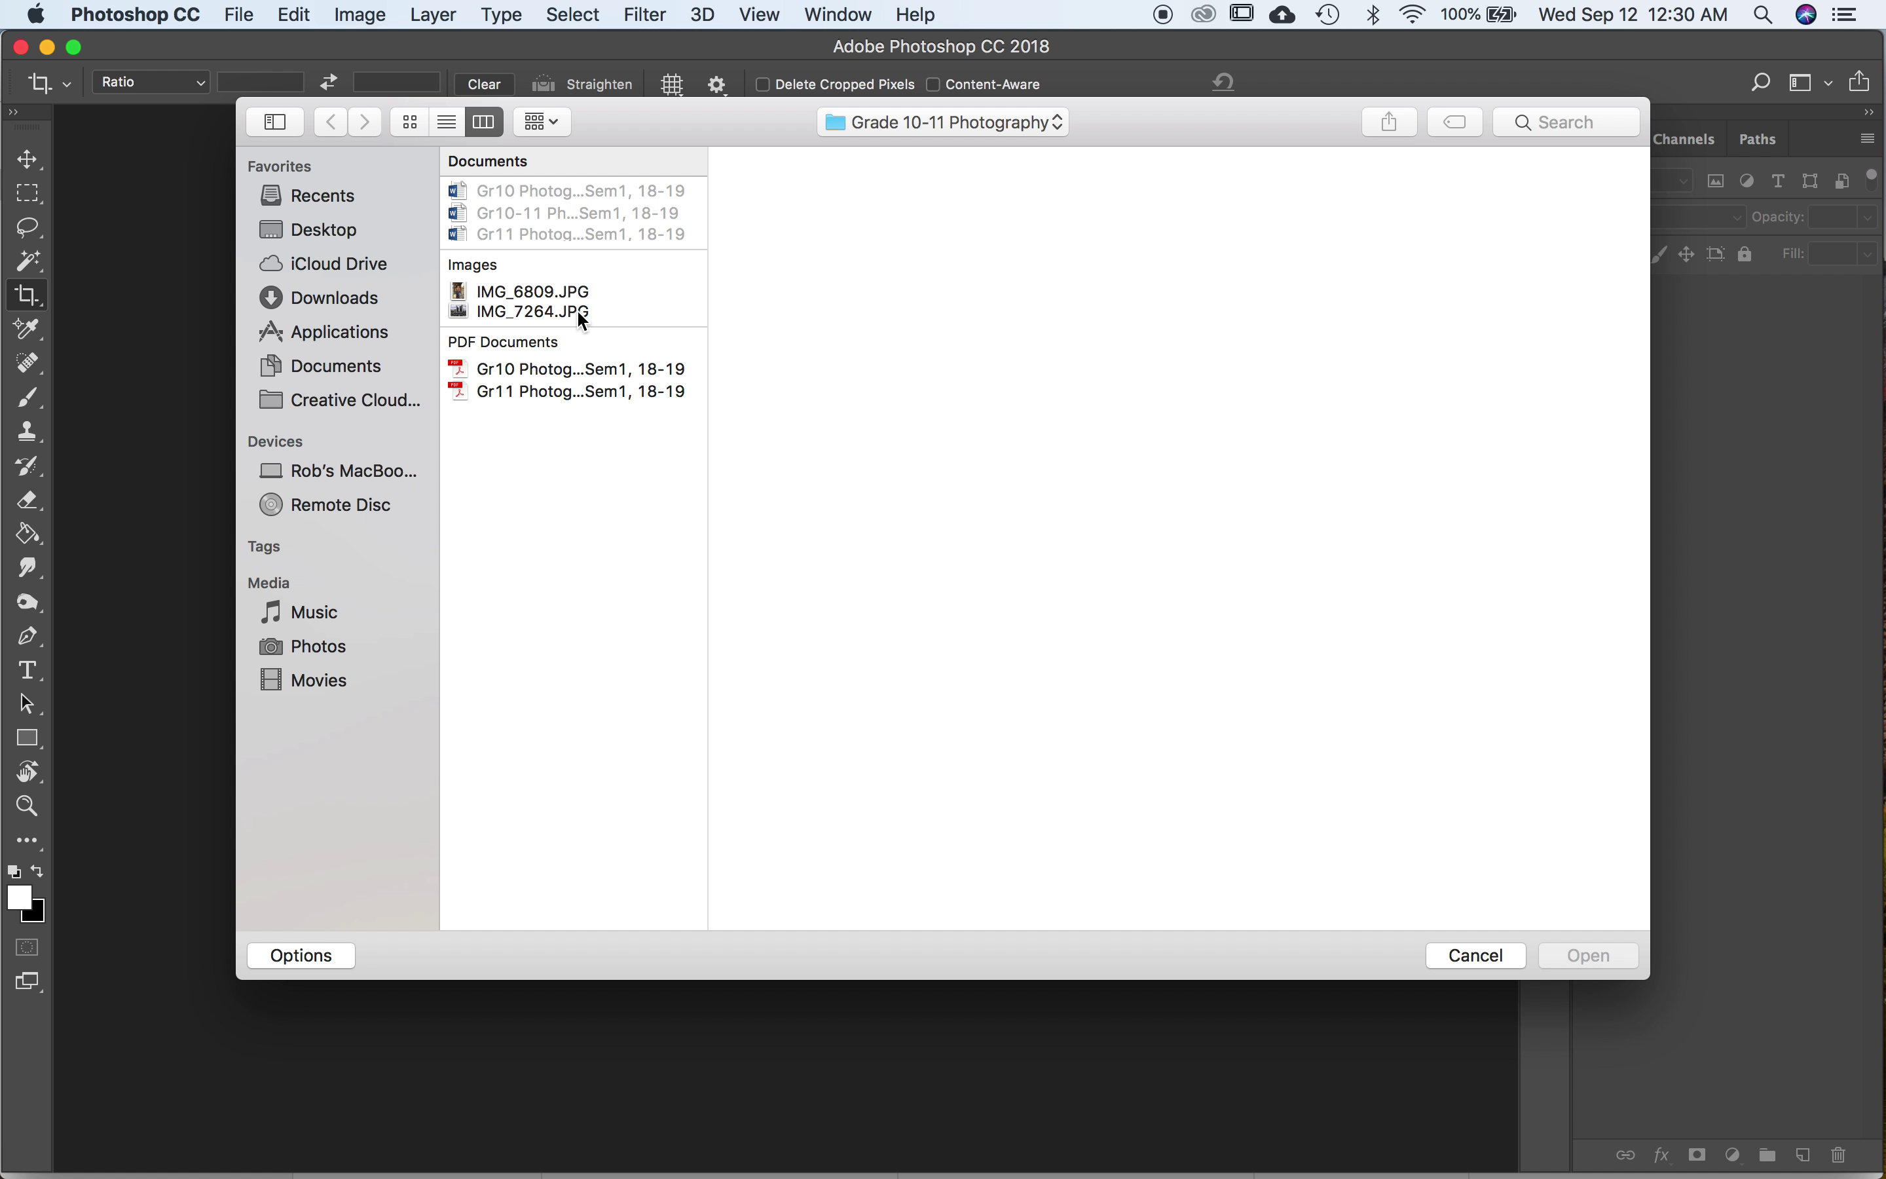
# Open IMG_7264.JPG from the Grade 10-11 Photography folder and check the photo's camera data in its file info
pyautogui.click(529, 310)
pyautogui.click(1610, 961)
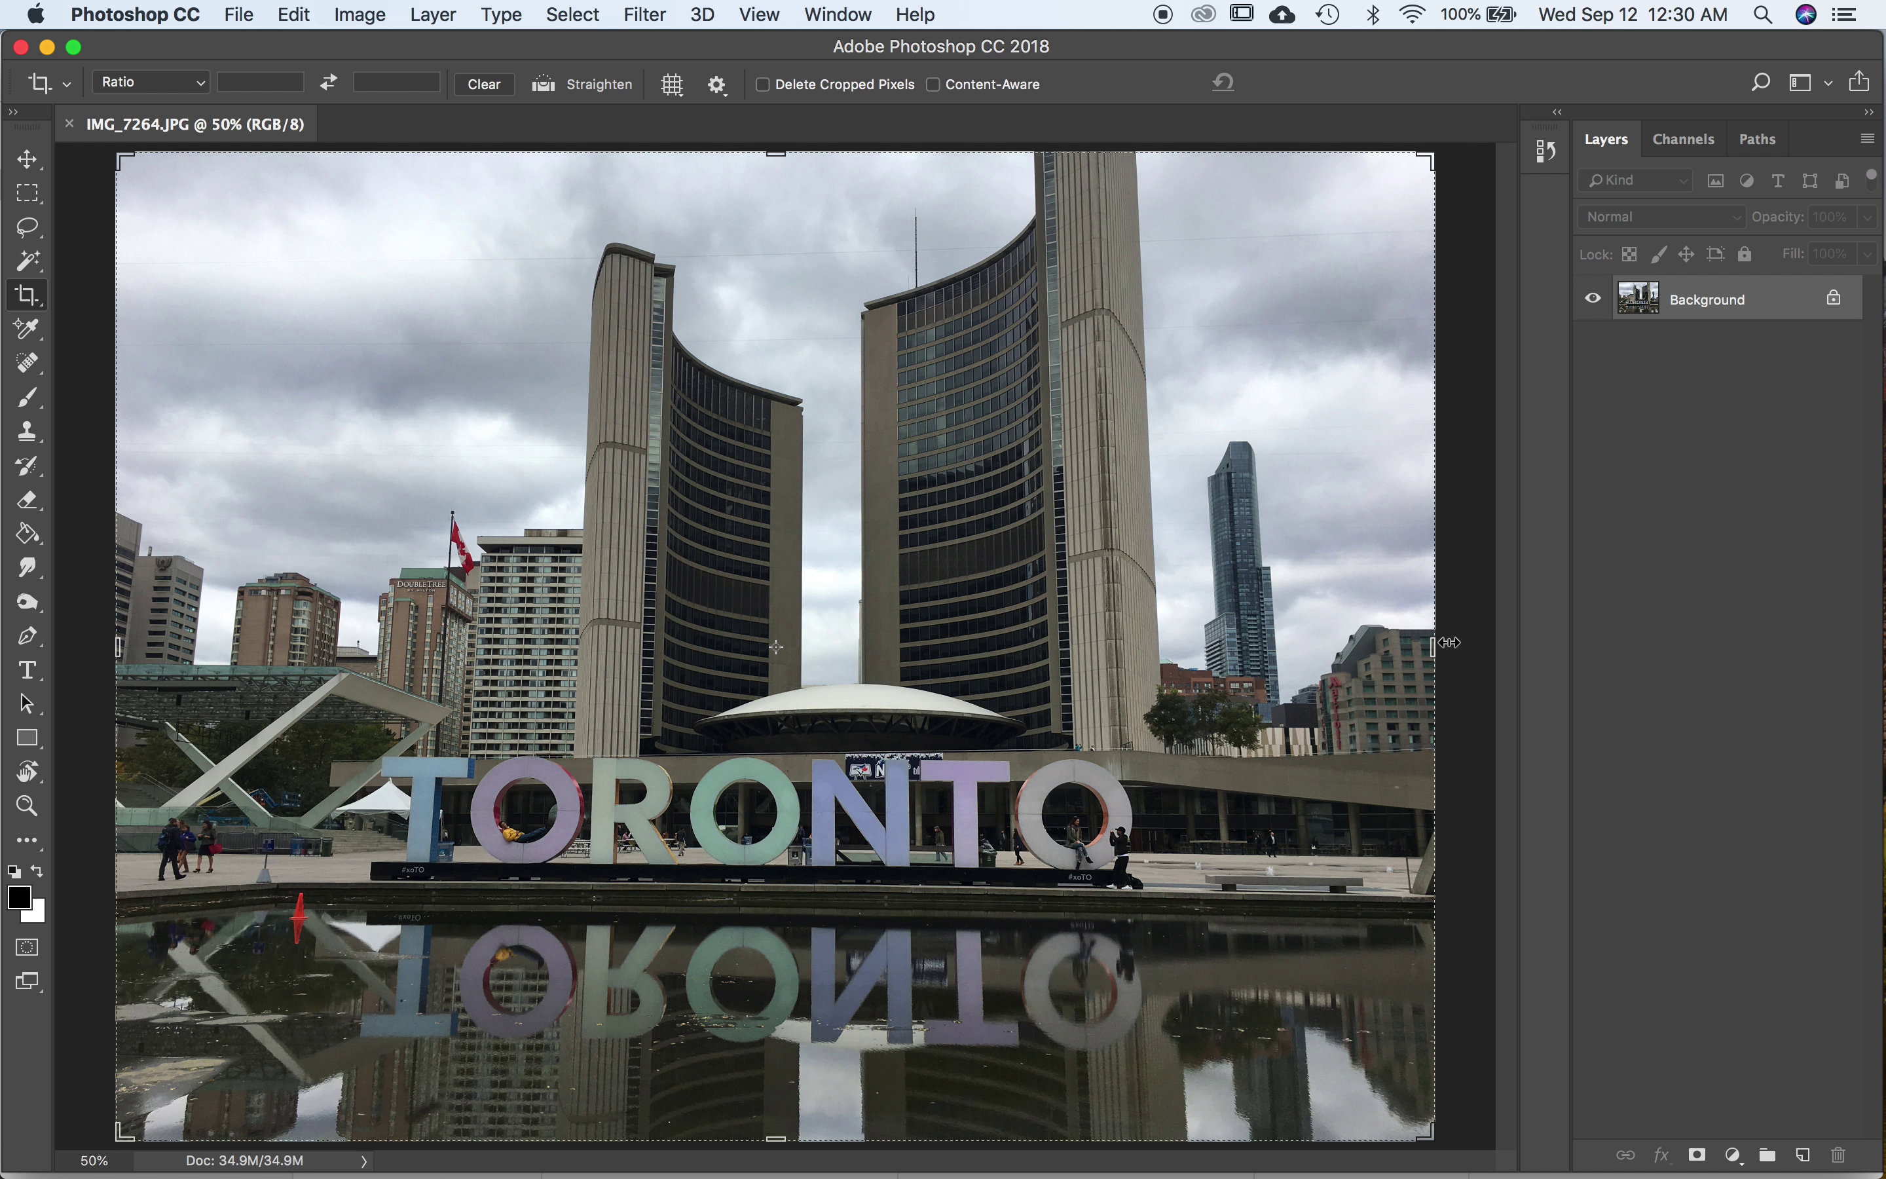
pyautogui.click(241, 19)
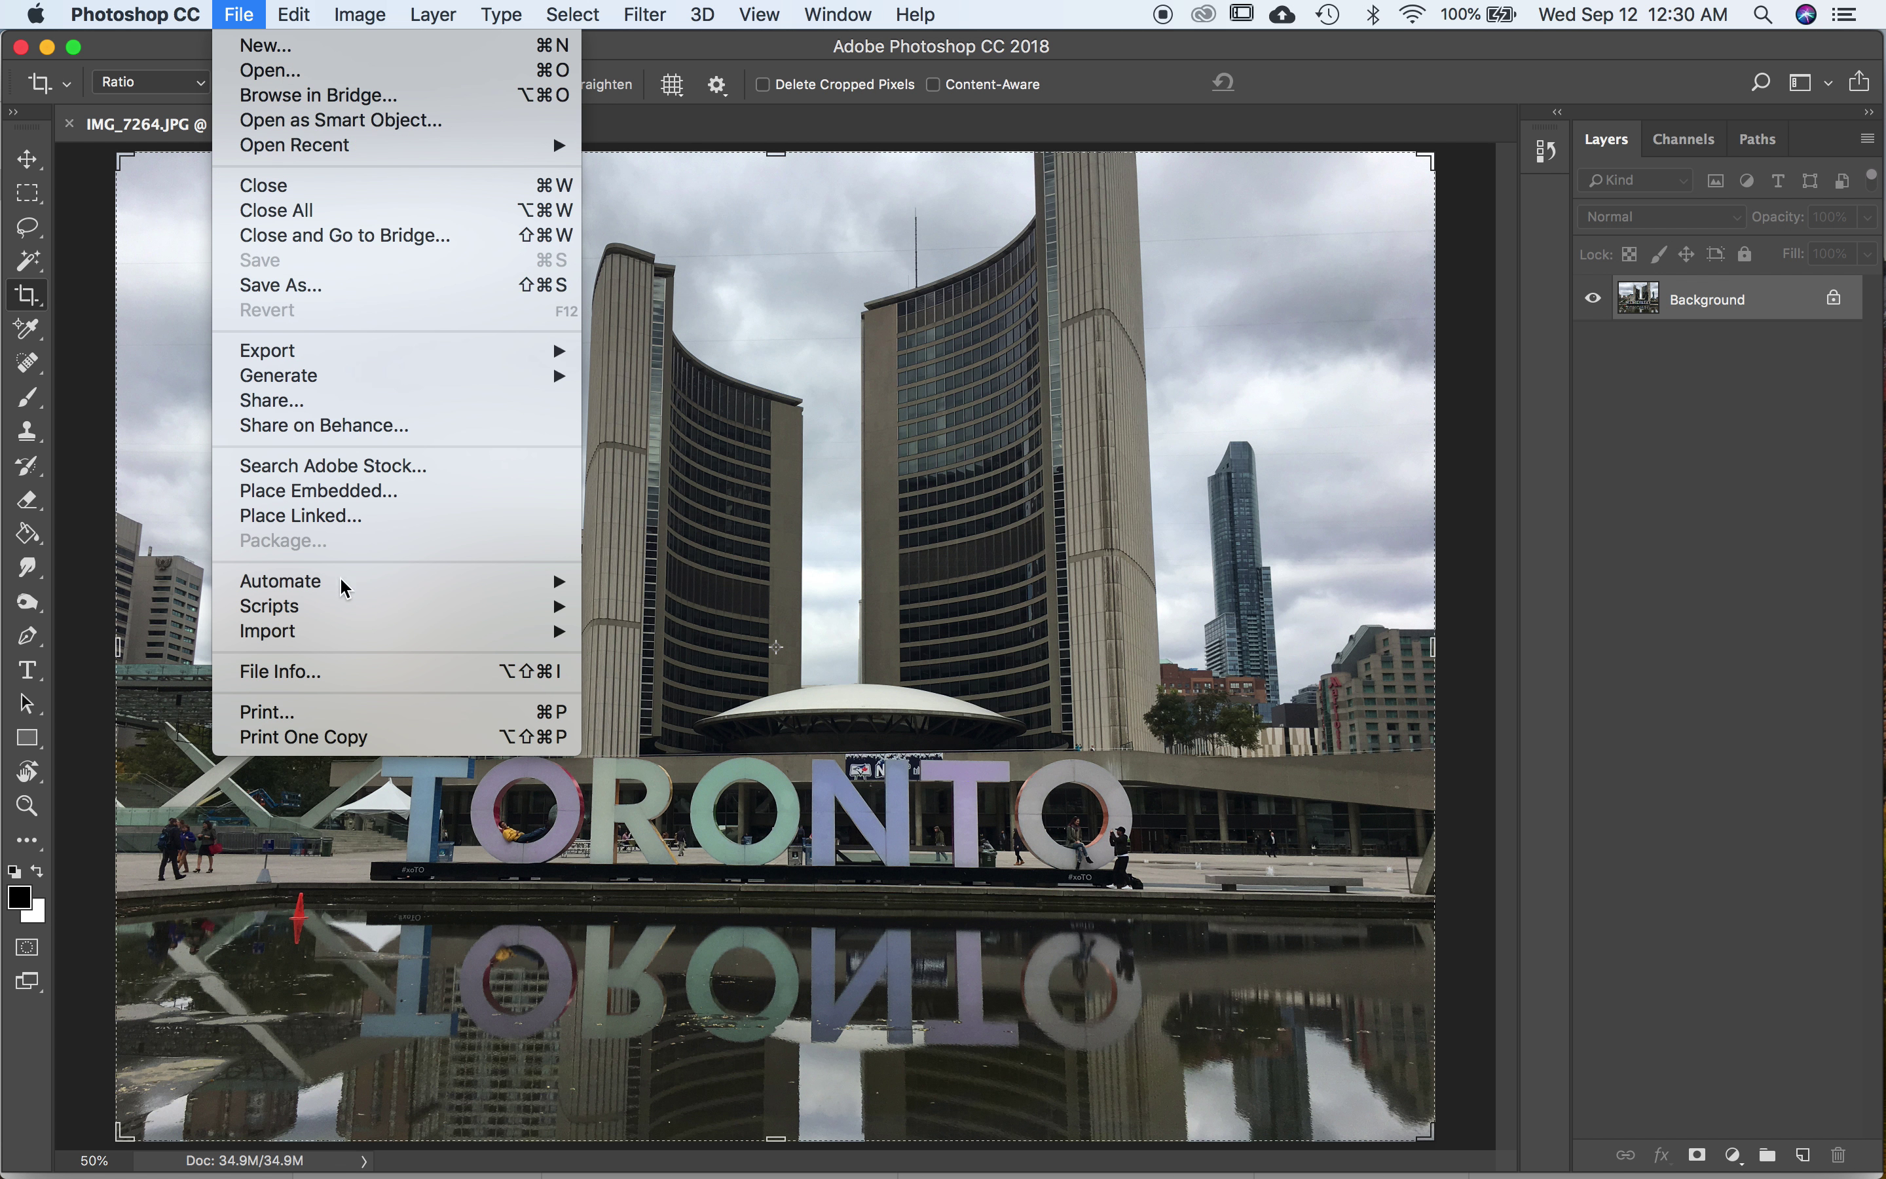
pyautogui.click(361, 672)
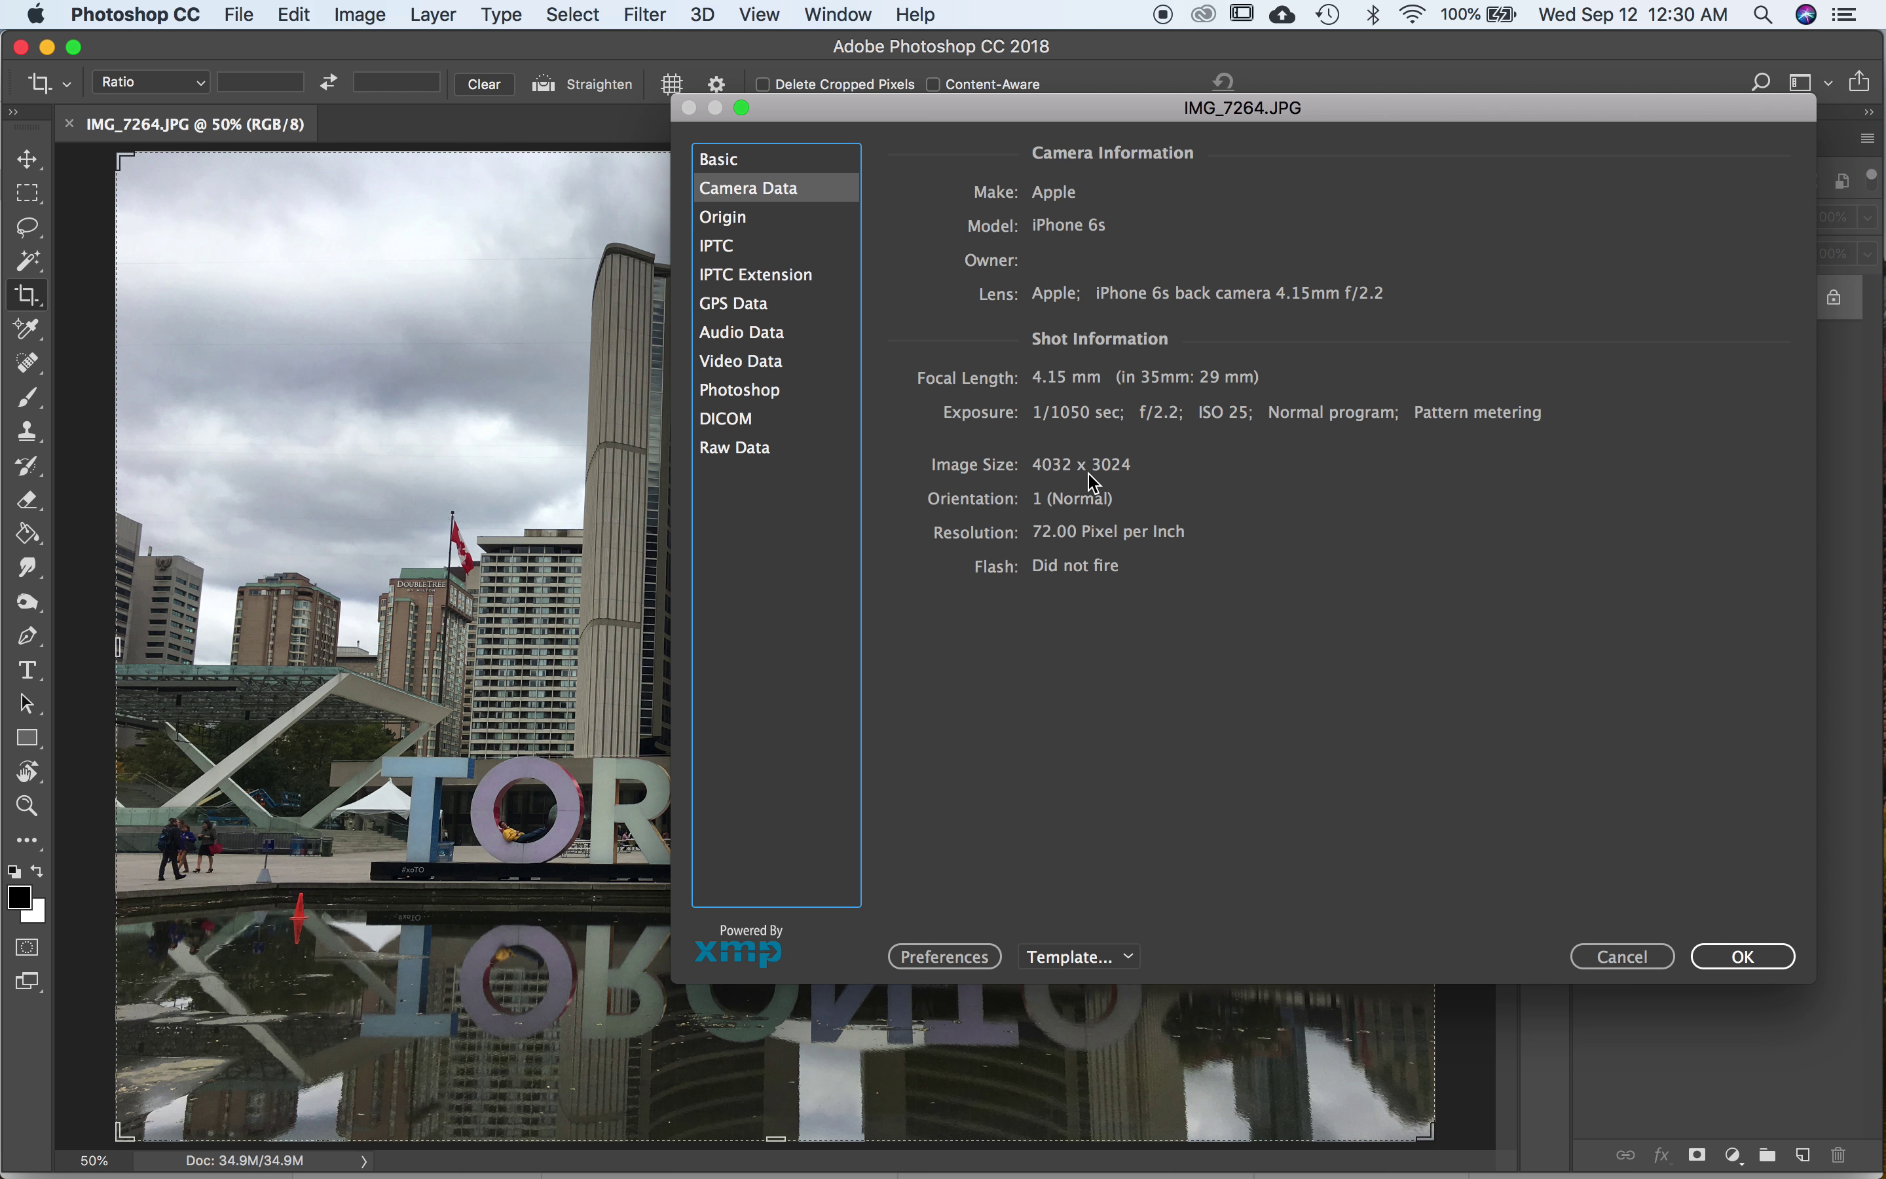
pyautogui.click(1743, 957)
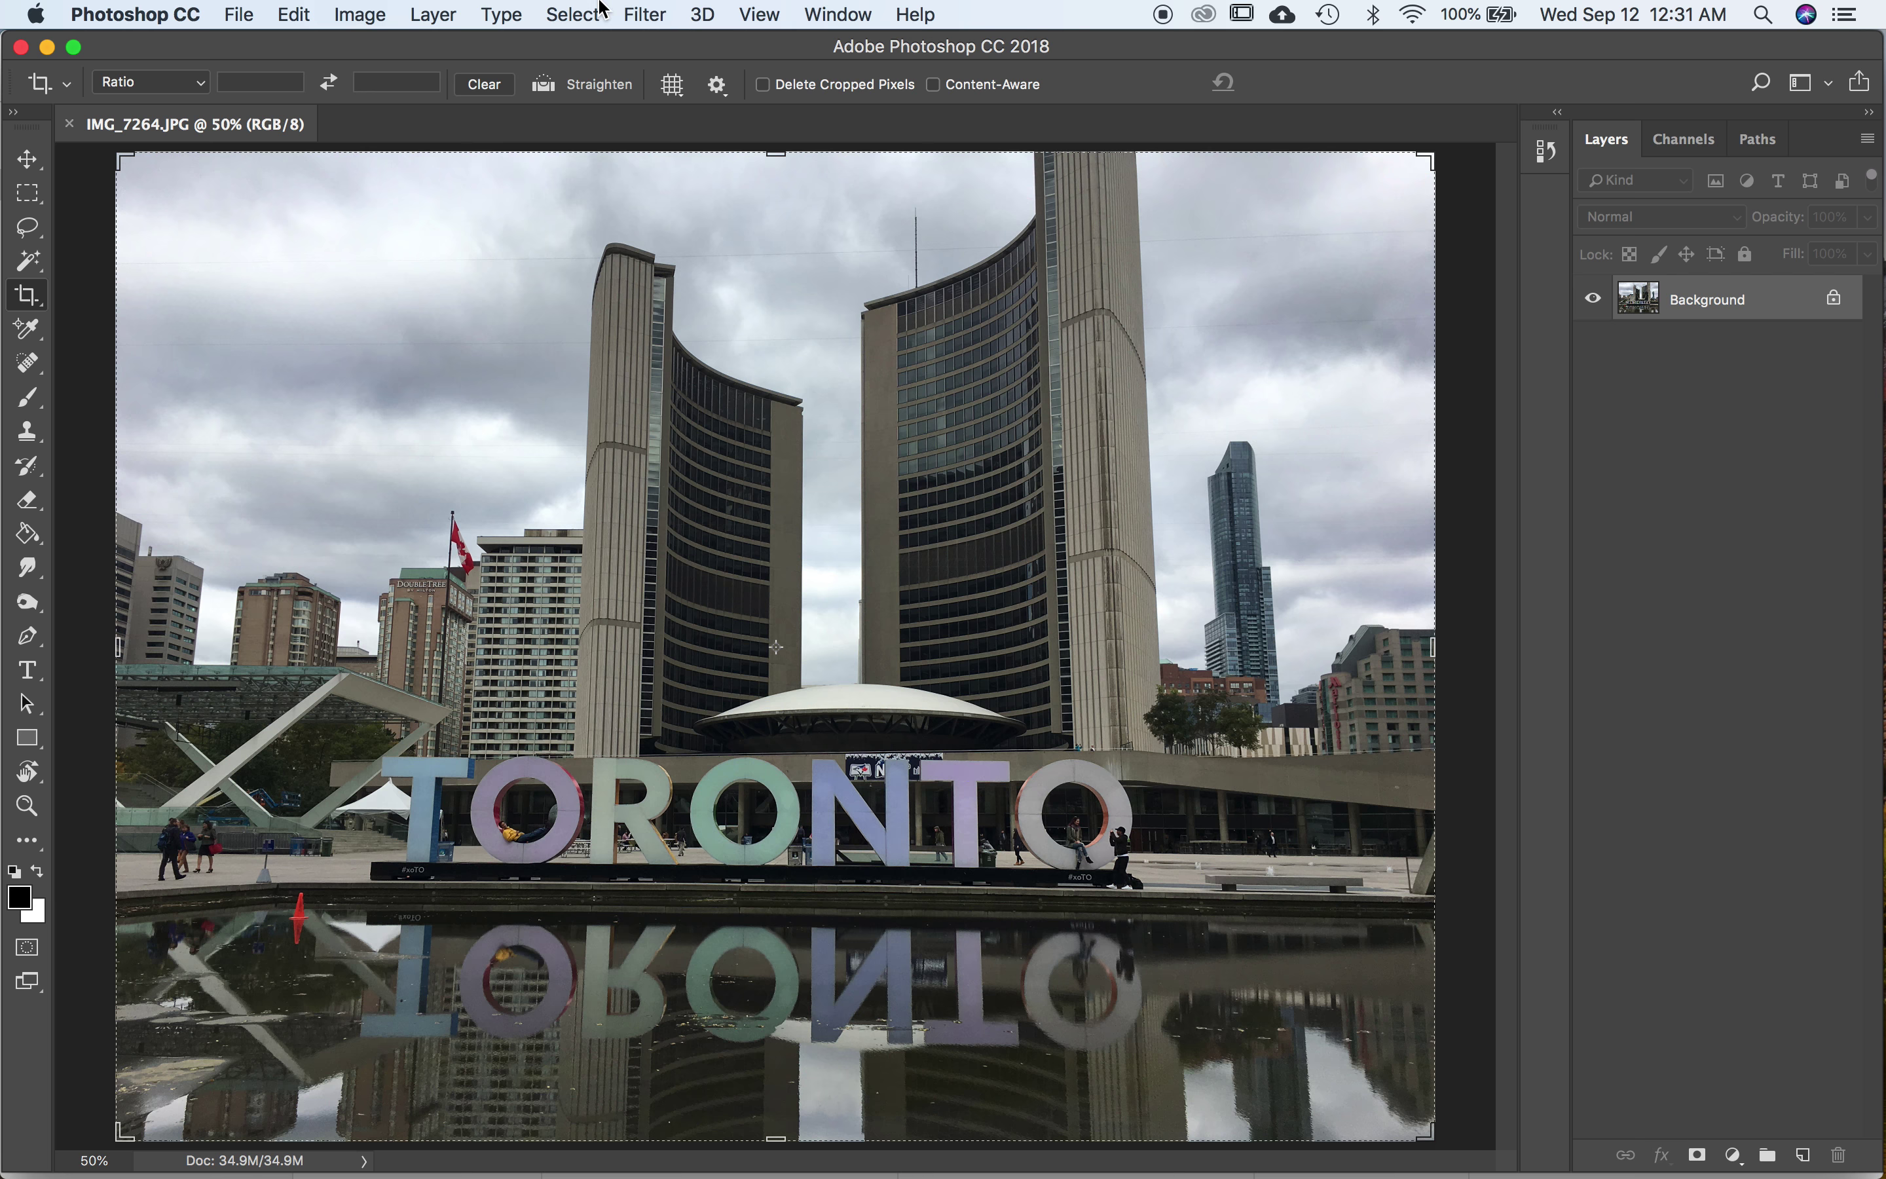
# Save the photo in Photoshop format as IMG_7264.psd in the Grade 10-11 Photography folder
pyautogui.click(242, 16)
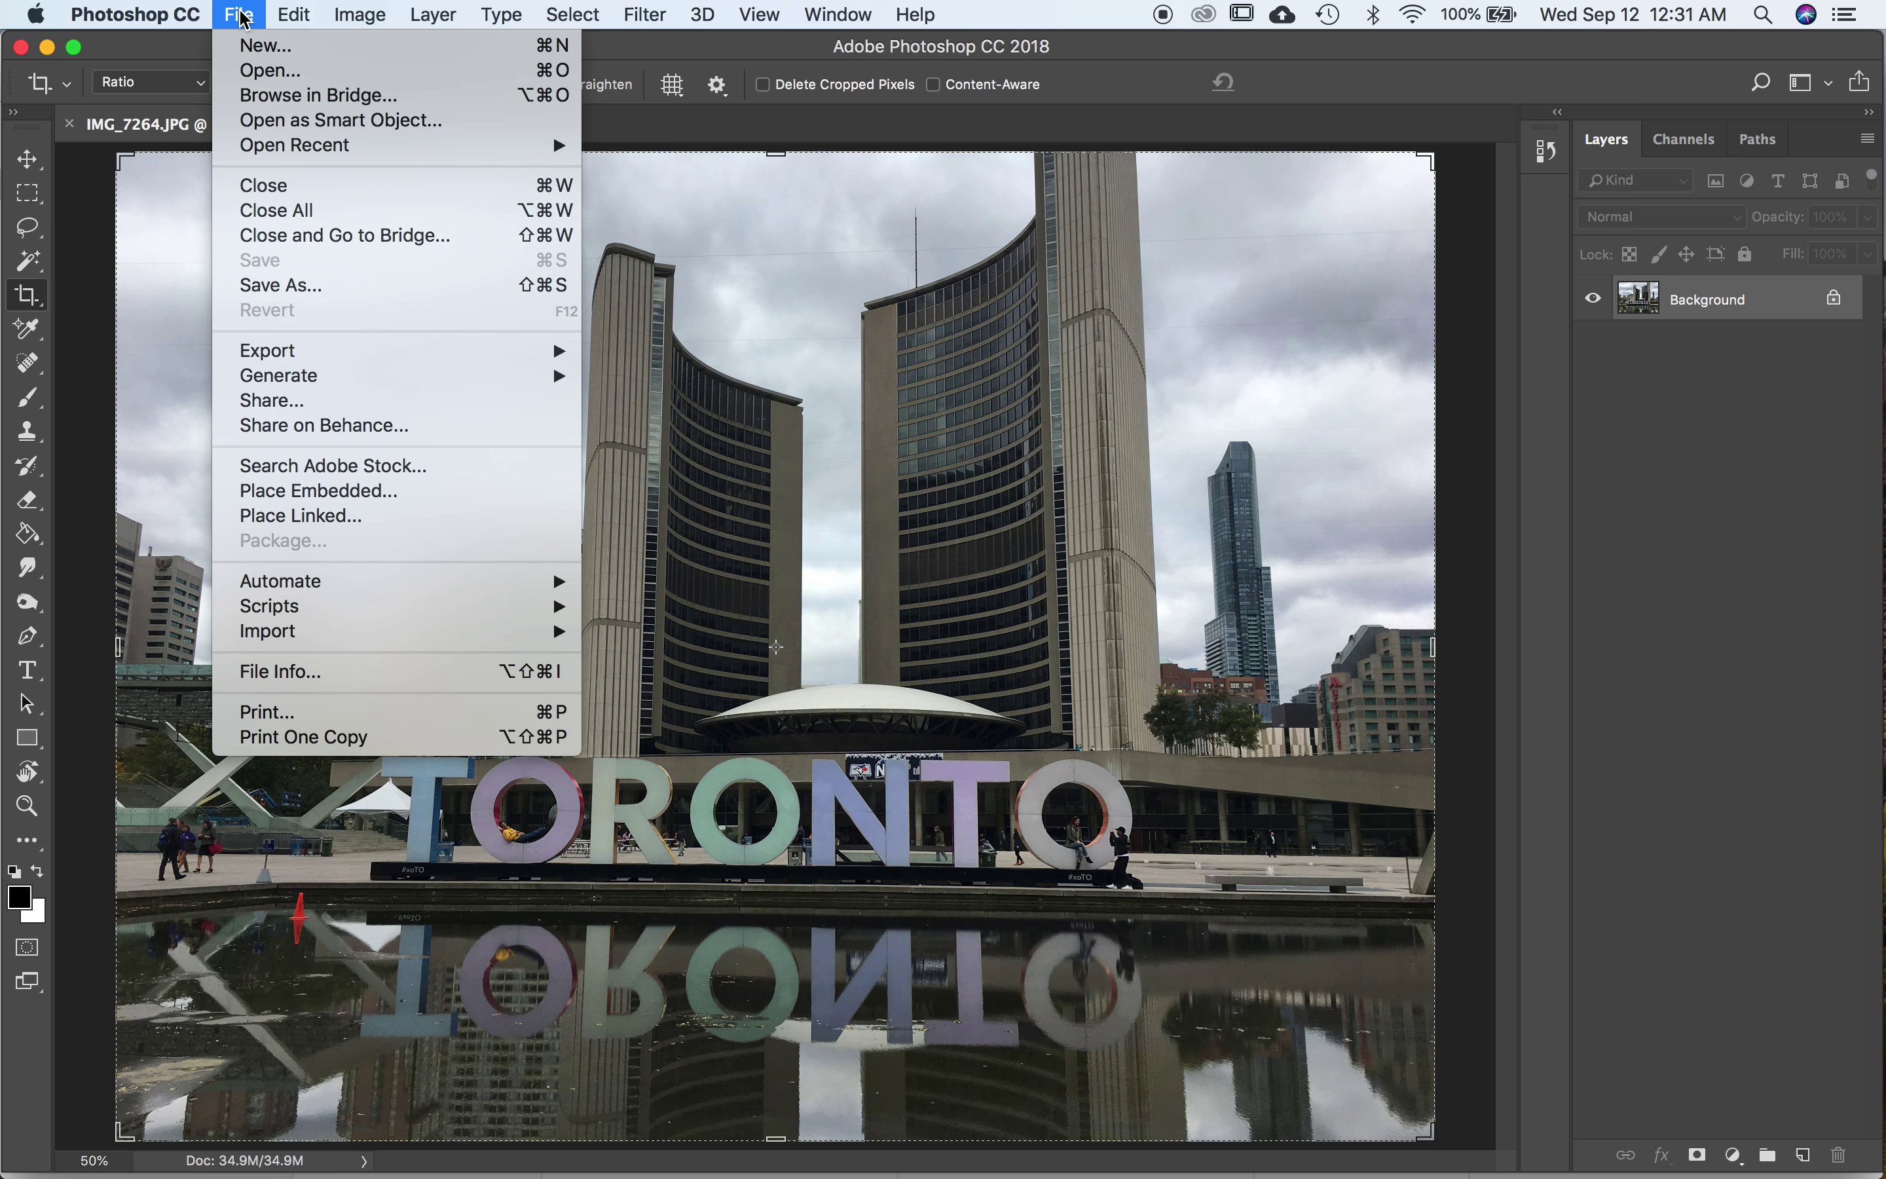
pyautogui.click(318, 290)
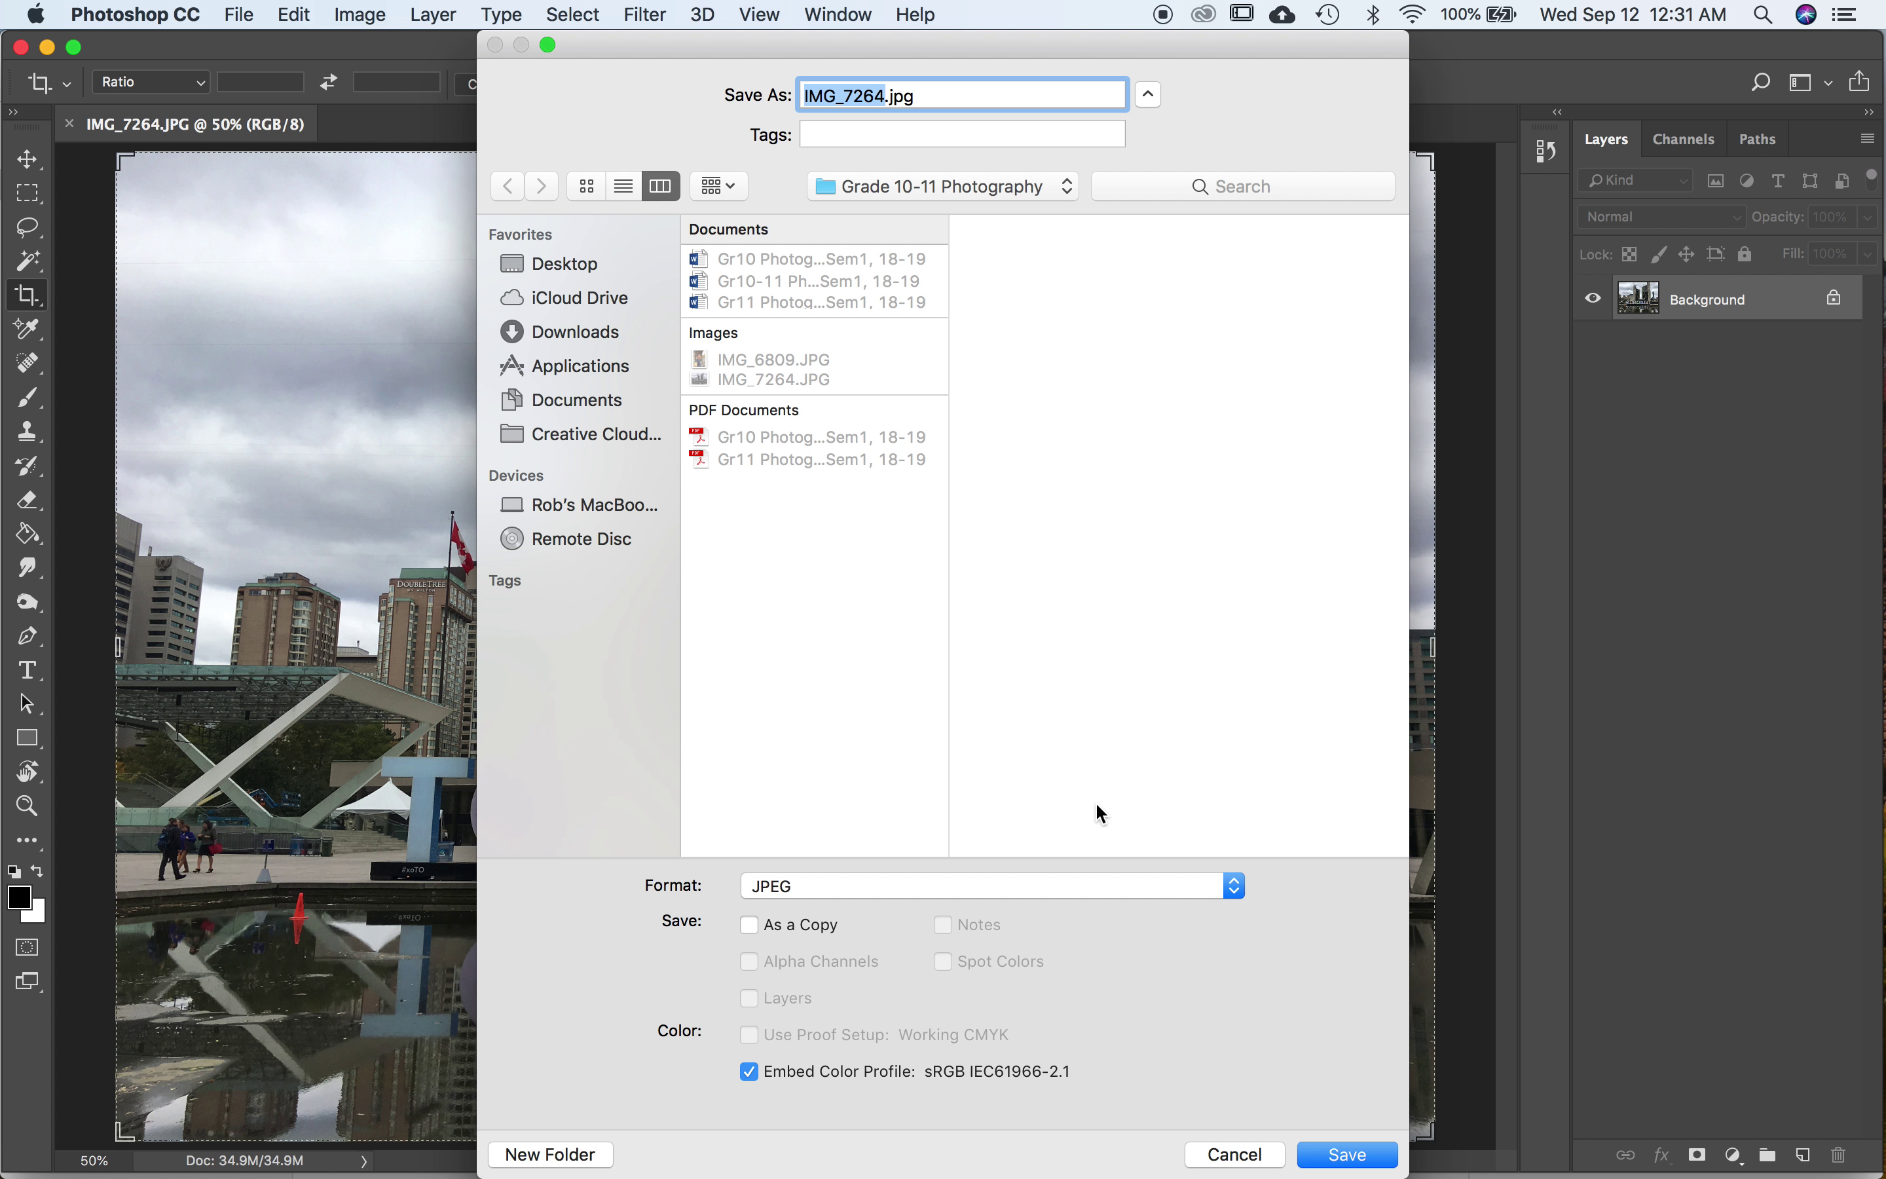
pyautogui.click(1235, 888)
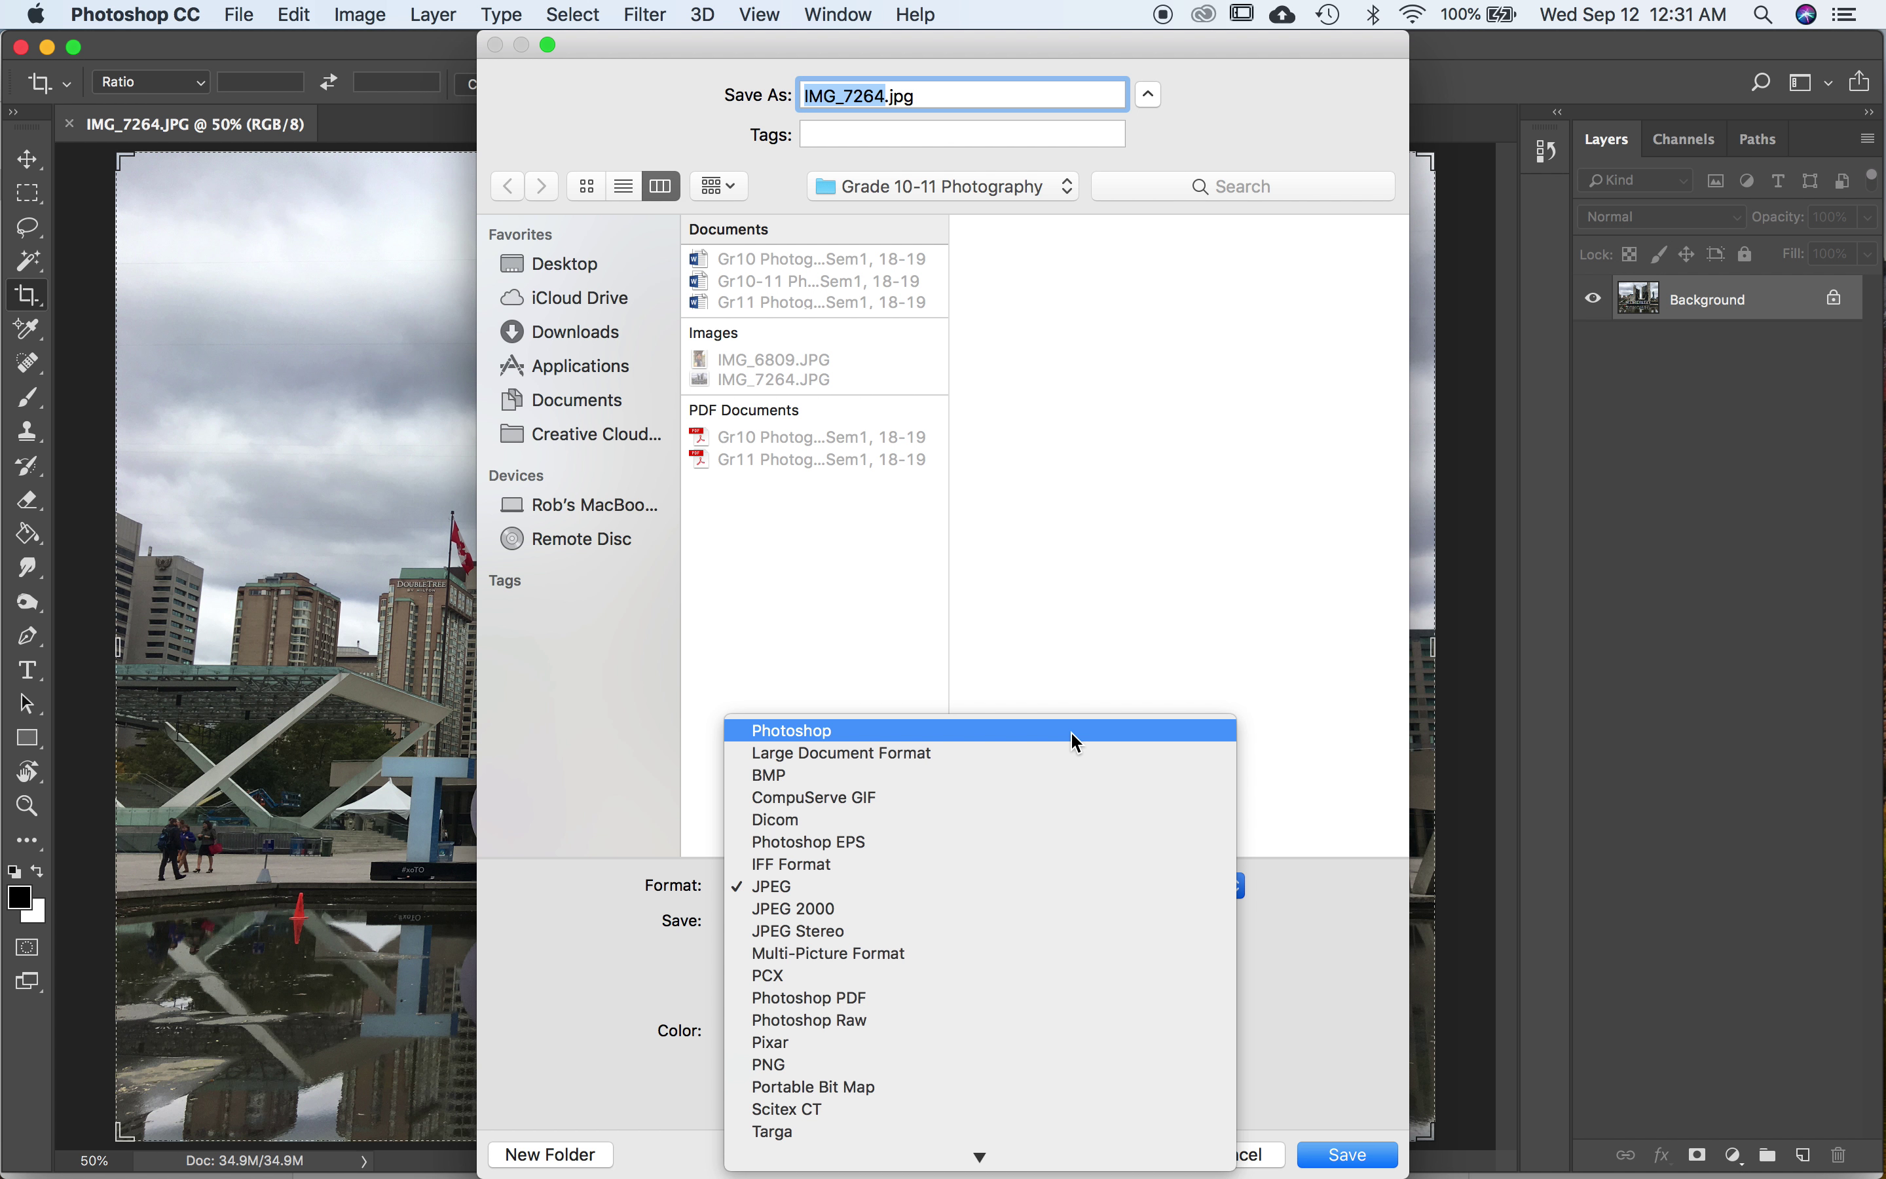
pyautogui.click(1021, 732)
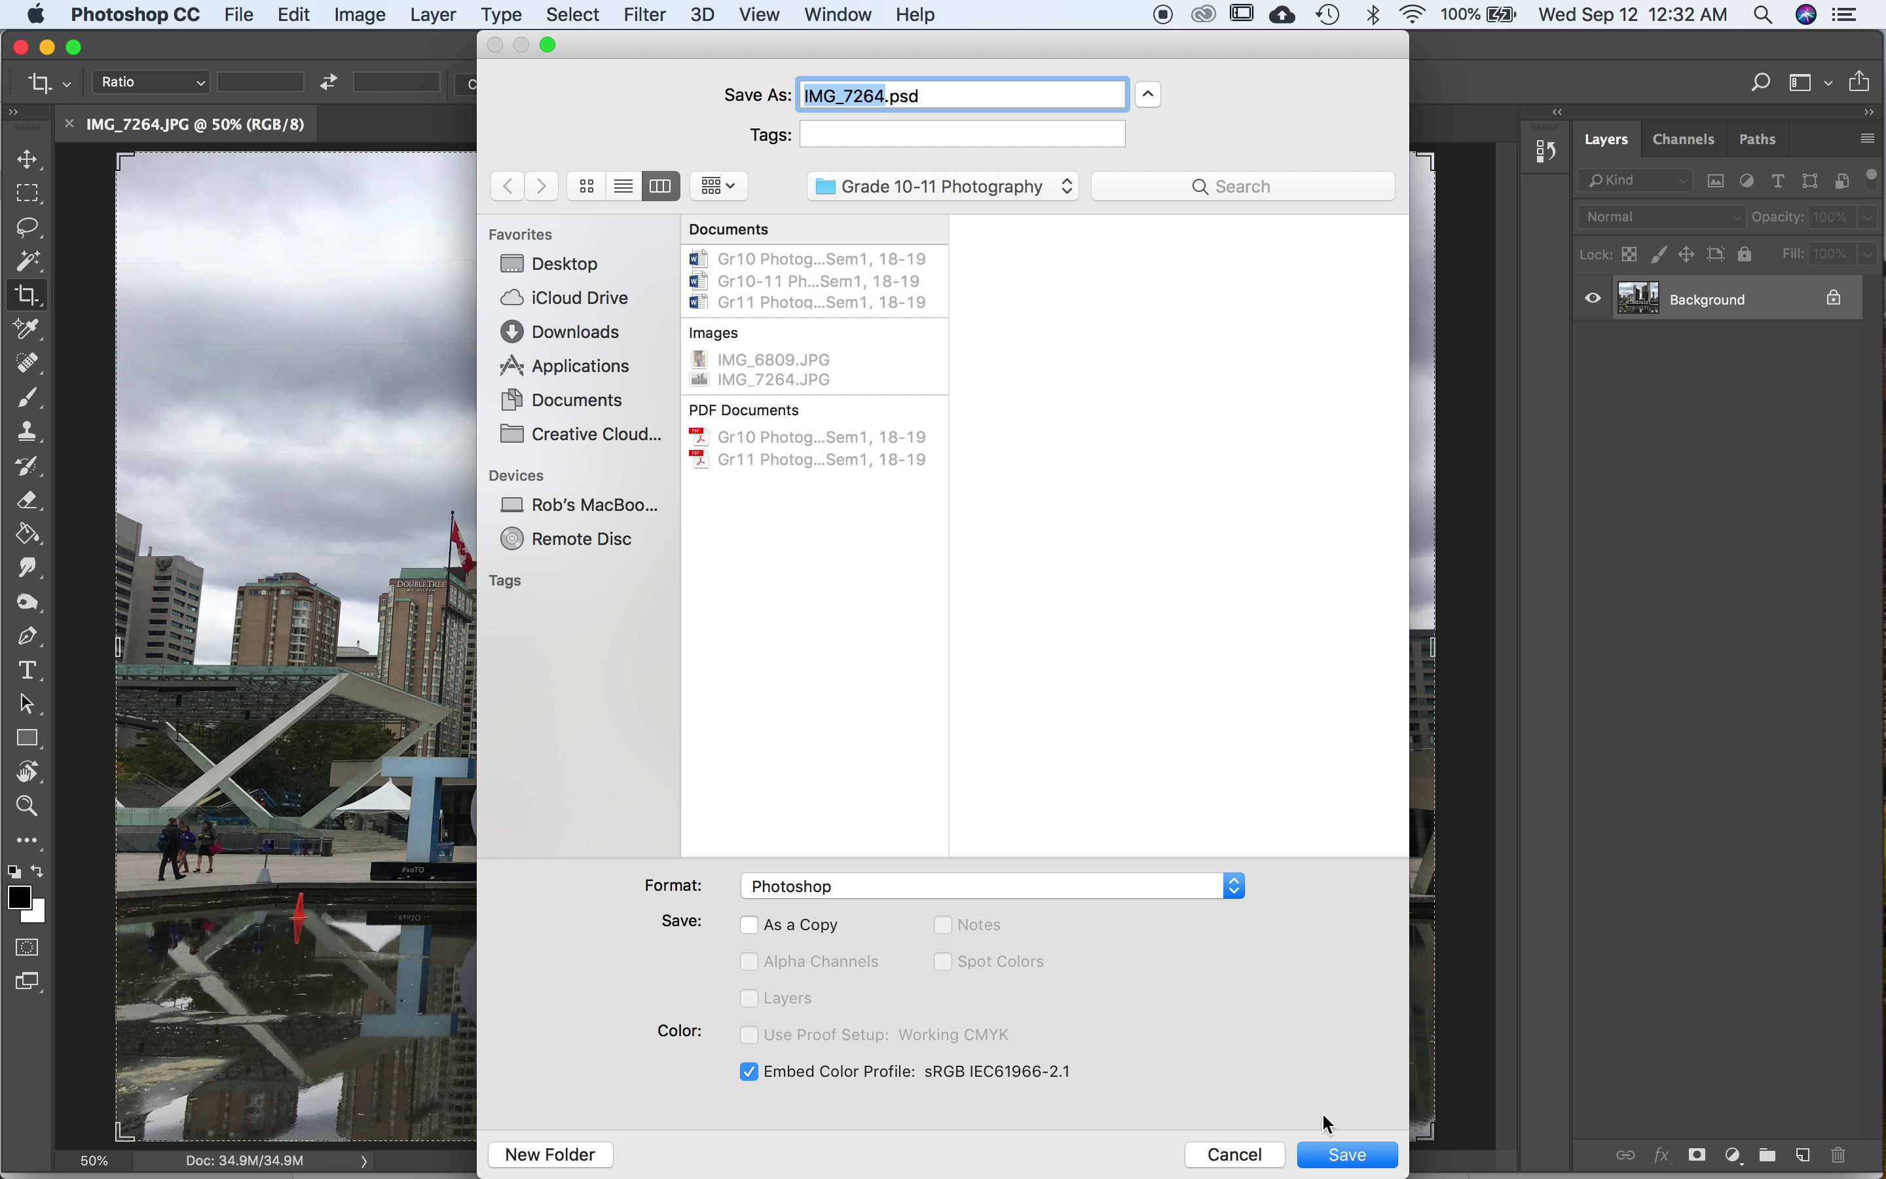
pyautogui.click(1352, 1156)
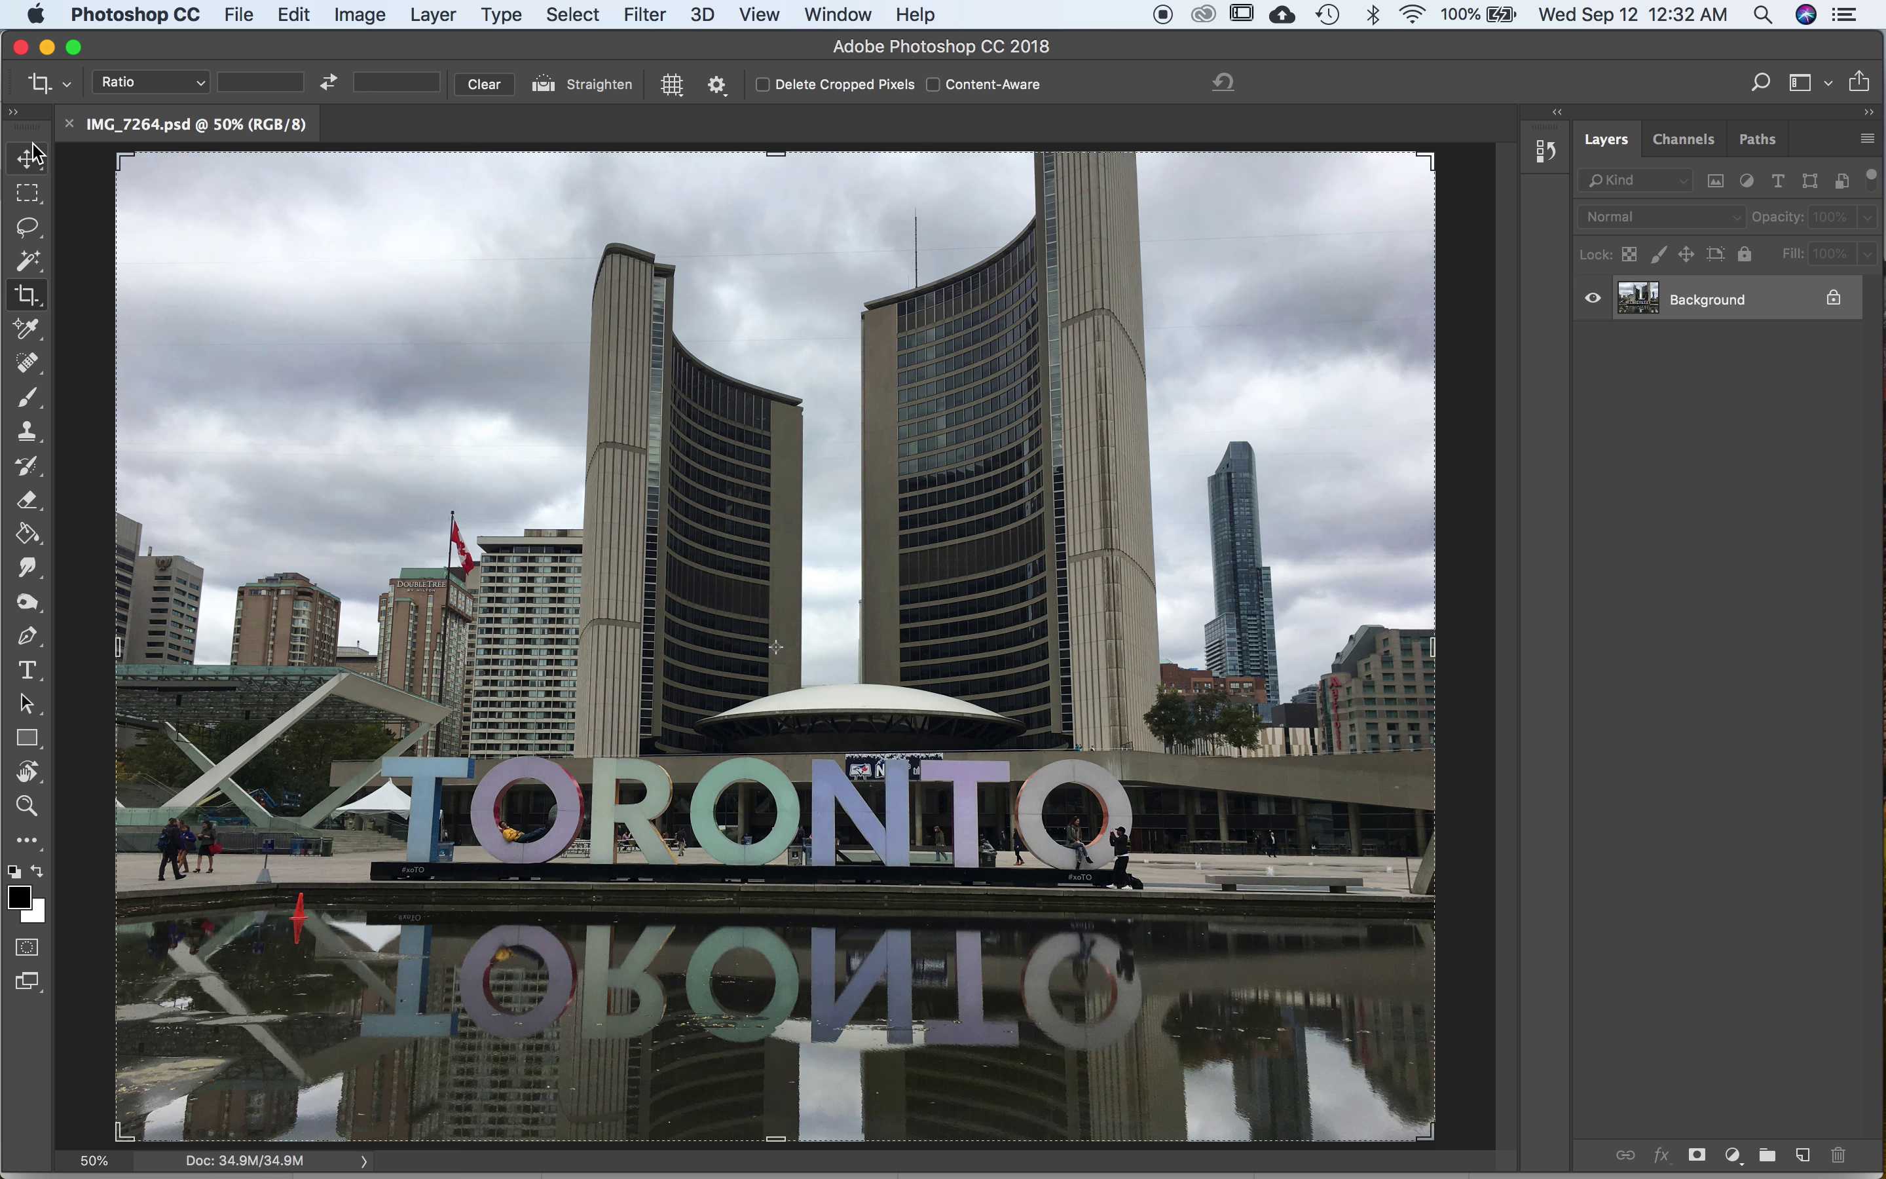
# Straighten the photo by rotating it slightly counterclockwise with the Crop tool, and apply the crop
pyautogui.click(29, 303)
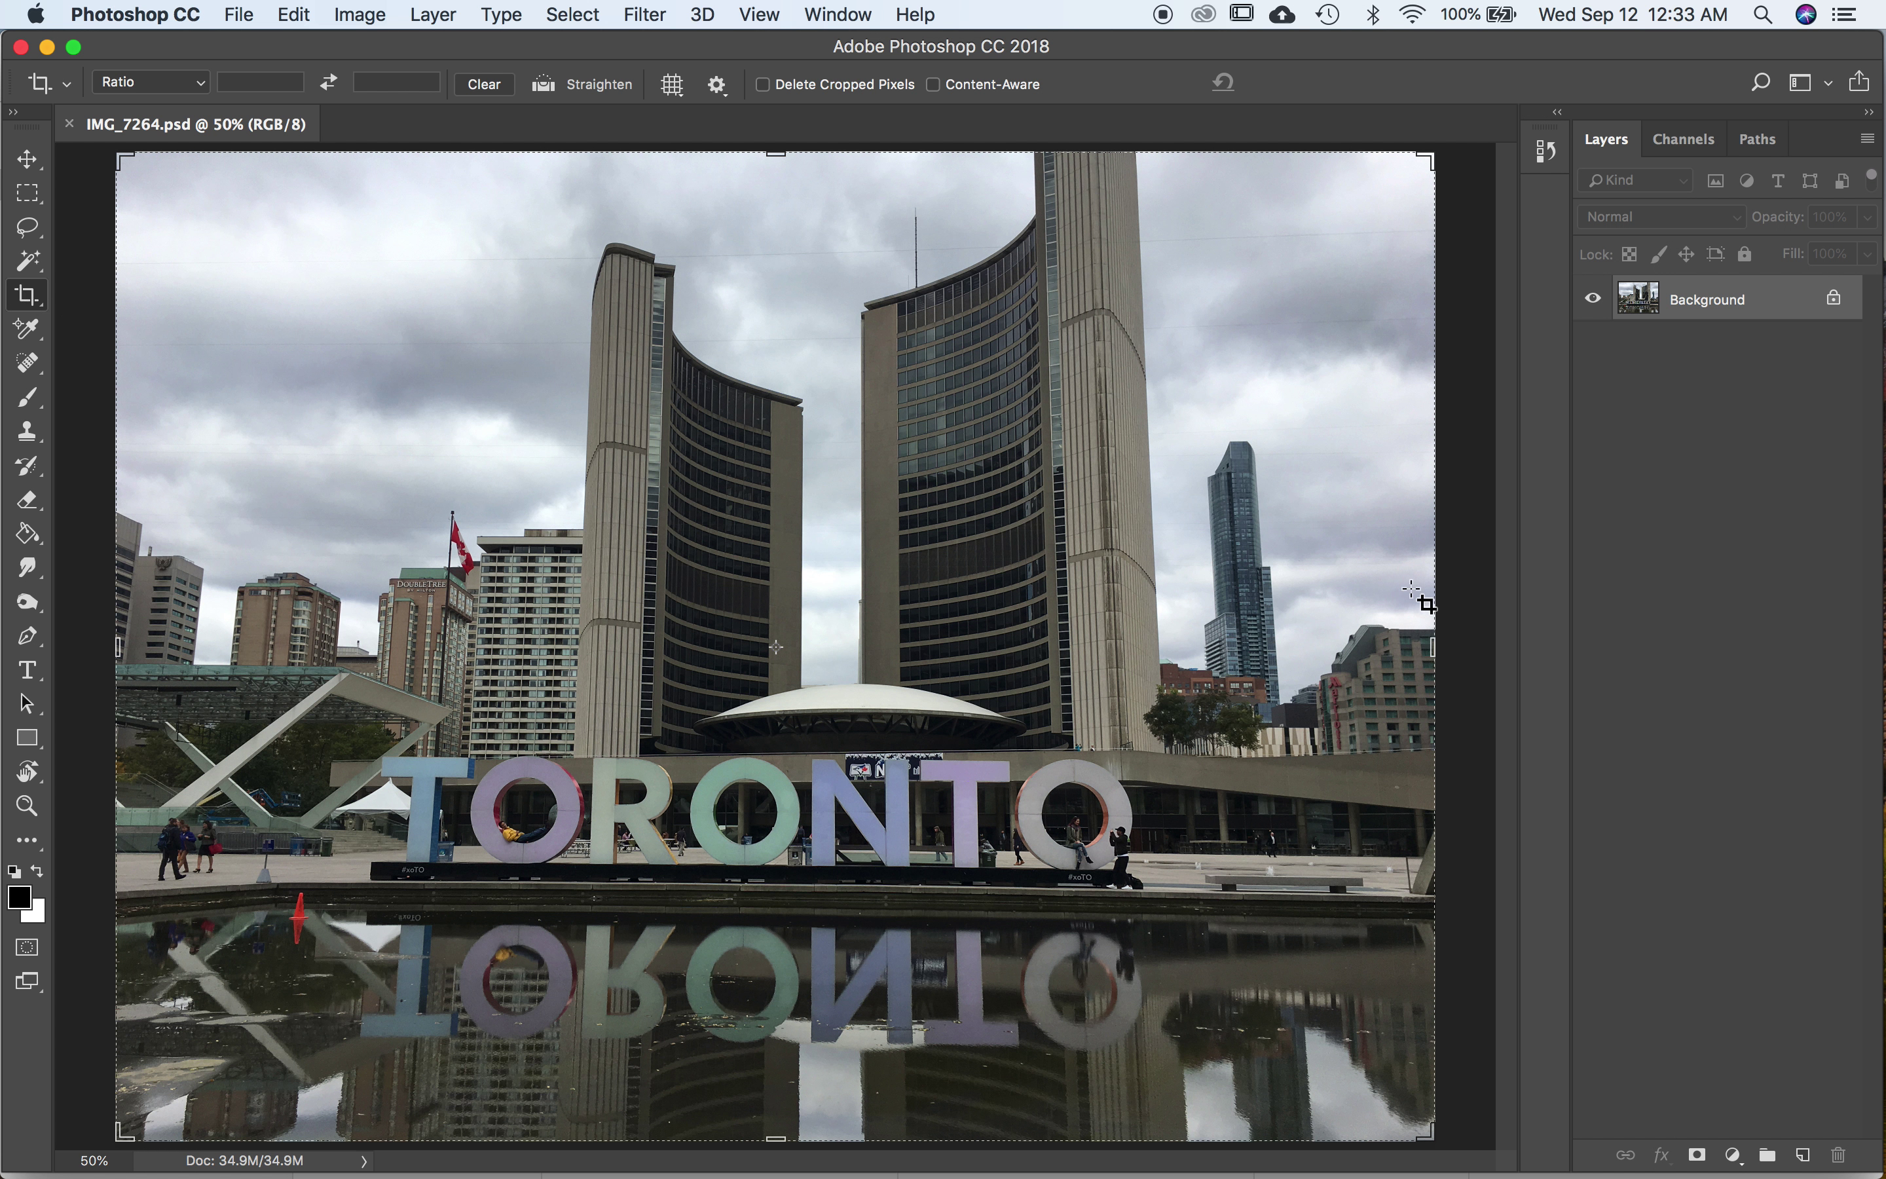
pyautogui.click(1133, 535)
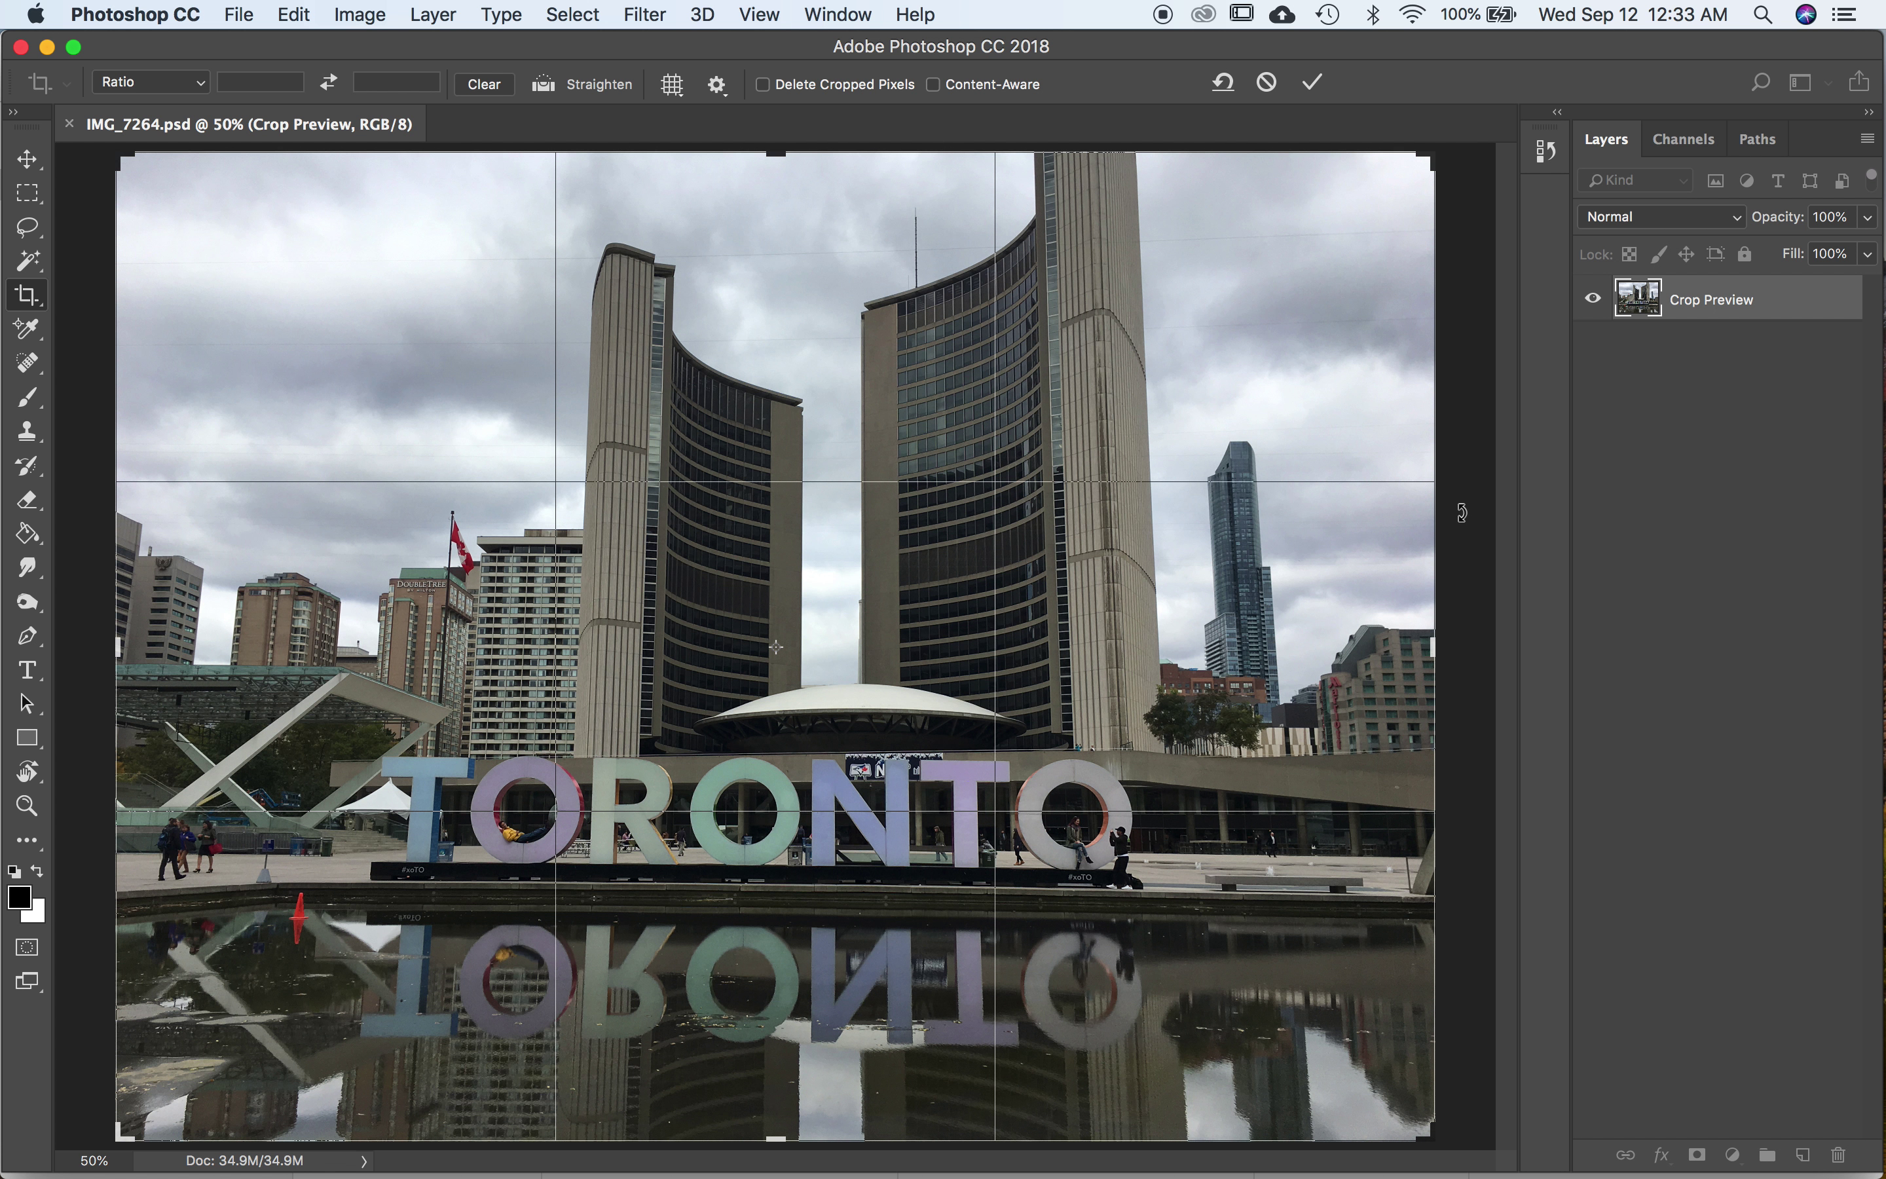
pyautogui.moveTo(1463, 530)
pyautogui.mouseDown()
pyautogui.moveTo(1460, 470)
pyautogui.moveTo(1456, 546)
pyautogui.moveTo(1463, 529)
pyautogui.mouseUp()
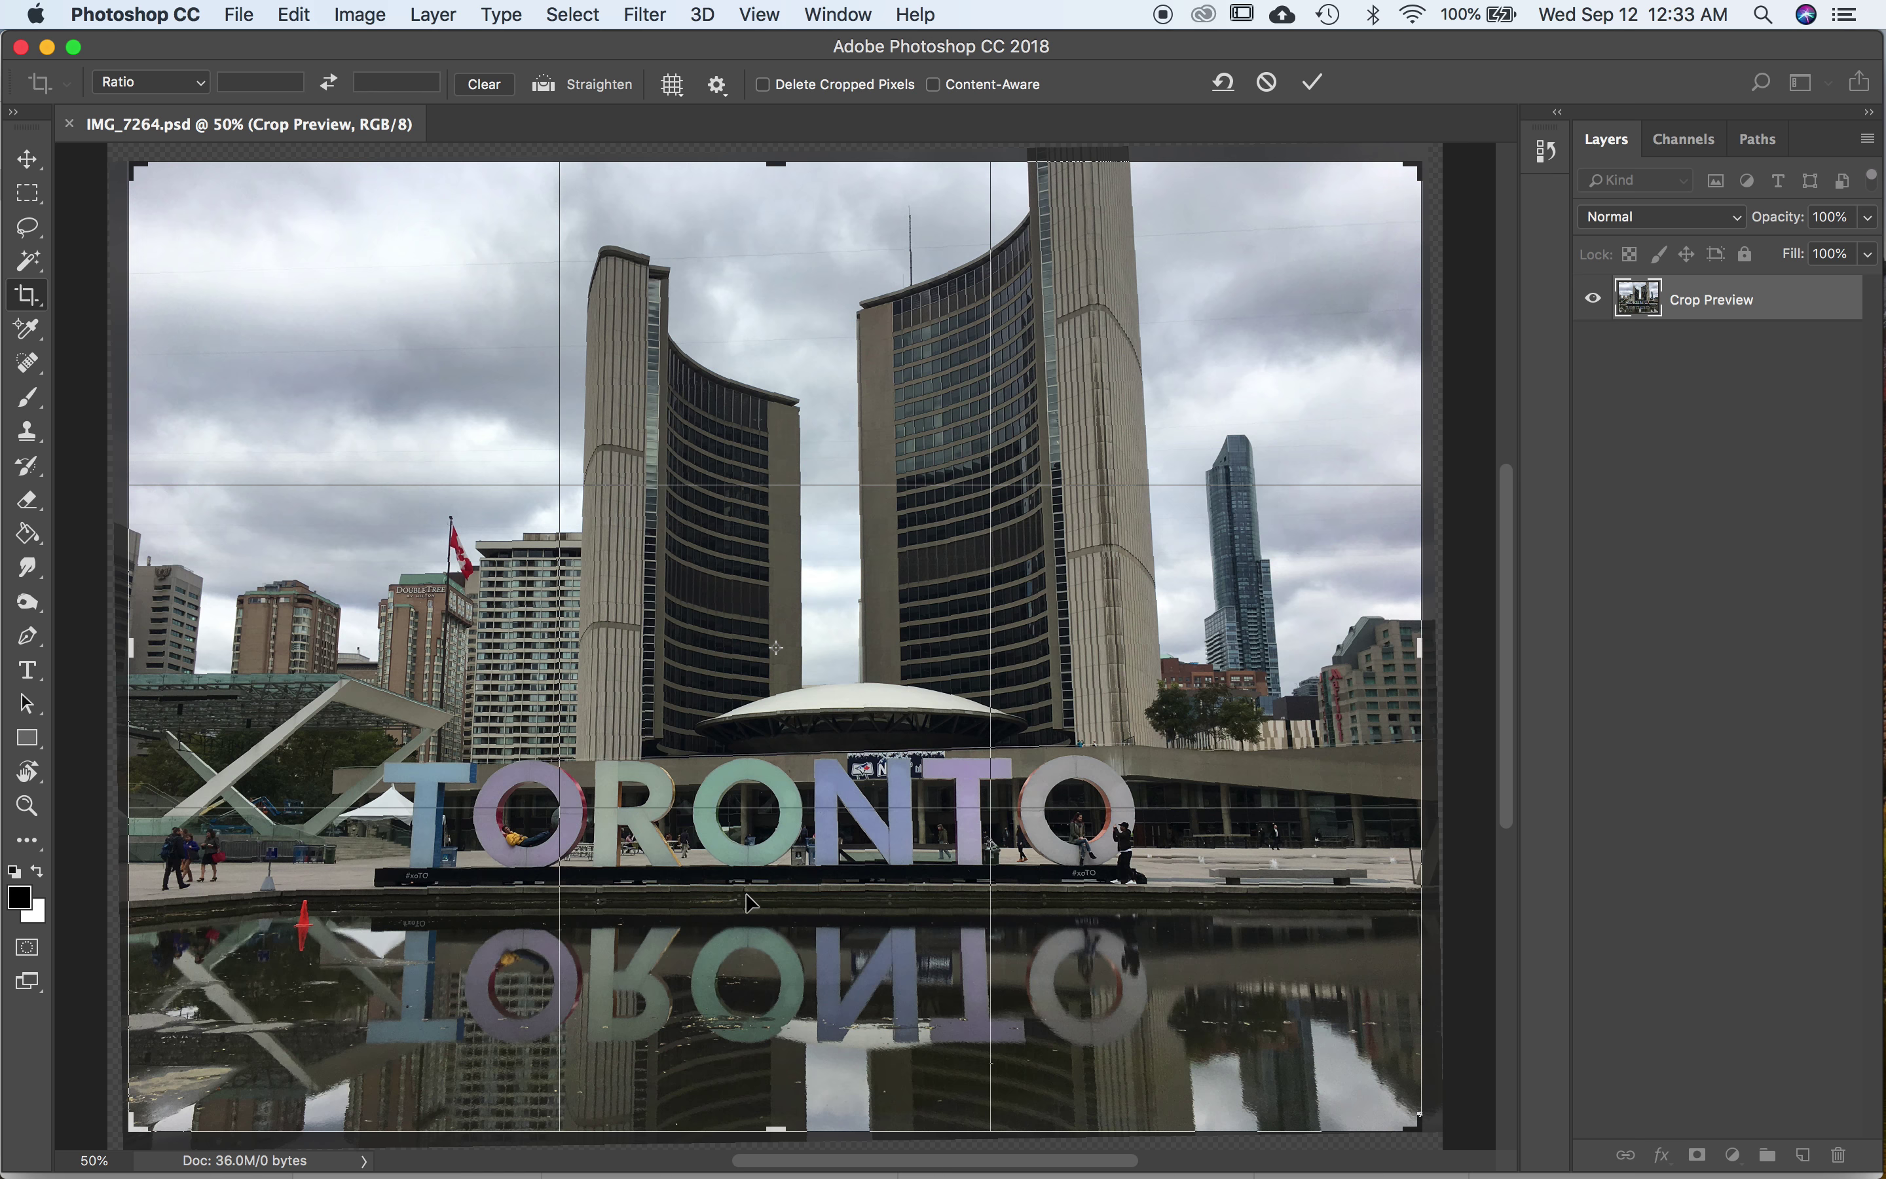
pyautogui.moveTo(1464, 876); pyautogui.dragTo(1464, 875)
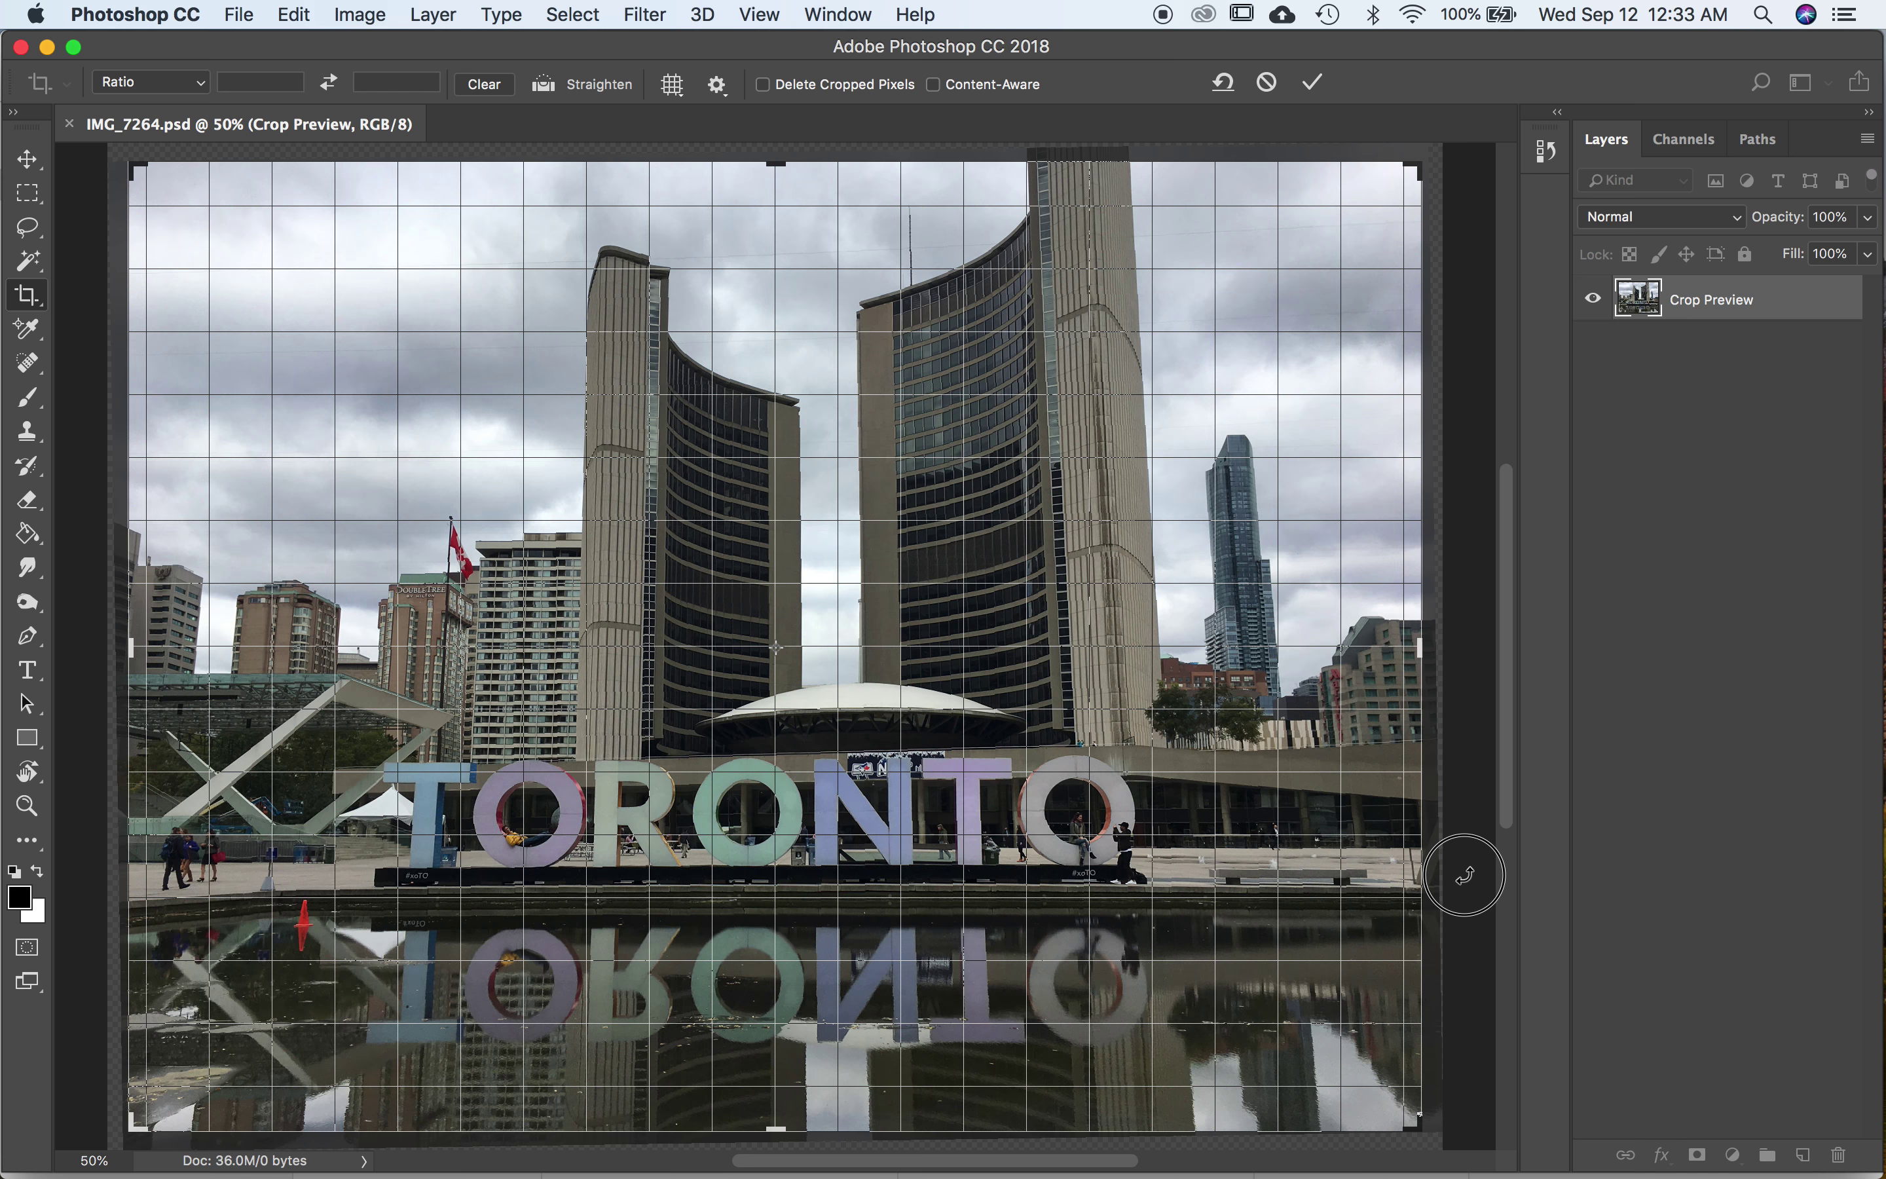
pyautogui.moveTo(1465, 875); pyautogui.dragTo(1465, 875)
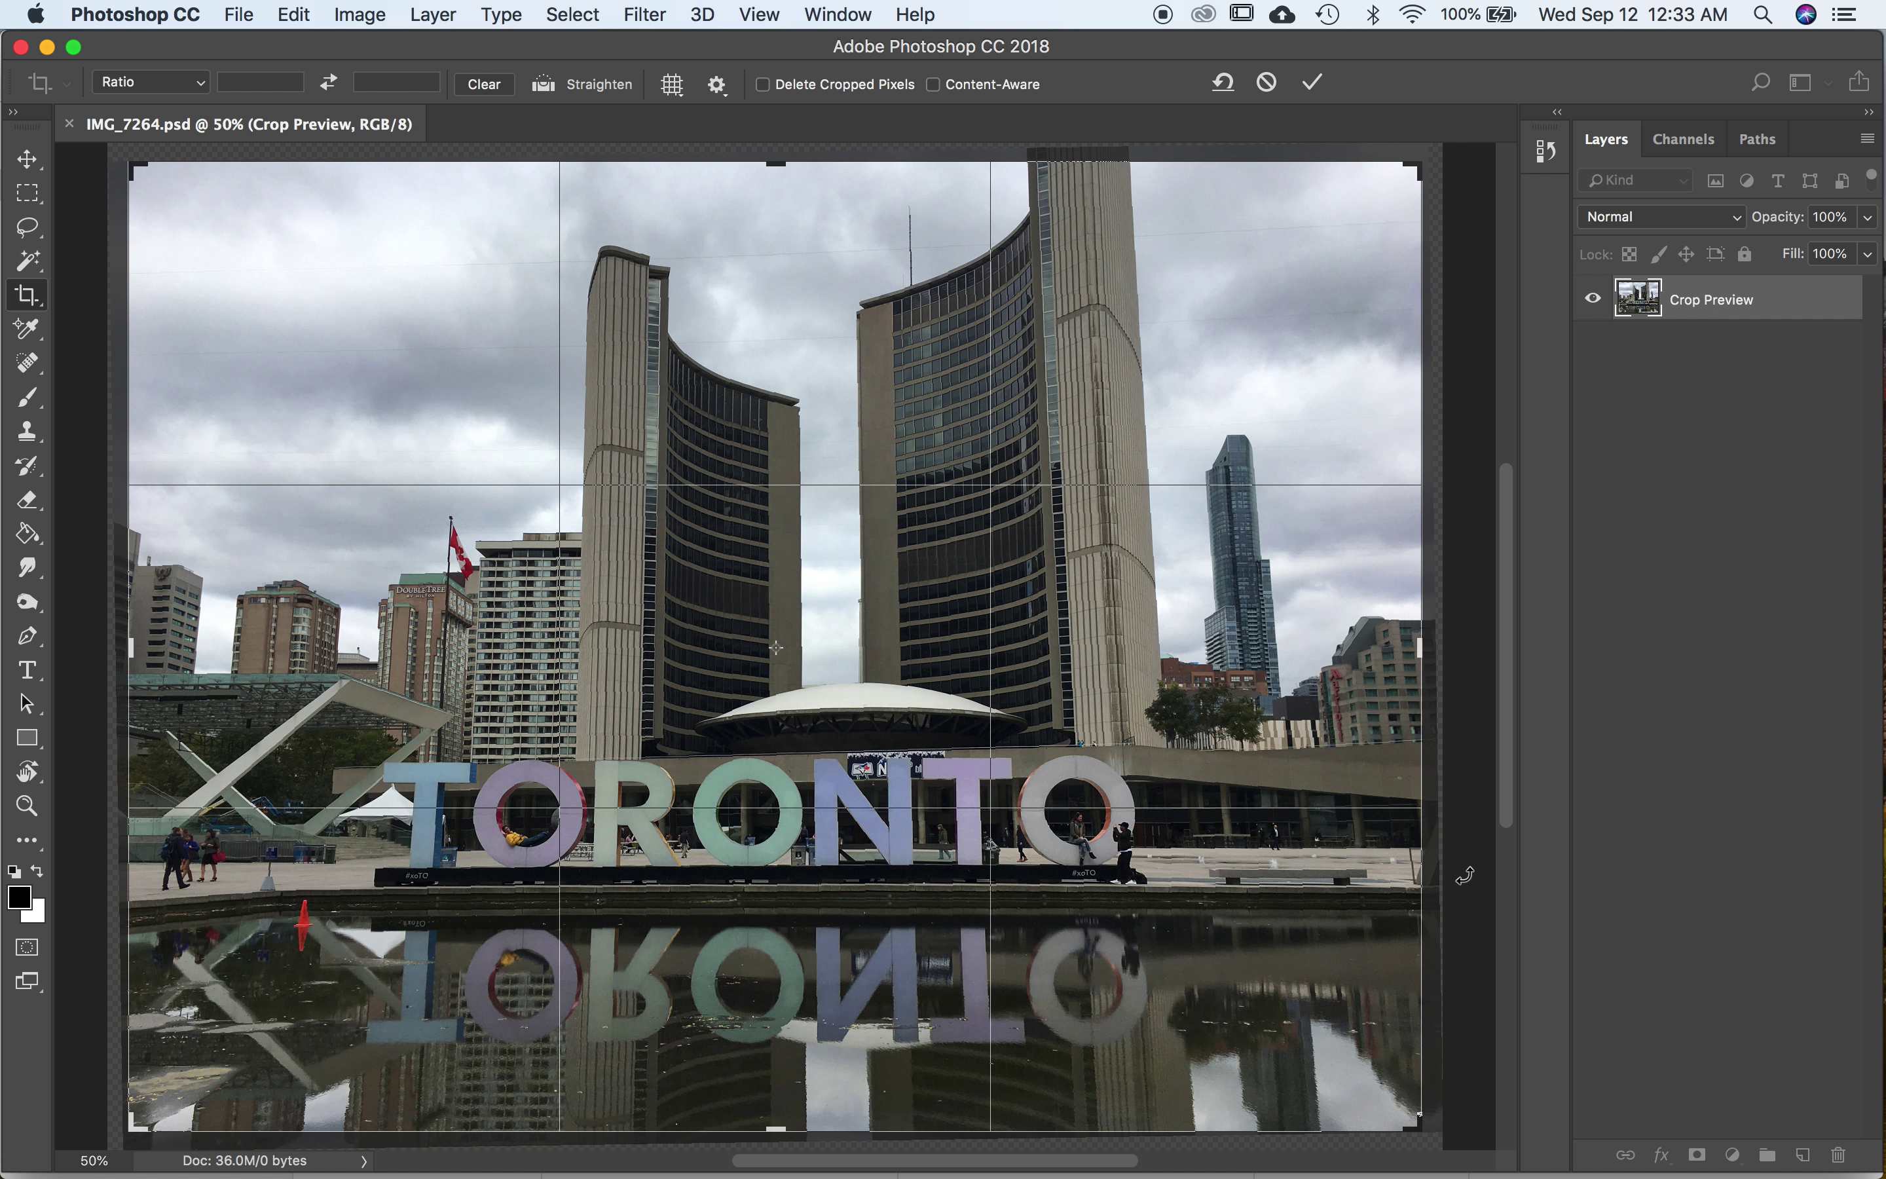
pyautogui.press('Return')
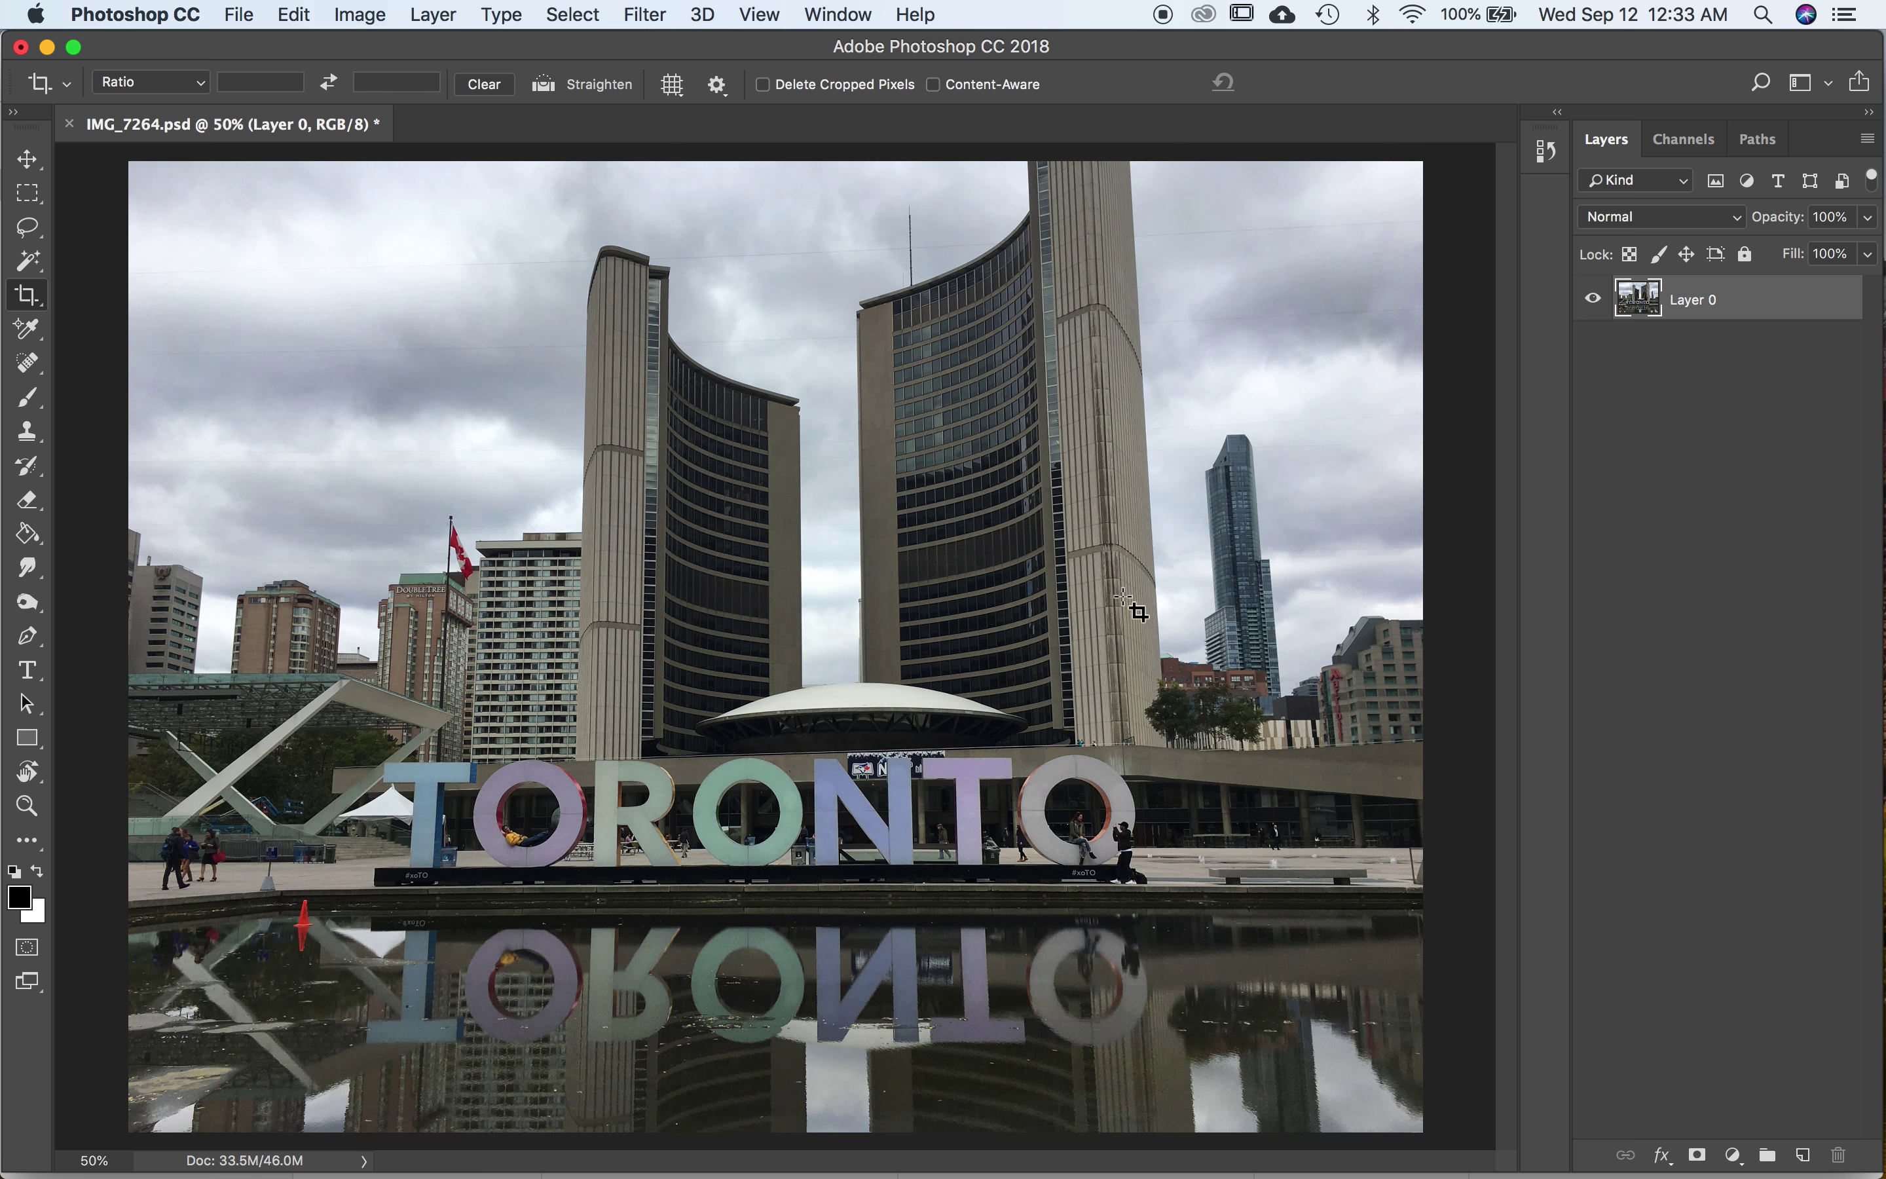
# Compare the photo before and after straightening by repeatedly undoing and redoing the crop, ending with it applied
pyautogui.click(291, 14)
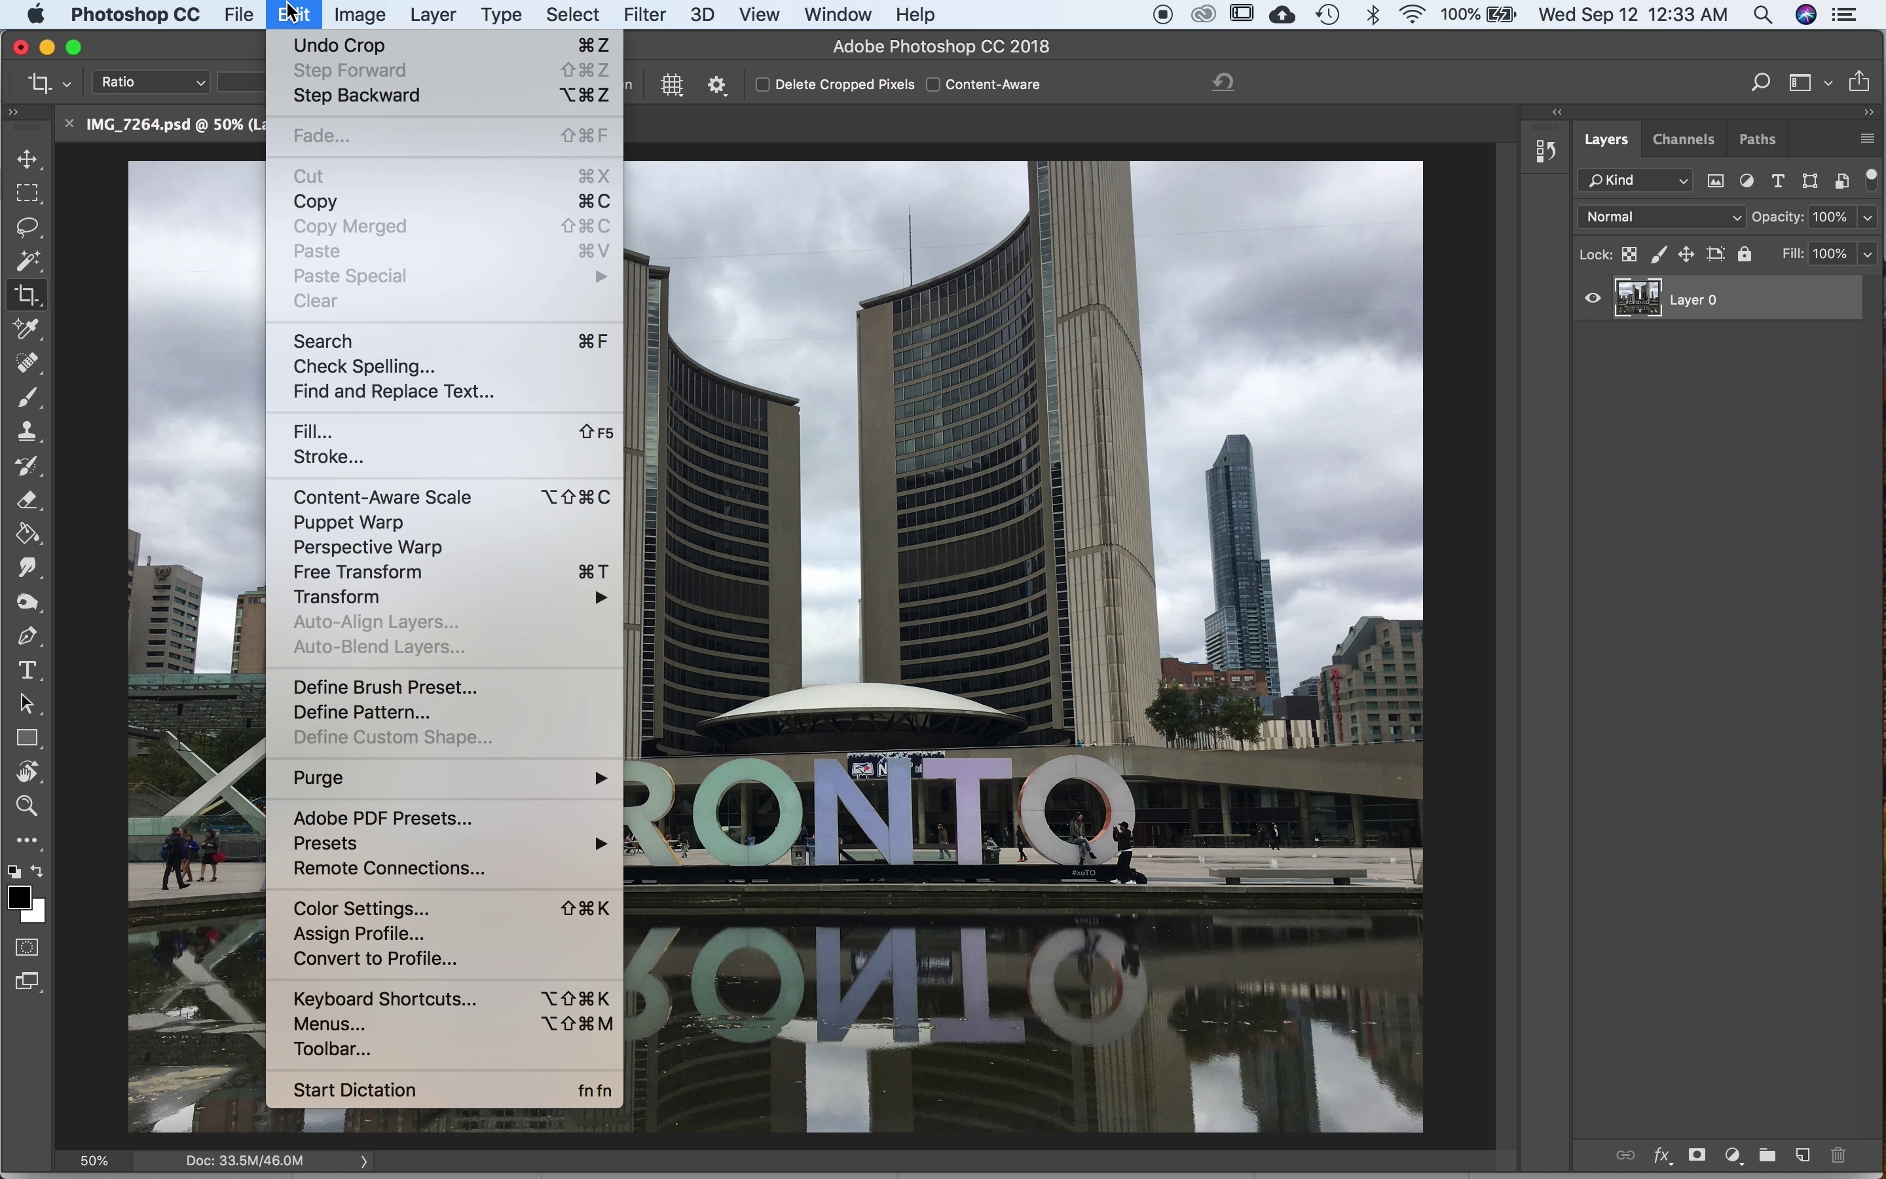
pyautogui.click(398, 47)
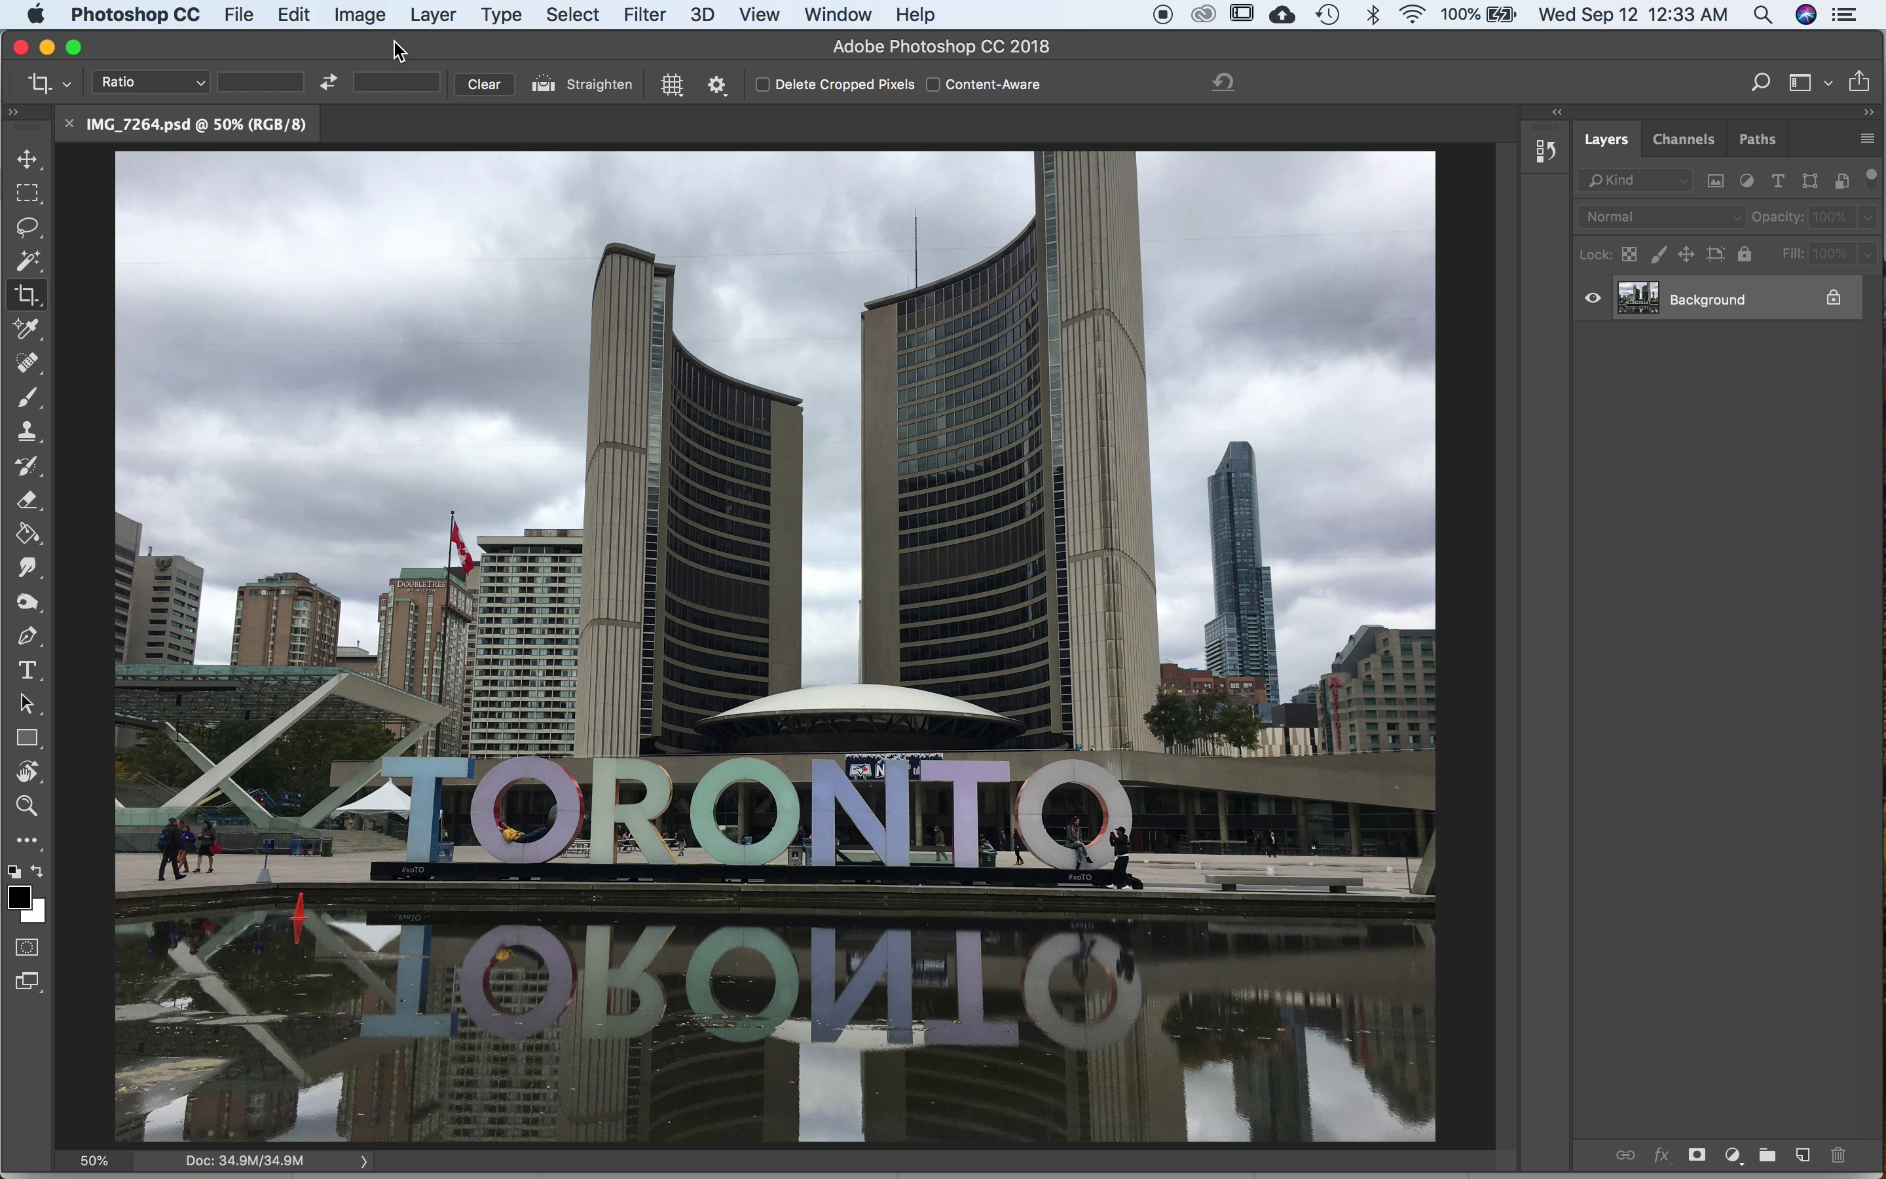
pyautogui.click(296, 15)
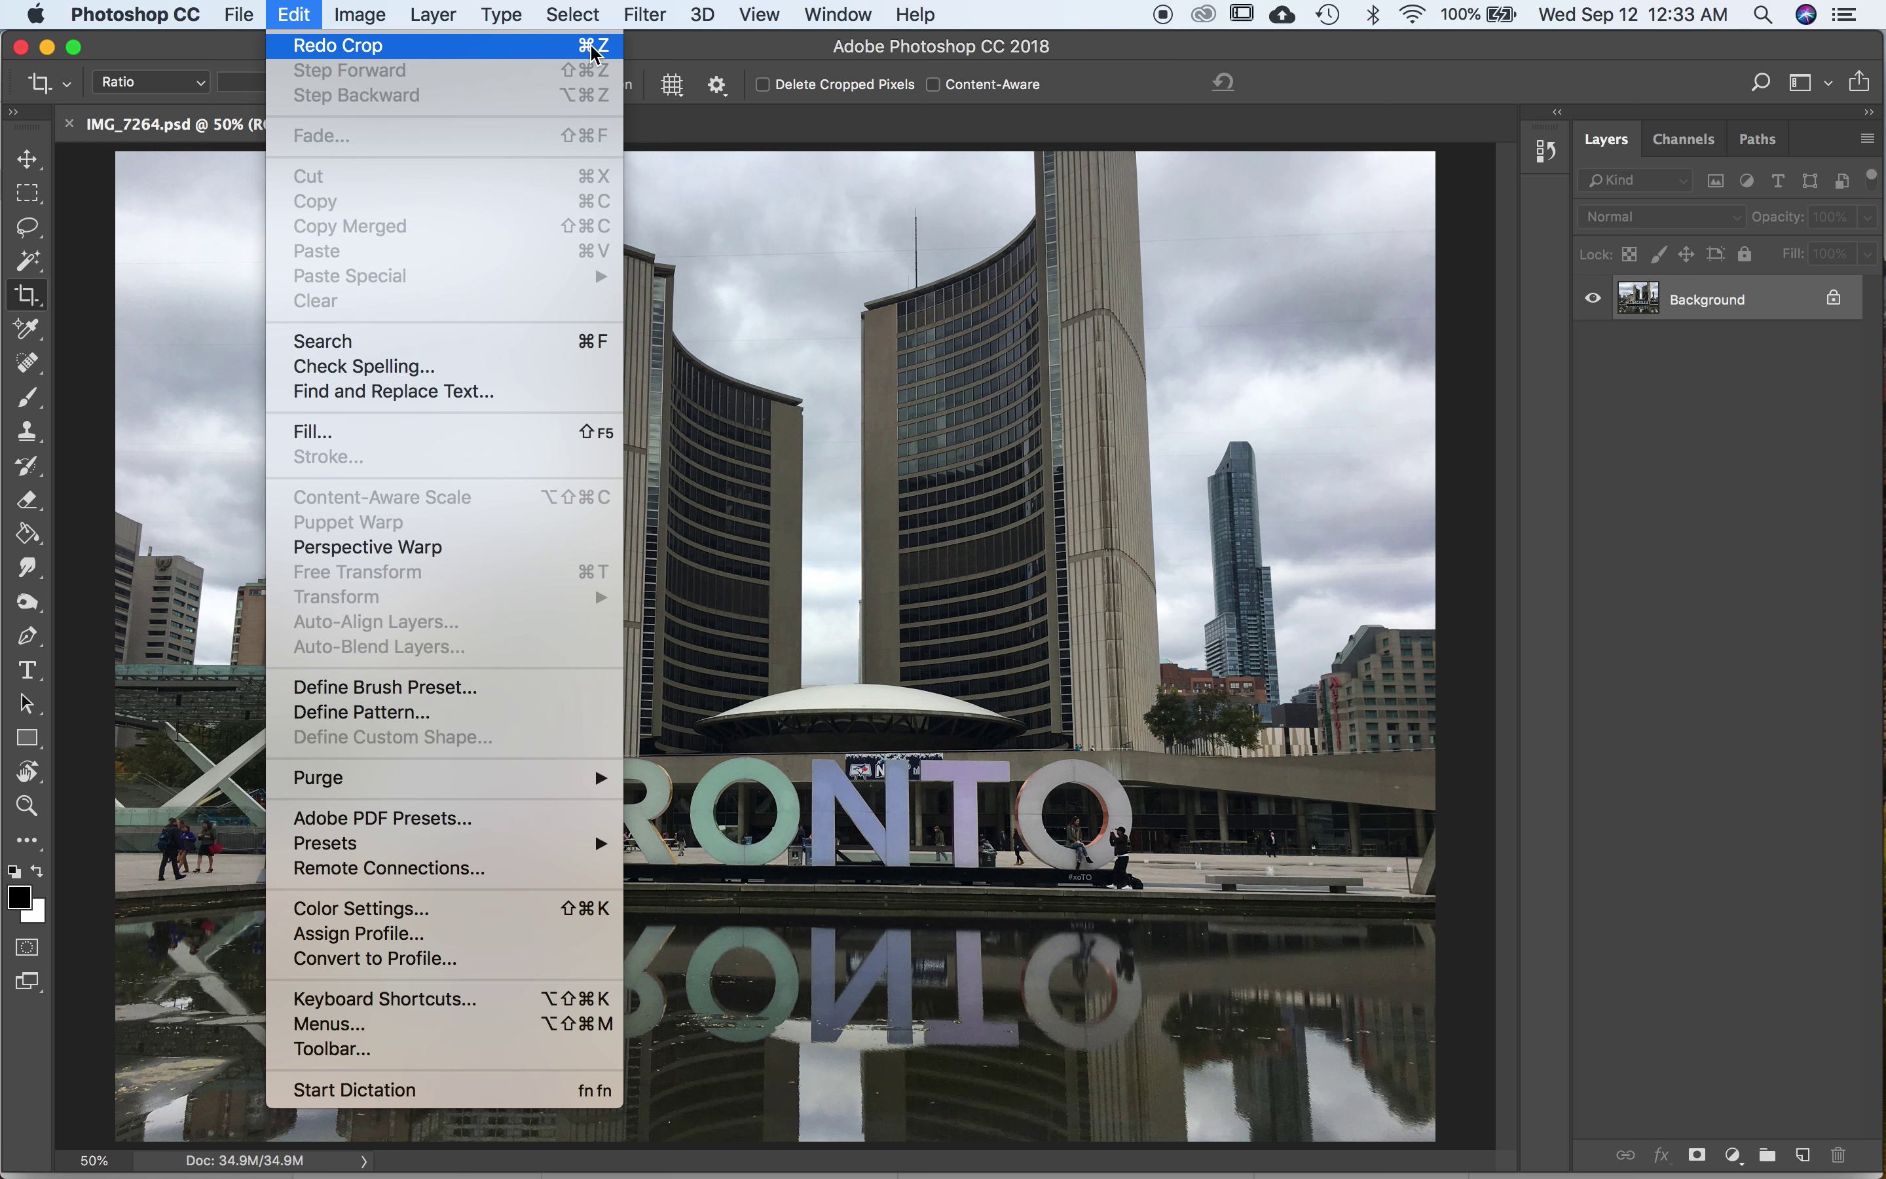
pyautogui.click(497, 54)
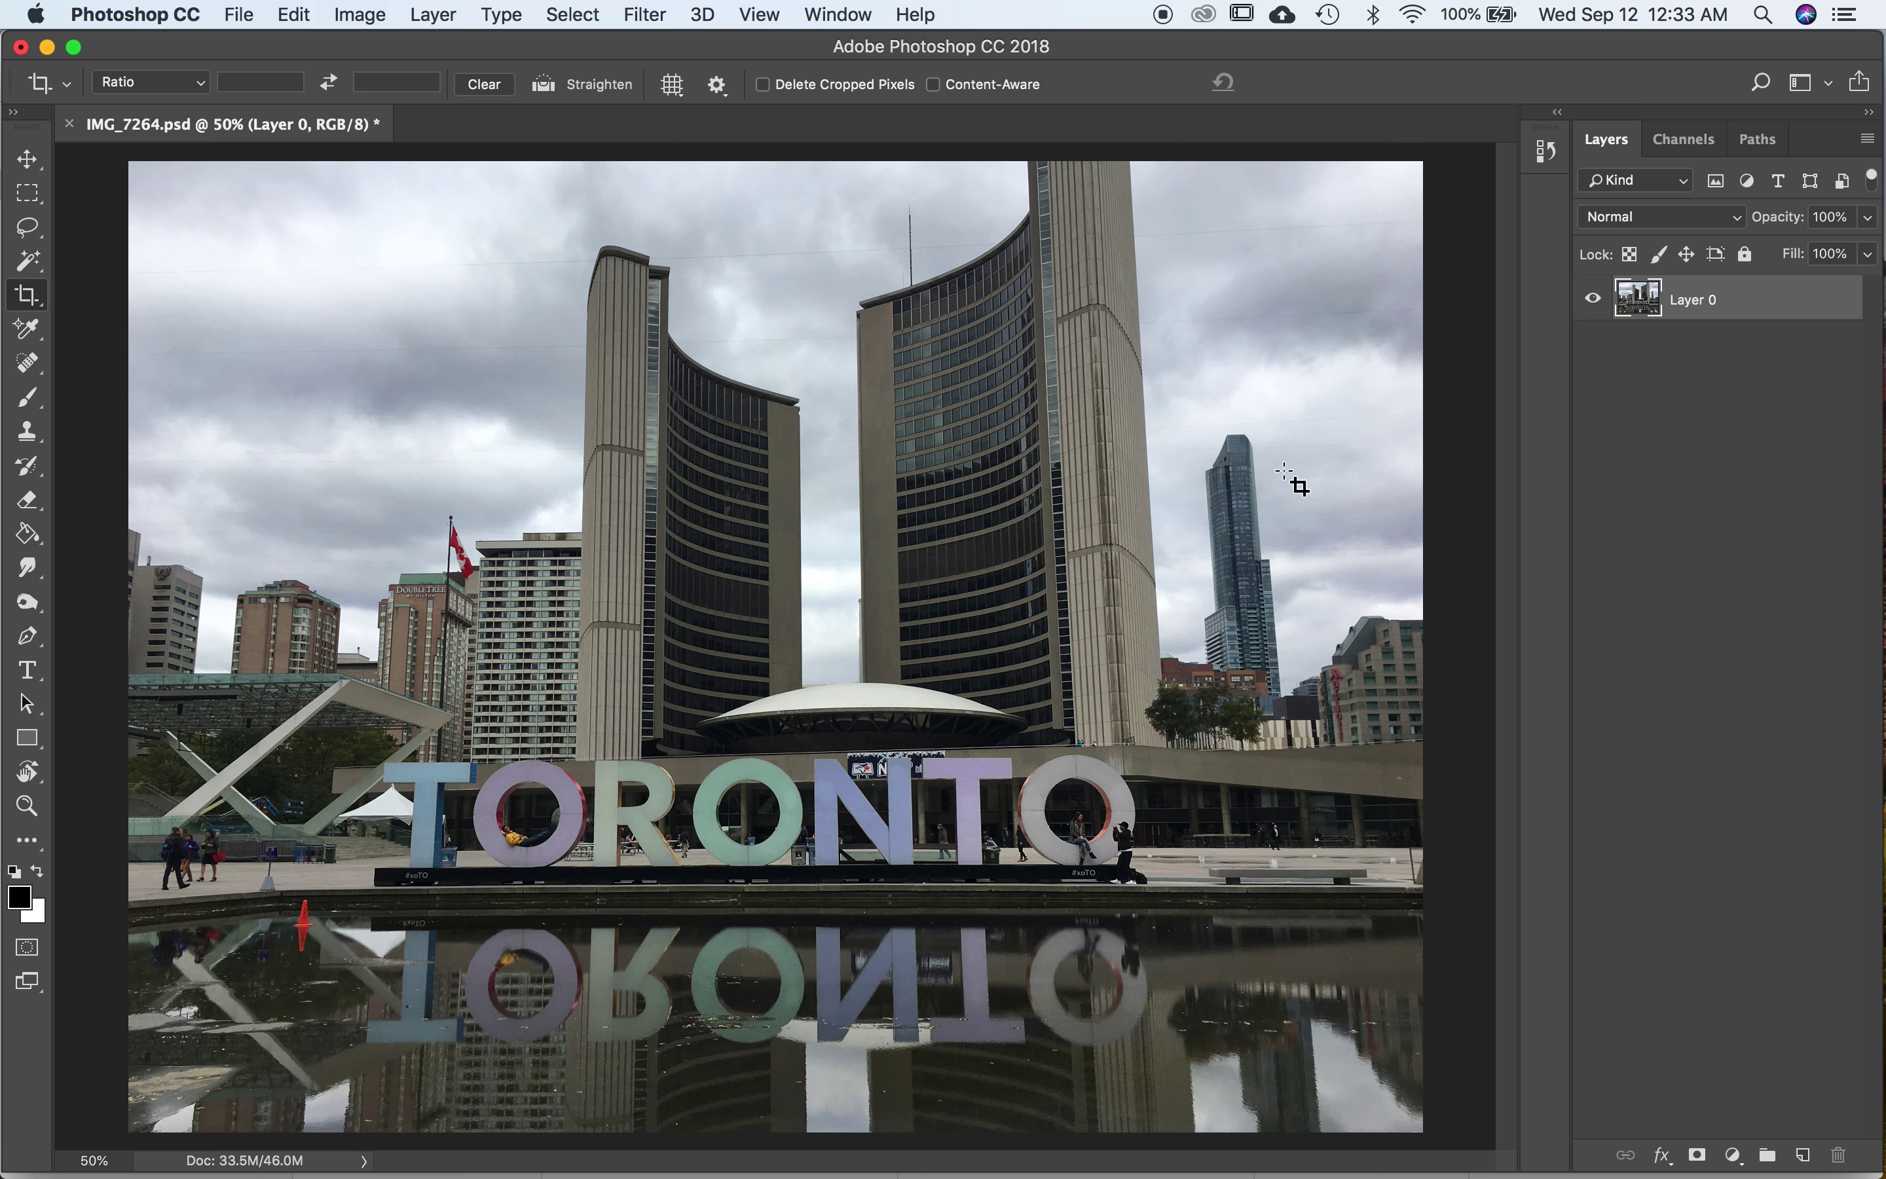
pyautogui.press('super+z')
pyautogui.press('super+z')
pyautogui.press('super+z')
pyautogui.press('super+z')
pyautogui.press('super+z')
pyautogui.press('super+z')
pyautogui.press('super+z')
pyautogui.press('super+z')
pyautogui.press('super+z')
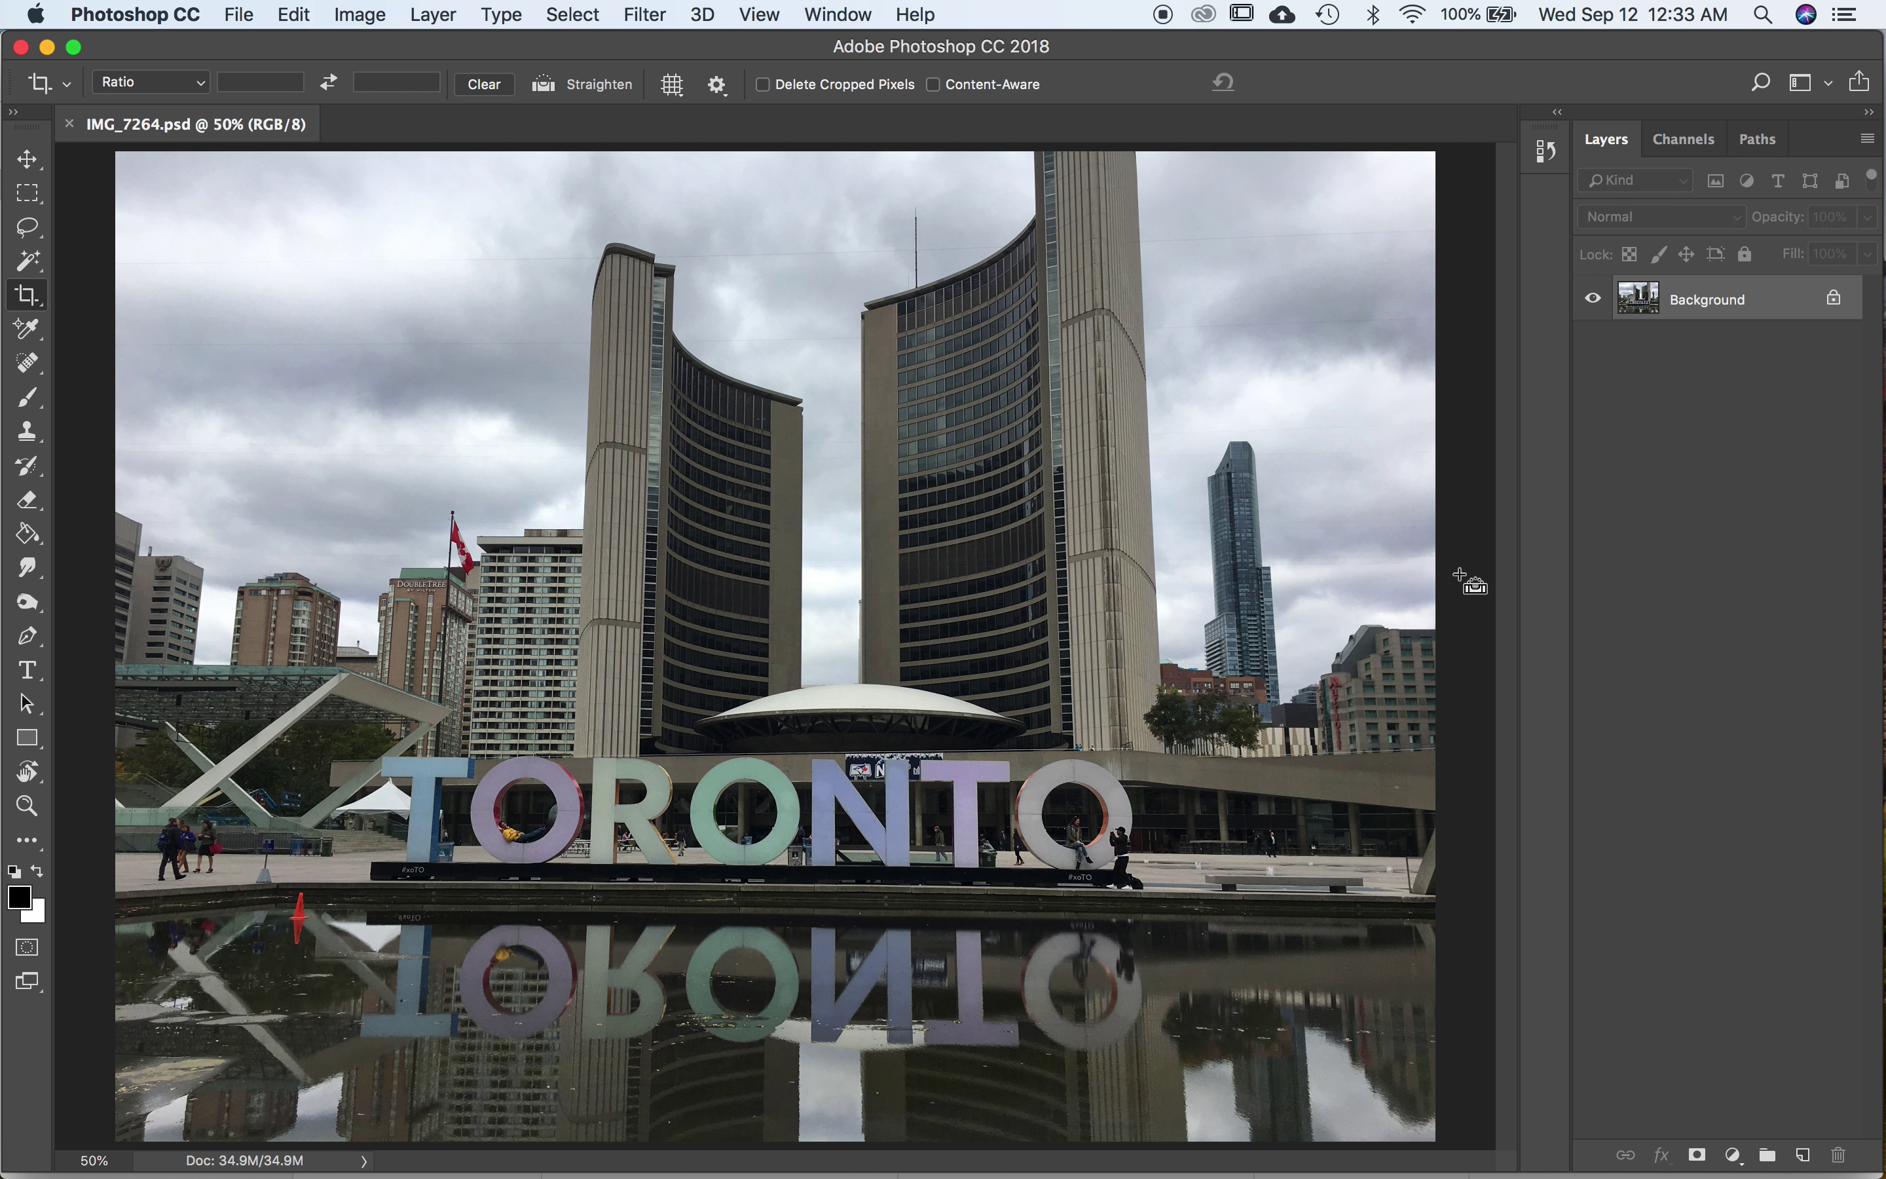
pyautogui.press('super+z')
pyautogui.press('super+z')
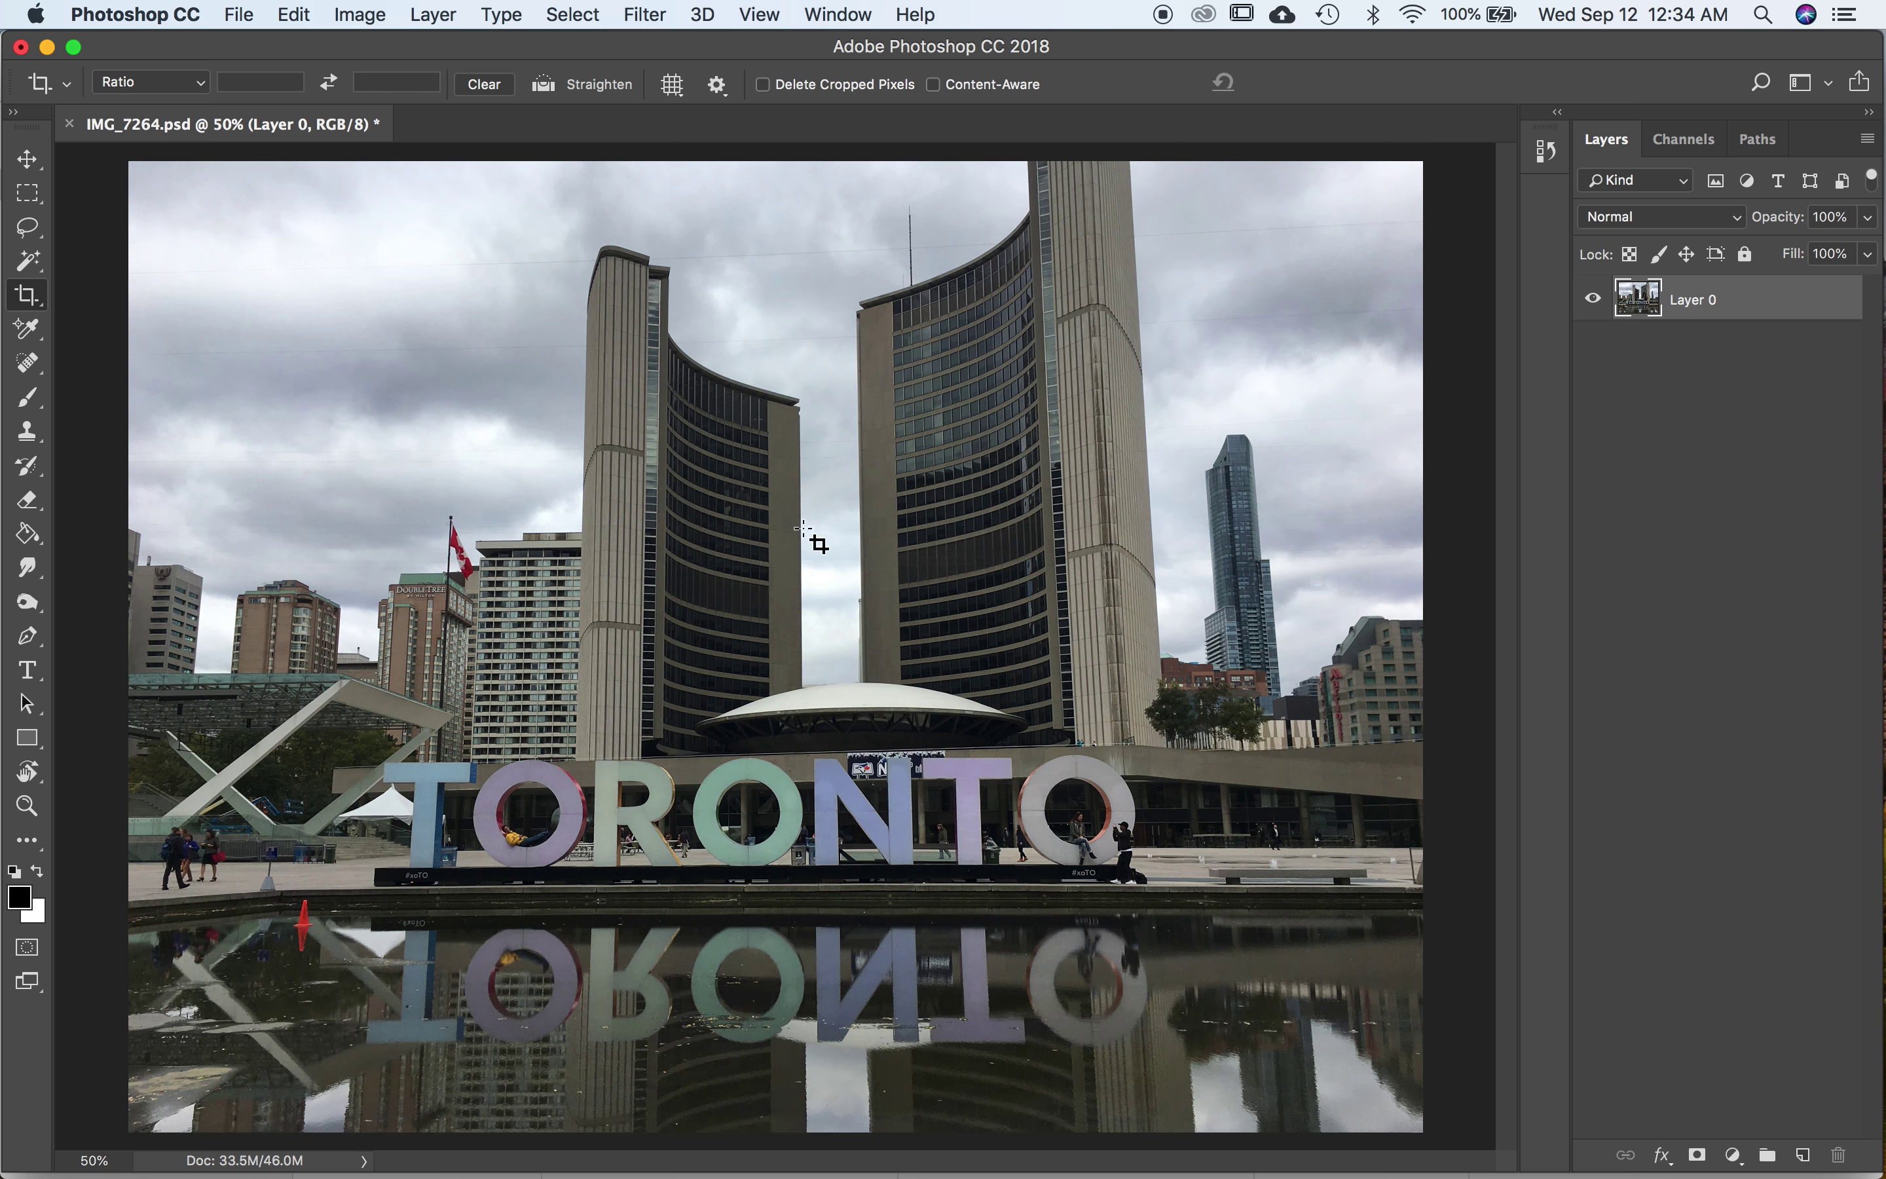
# Crop the photo tighter by trimming its left edge and slightly trimming the top and bottom edges
pyautogui.click(375, 438)
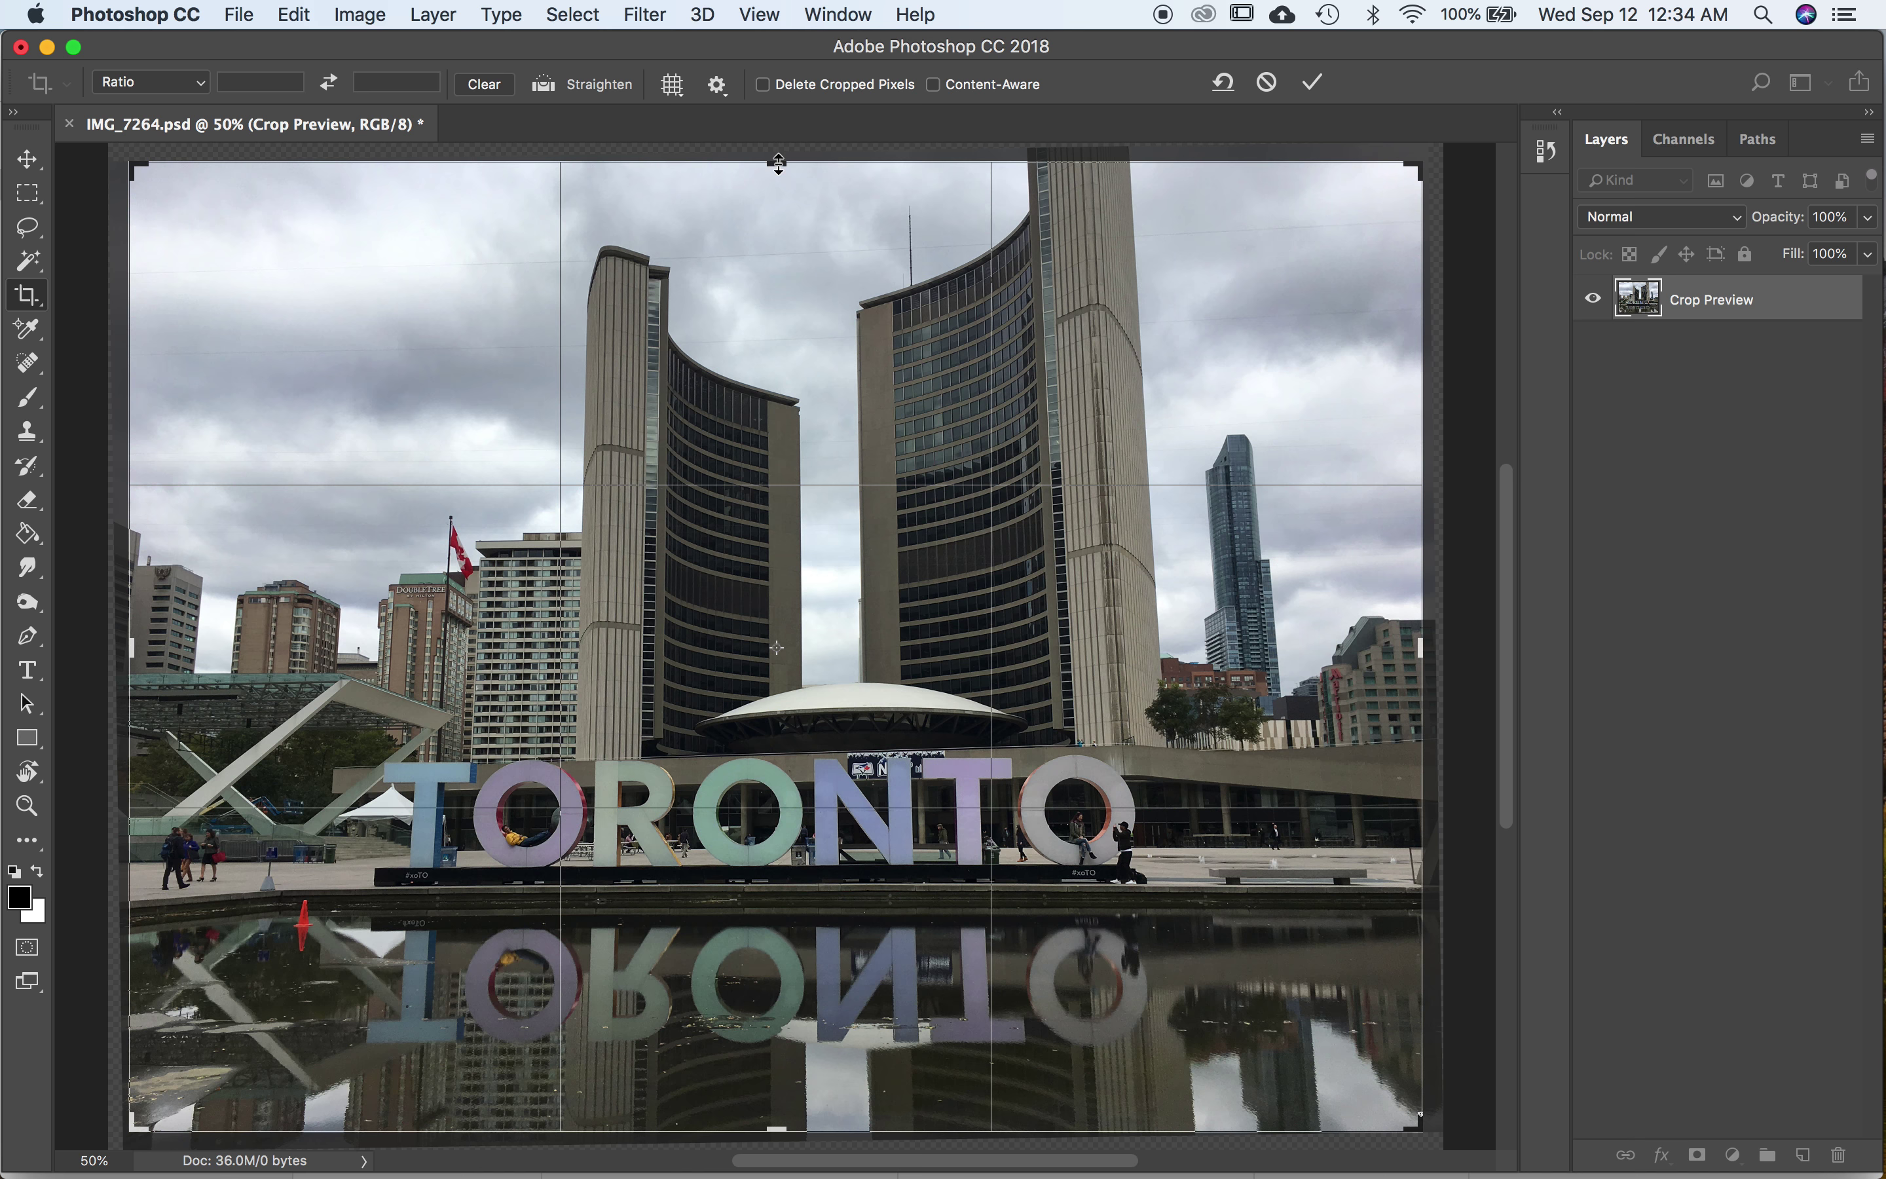
pyautogui.moveTo(778, 164)
pyautogui.mouseDown()
pyautogui.moveTo(772, 257)
pyautogui.moveTo(764, 165)
pyautogui.mouseUp()
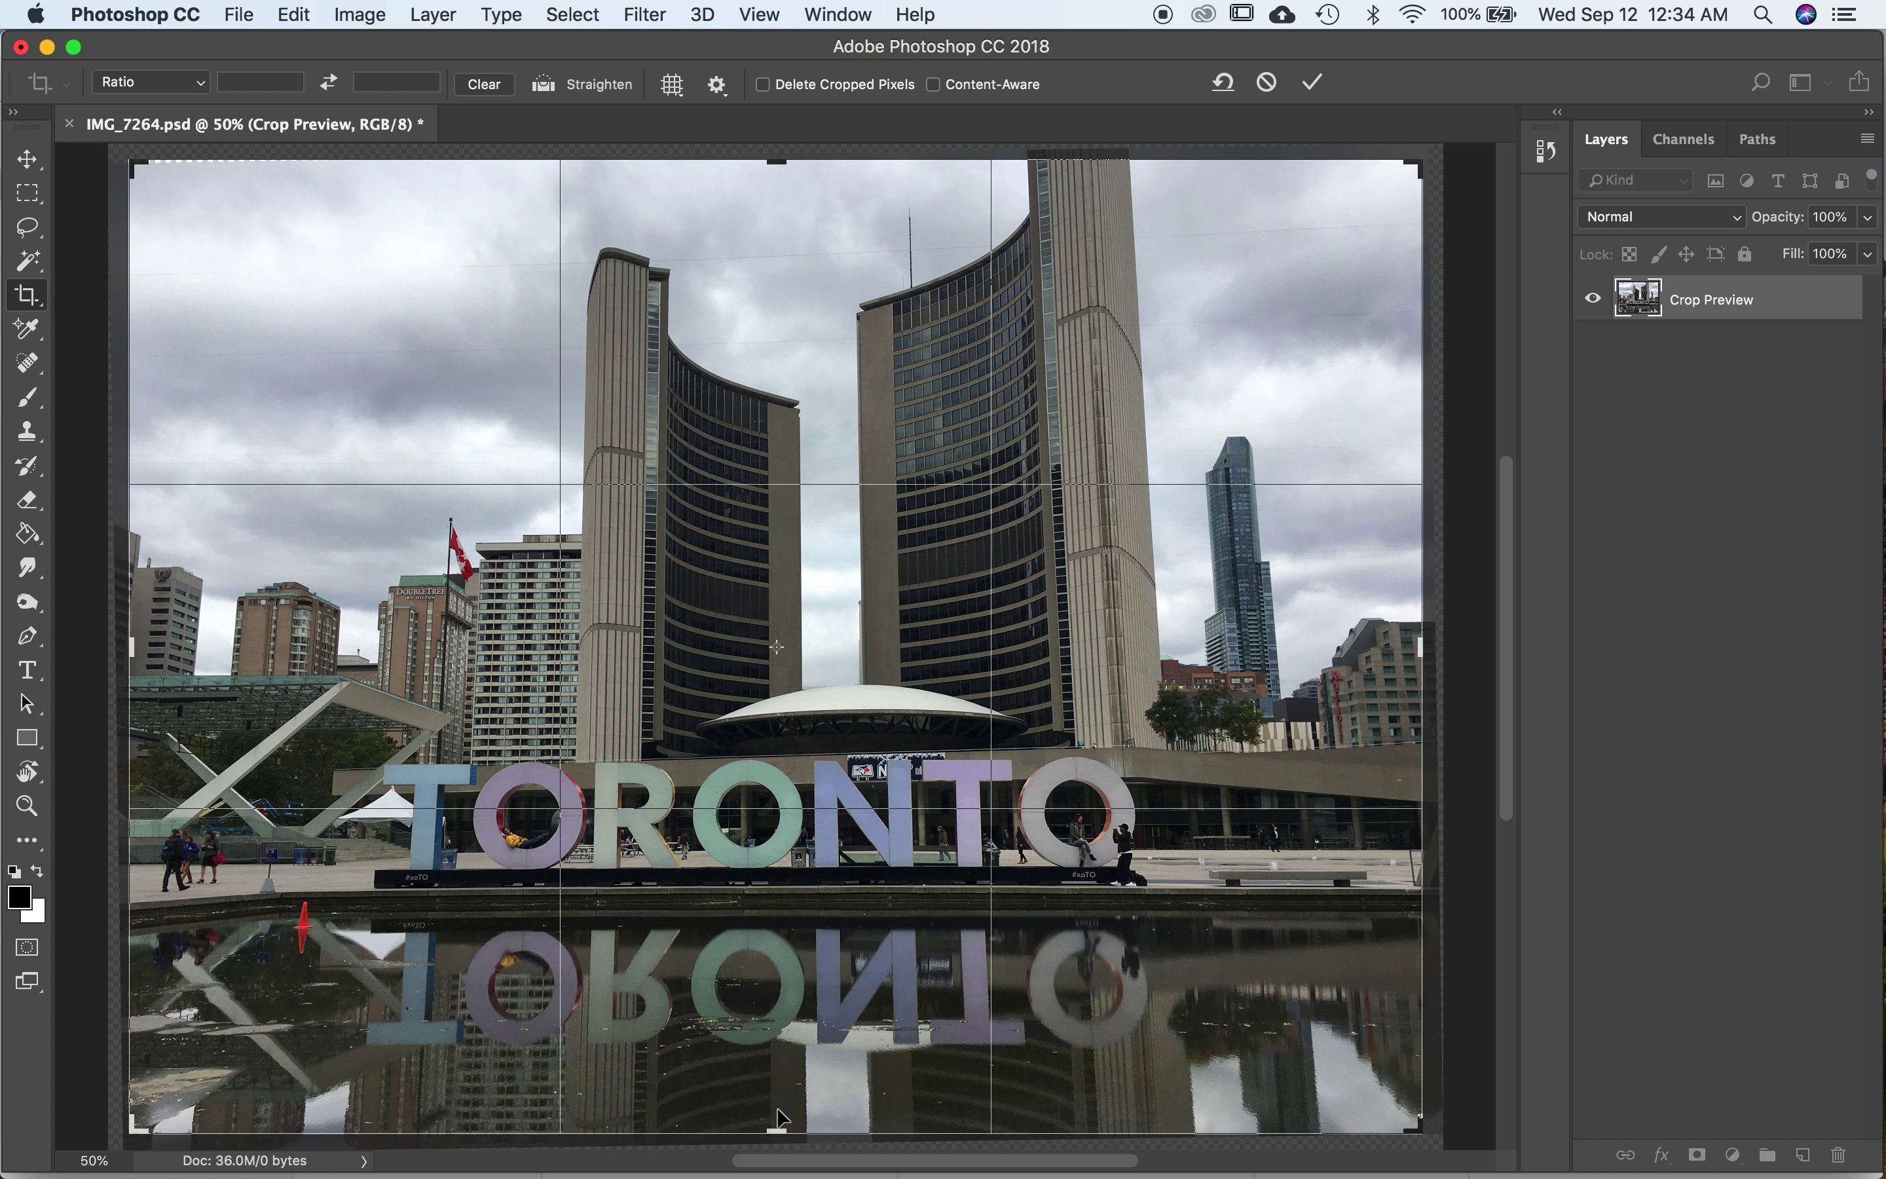
pyautogui.moveTo(777, 1126)
pyautogui.mouseDown()
pyautogui.moveTo(772, 1104)
pyautogui.moveTo(776, 1123)
pyautogui.mouseUp()
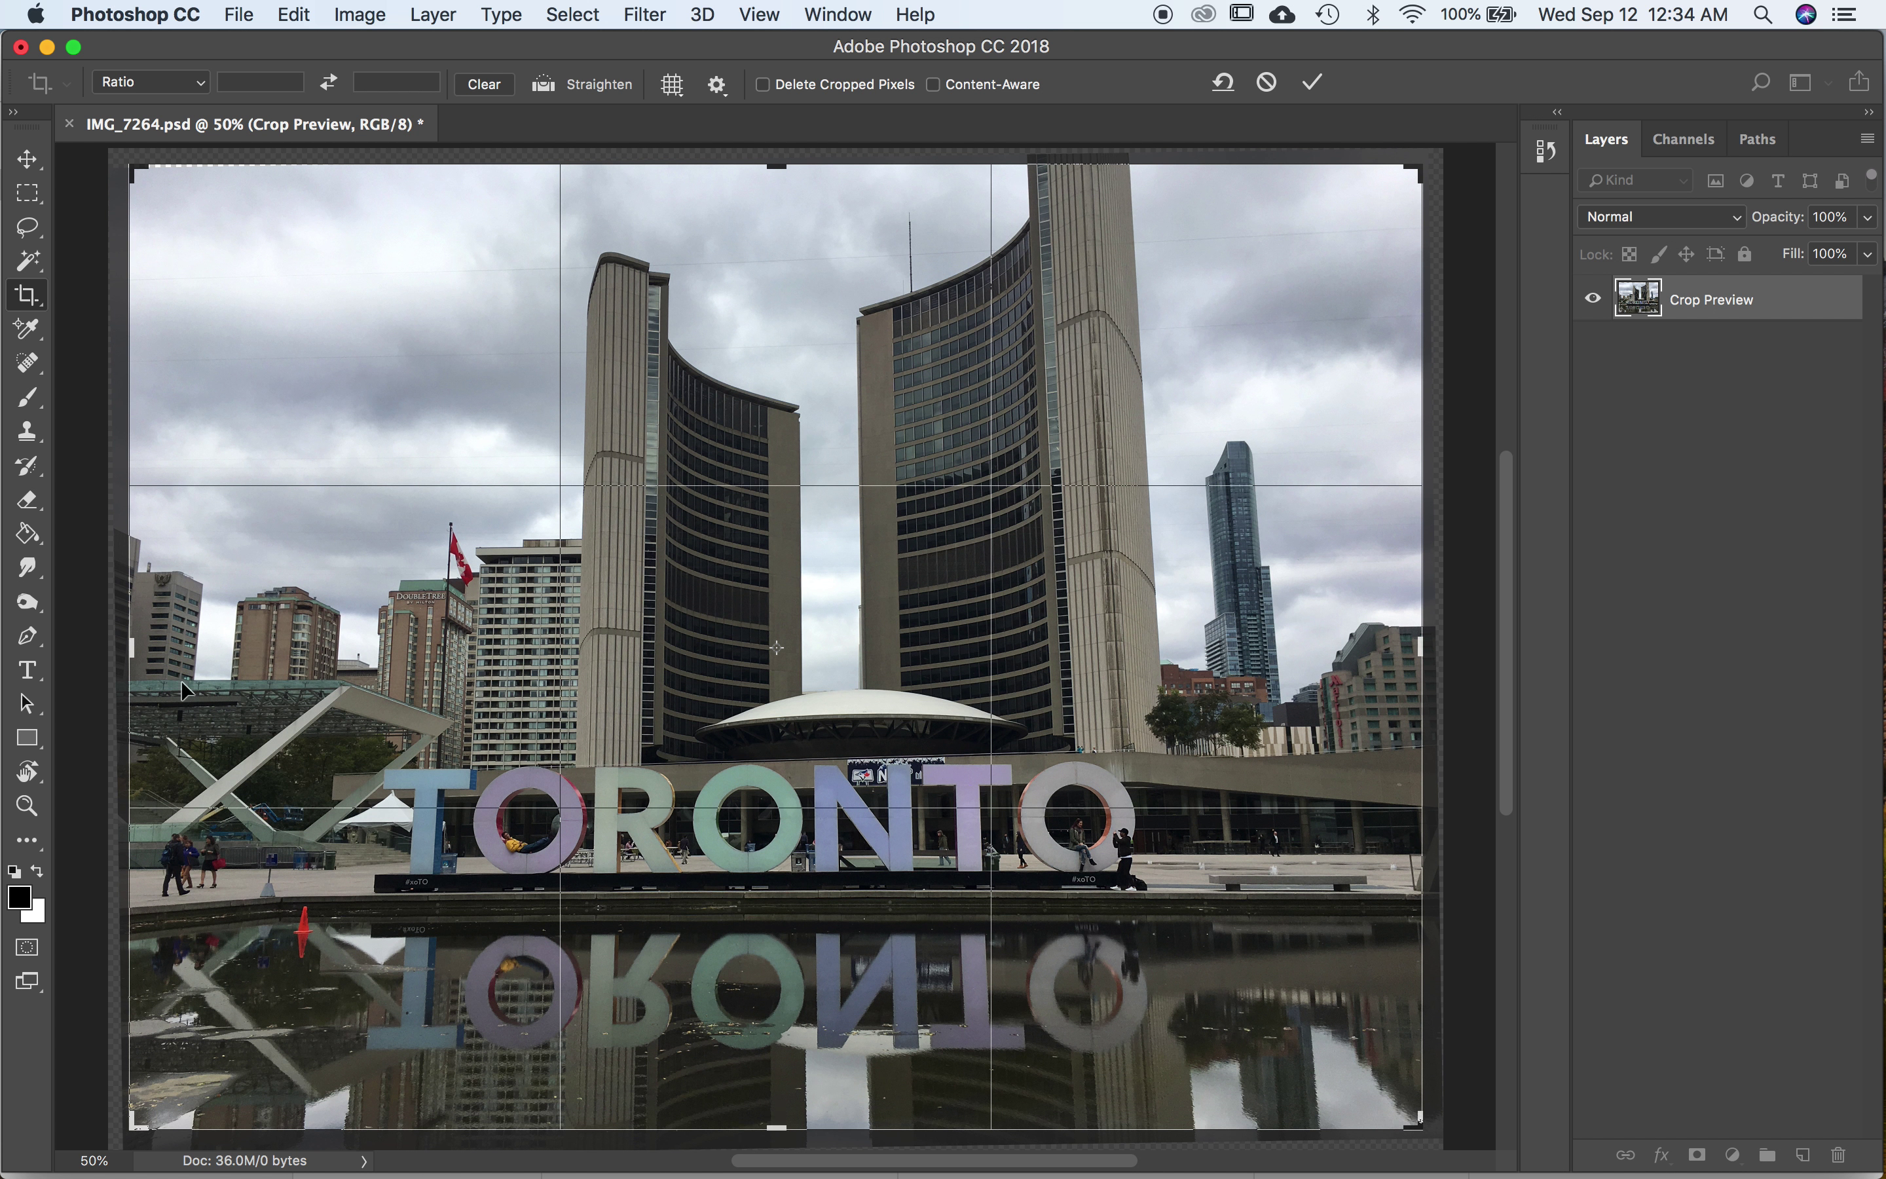
pyautogui.moveTo(132, 647); pyautogui.dragTo(171, 642)
pyautogui.moveTo(1384, 636)
pyautogui.mouseDown()
pyautogui.moveTo(1356, 634)
pyautogui.moveTo(1387, 638)
pyautogui.mouseUp()
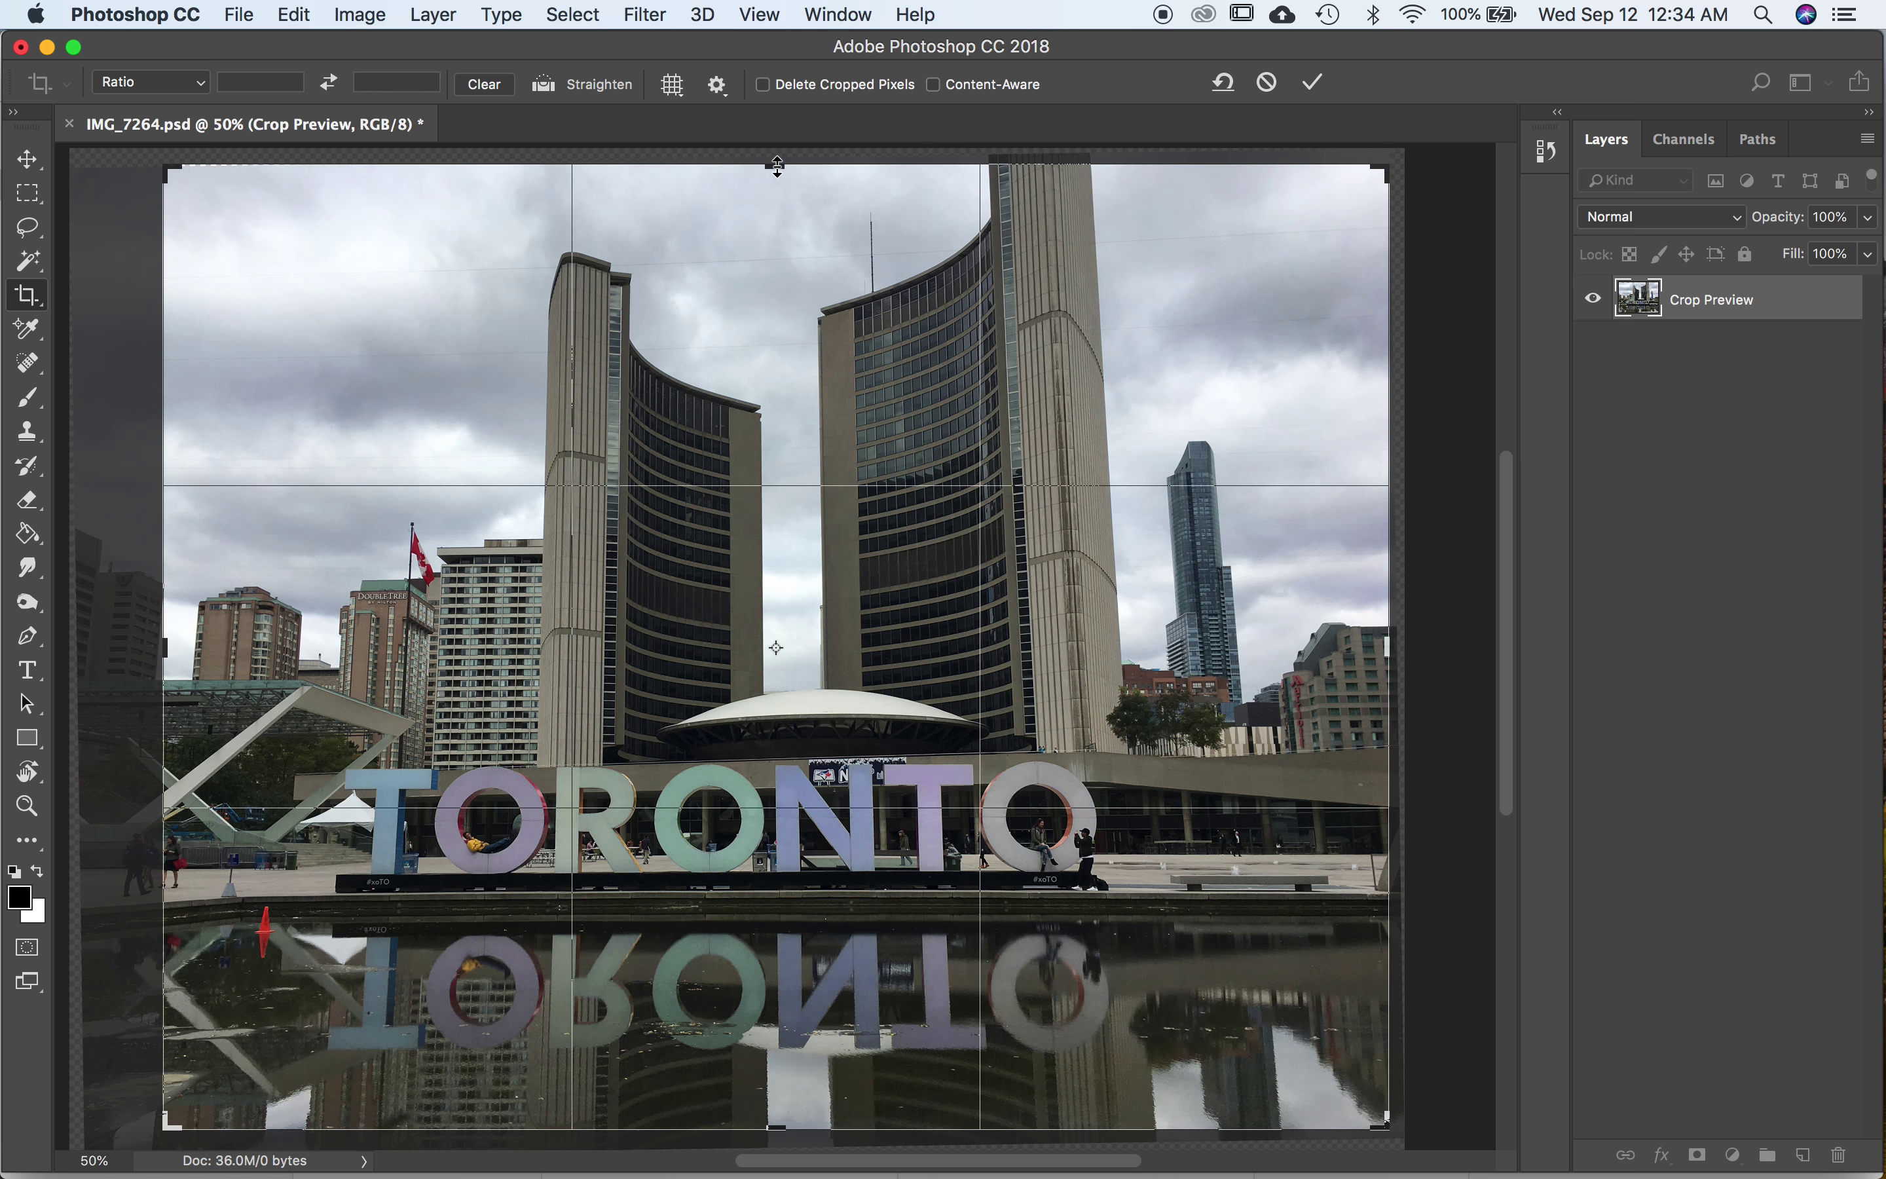
pyautogui.moveTo(777, 165); pyautogui.dragTo(781, 176)
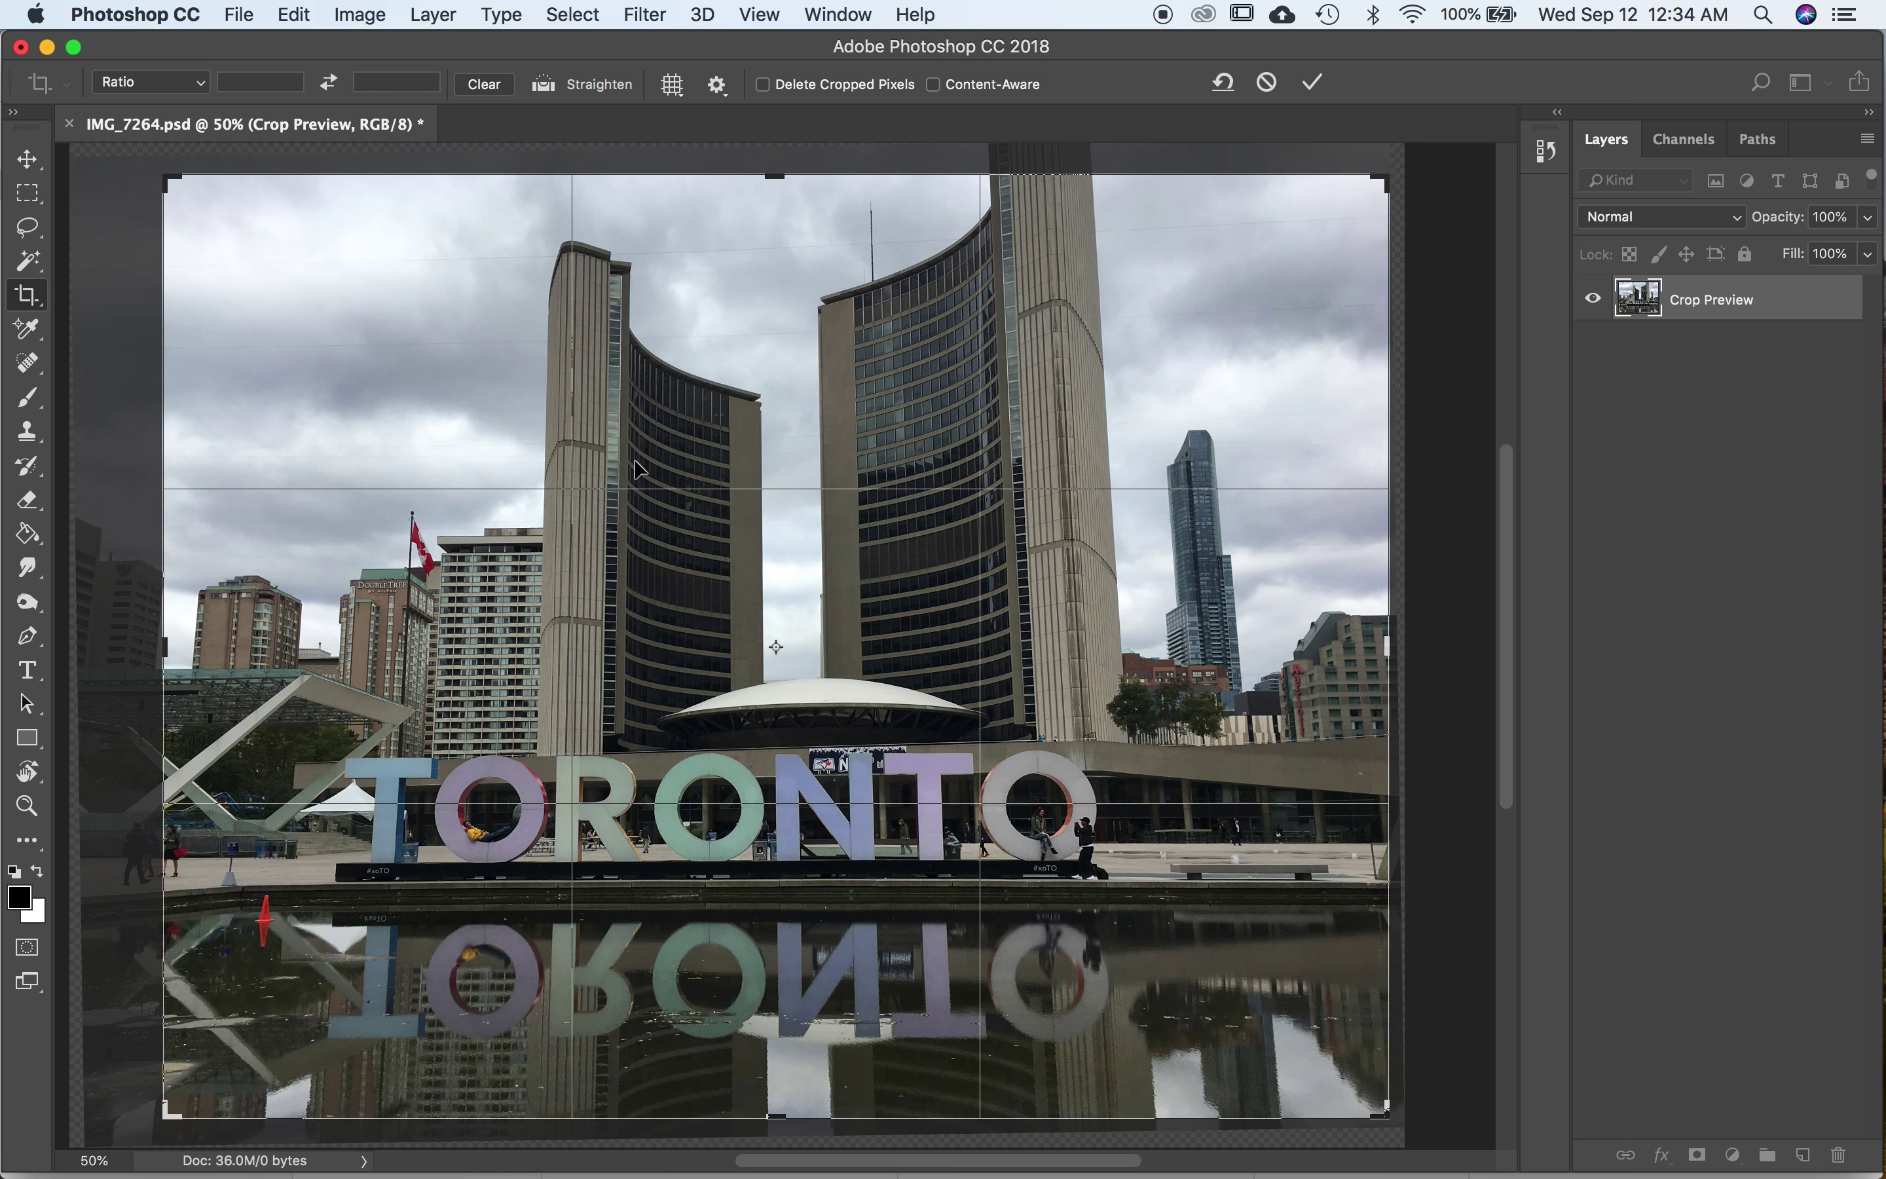
pyautogui.press('Return')
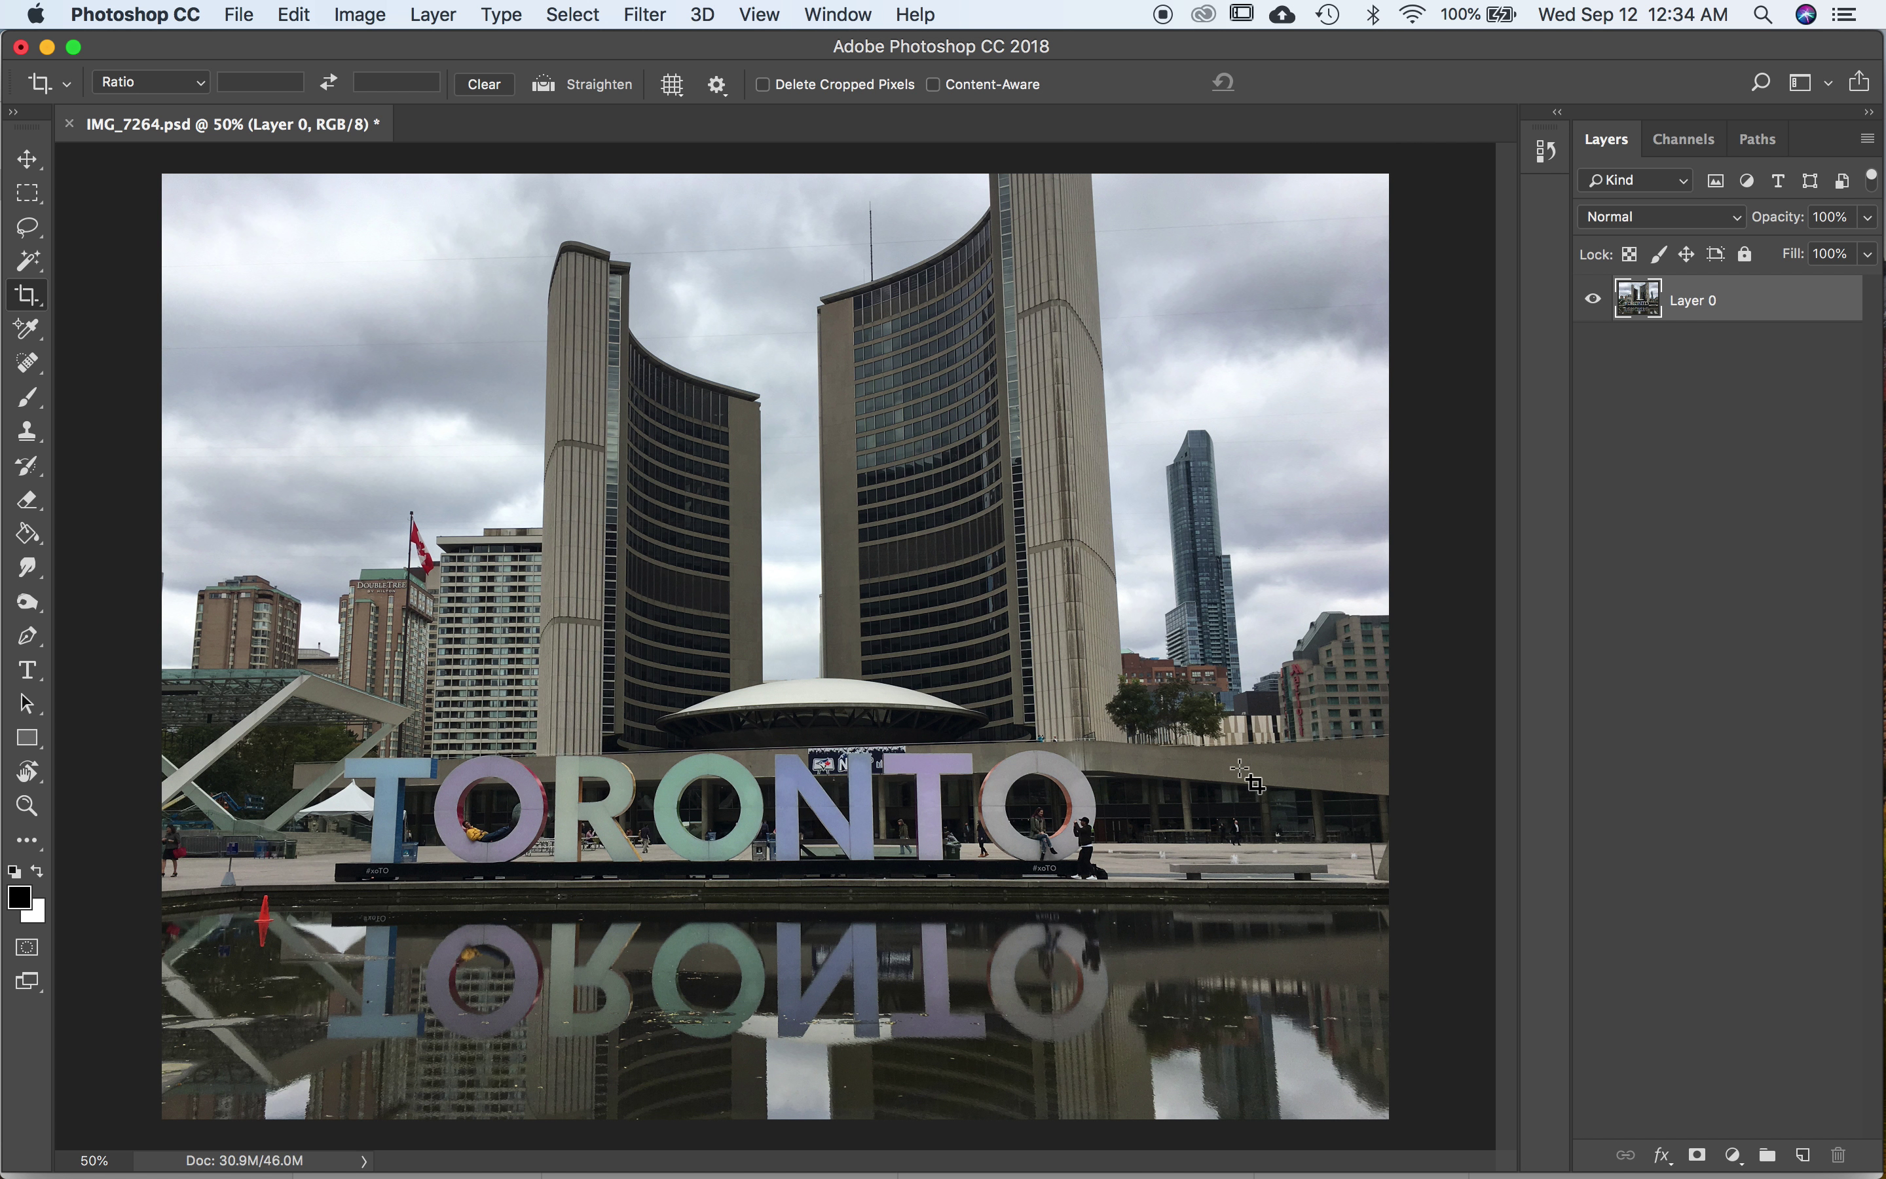
# Compare the photo with and without the tighter crop by repeatedly undoing and redoing it, ending with it applied
pyautogui.press('super+z')
pyautogui.press('super+z')
pyautogui.press('super+z')
pyautogui.press('super+z')
pyautogui.press('super+z')
pyautogui.press('super+z')
pyautogui.press('super+z')
pyautogui.press('super+z')
# Add a Curves adjustment layer named White Balance above the photo layer
pyautogui.click(434, 17)
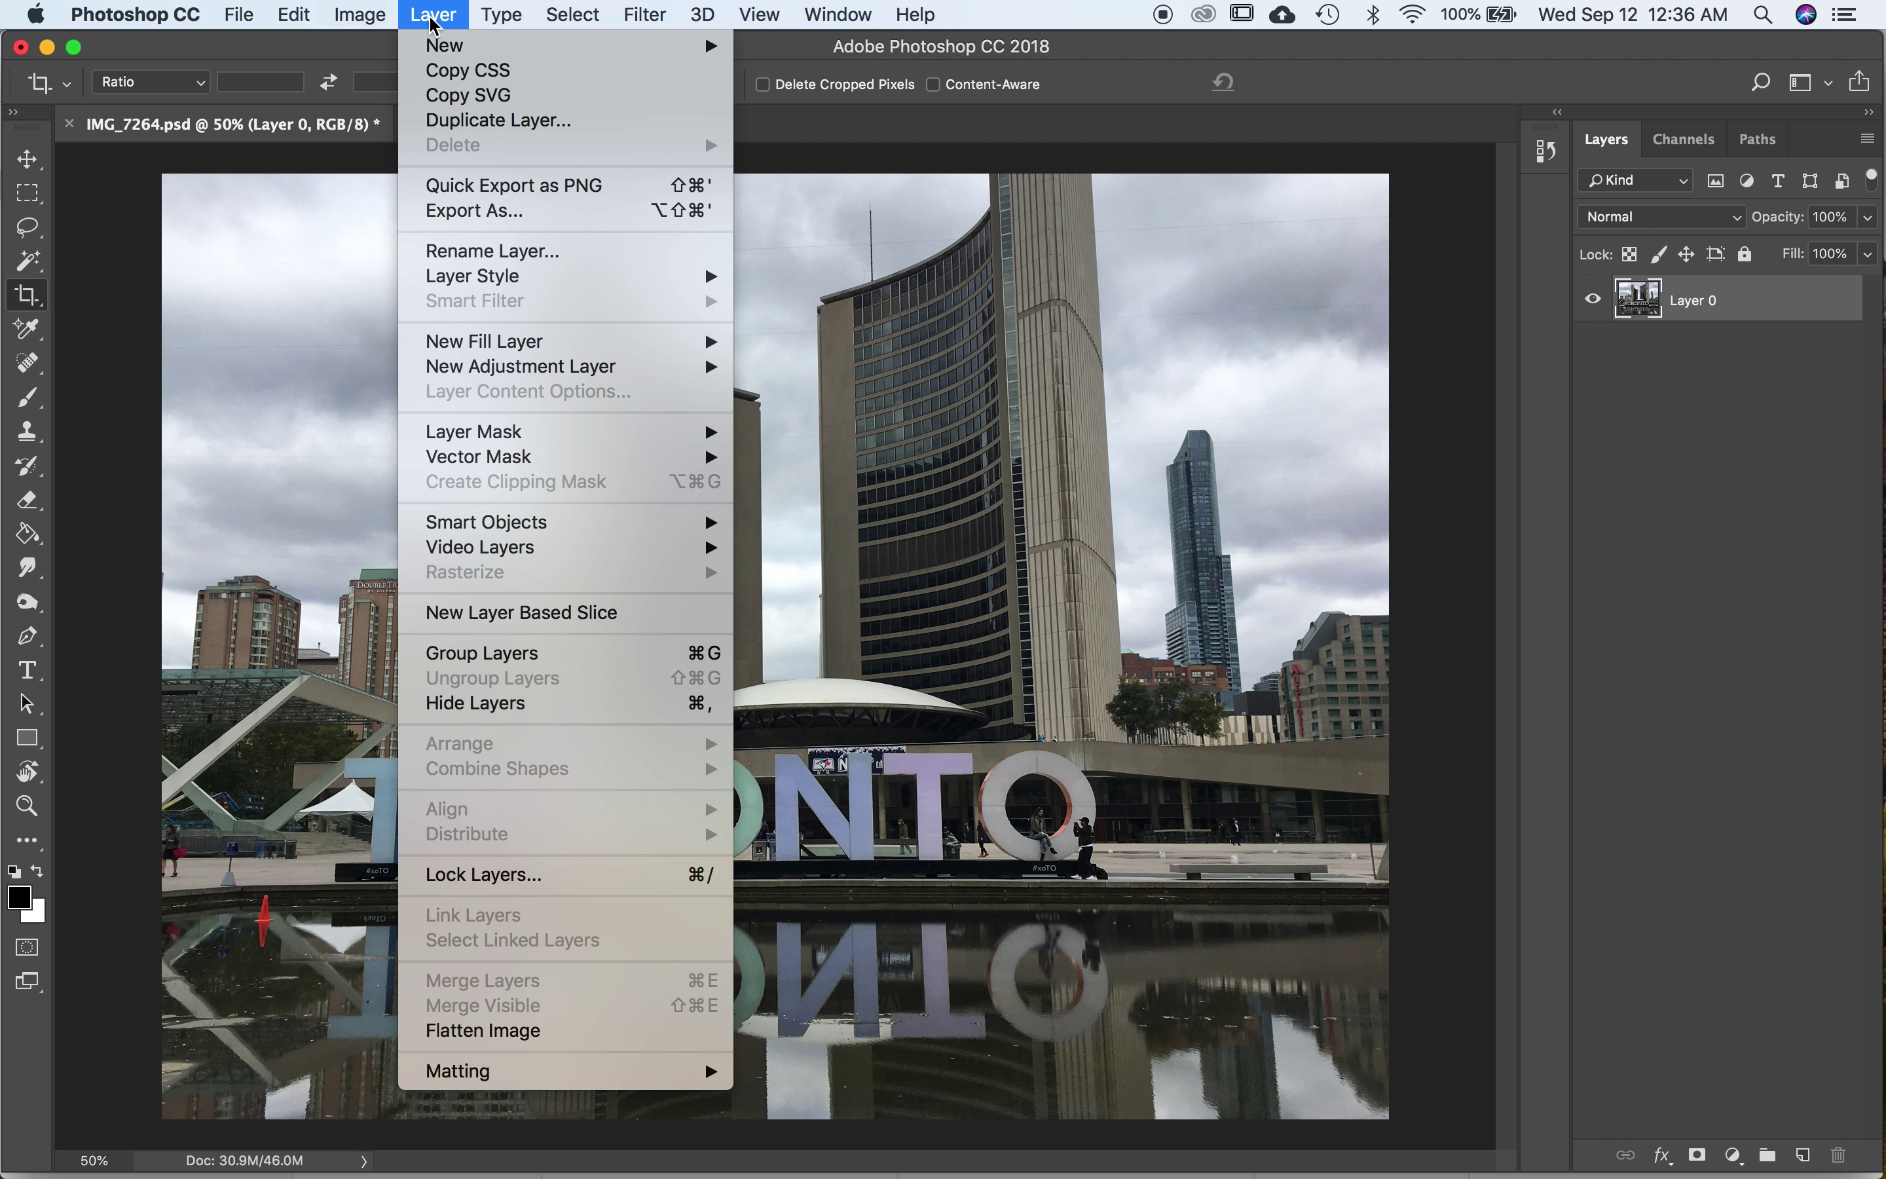
pyautogui.moveTo(548, 372)
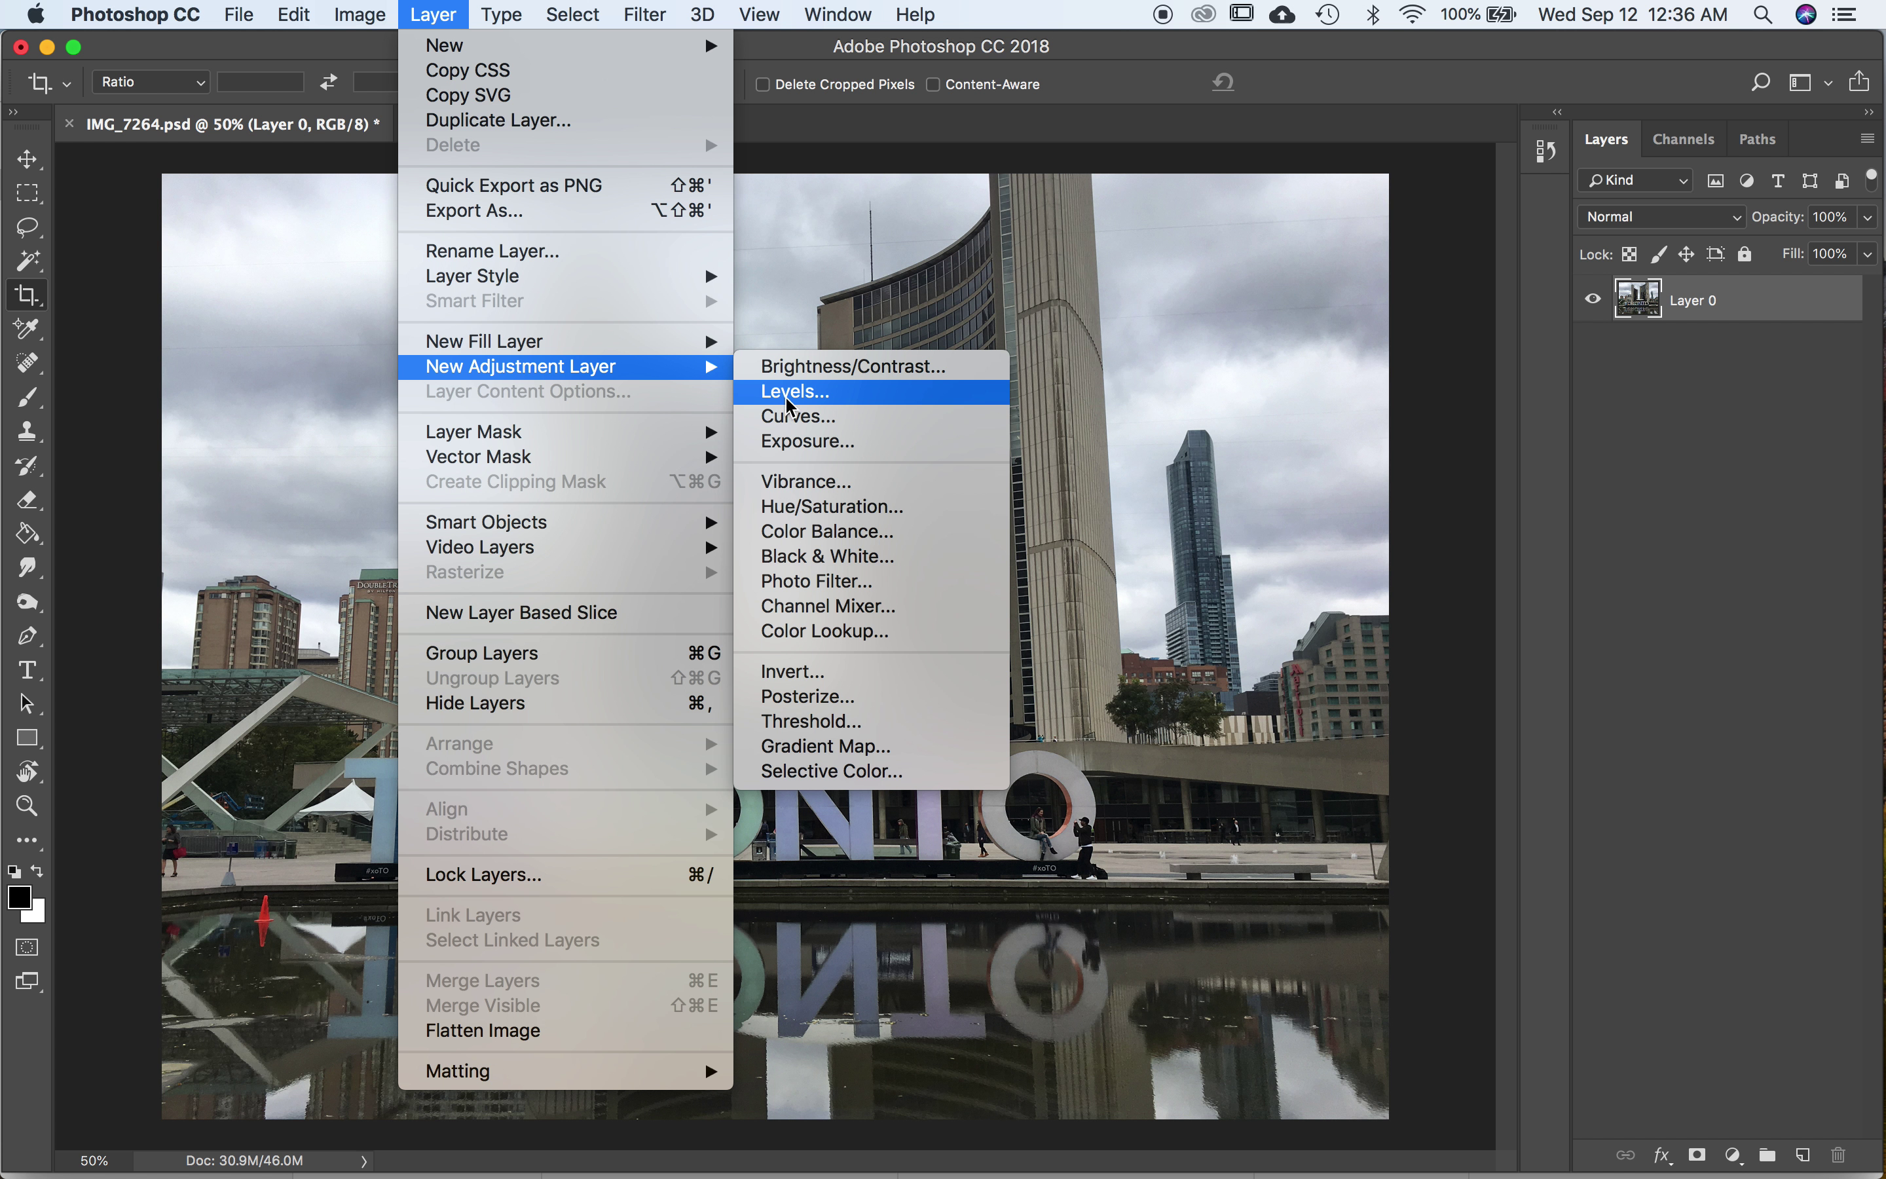
pyautogui.click(860, 425)
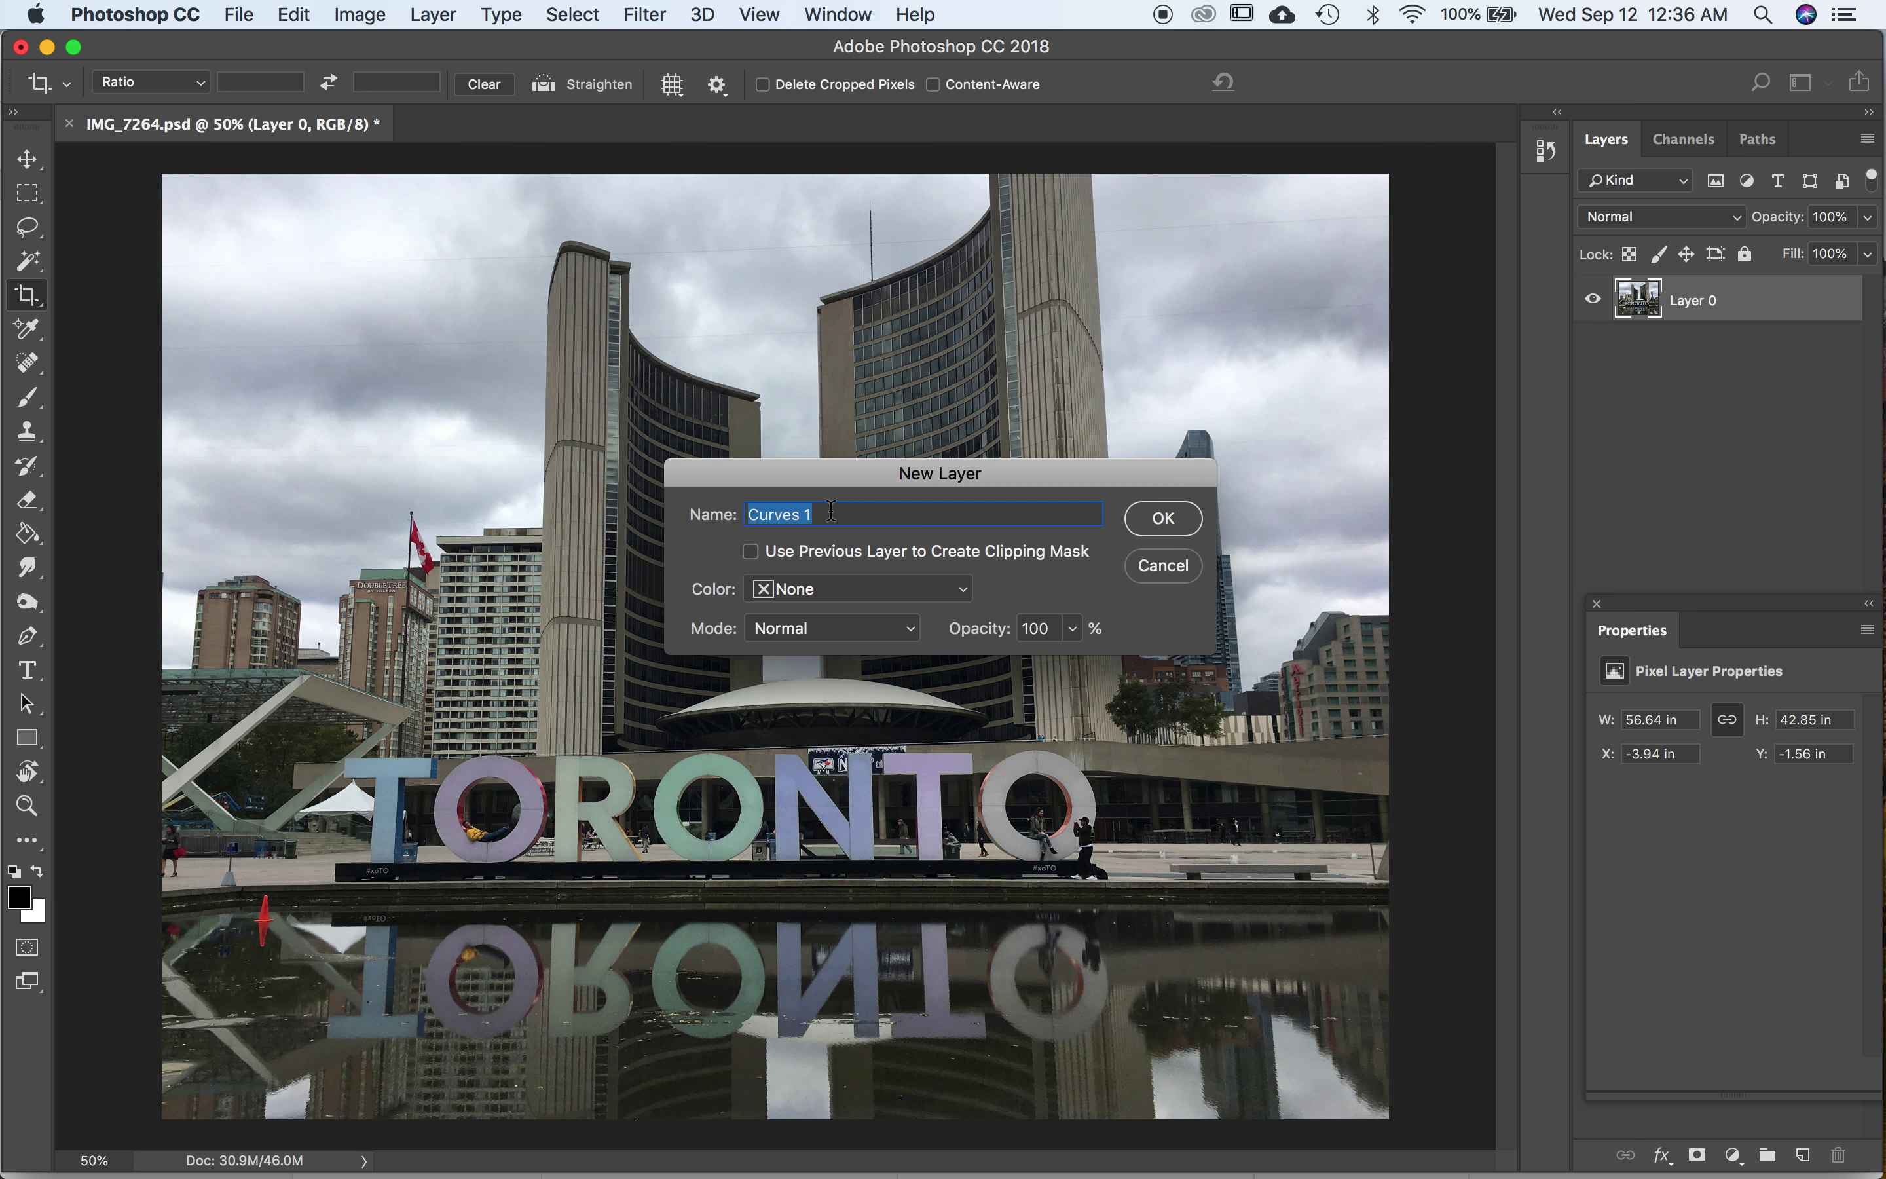
pyautogui.write('White Balance')
pyautogui.click(1164, 518)
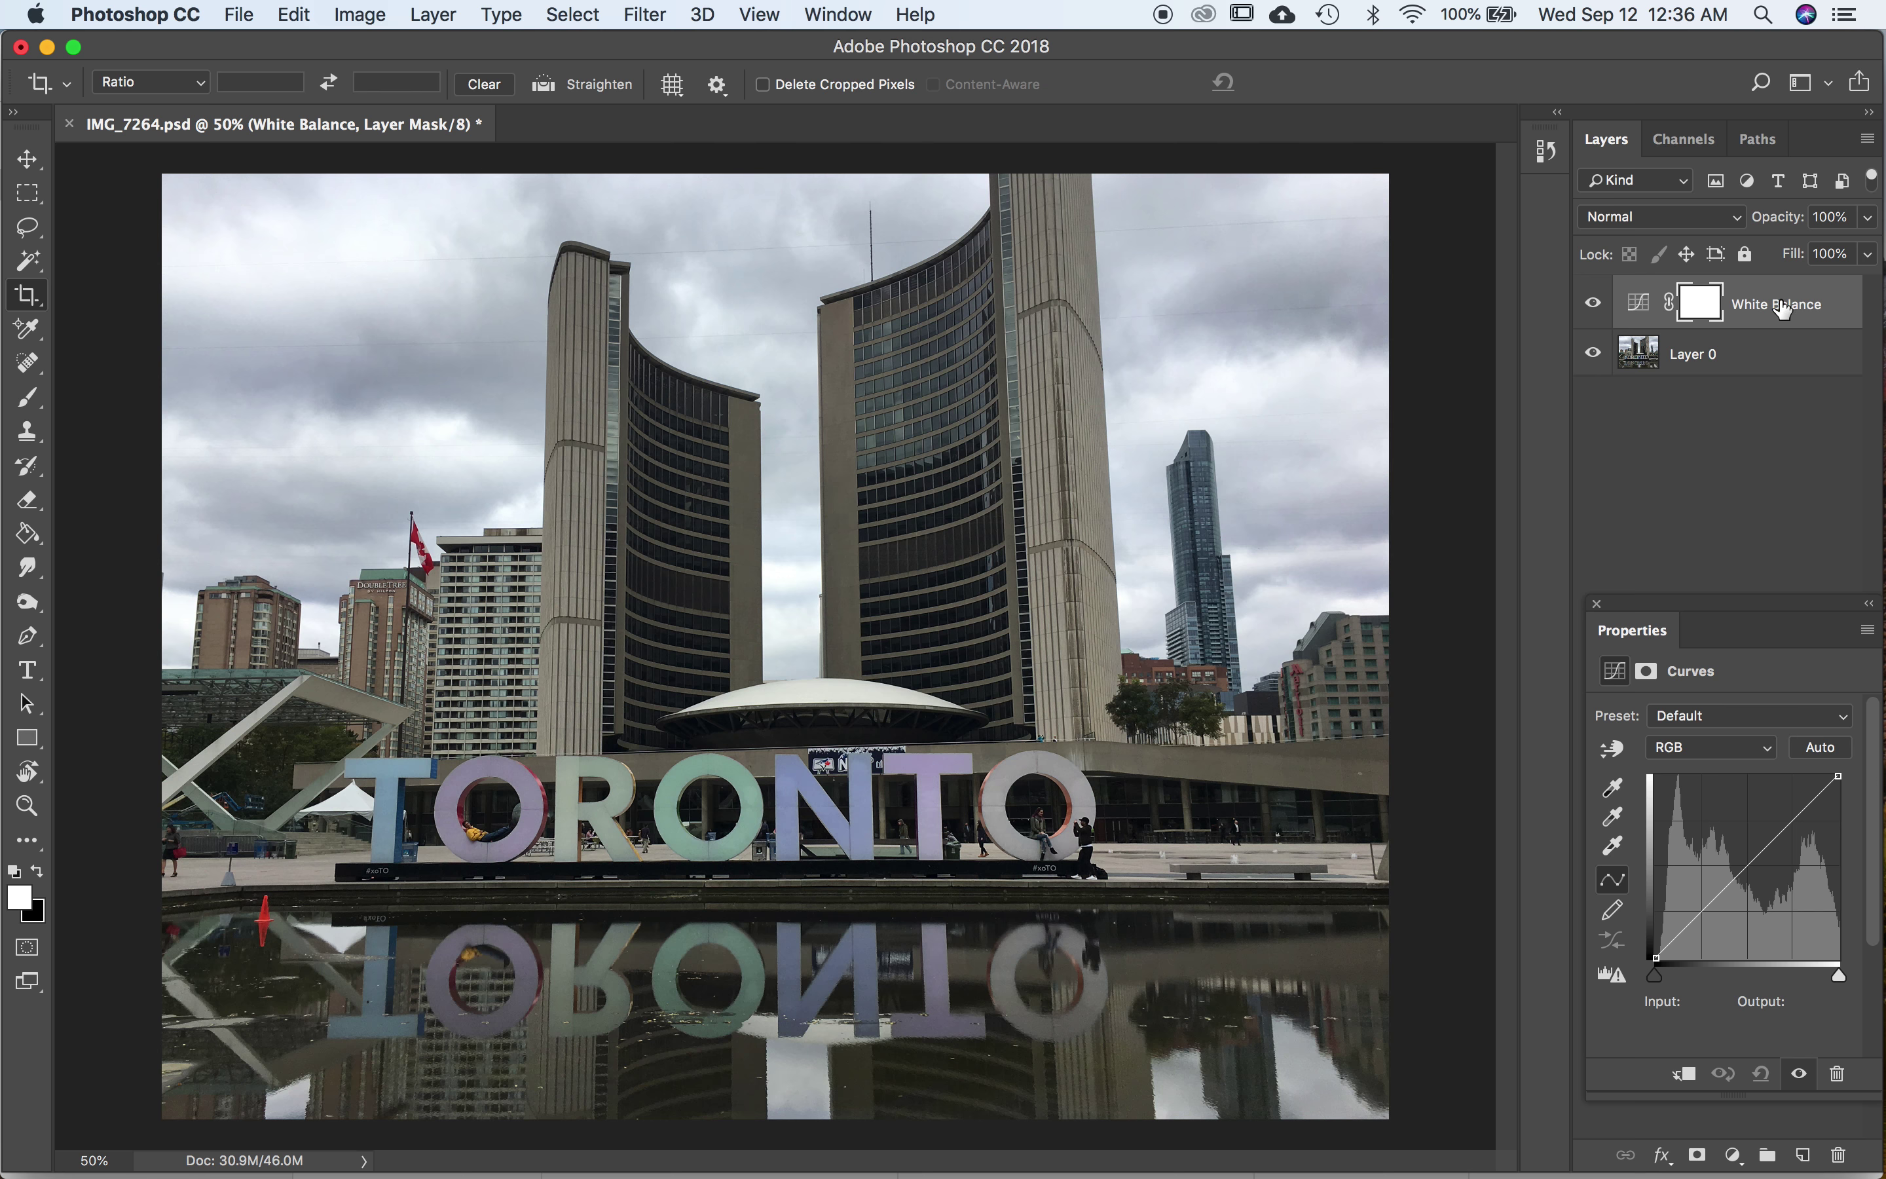
# Use the Curves gray-point eyedropper to sample the TORONTO letters in turn, ending with the concrete wall beside the last O
pyautogui.click(1609, 820)
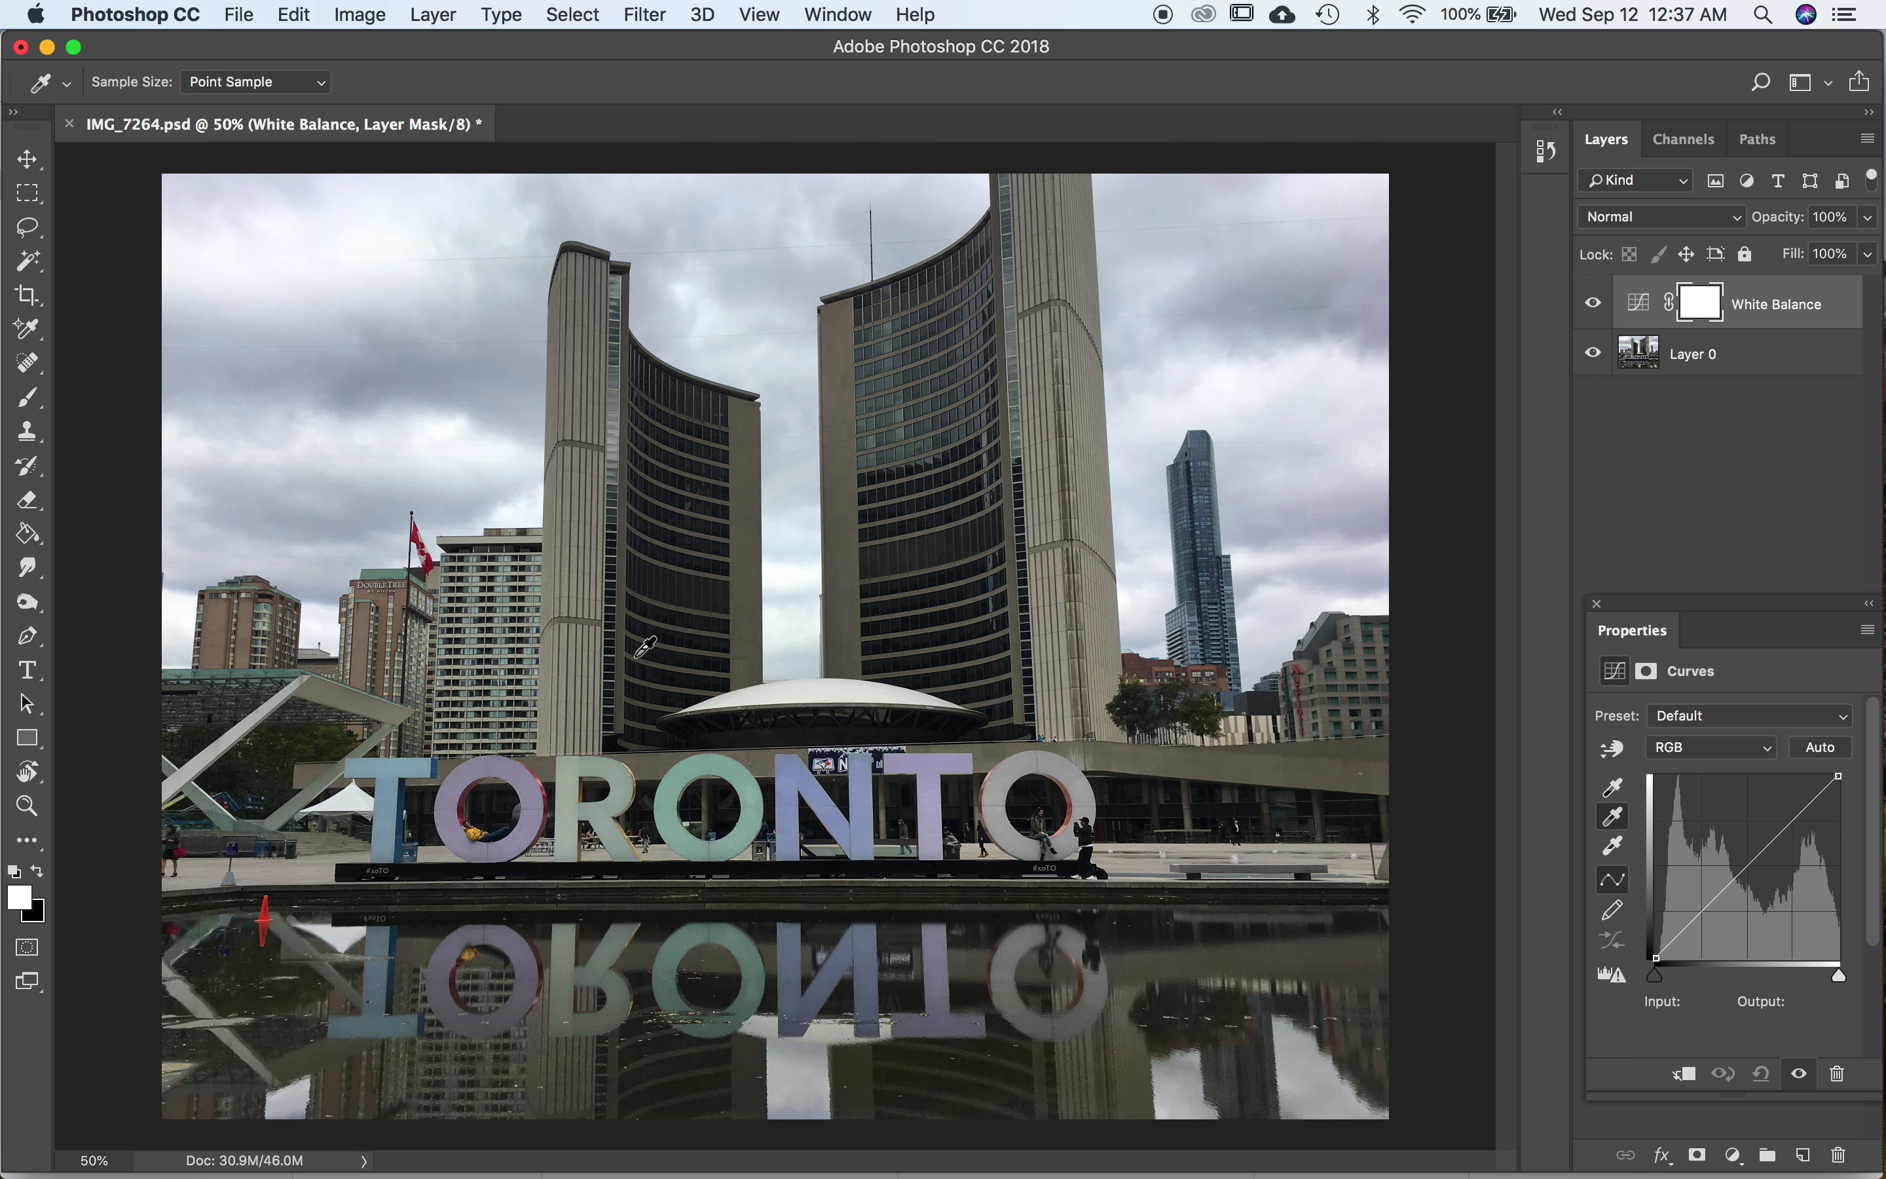
pyautogui.click(398, 778)
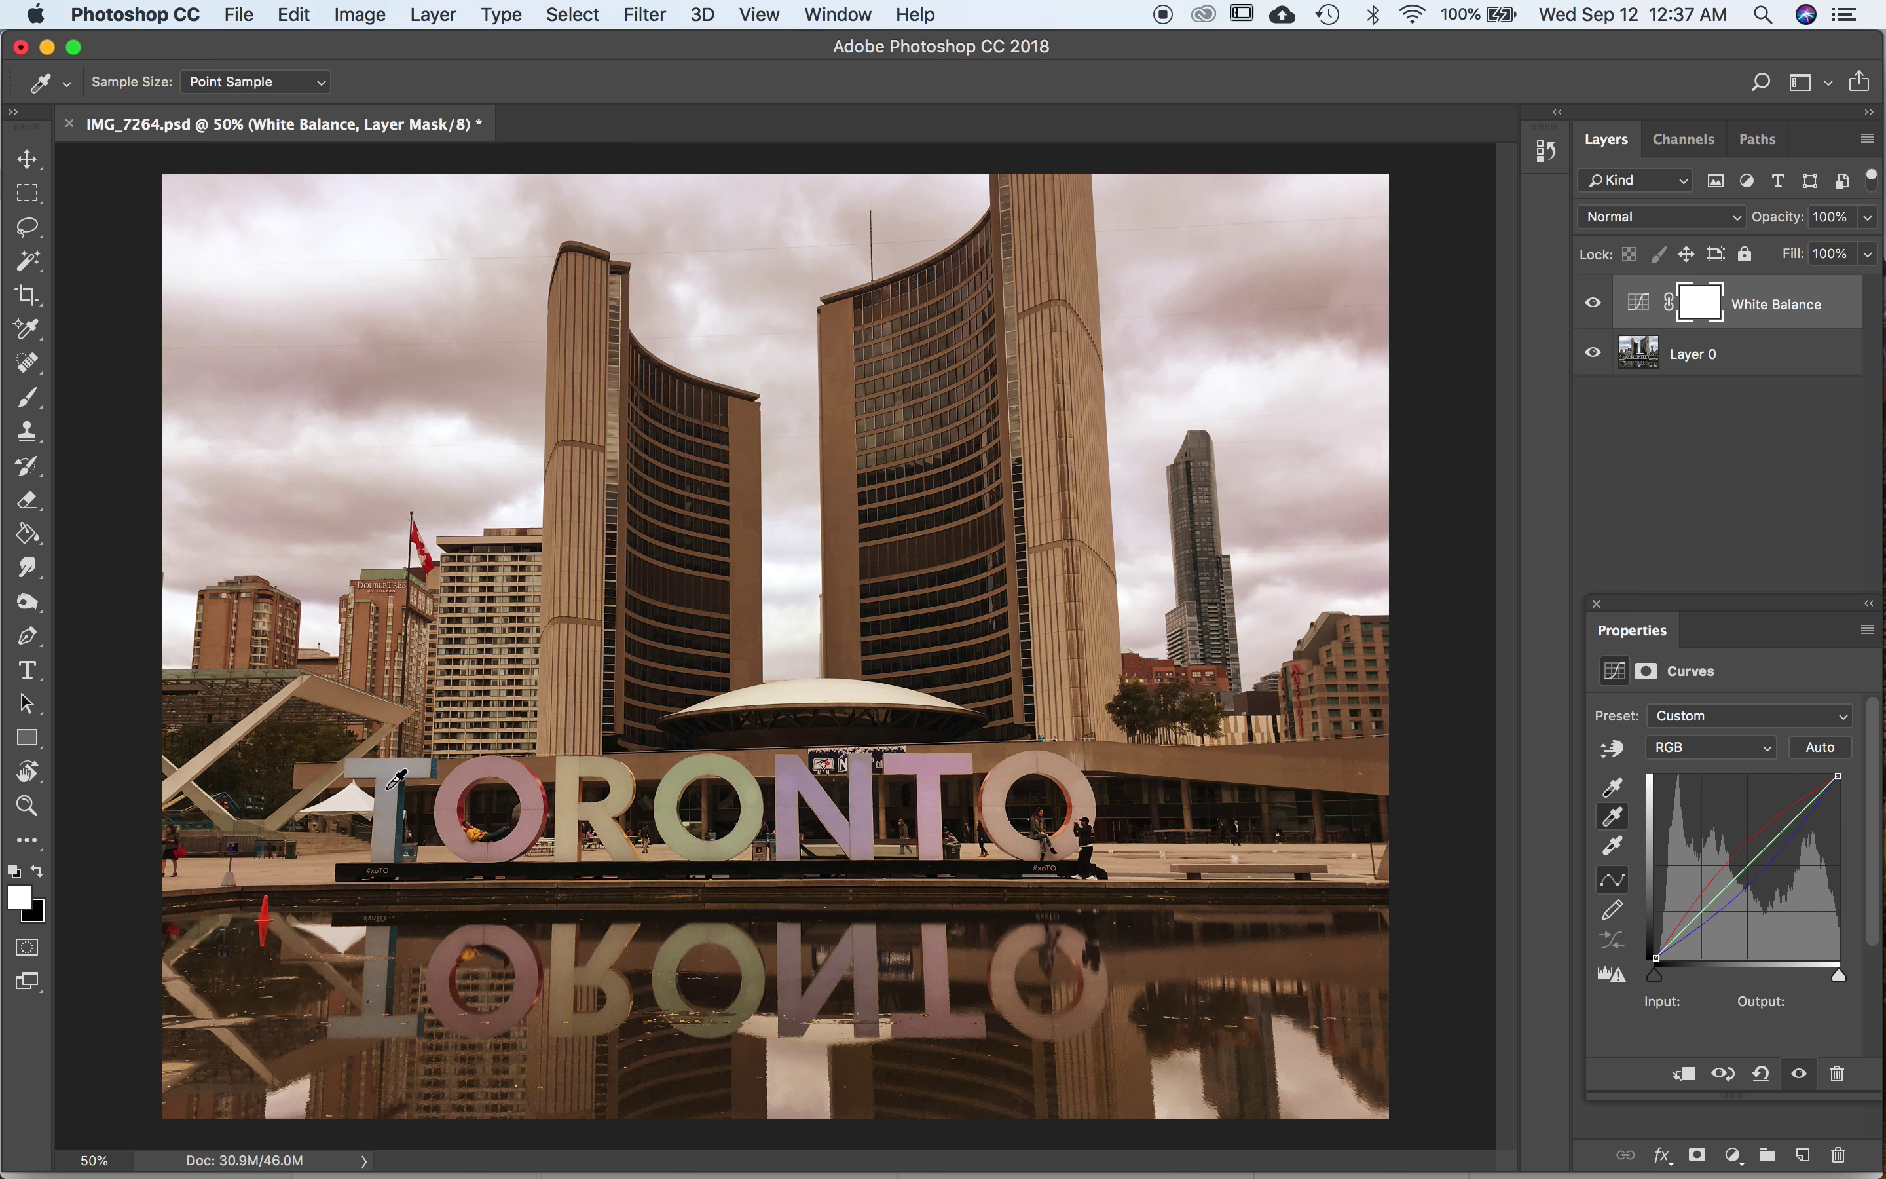
pyautogui.click(471, 769)
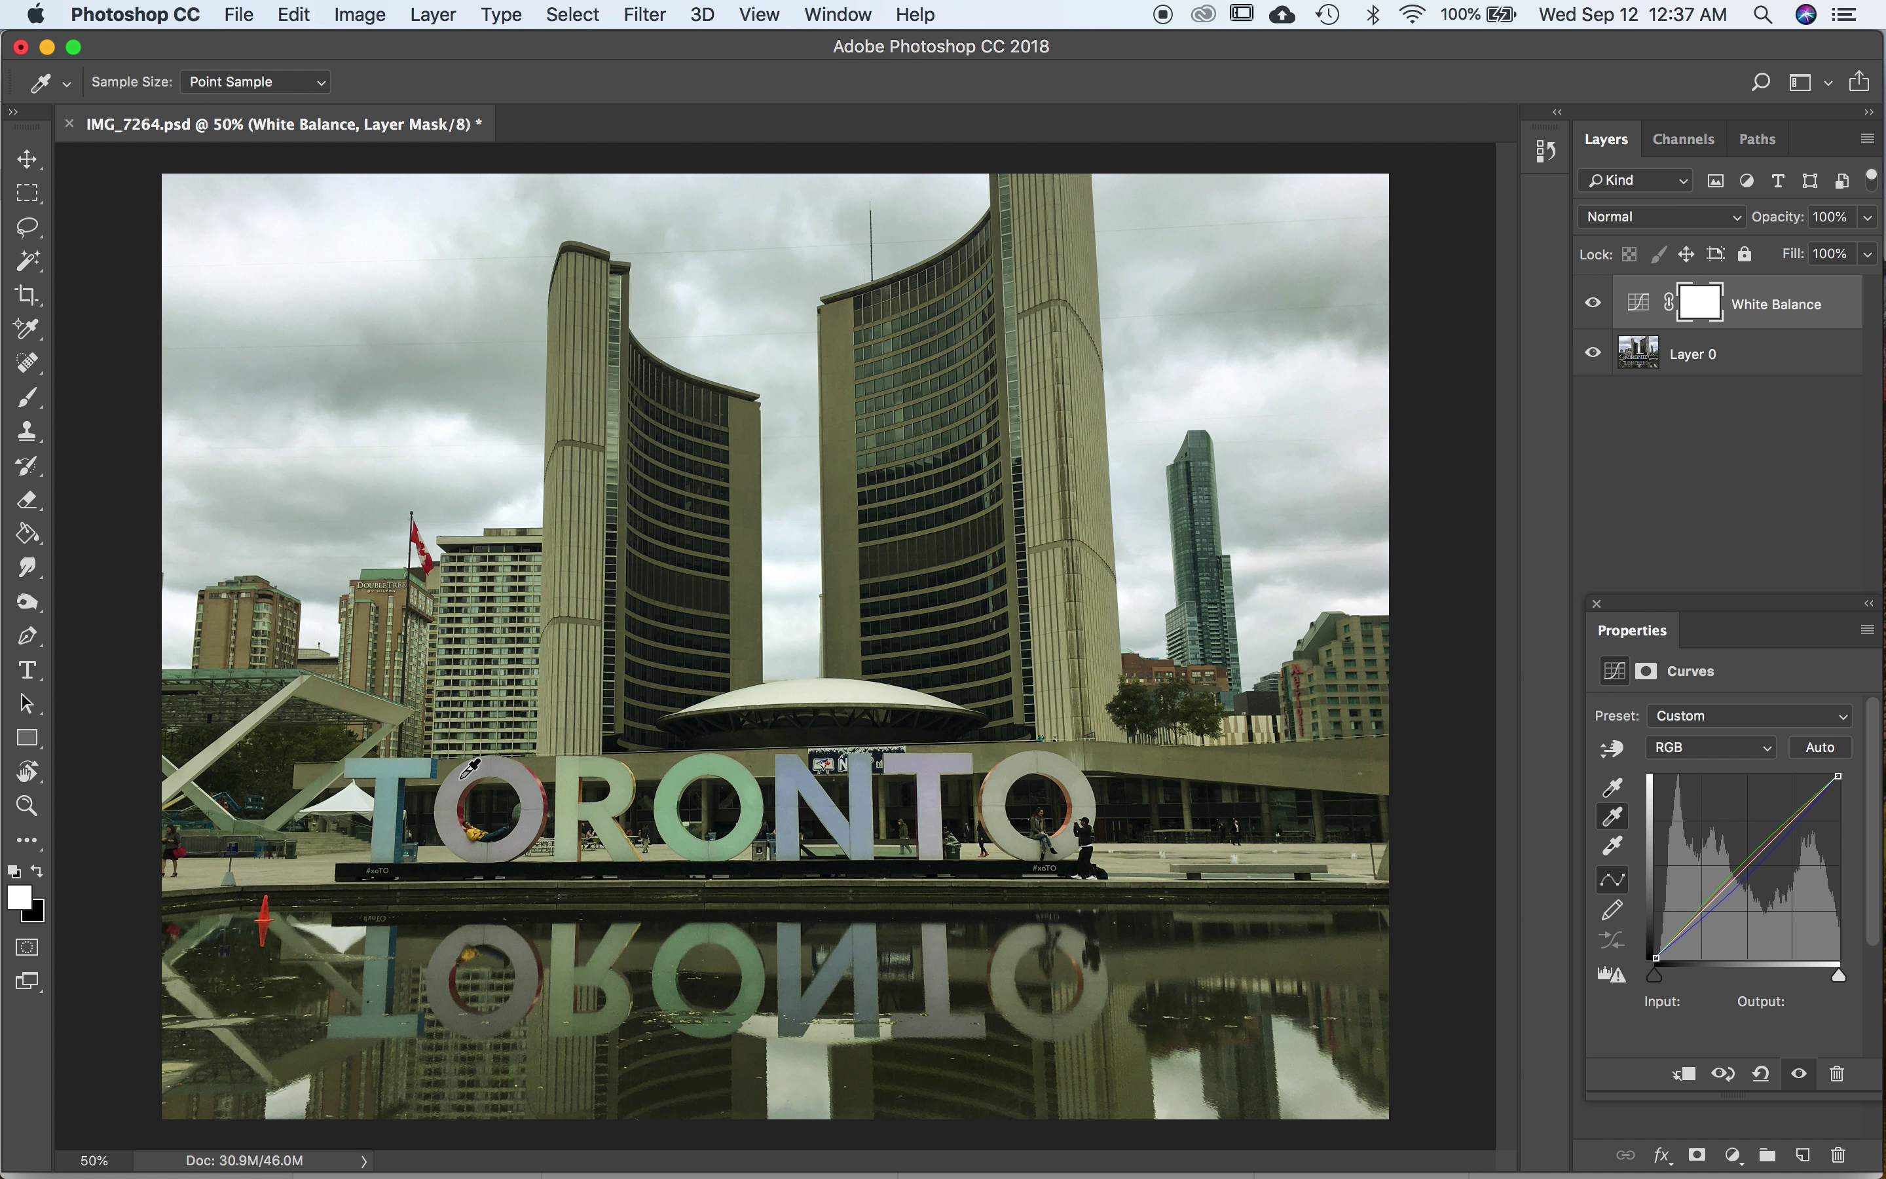
pyautogui.click(571, 805)
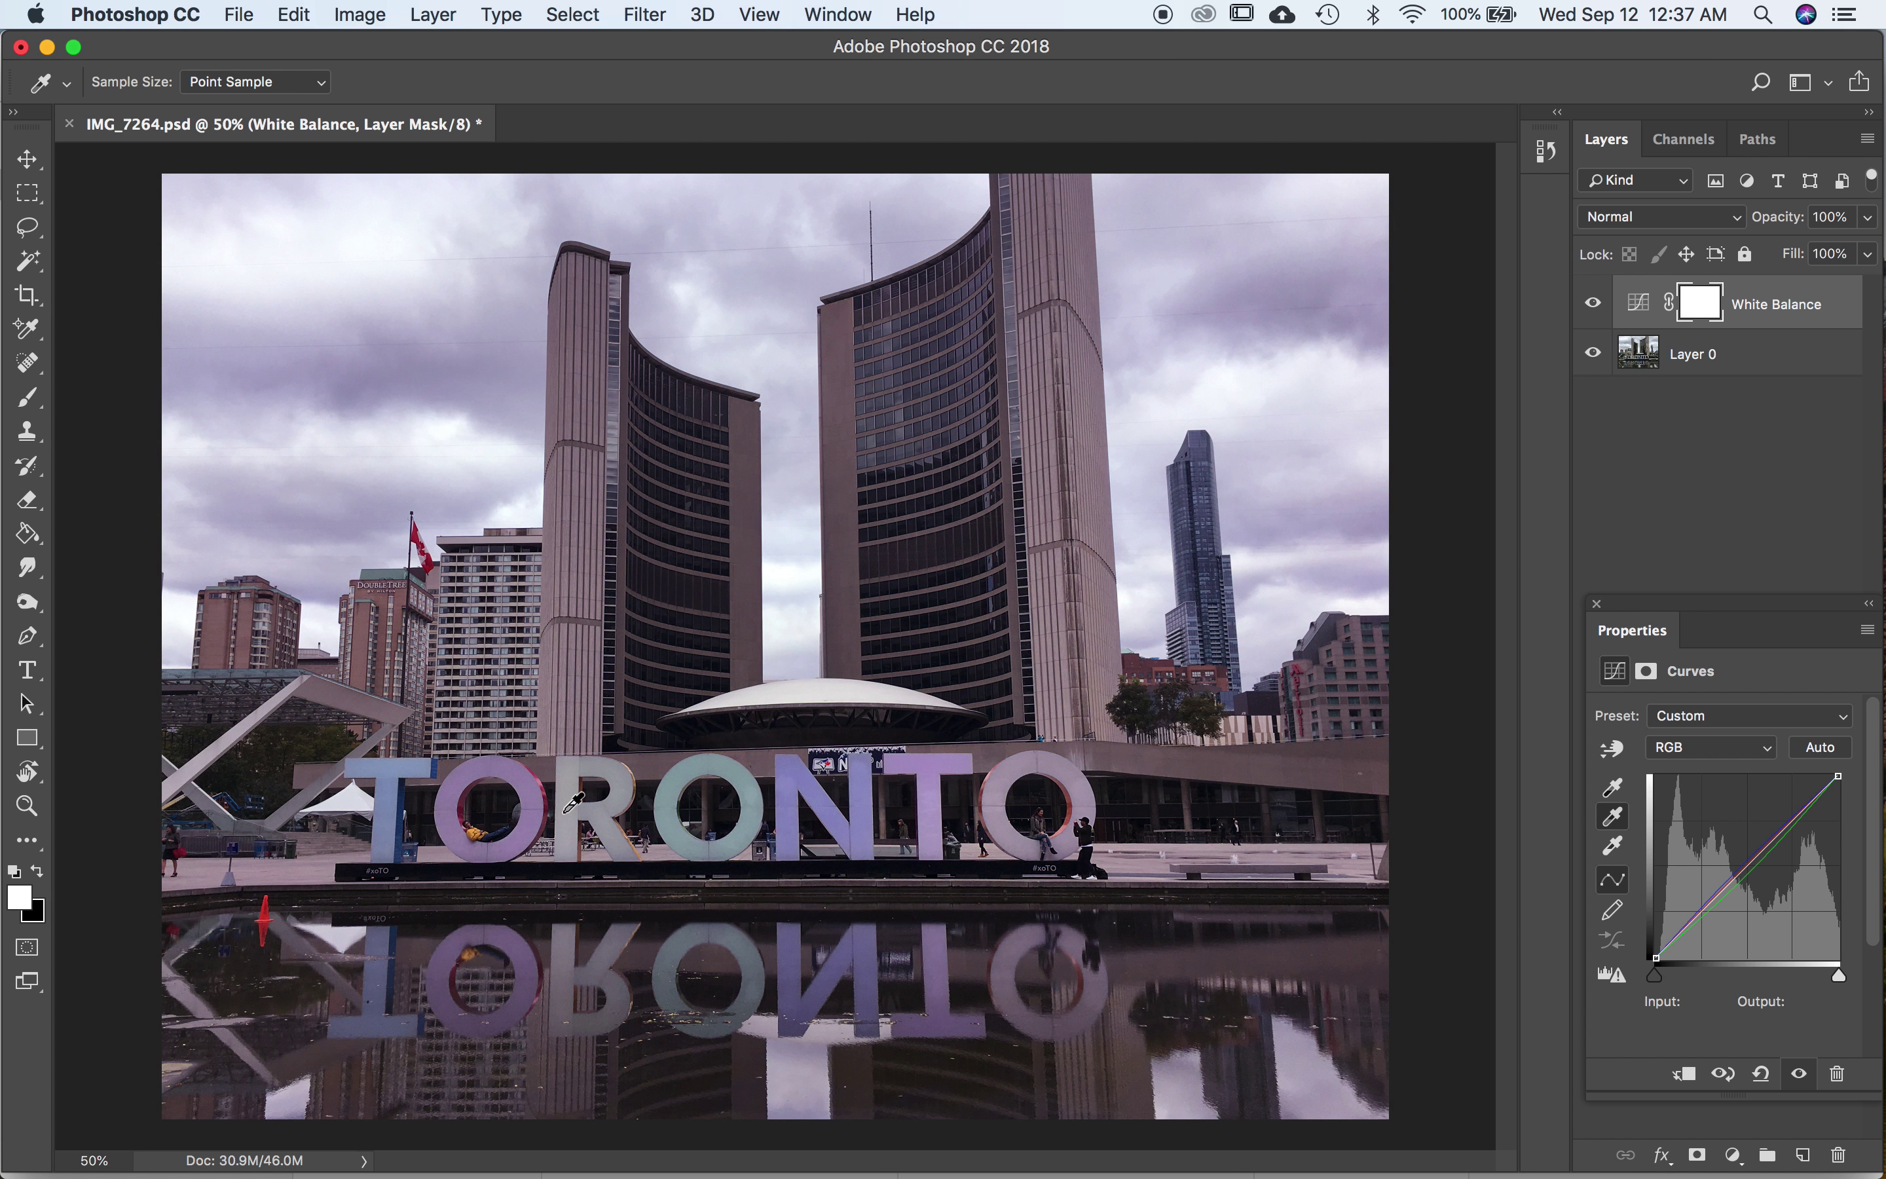
pyautogui.click(677, 799)
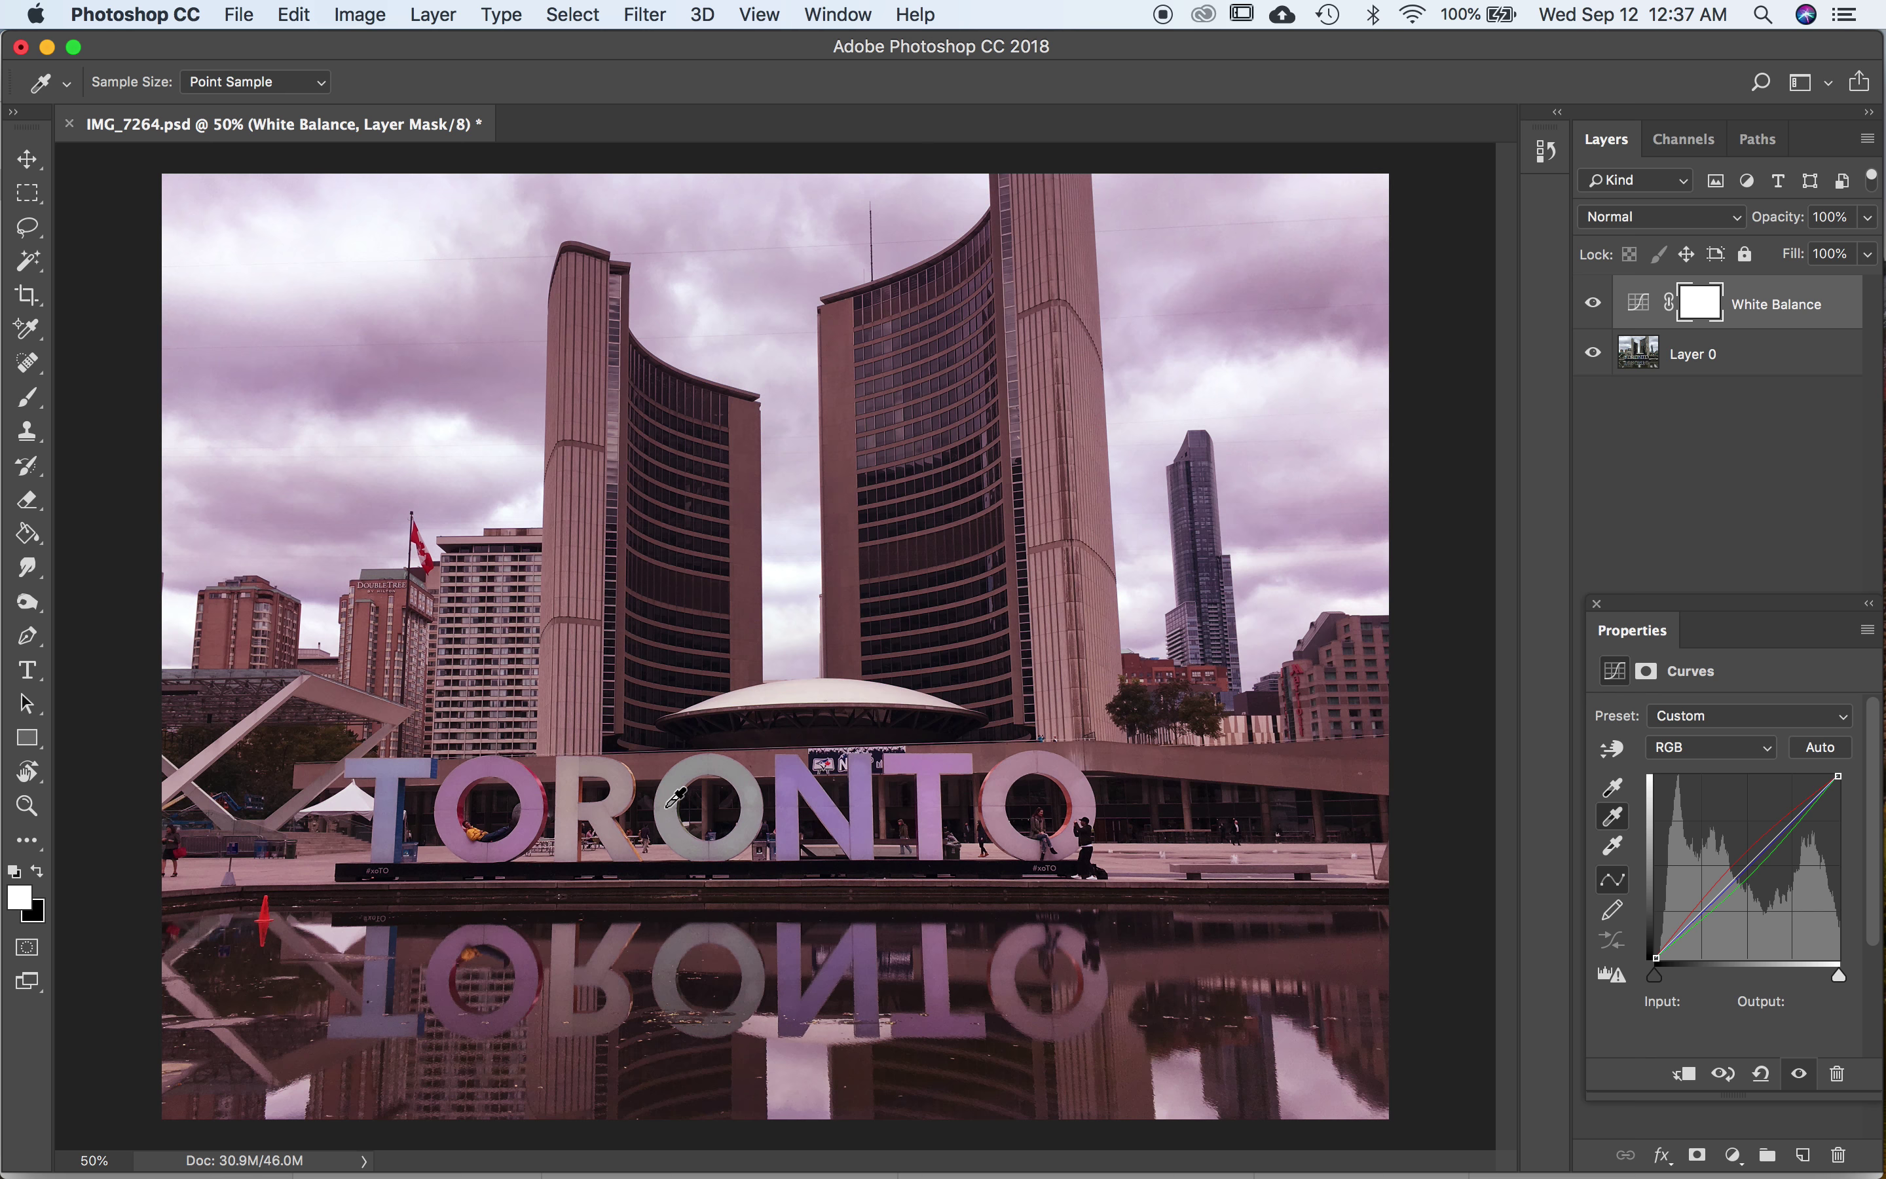
pyautogui.click(792, 795)
pyautogui.click(929, 794)
pyautogui.click(1001, 783)
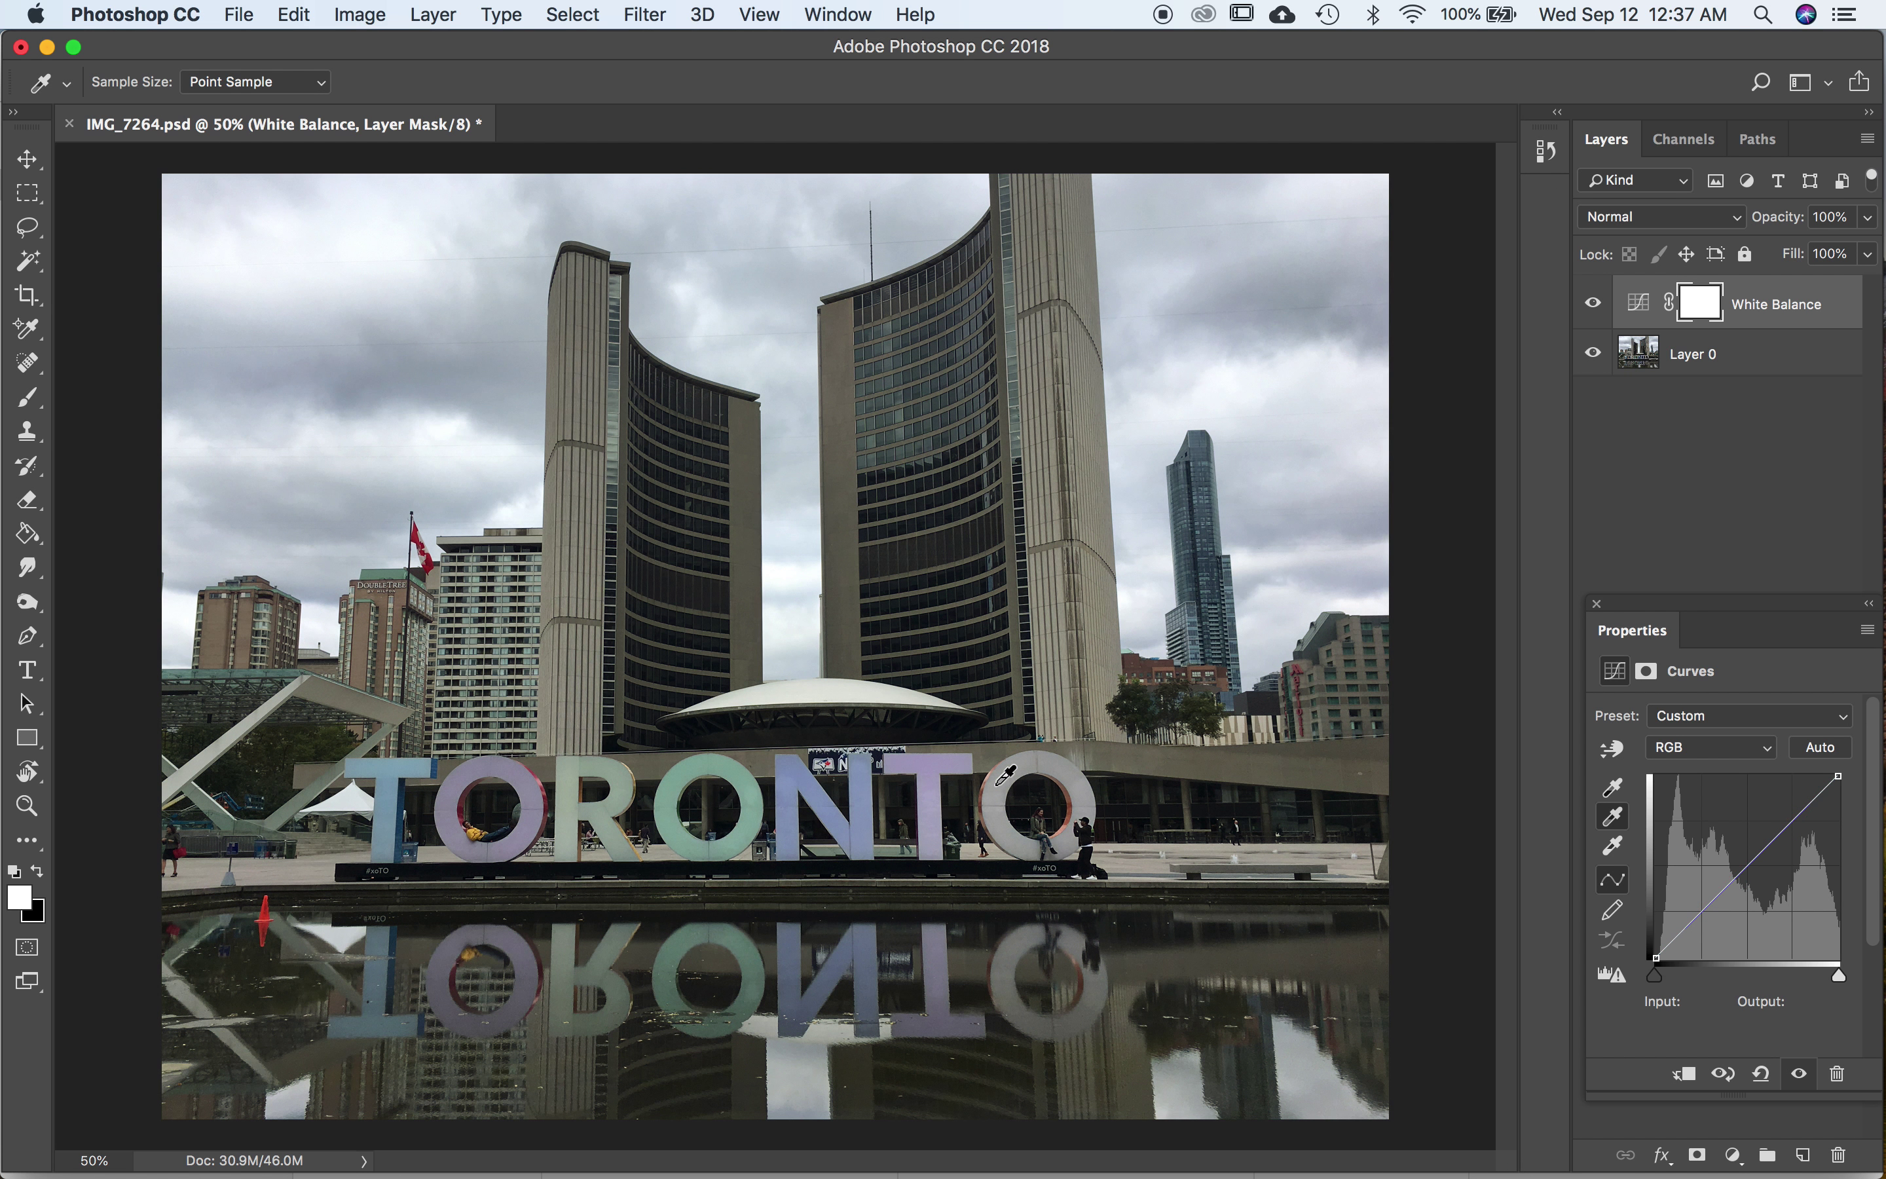
pyautogui.click(929, 766)
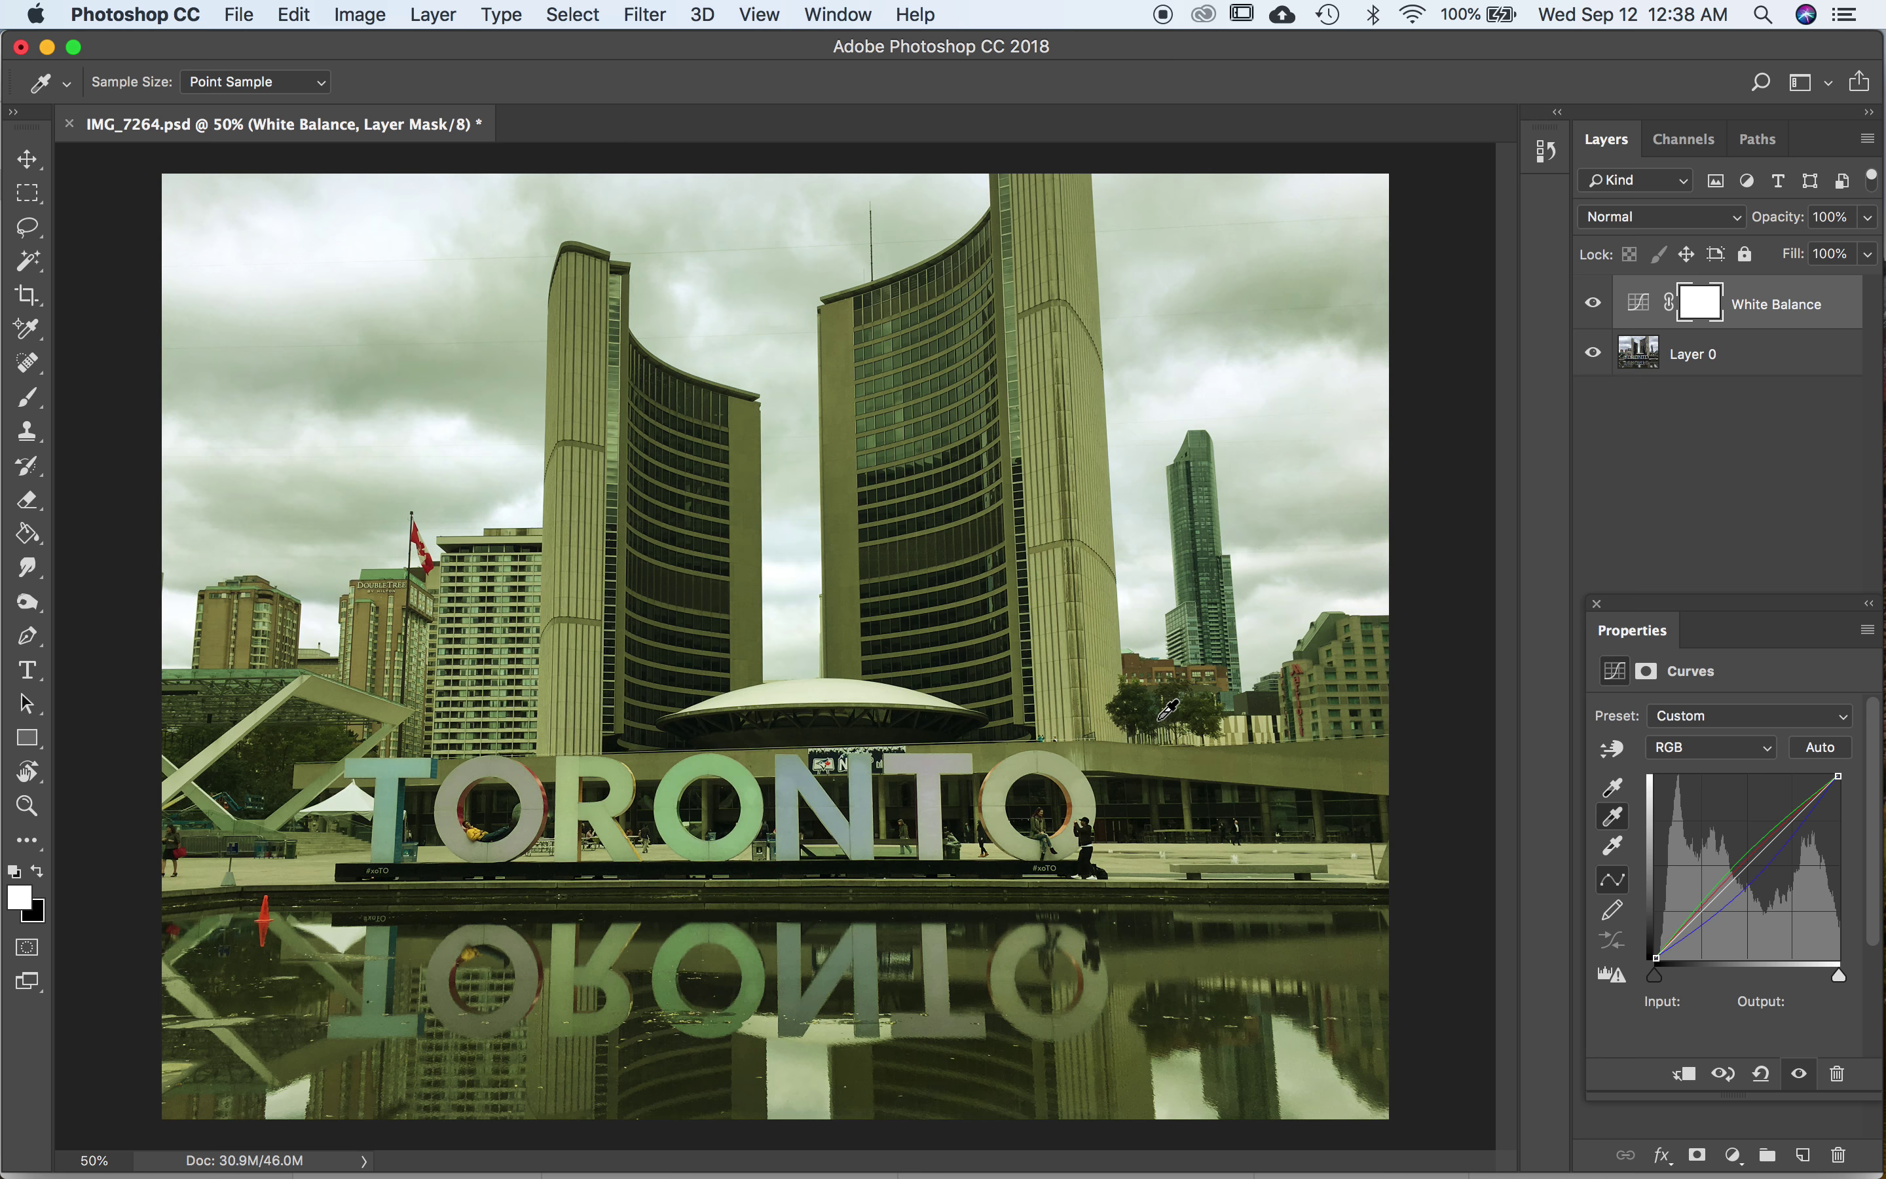
pyautogui.click(1184, 765)
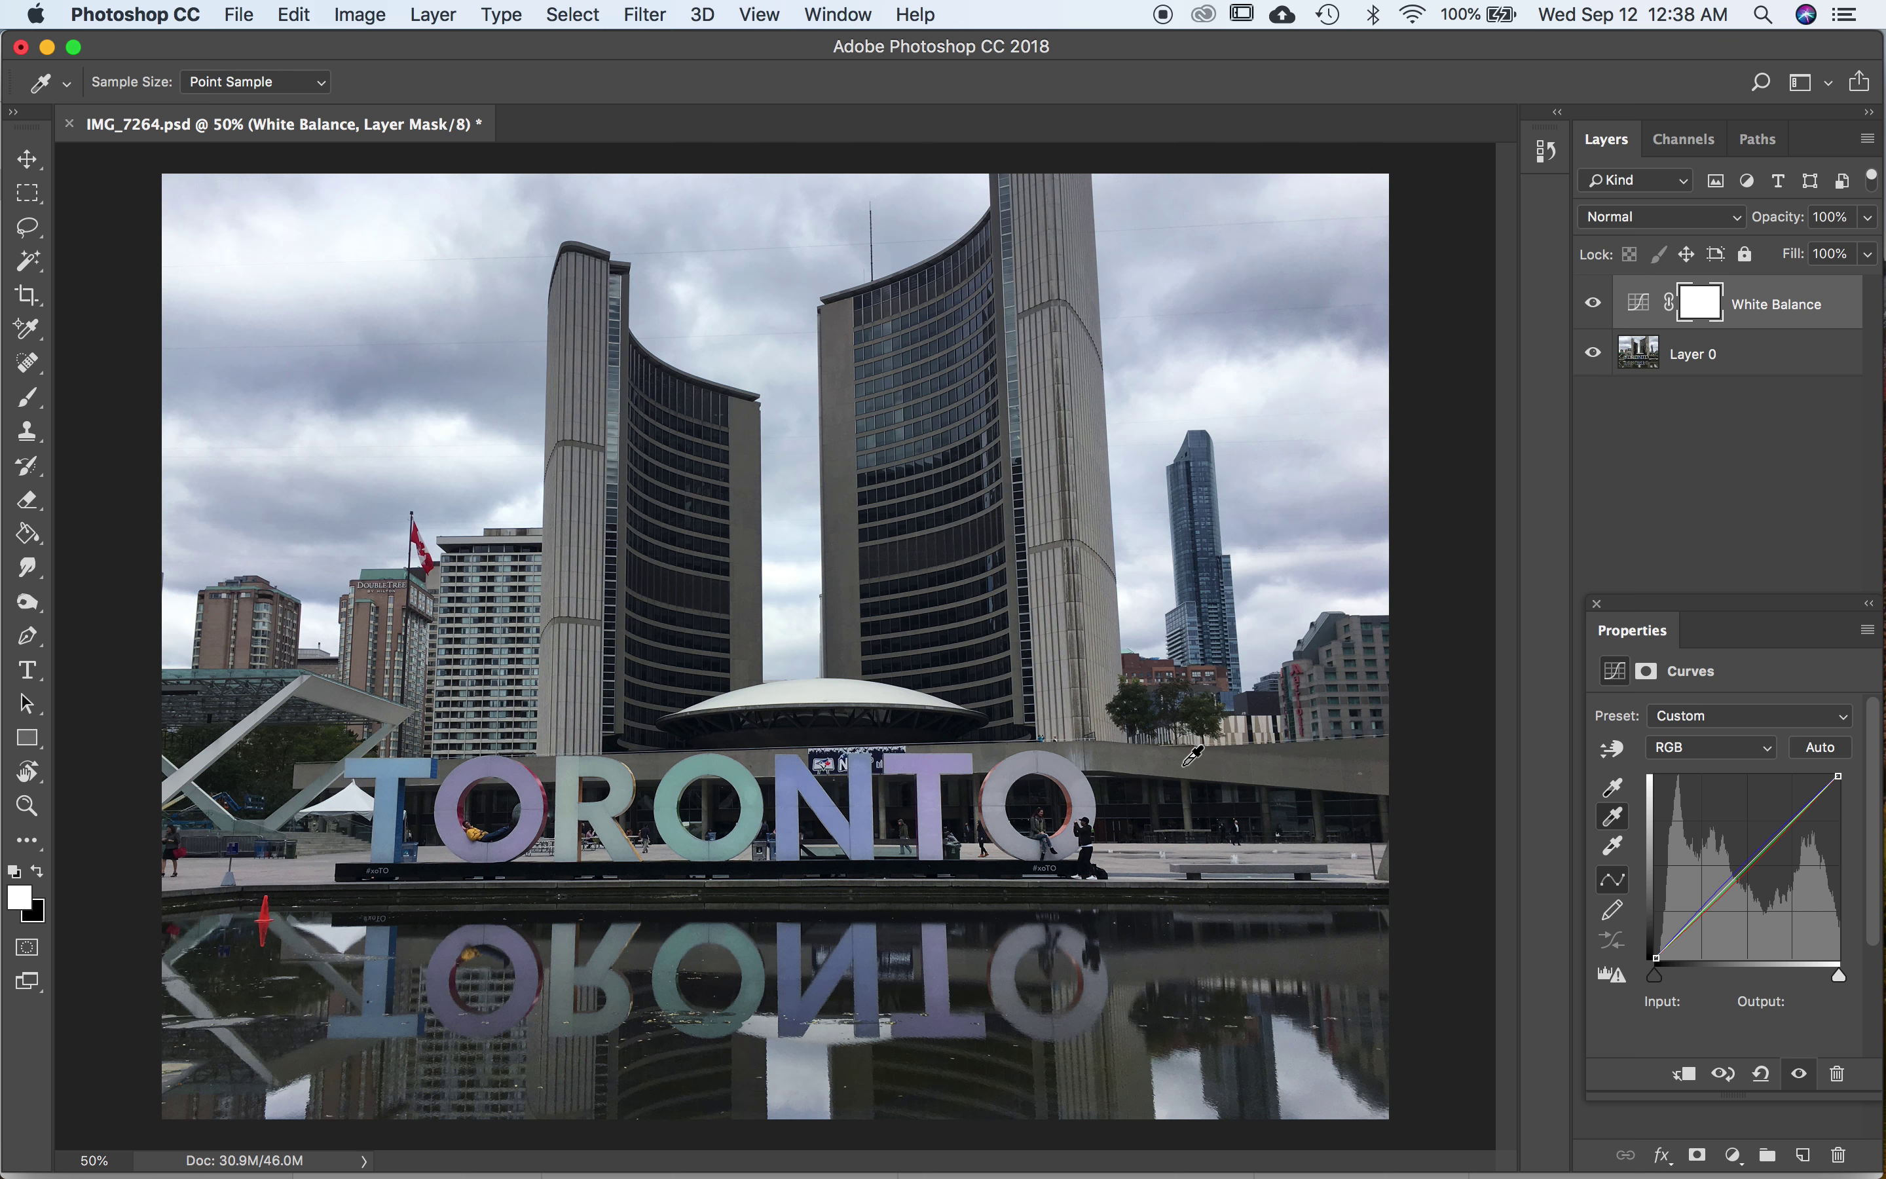
# Try further gray-point samples near the flag and on the sign's letters, then set the white balance from the neutral gray concrete
pyautogui.click(424, 375)
pyautogui.click(568, 807)
pyautogui.click(533, 807)
pyautogui.click(788, 805)
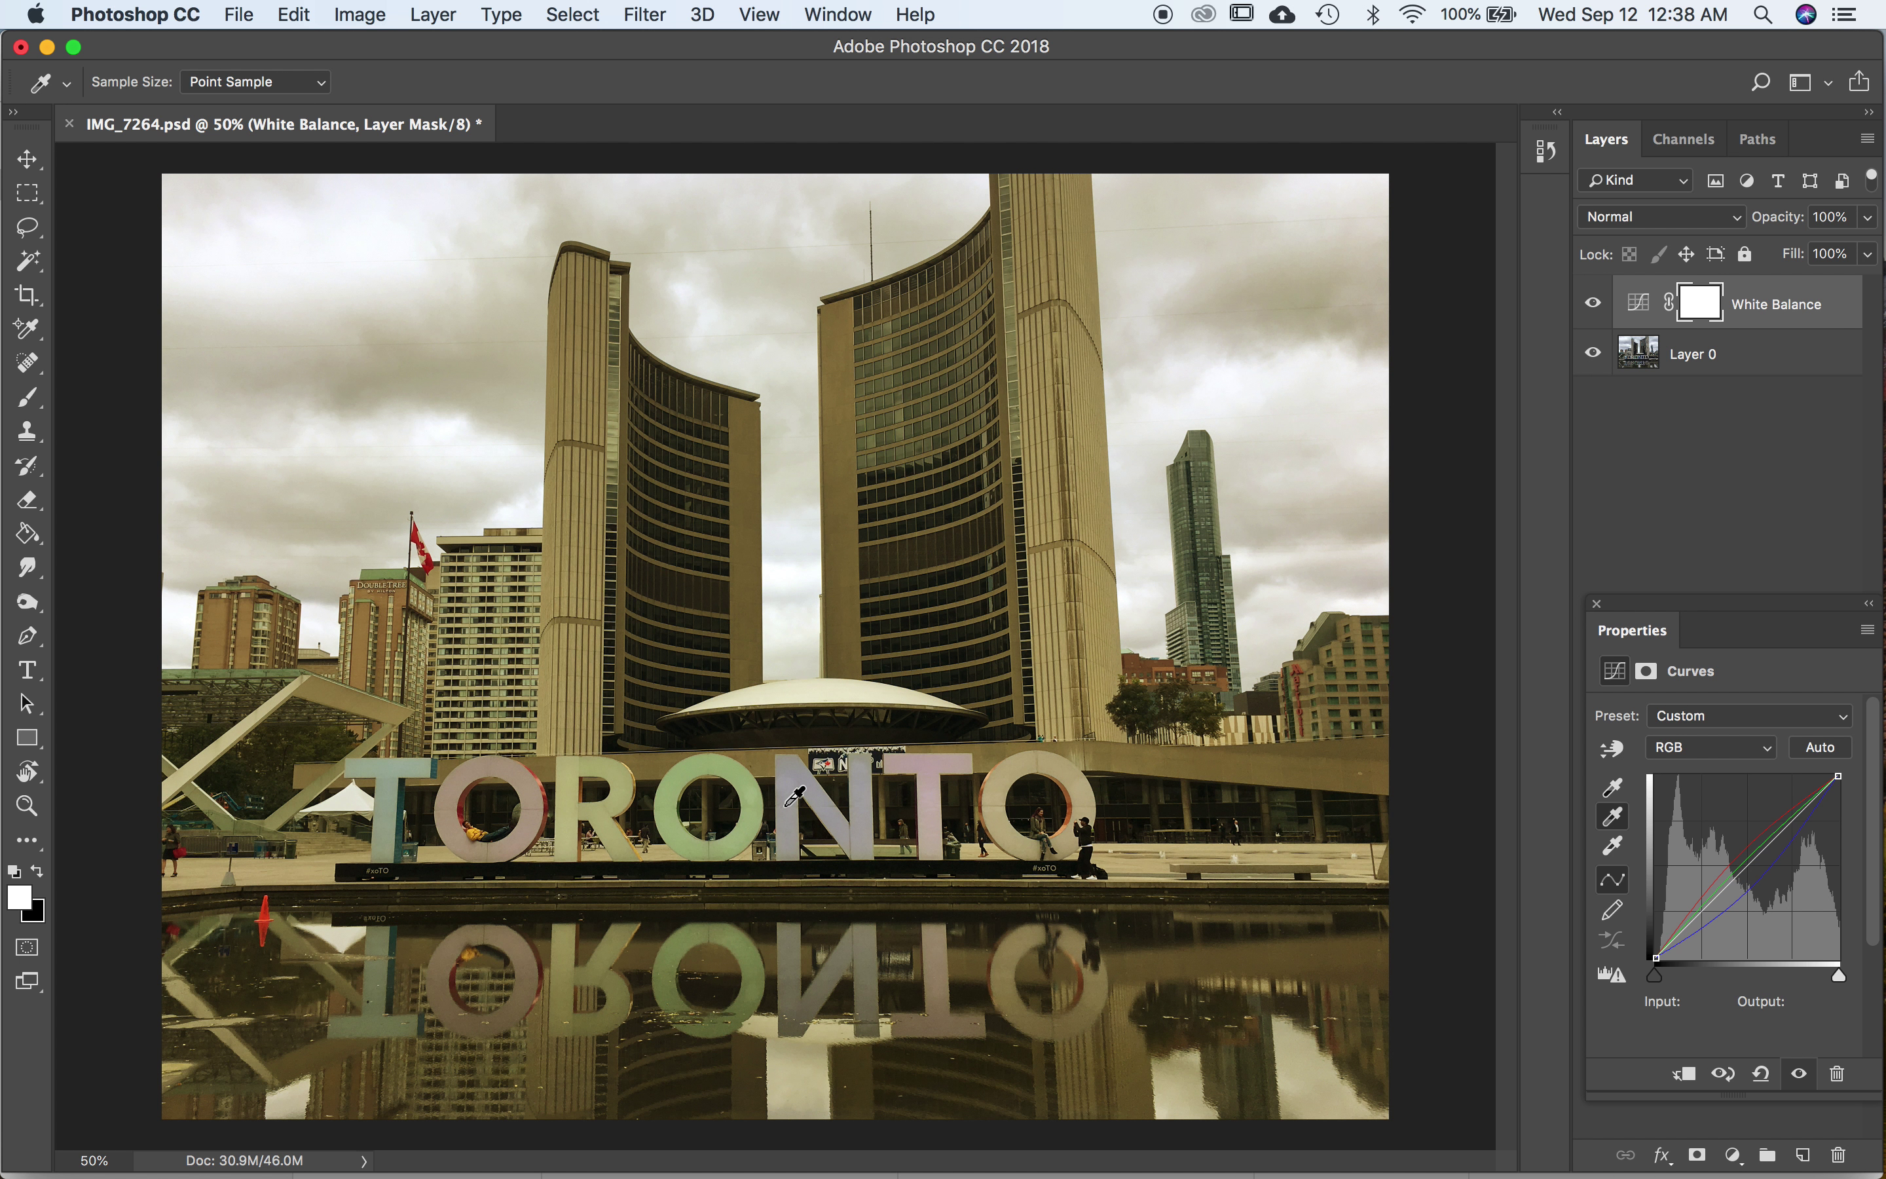
pyautogui.click(1147, 757)
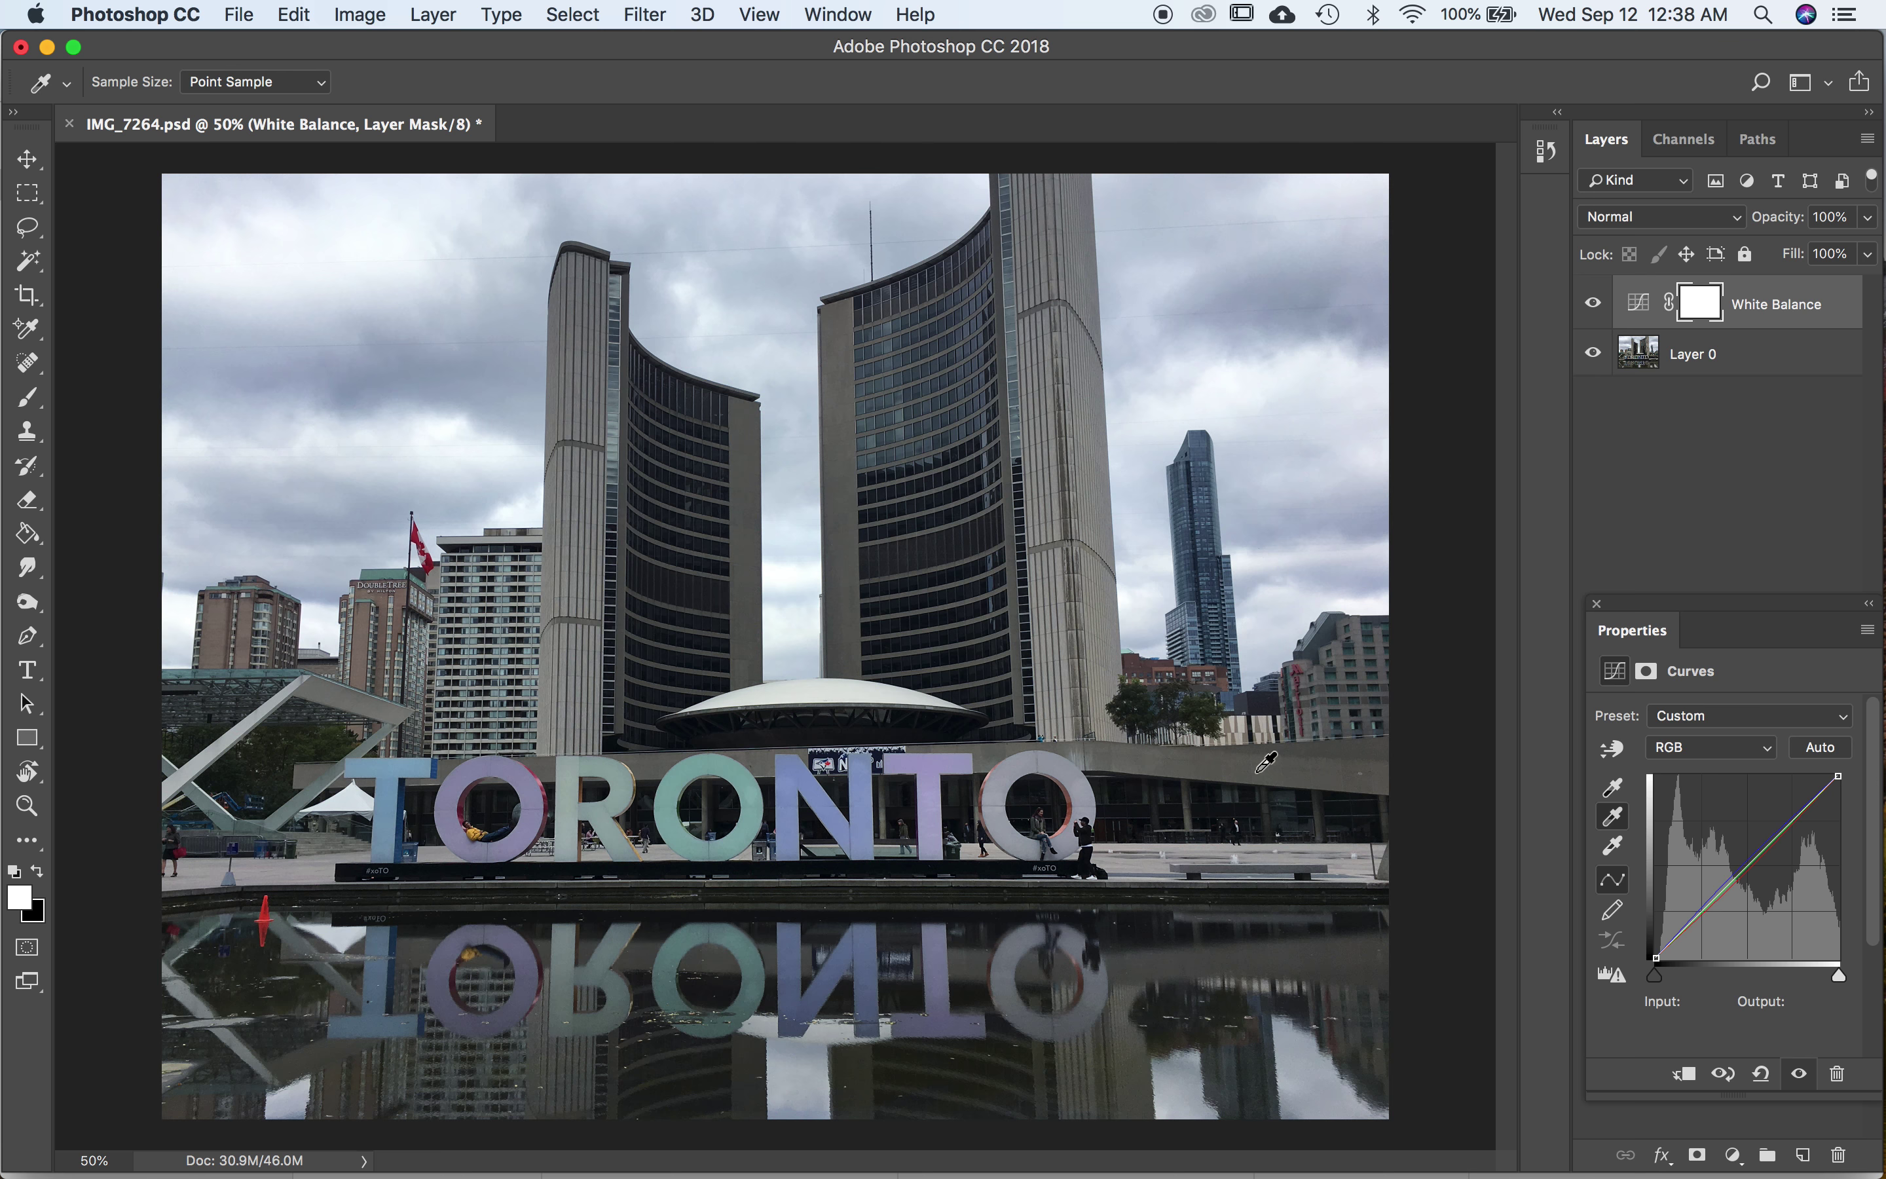
pyautogui.click(1047, 500)
# Compare the photo with and without the White Balance layer by repeatedly toggling its visibility, ending with it shown
pyautogui.click(1594, 308)
pyautogui.click(1593, 309)
pyautogui.click(1594, 308)
pyautogui.click(1594, 309)
pyautogui.click(1594, 309)
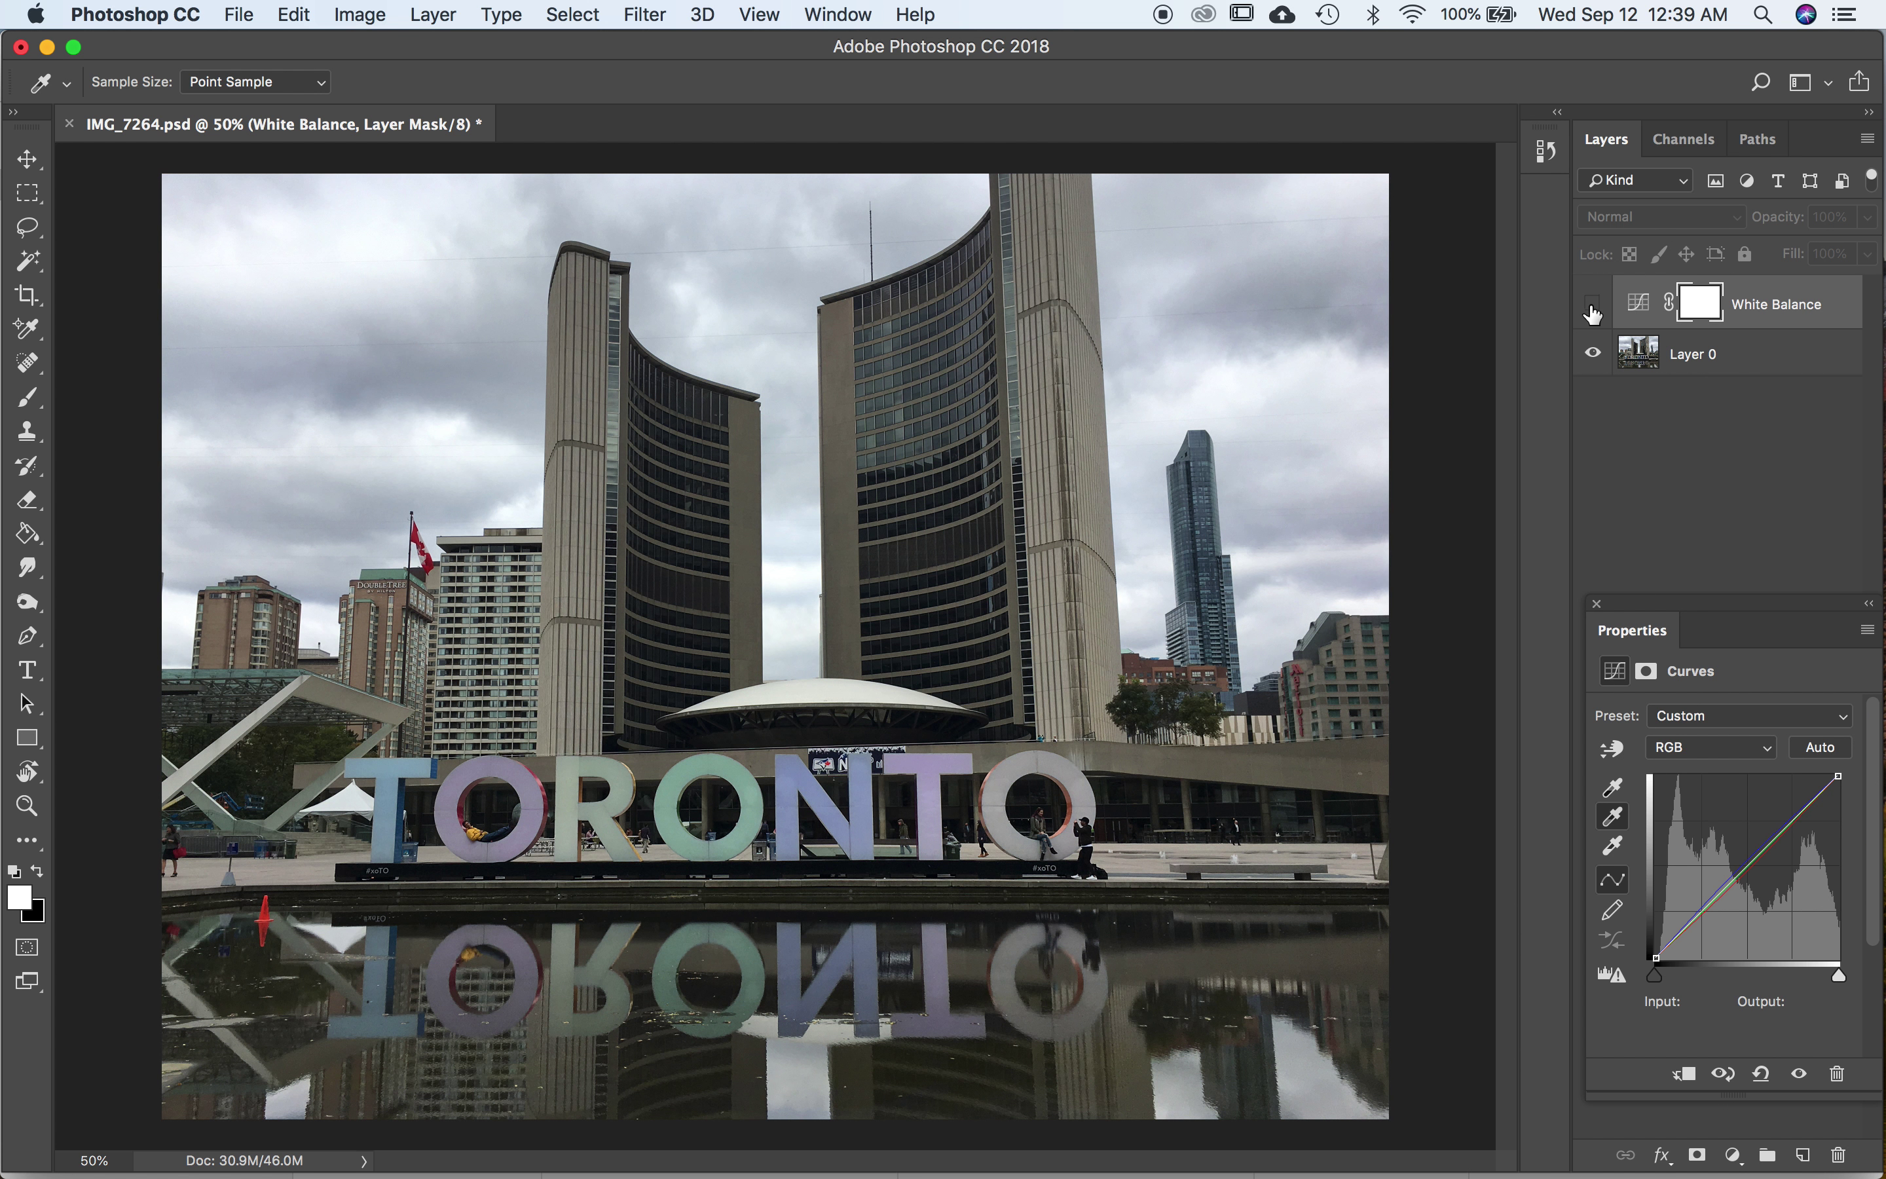
pyautogui.click(1594, 307)
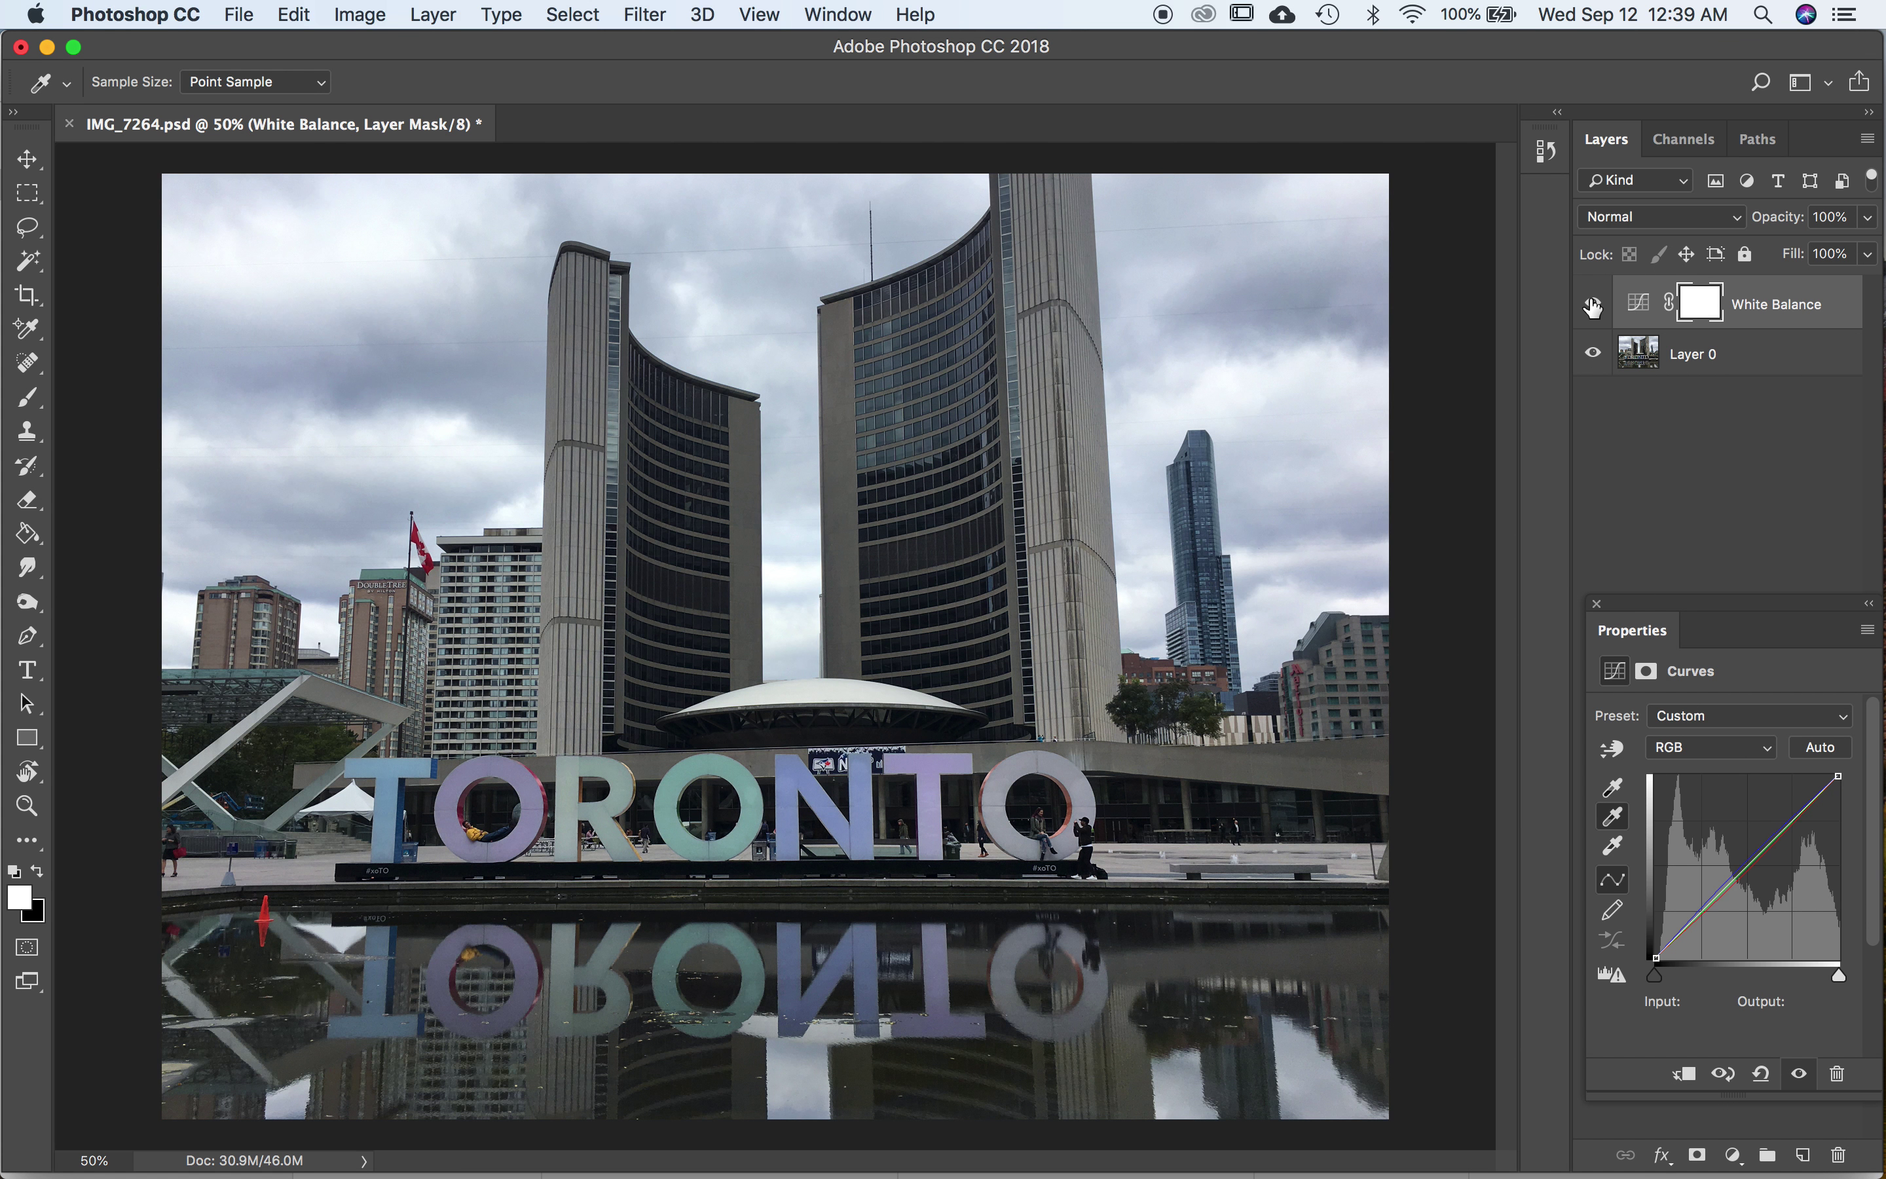
pyautogui.click(1594, 307)
pyautogui.click(1594, 307)
pyautogui.click(1594, 308)
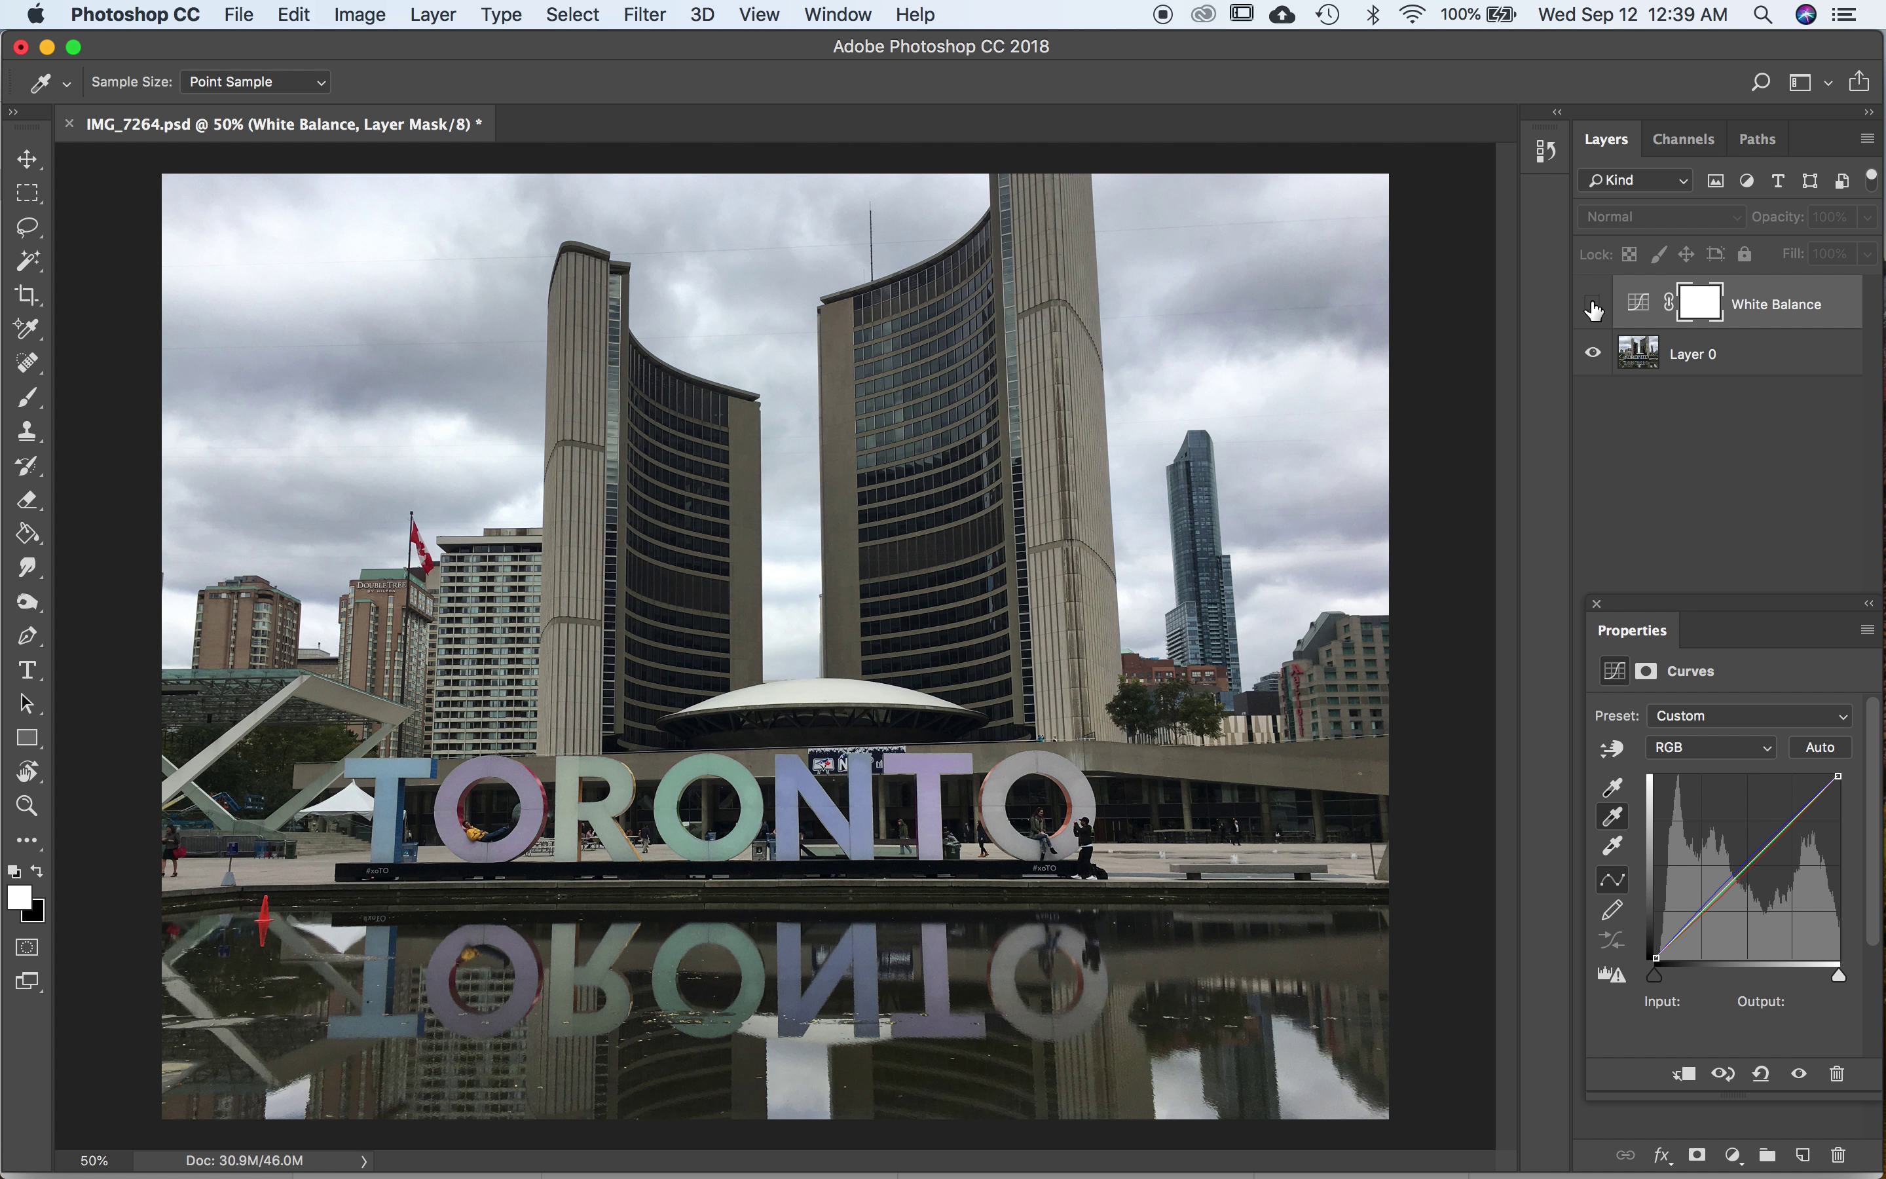
pyautogui.click(1594, 309)
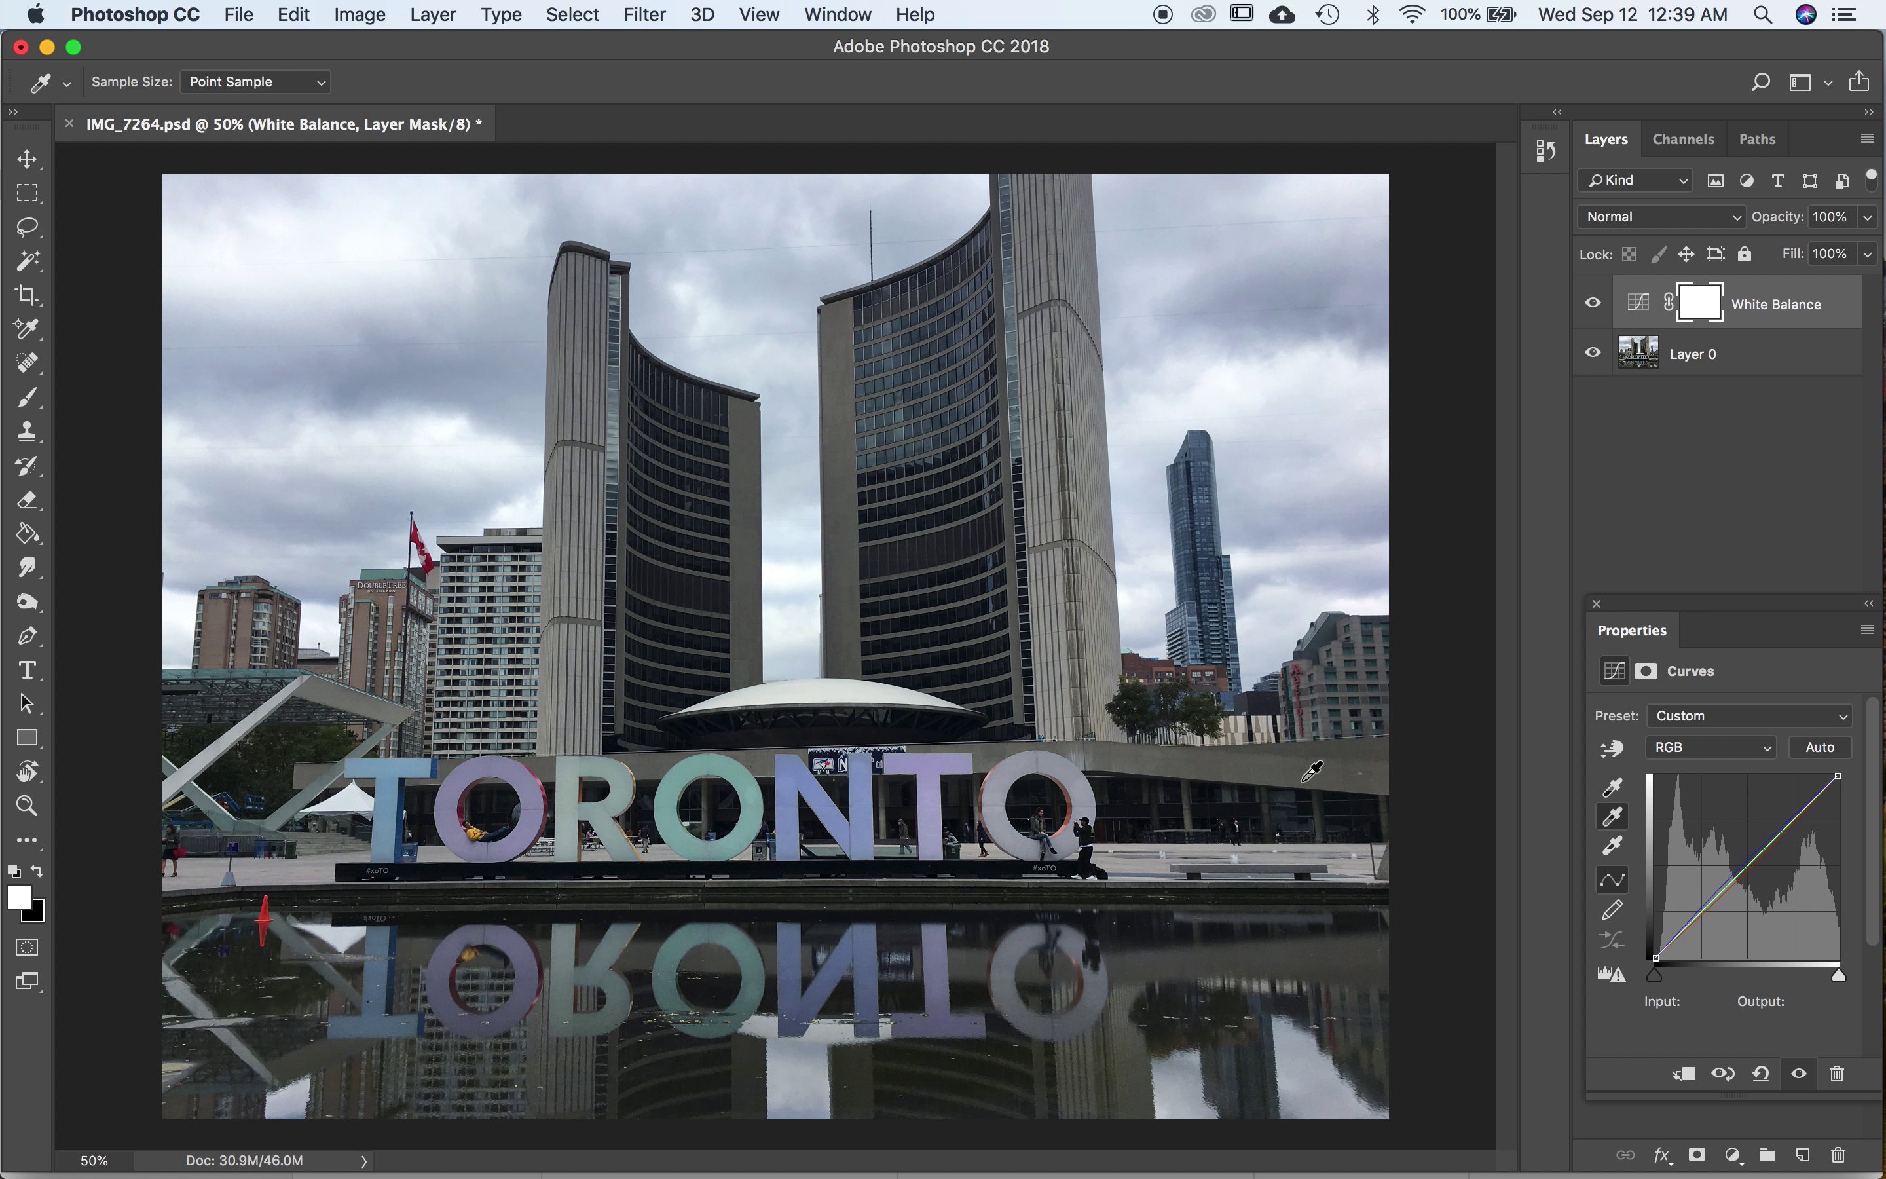
# Add a Brightness/Contrast adjustment layer with the default name above the White Balance layer, and switch to the Crop tool
pyautogui.click(432, 15)
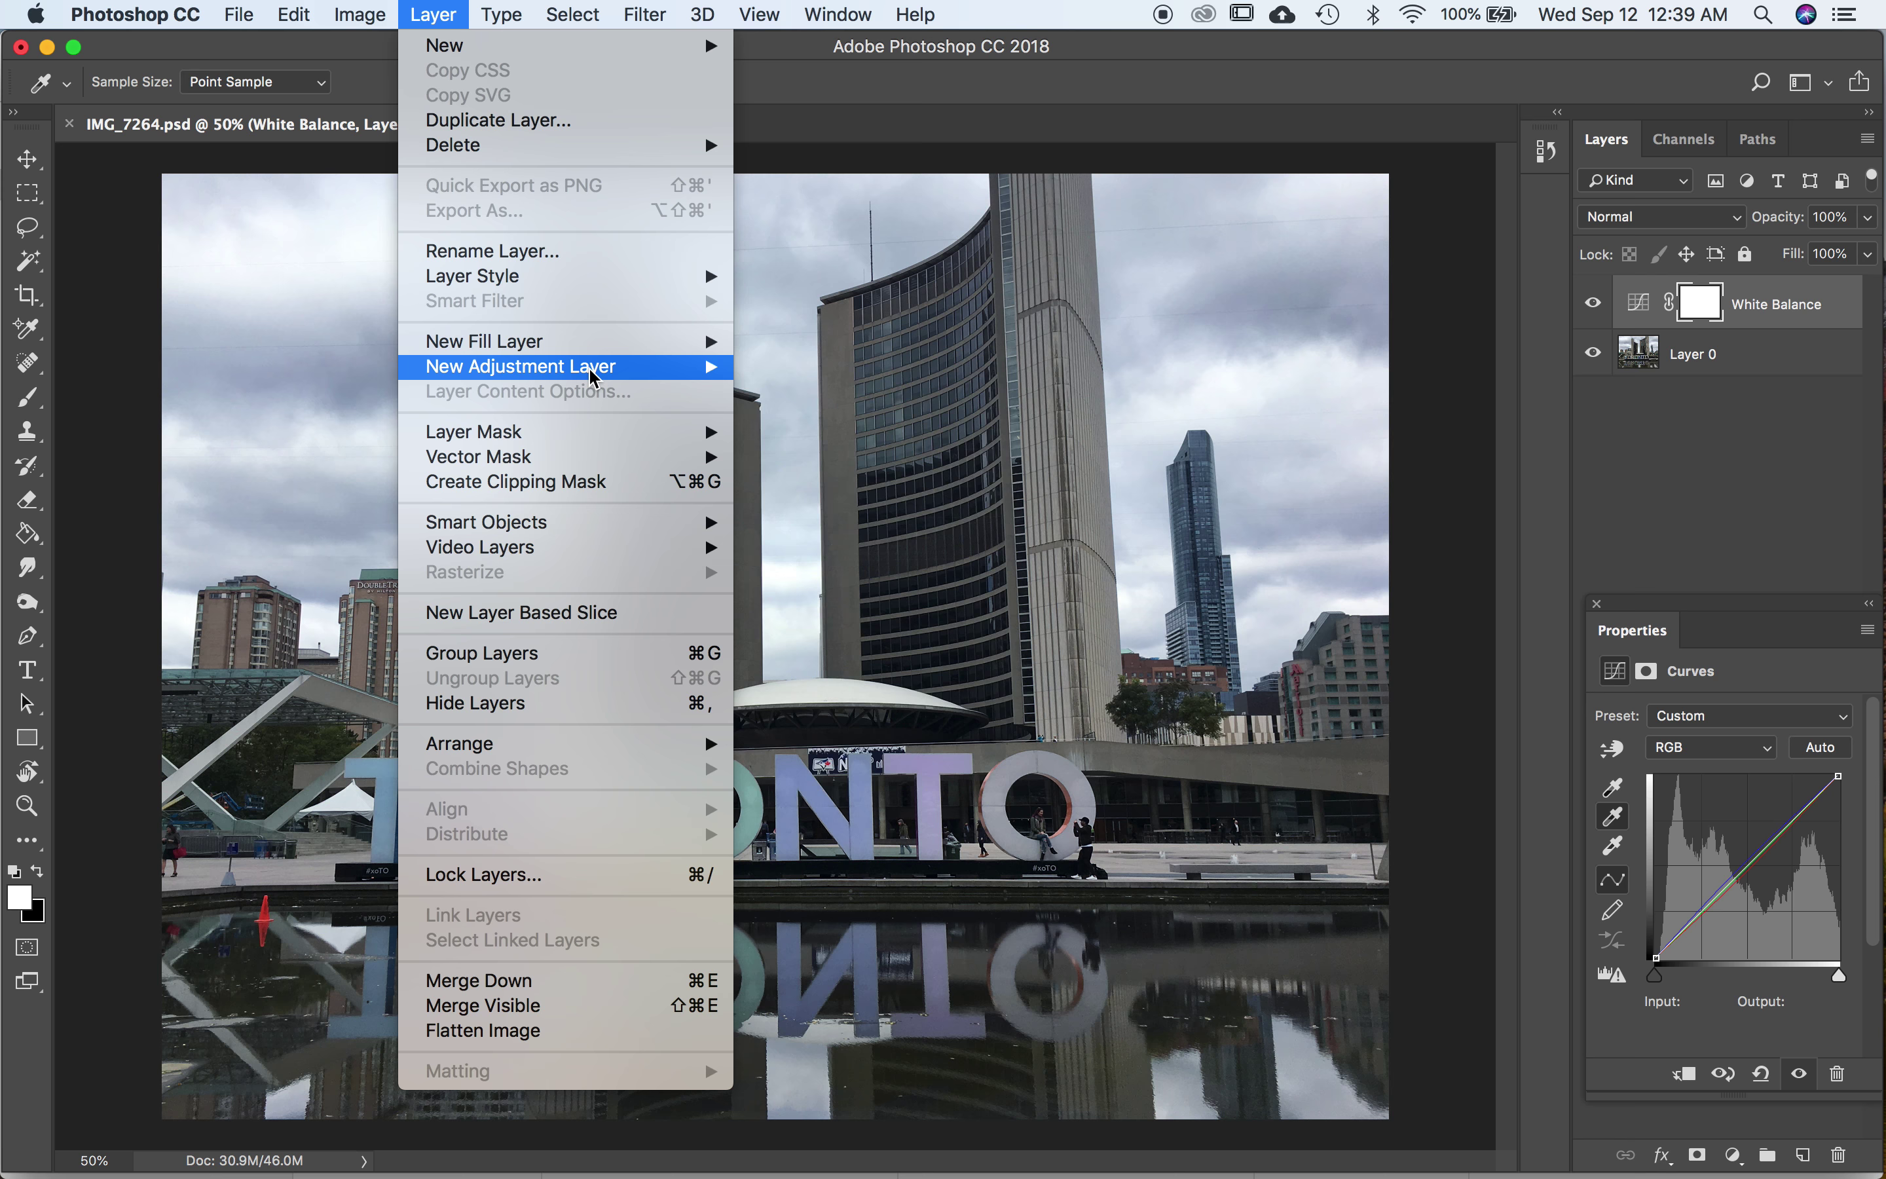
pyautogui.moveTo(592, 376)
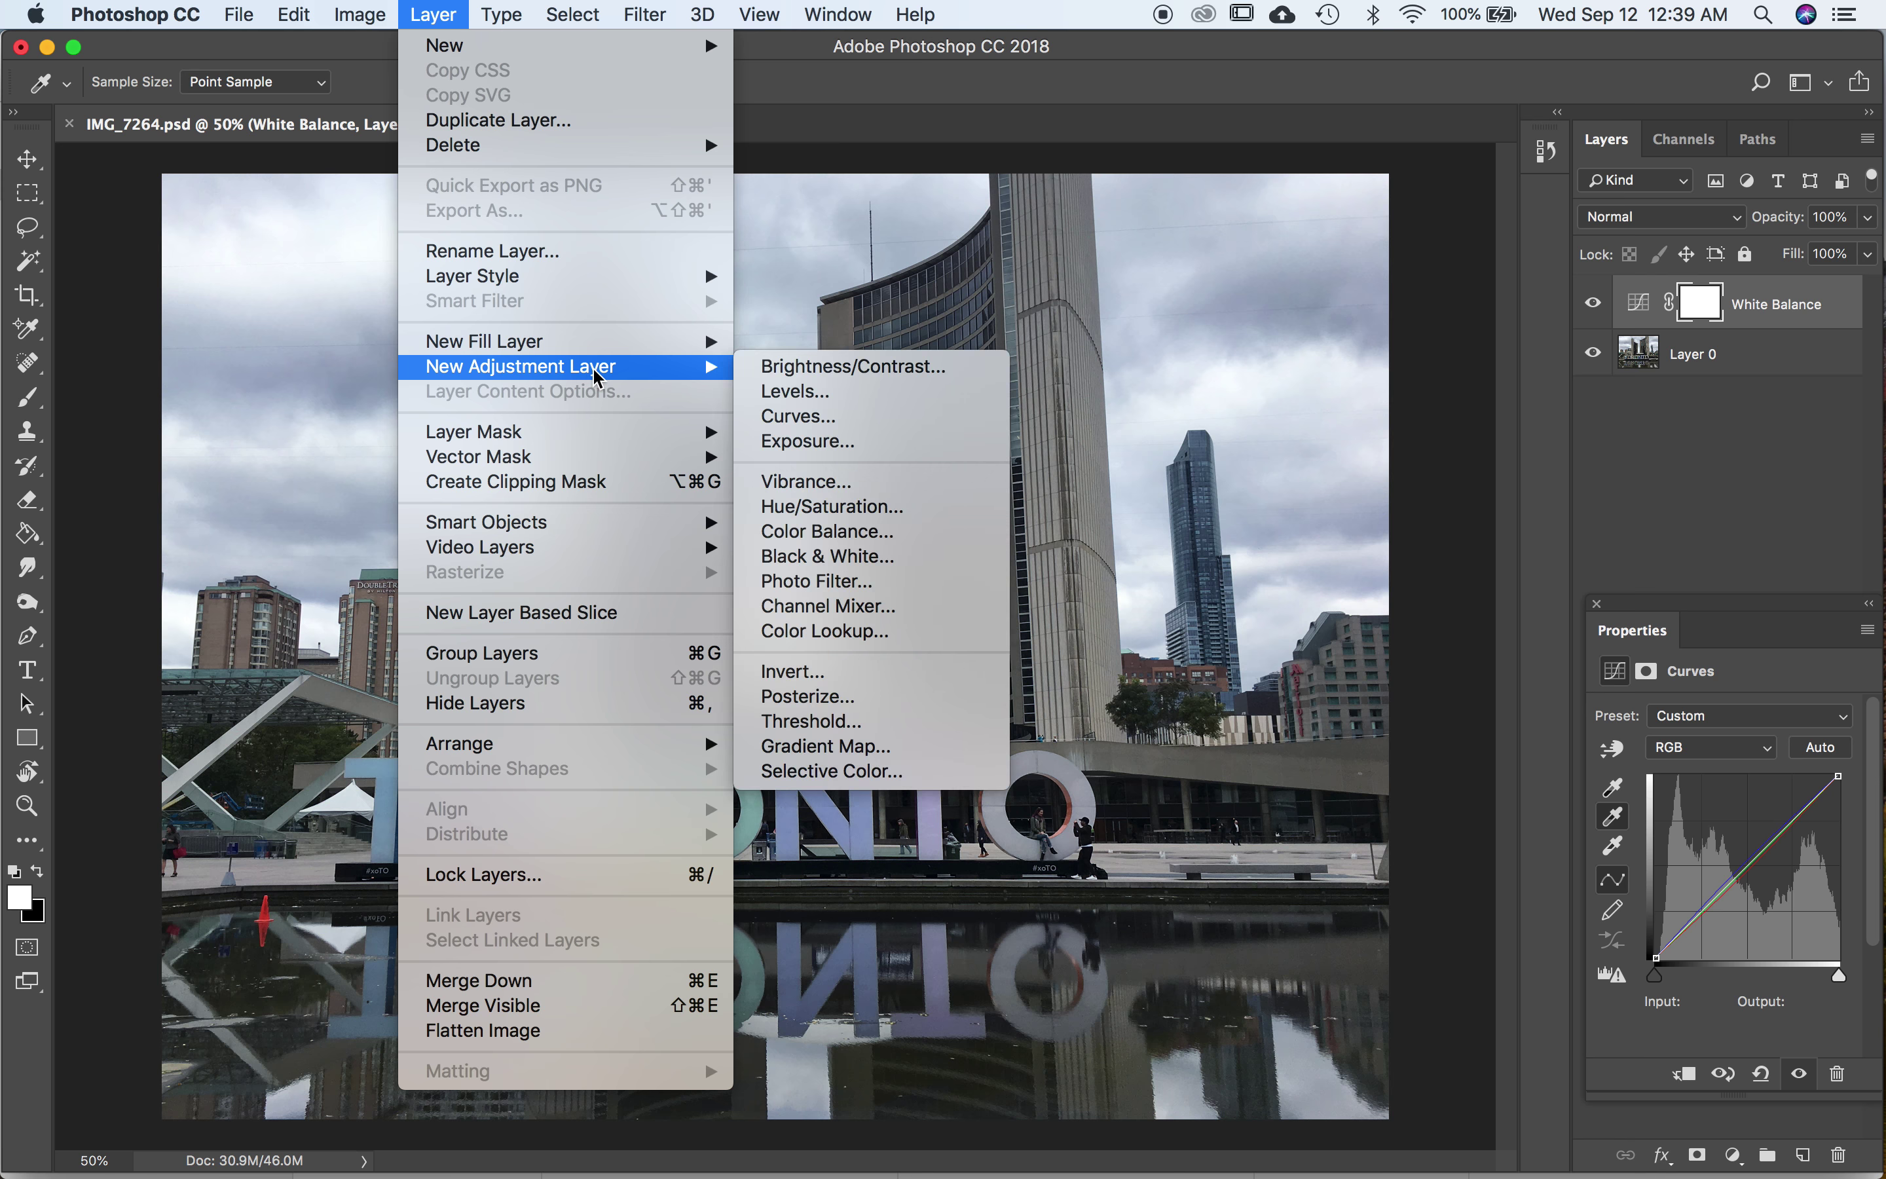
pyautogui.click(820, 379)
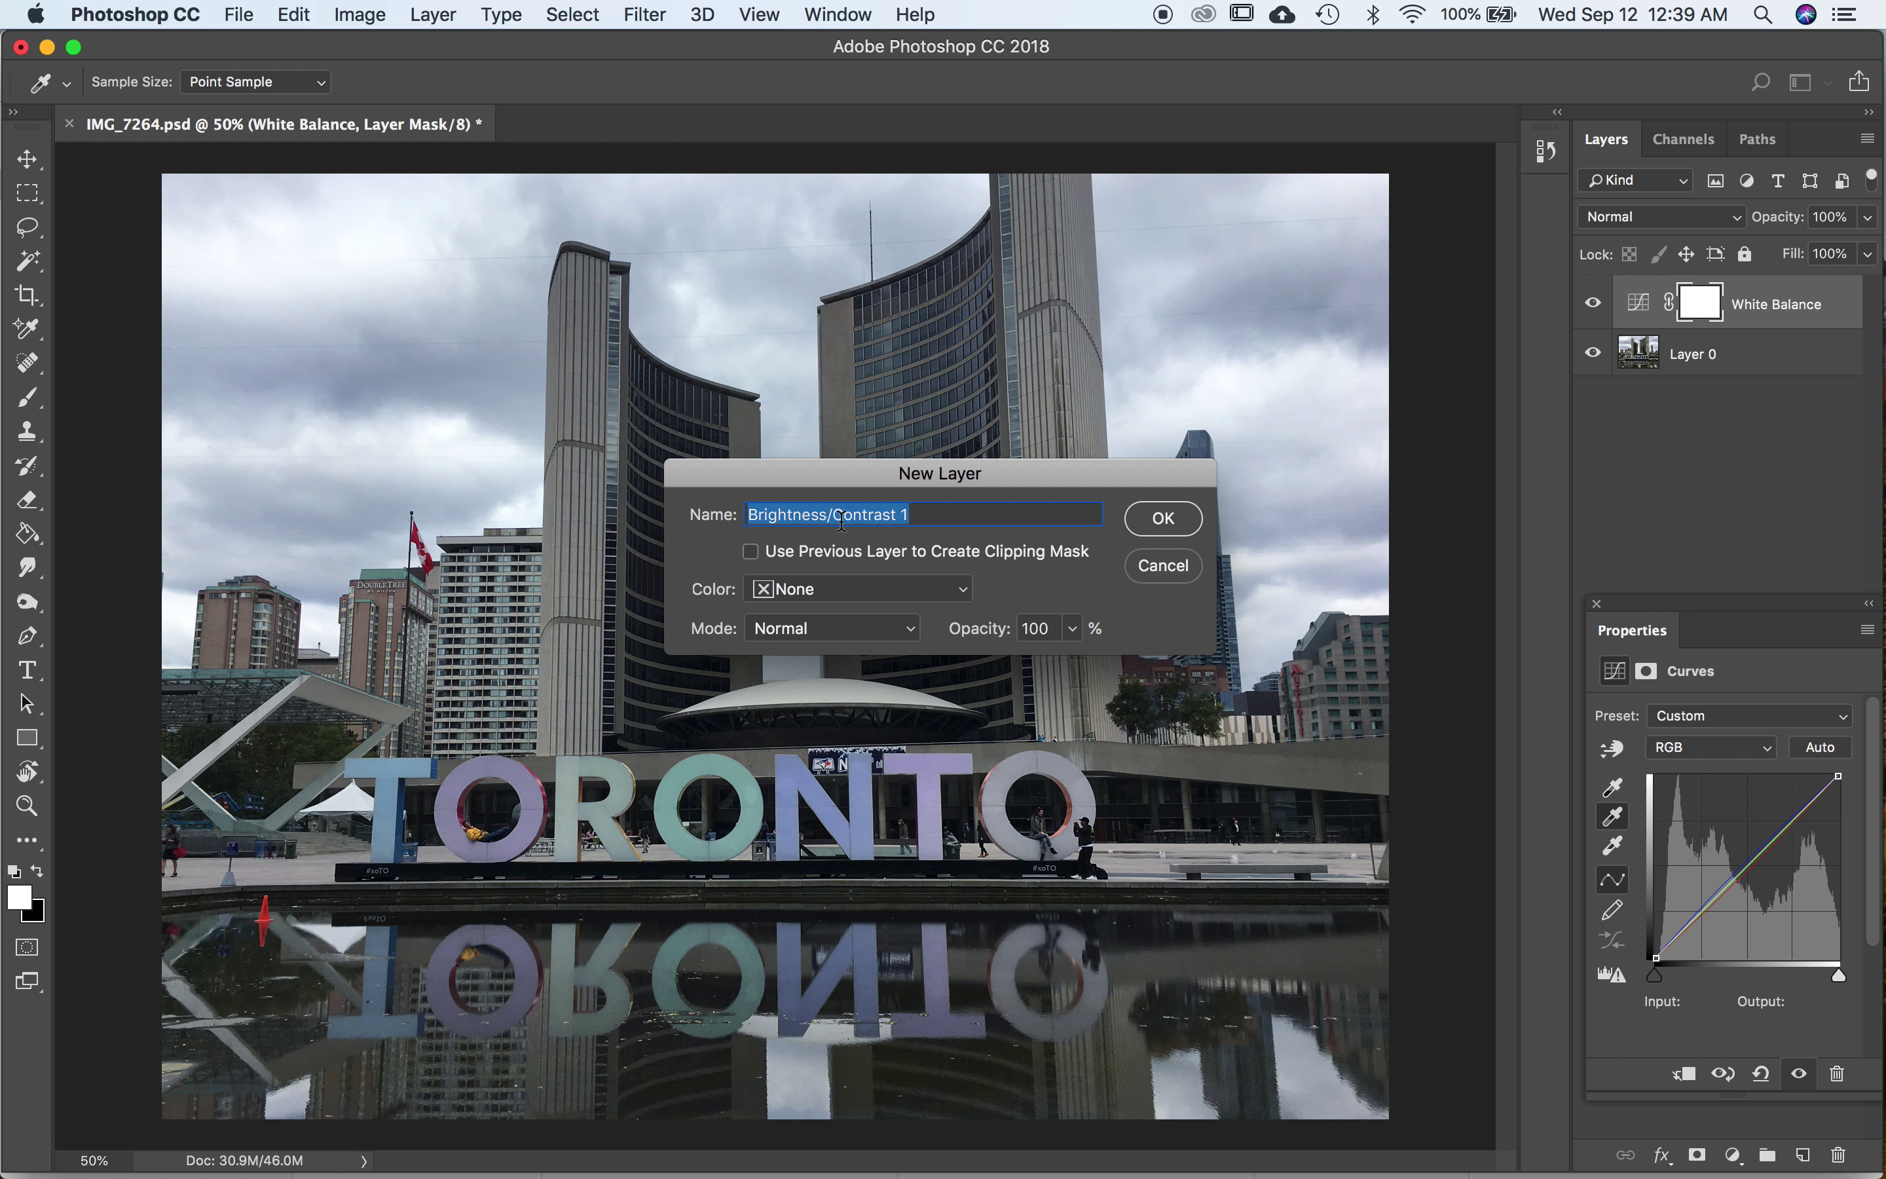
pyautogui.click(1163, 520)
pyautogui.press('c')
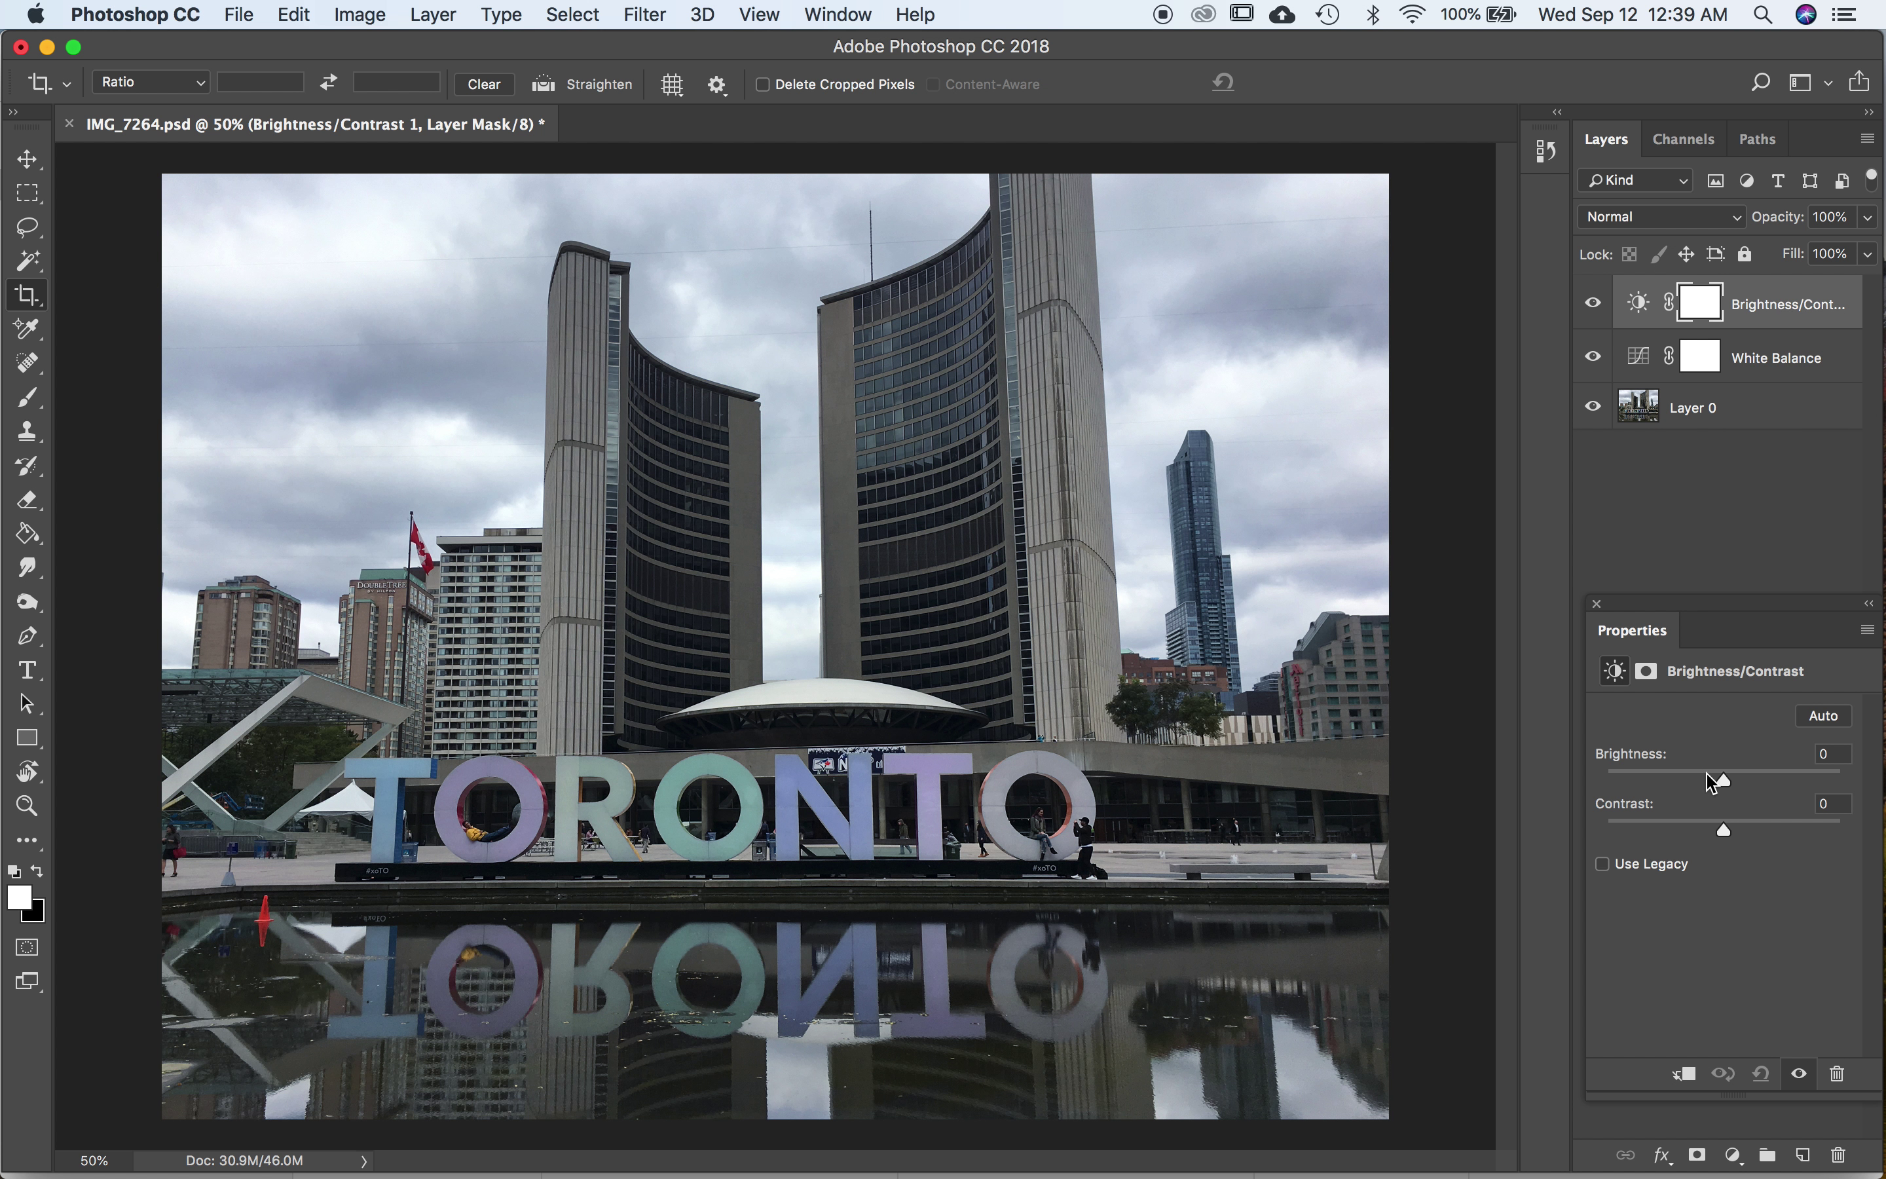
# Raise the brightness of the Brightness/Contrast layer gradually to 30
pyautogui.moveTo(1722, 782)
pyautogui.mouseDown()
pyautogui.moveTo(1792, 774)
pyautogui.moveTo(1690, 786)
pyautogui.moveTo(1724, 784)
pyautogui.mouseUp()
pyautogui.moveTo(1726, 781); pyautogui.dragTo(1730, 779)
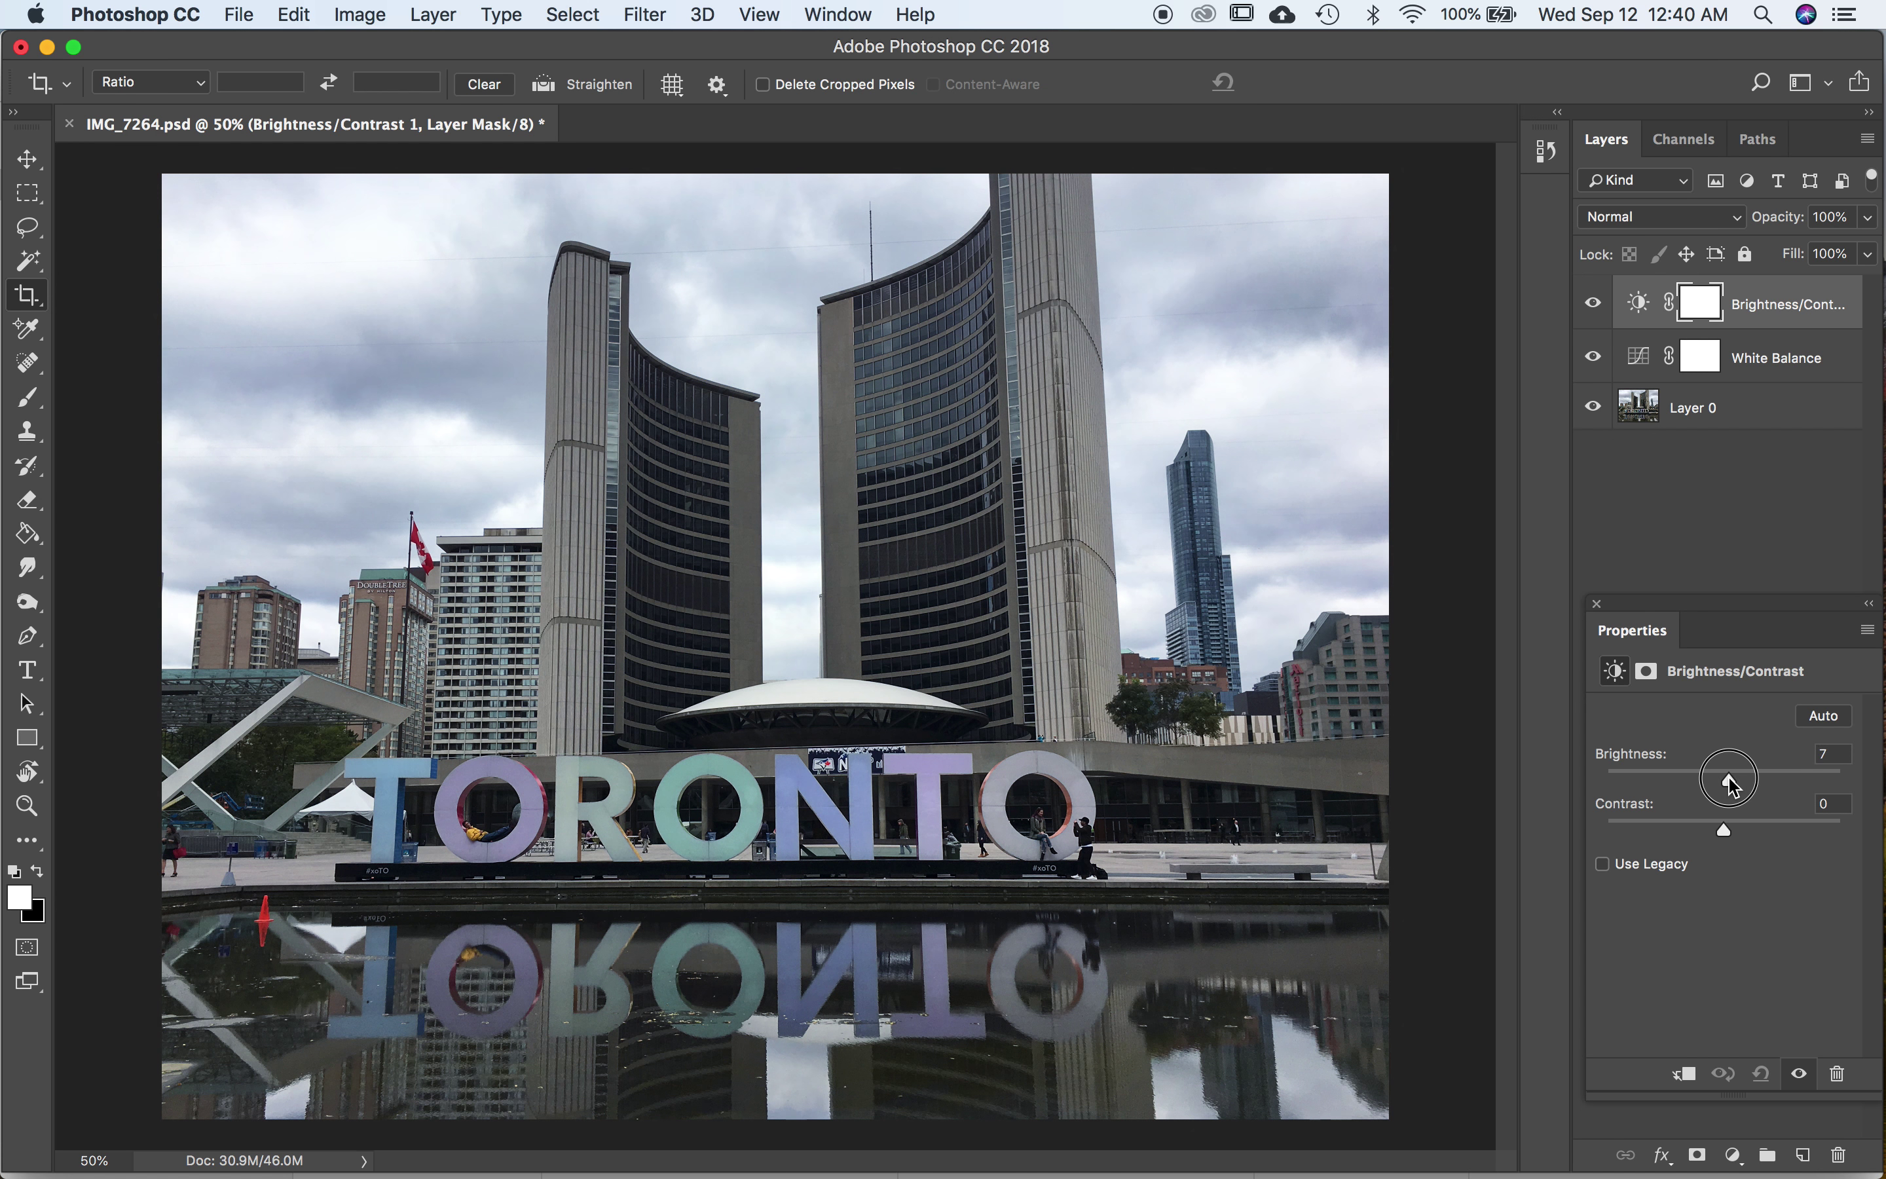
pyautogui.moveTo(1725, 782)
pyautogui.mouseDown()
pyautogui.moveTo(1769, 780)
pyautogui.moveTo(1735, 776)
pyautogui.mouseUp()
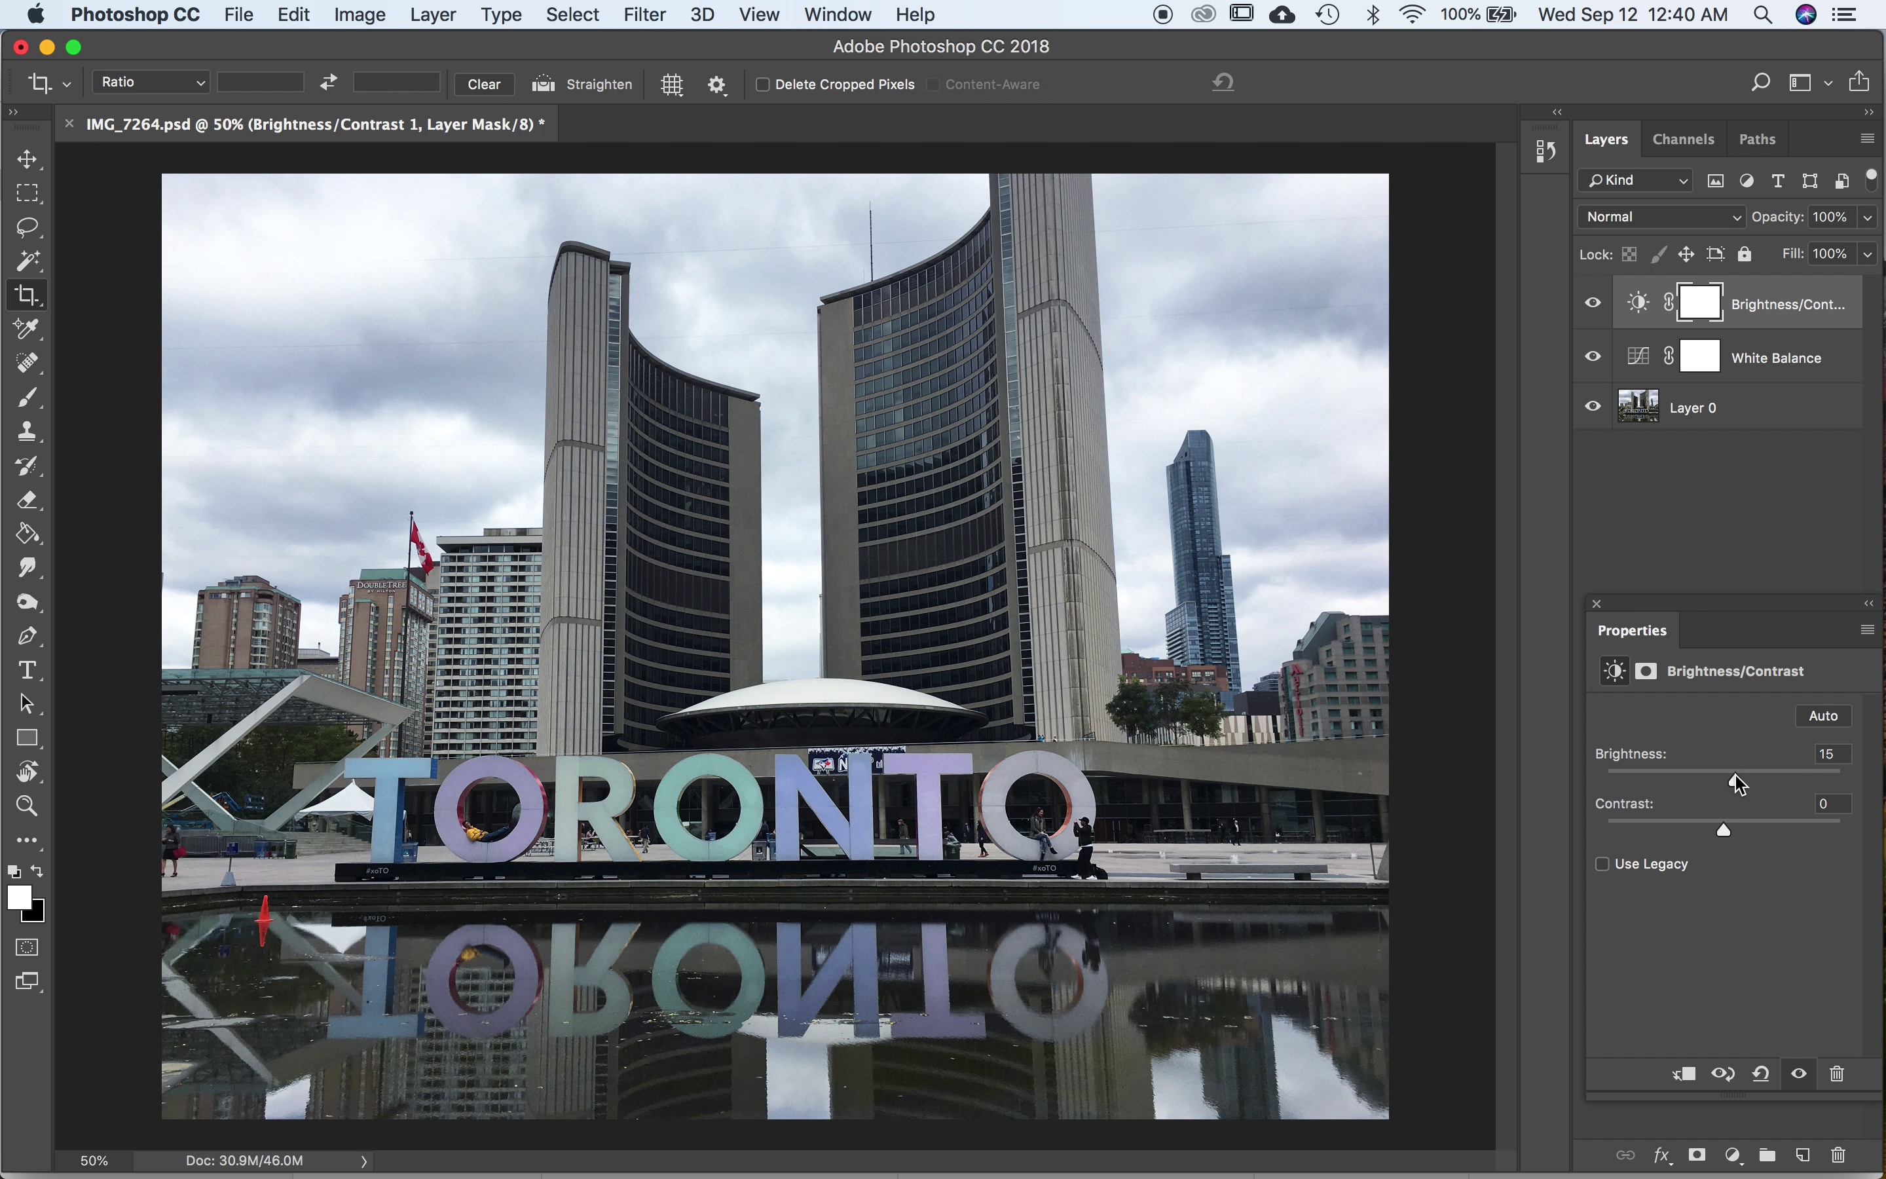
pyautogui.moveTo(1739, 782)
pyautogui.mouseDown()
pyautogui.moveTo(1722, 782)
pyautogui.moveTo(1752, 790)
pyautogui.mouseUp()
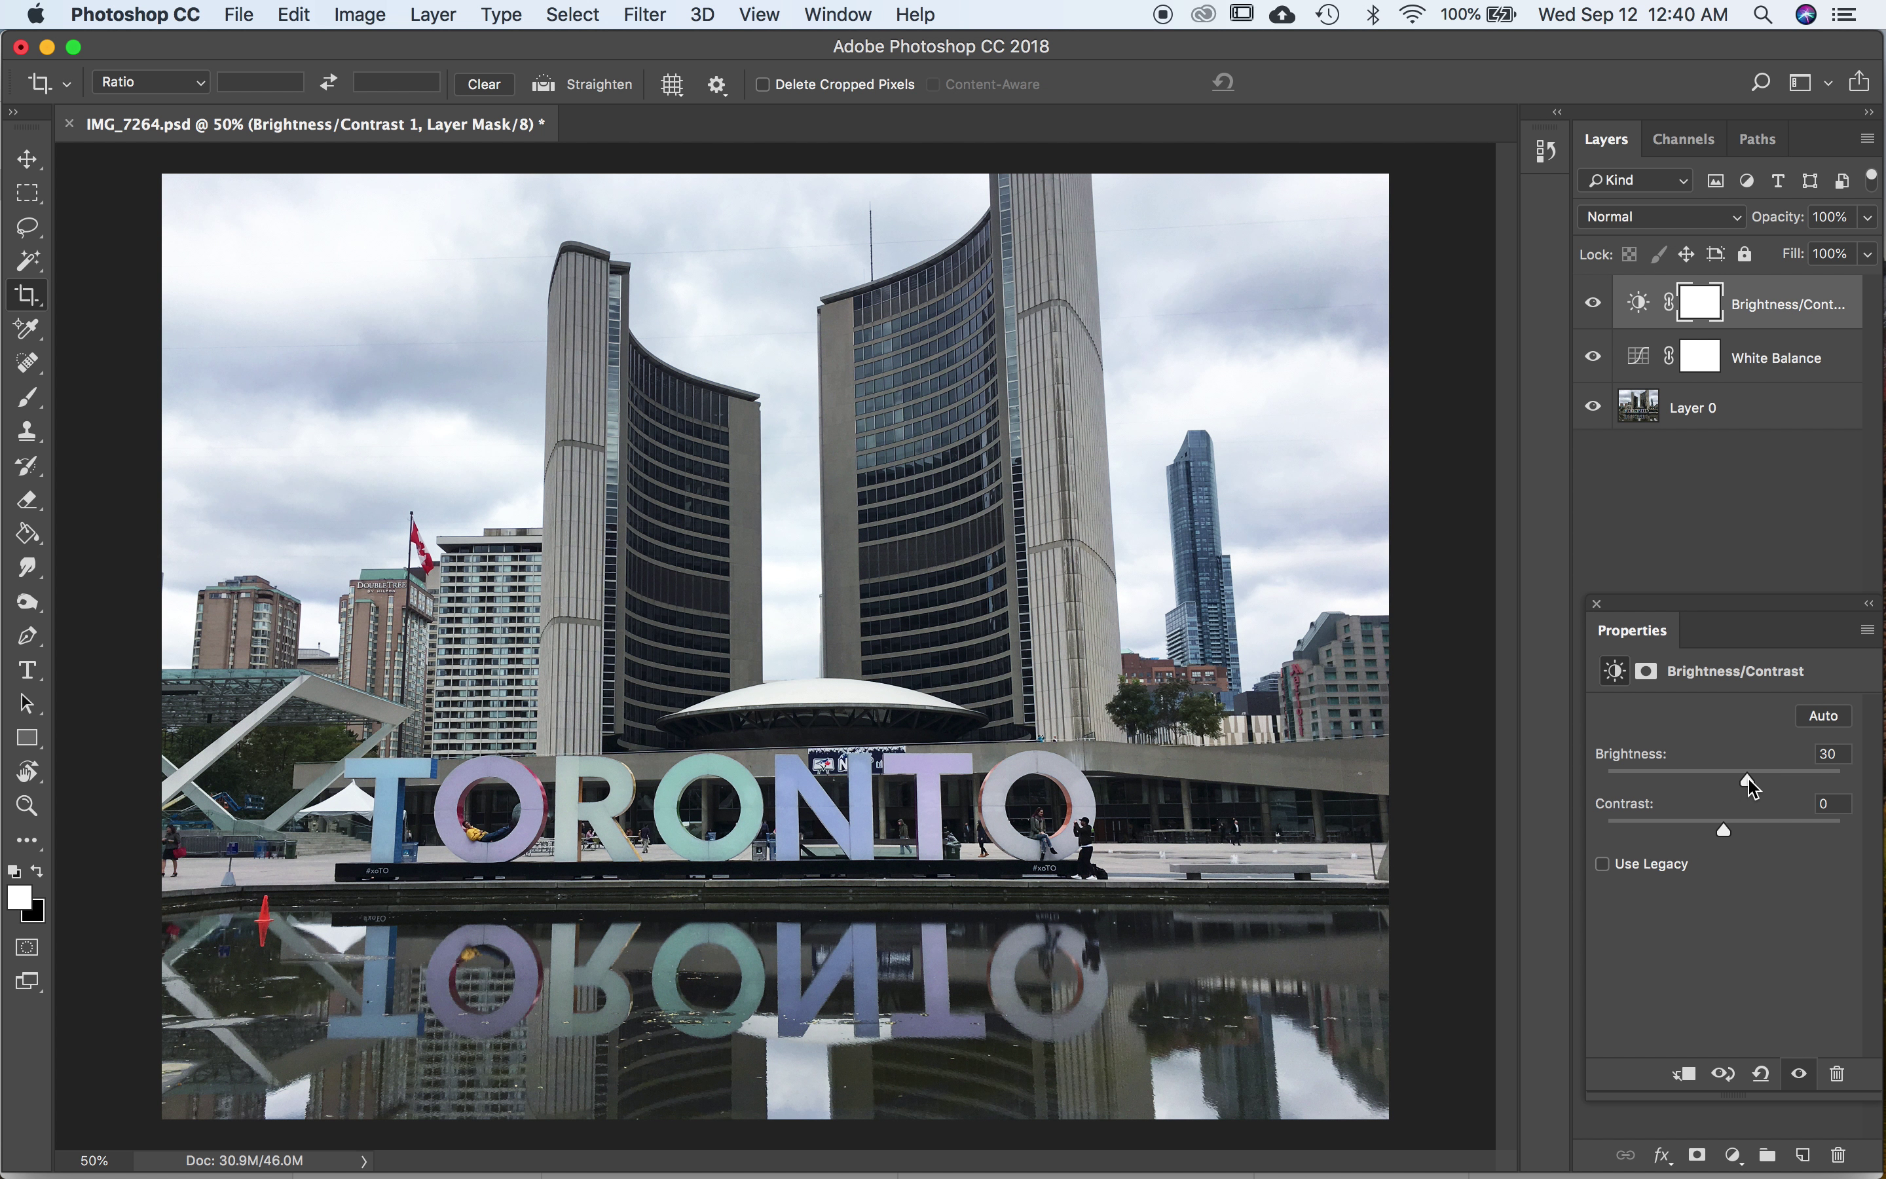
# Compare the photo with and without the brightness adjustment by toggling the Brightness/Contrast layer's visibility, ending with it shown
pyautogui.click(1595, 311)
pyautogui.click(1594, 310)
pyautogui.click(1595, 311)
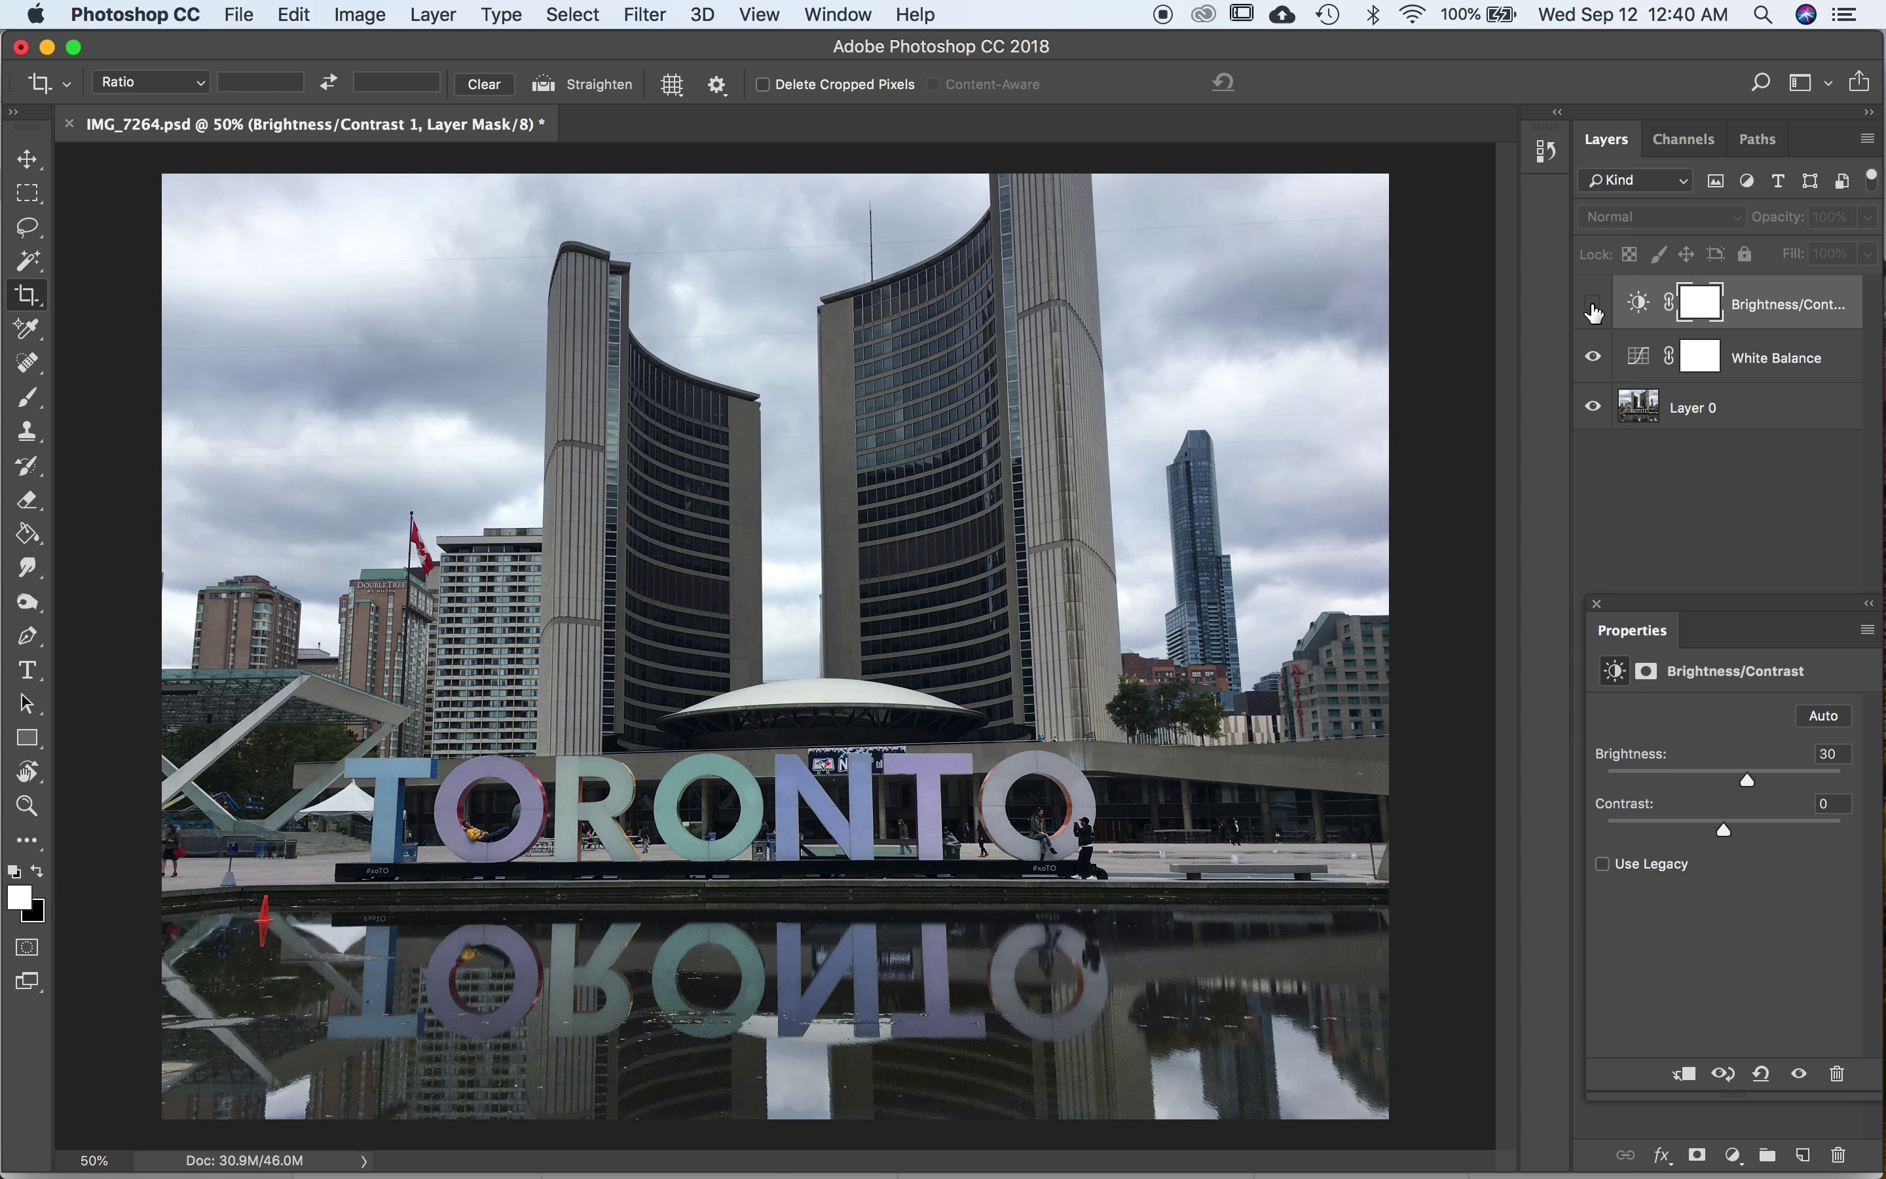
pyautogui.click(1594, 310)
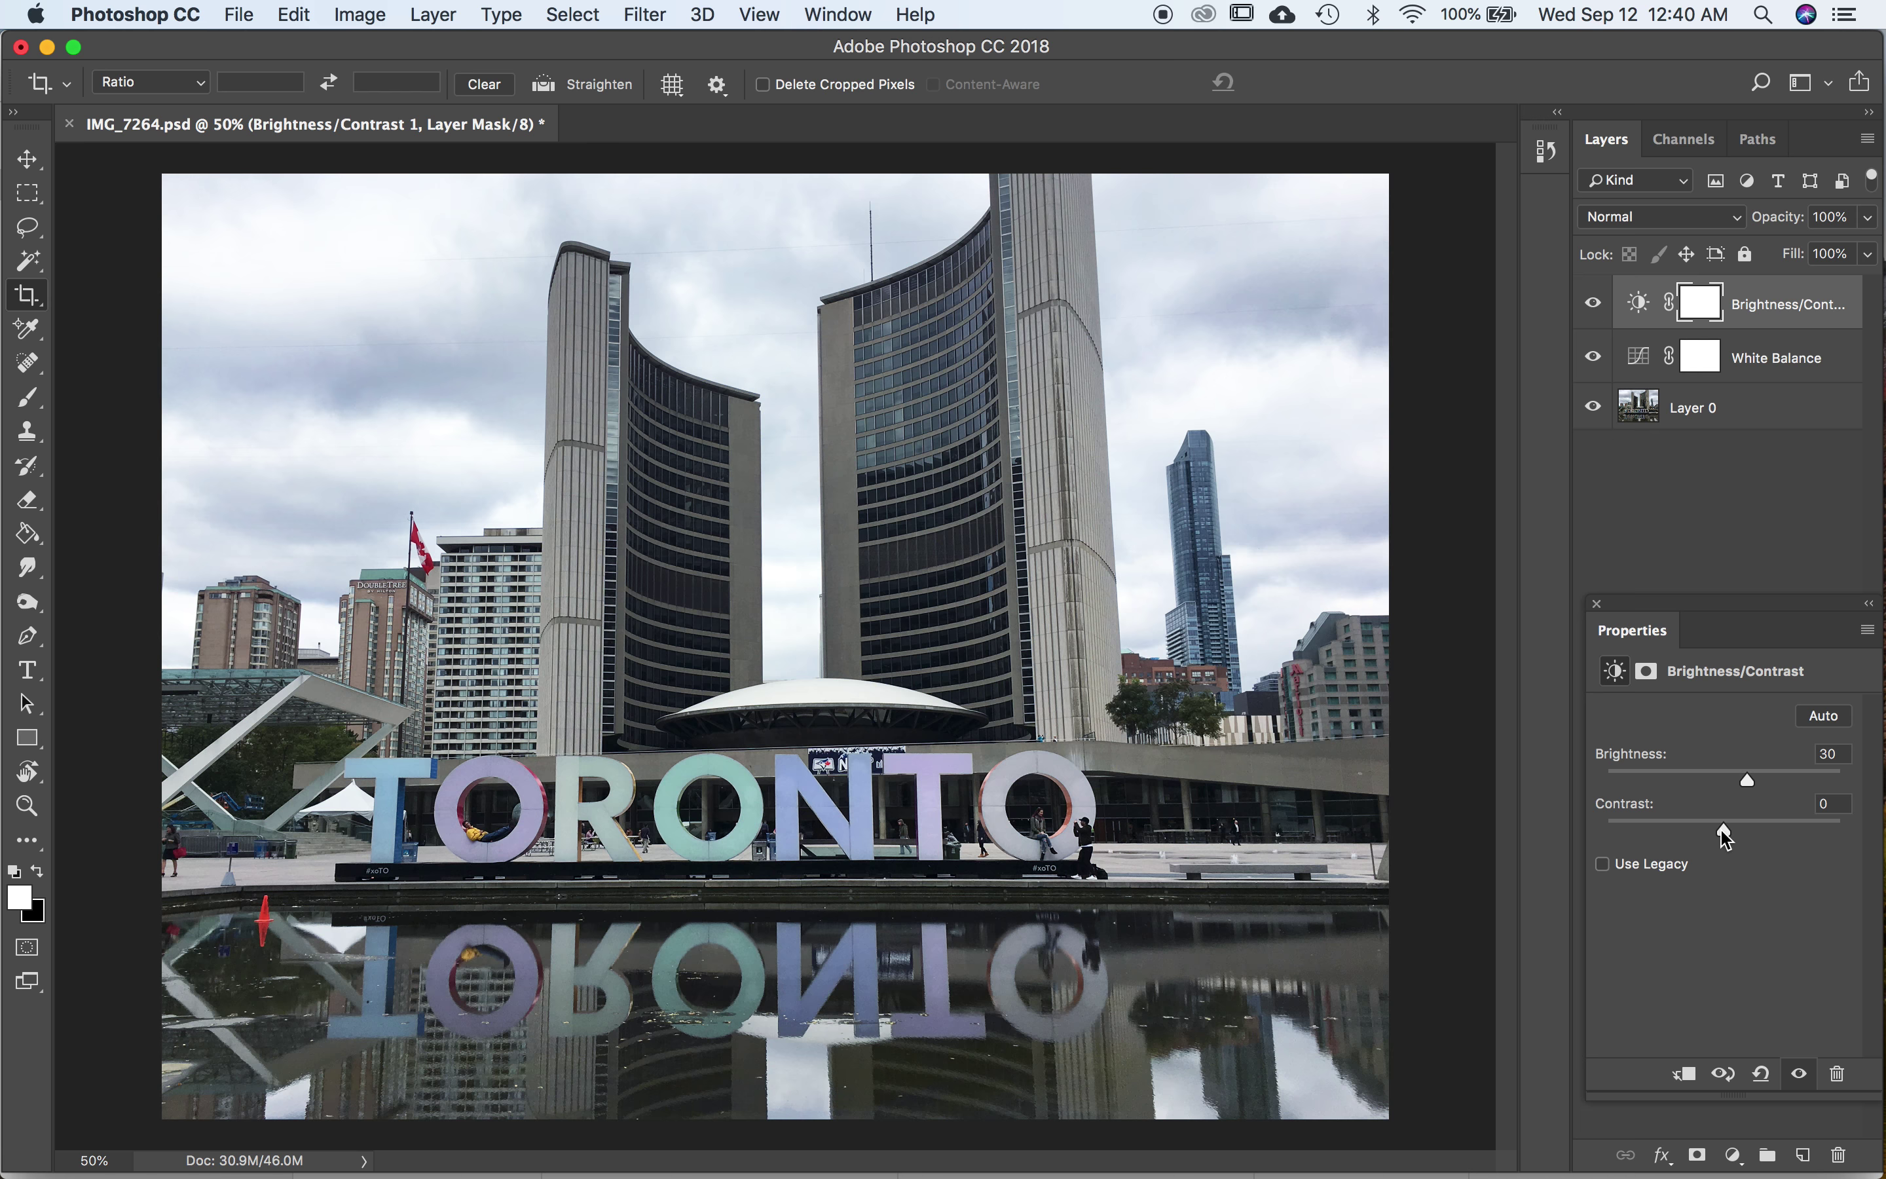
# Try contrast values up to the maximum of 100 on the Brightness/Contrast layer and settle on 30
pyautogui.moveTo(1726, 837); pyautogui.dragTo(1789, 836)
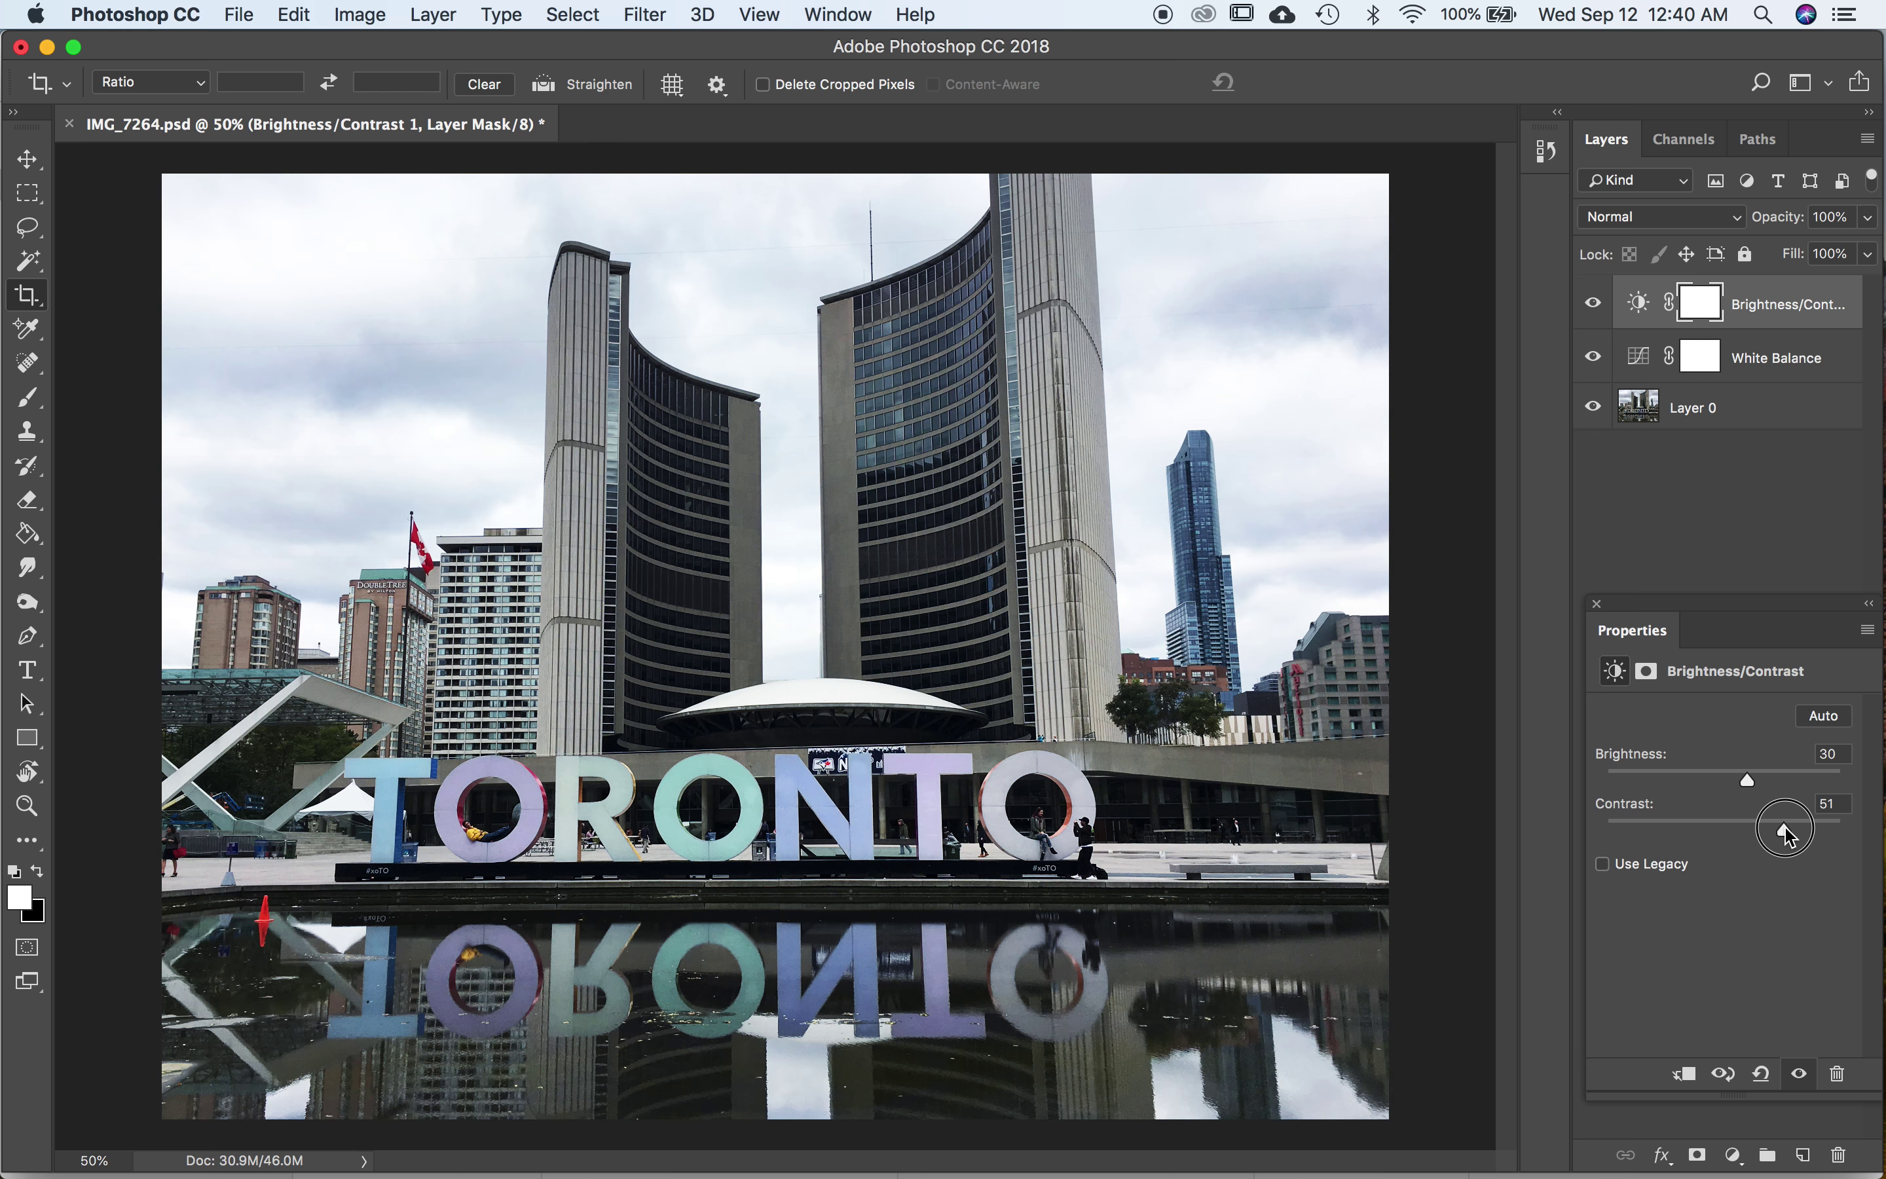
pyautogui.moveTo(1789, 836); pyautogui.dragTo(1787, 837)
pyautogui.moveTo(1787, 836); pyautogui.dragTo(1853, 836)
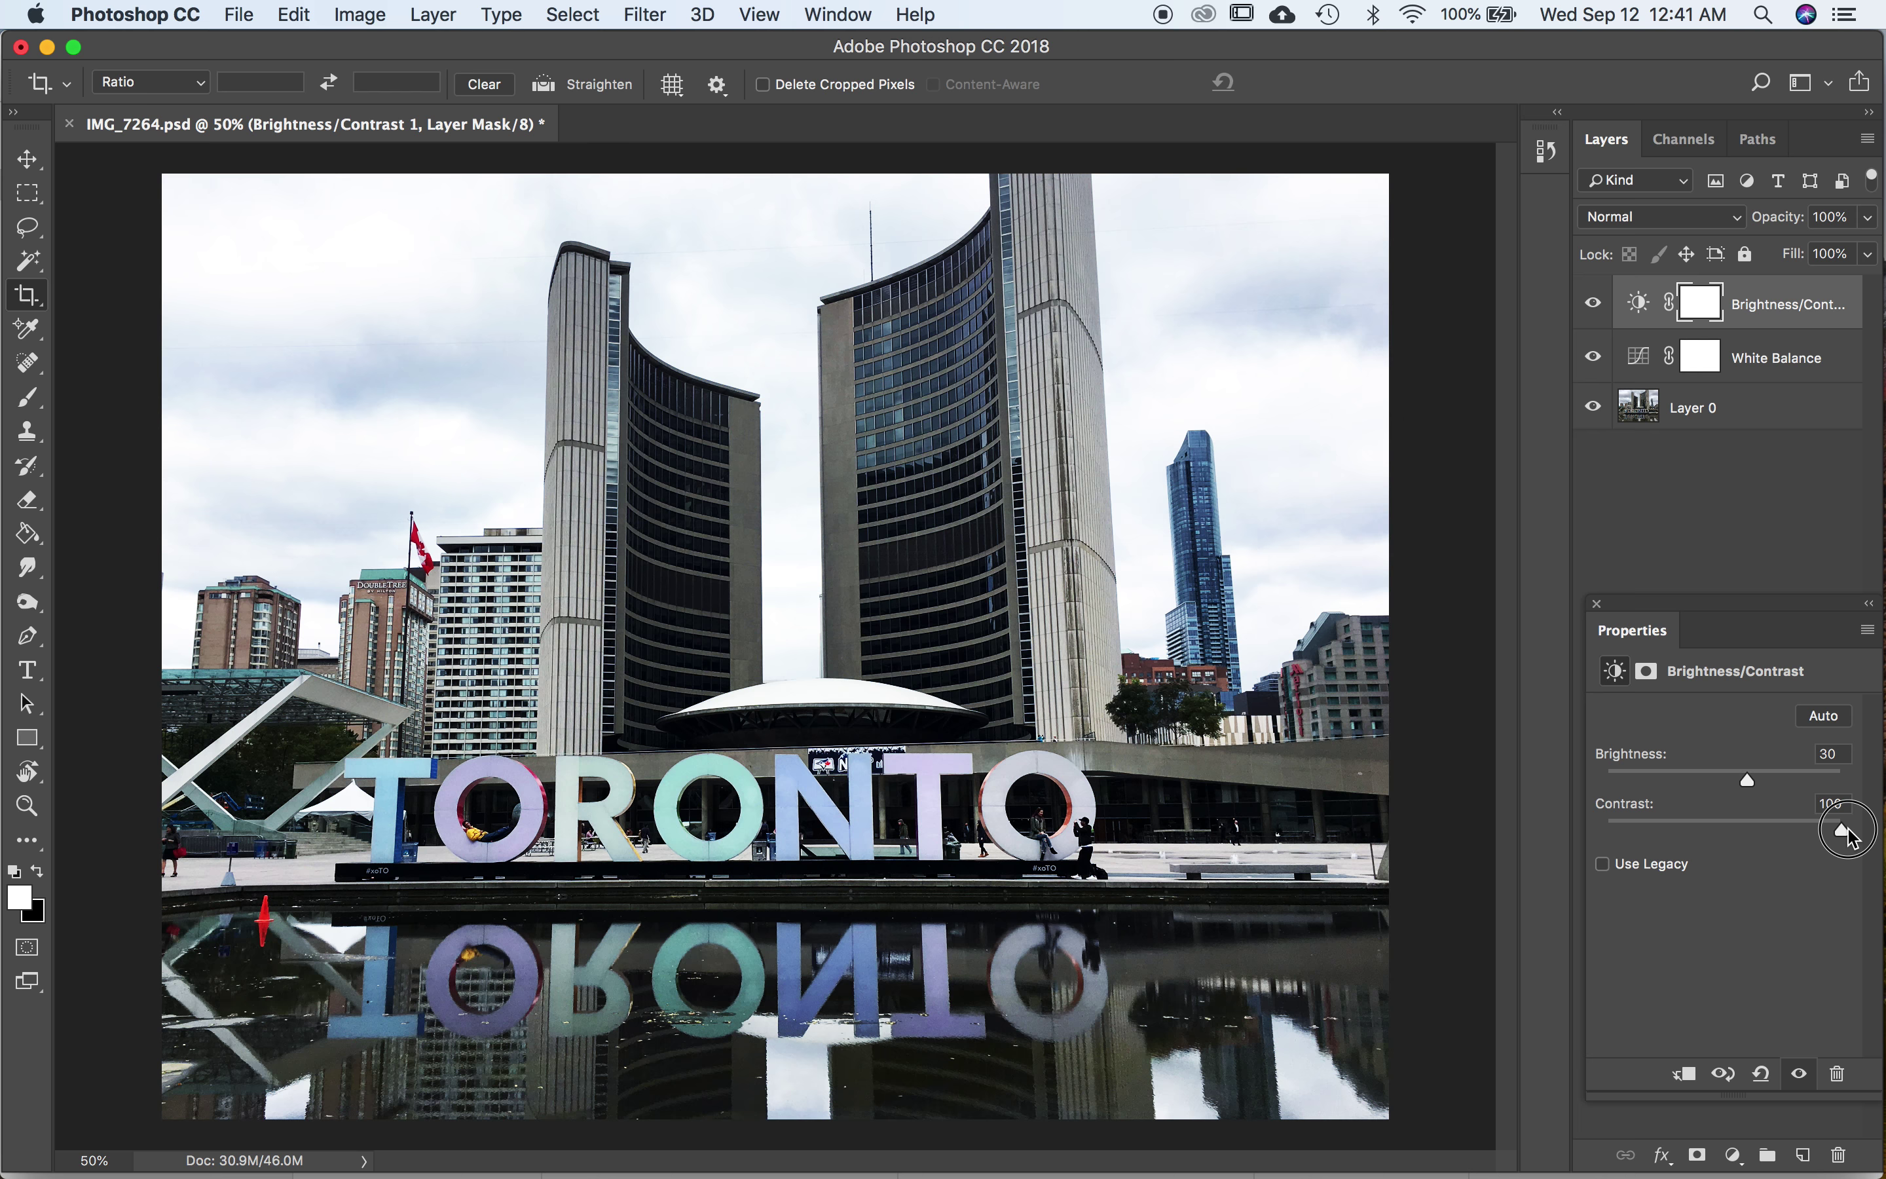
pyautogui.moveTo(1853, 838); pyautogui.dragTo(1766, 834)
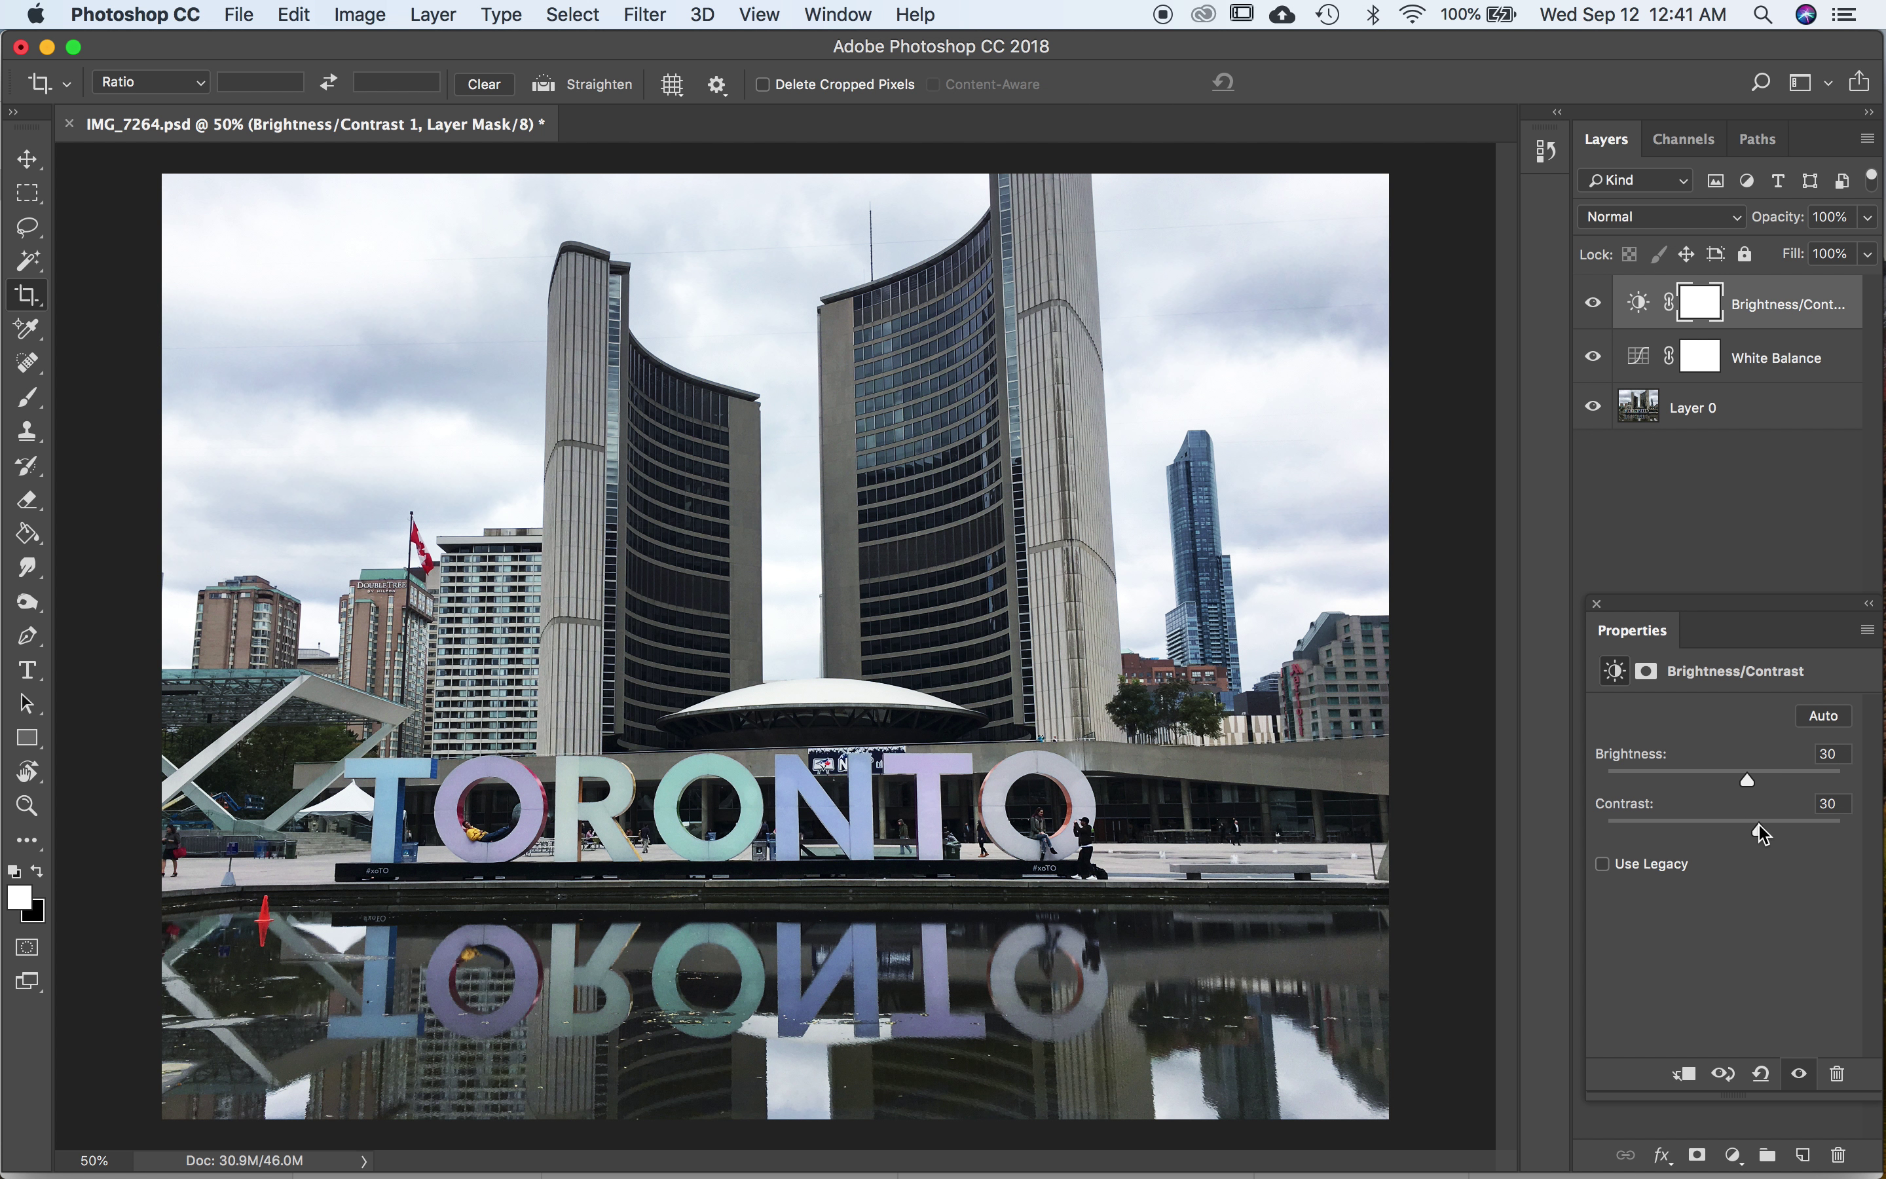
# Compare the photo with and without the combined brightness and contrast adjustment by toggling its layer, ending with it shown
pyautogui.click(1592, 306)
pyautogui.click(1593, 308)
pyautogui.click(1593, 308)
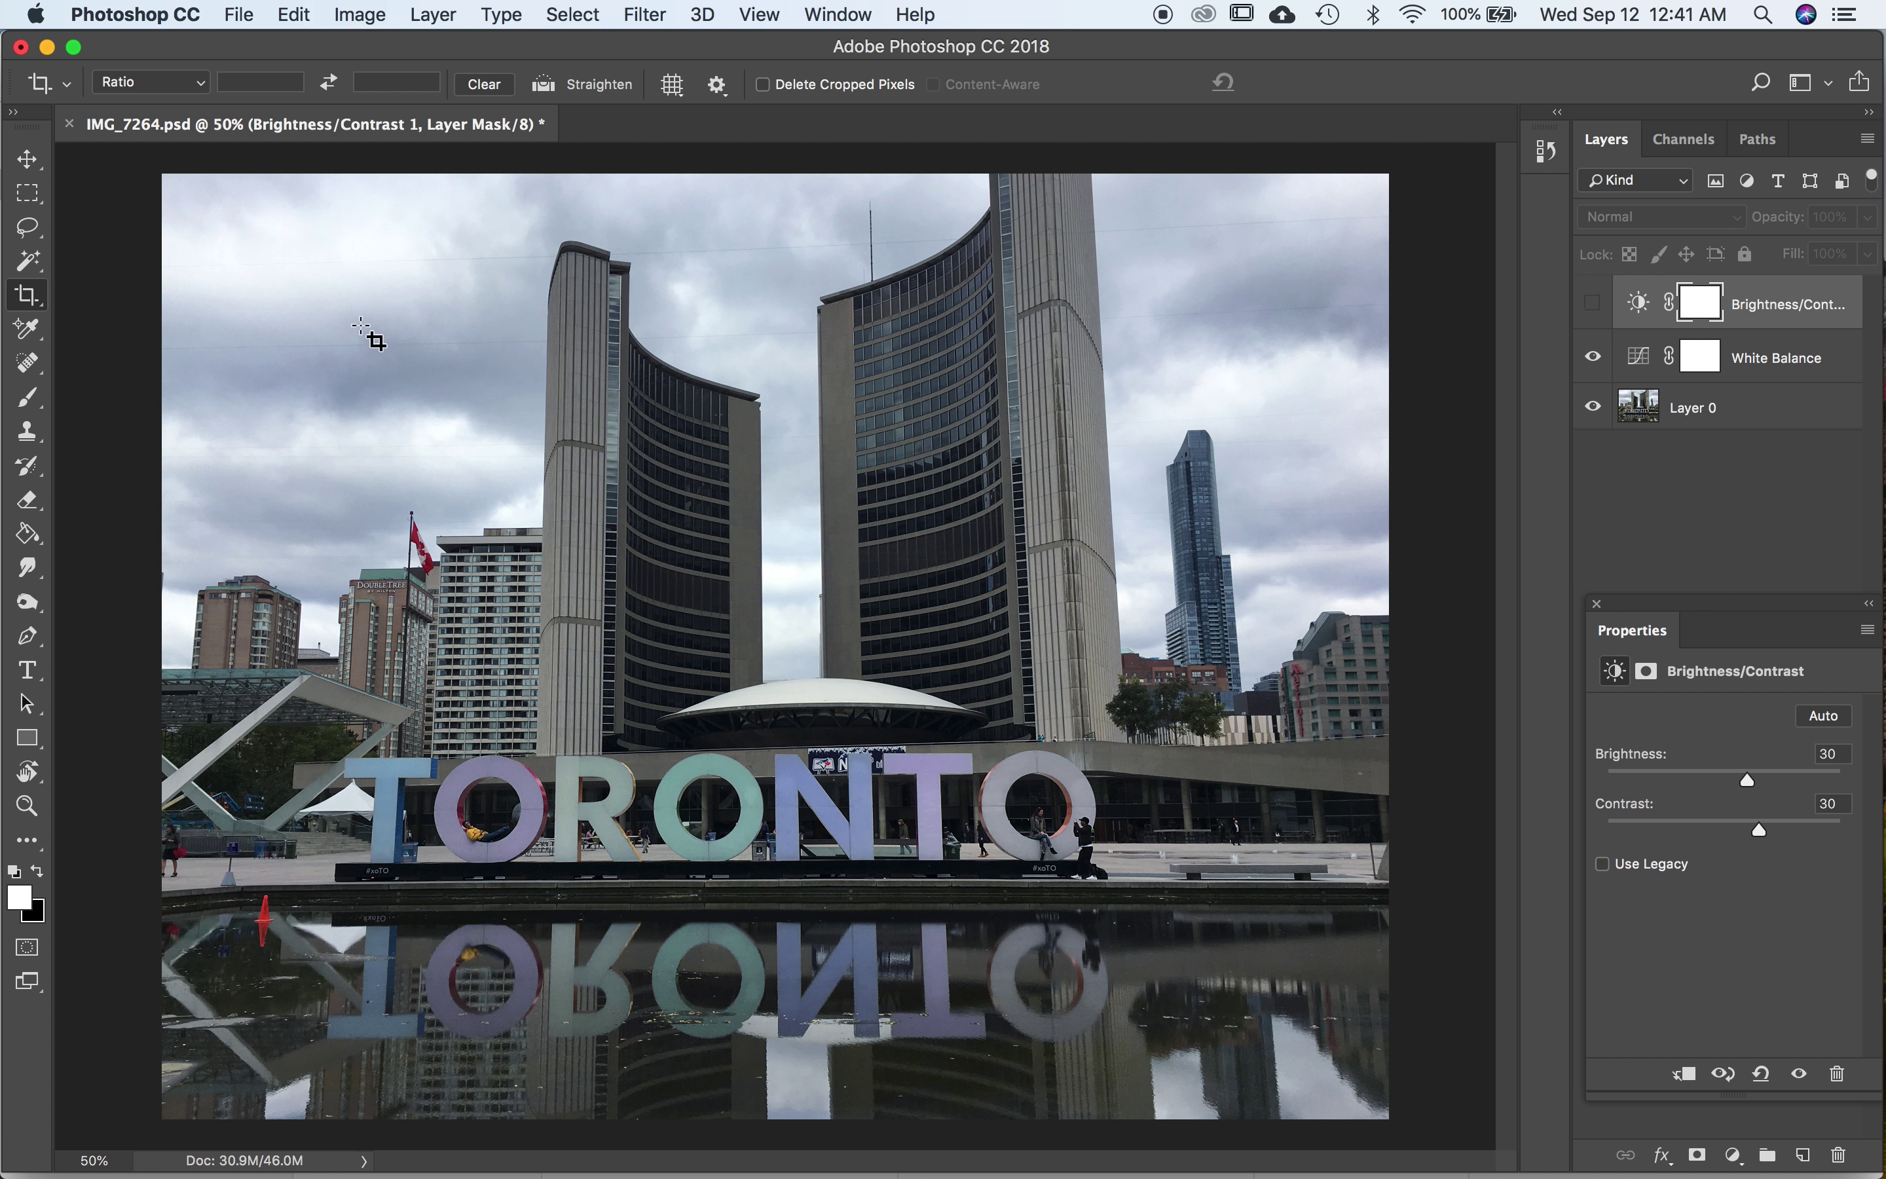
pyautogui.click(1594, 308)
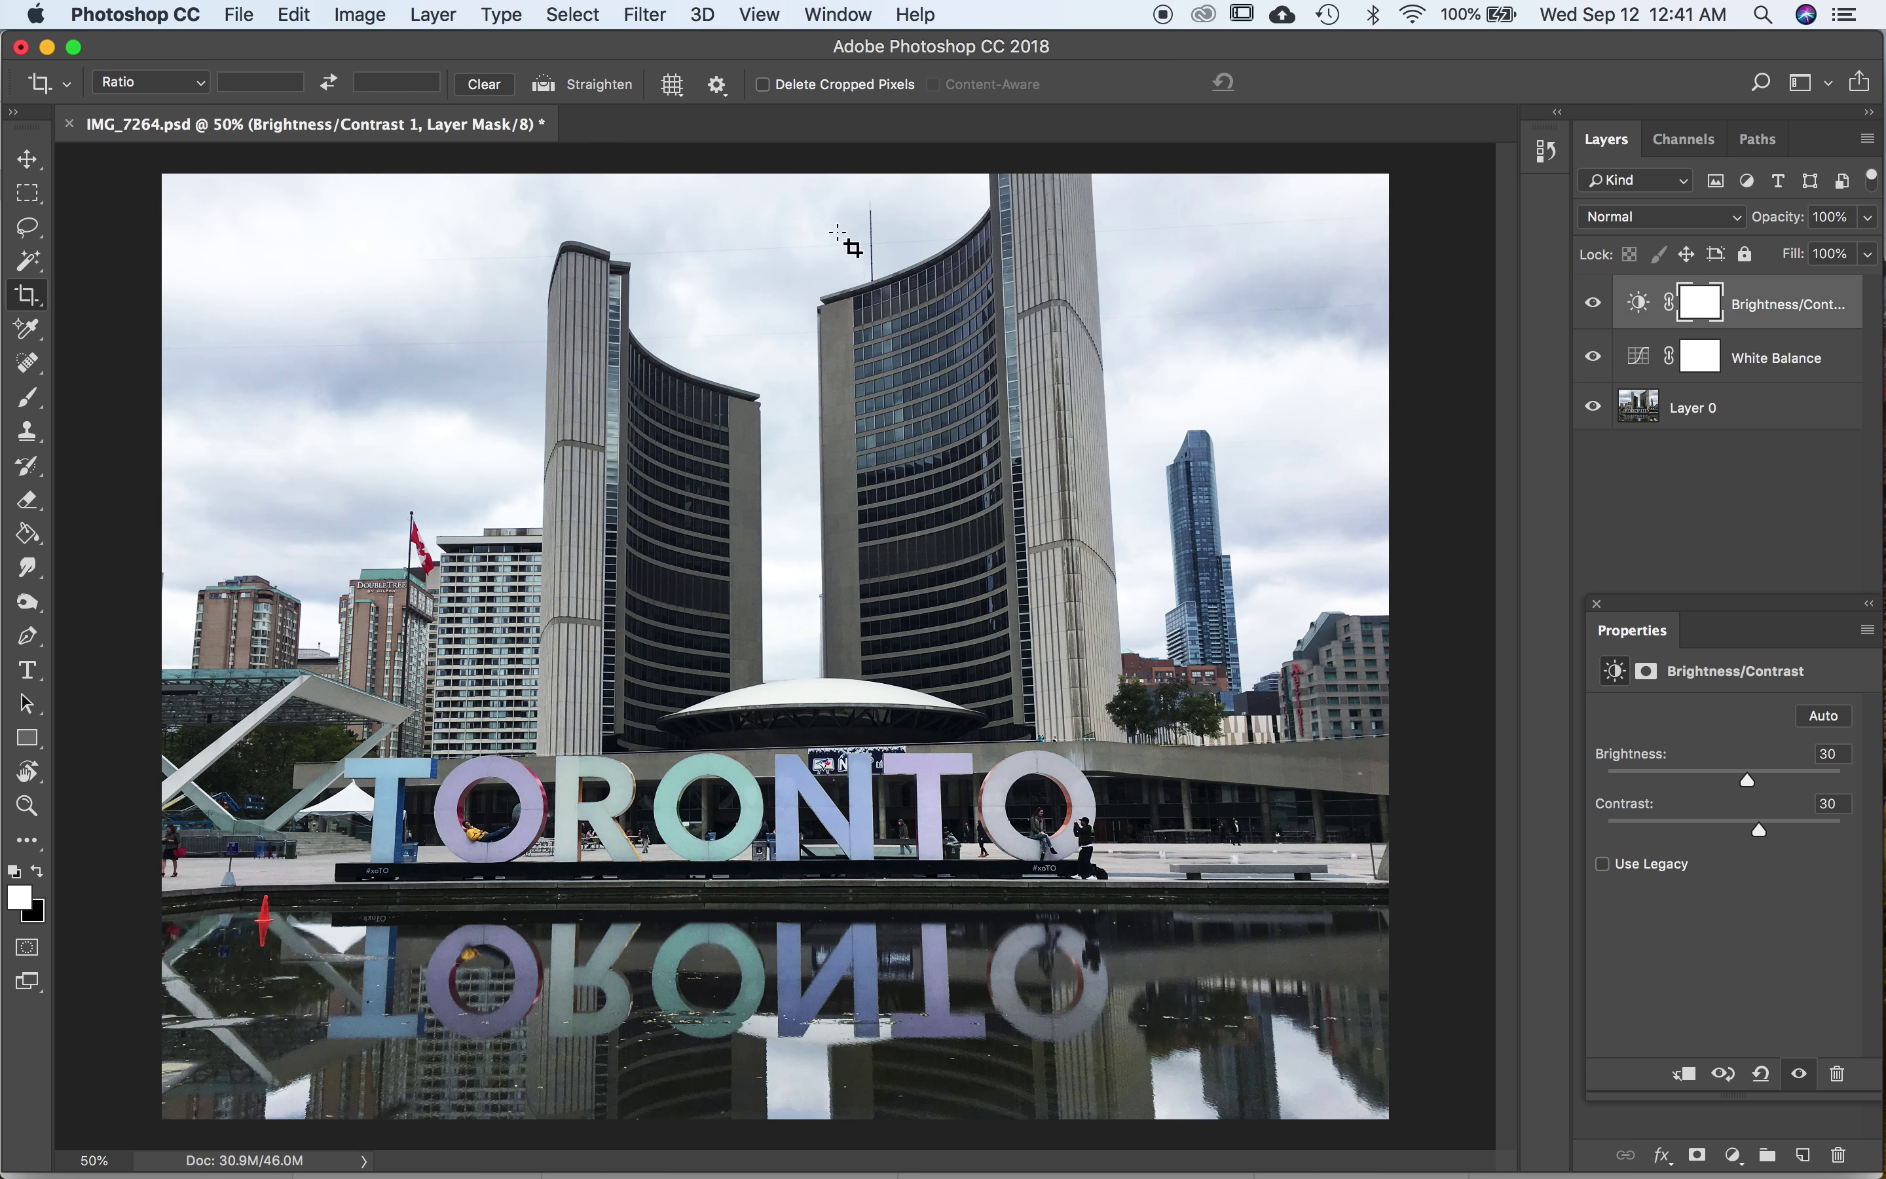
# Add a Vibrance adjustment layer with the default name above the Brightness/Contrast layer and set its vibrance to +42
pyautogui.click(434, 15)
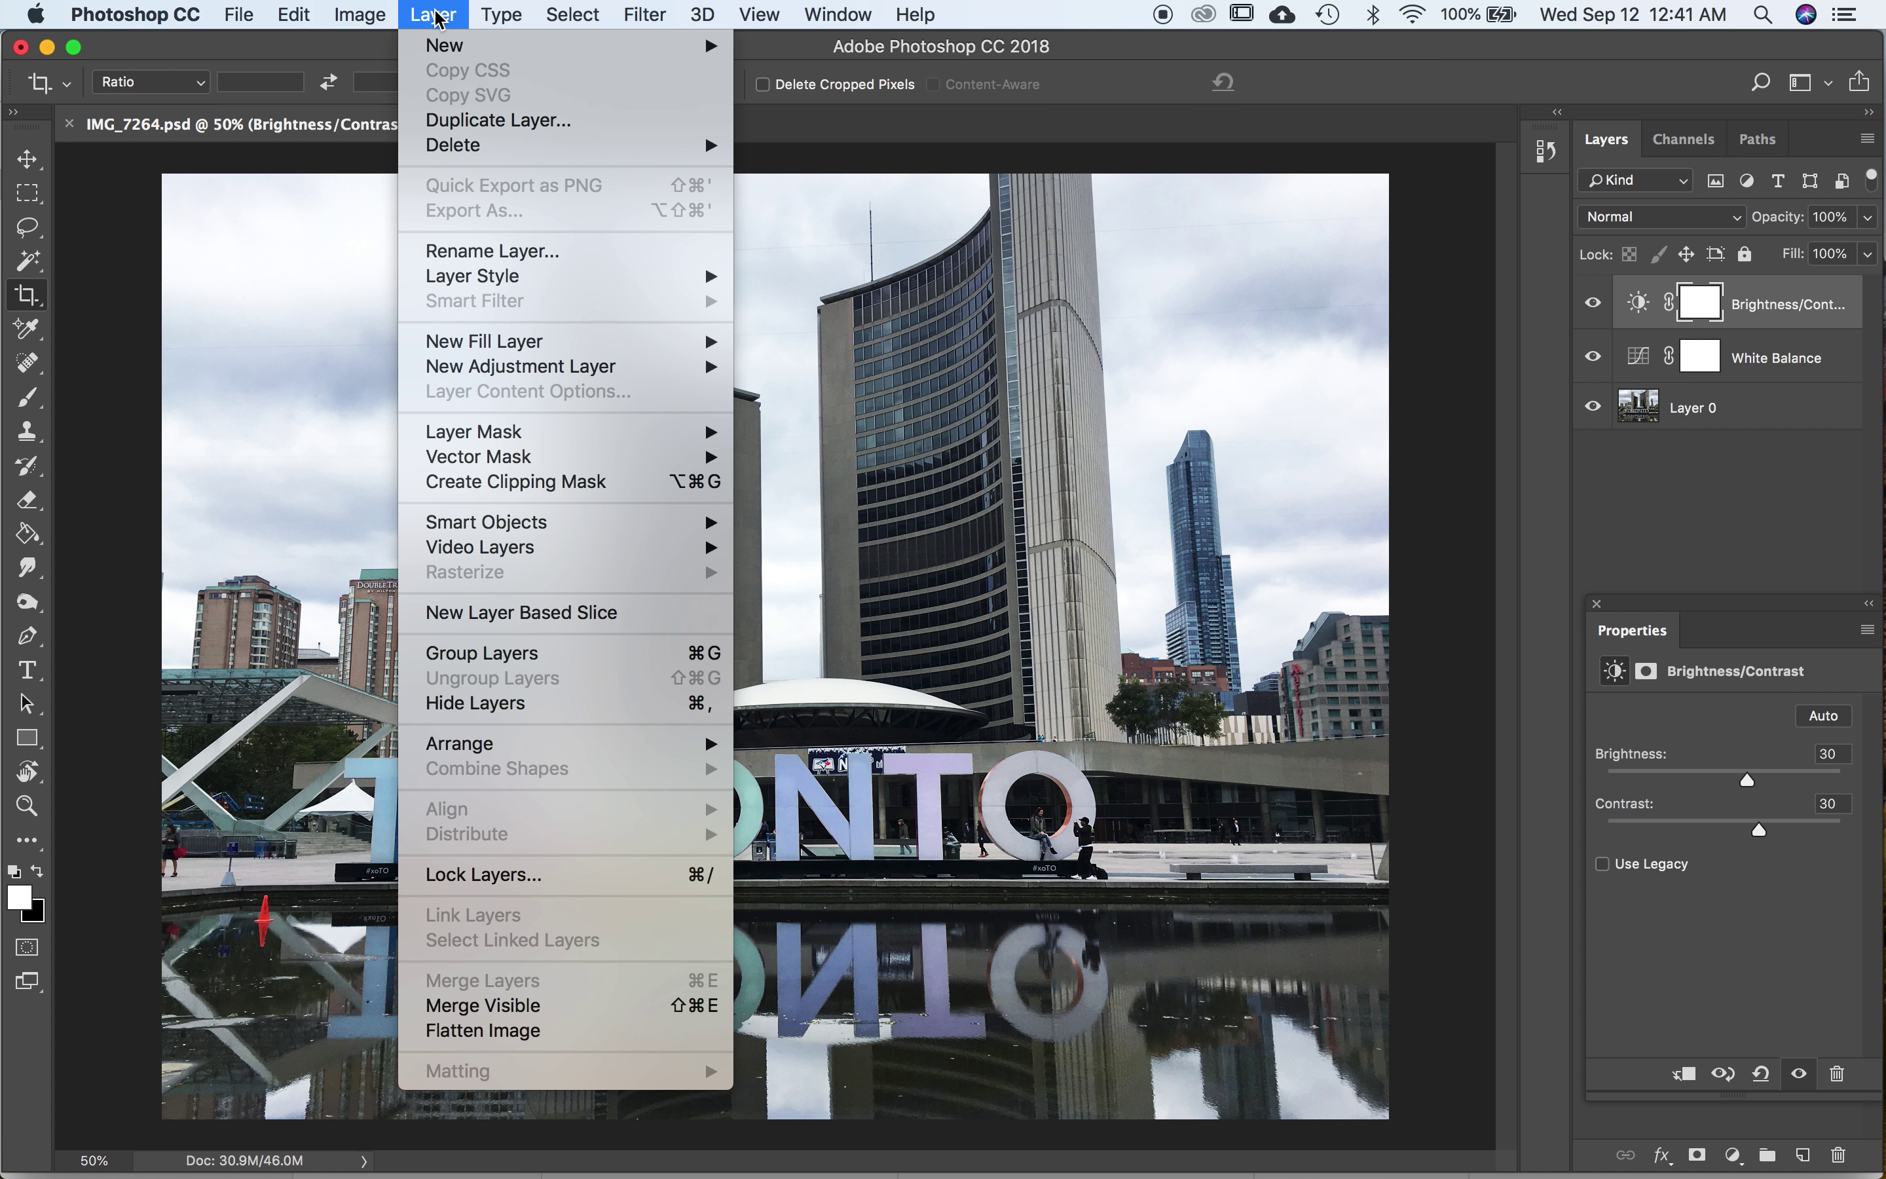
pyautogui.moveTo(602, 376)
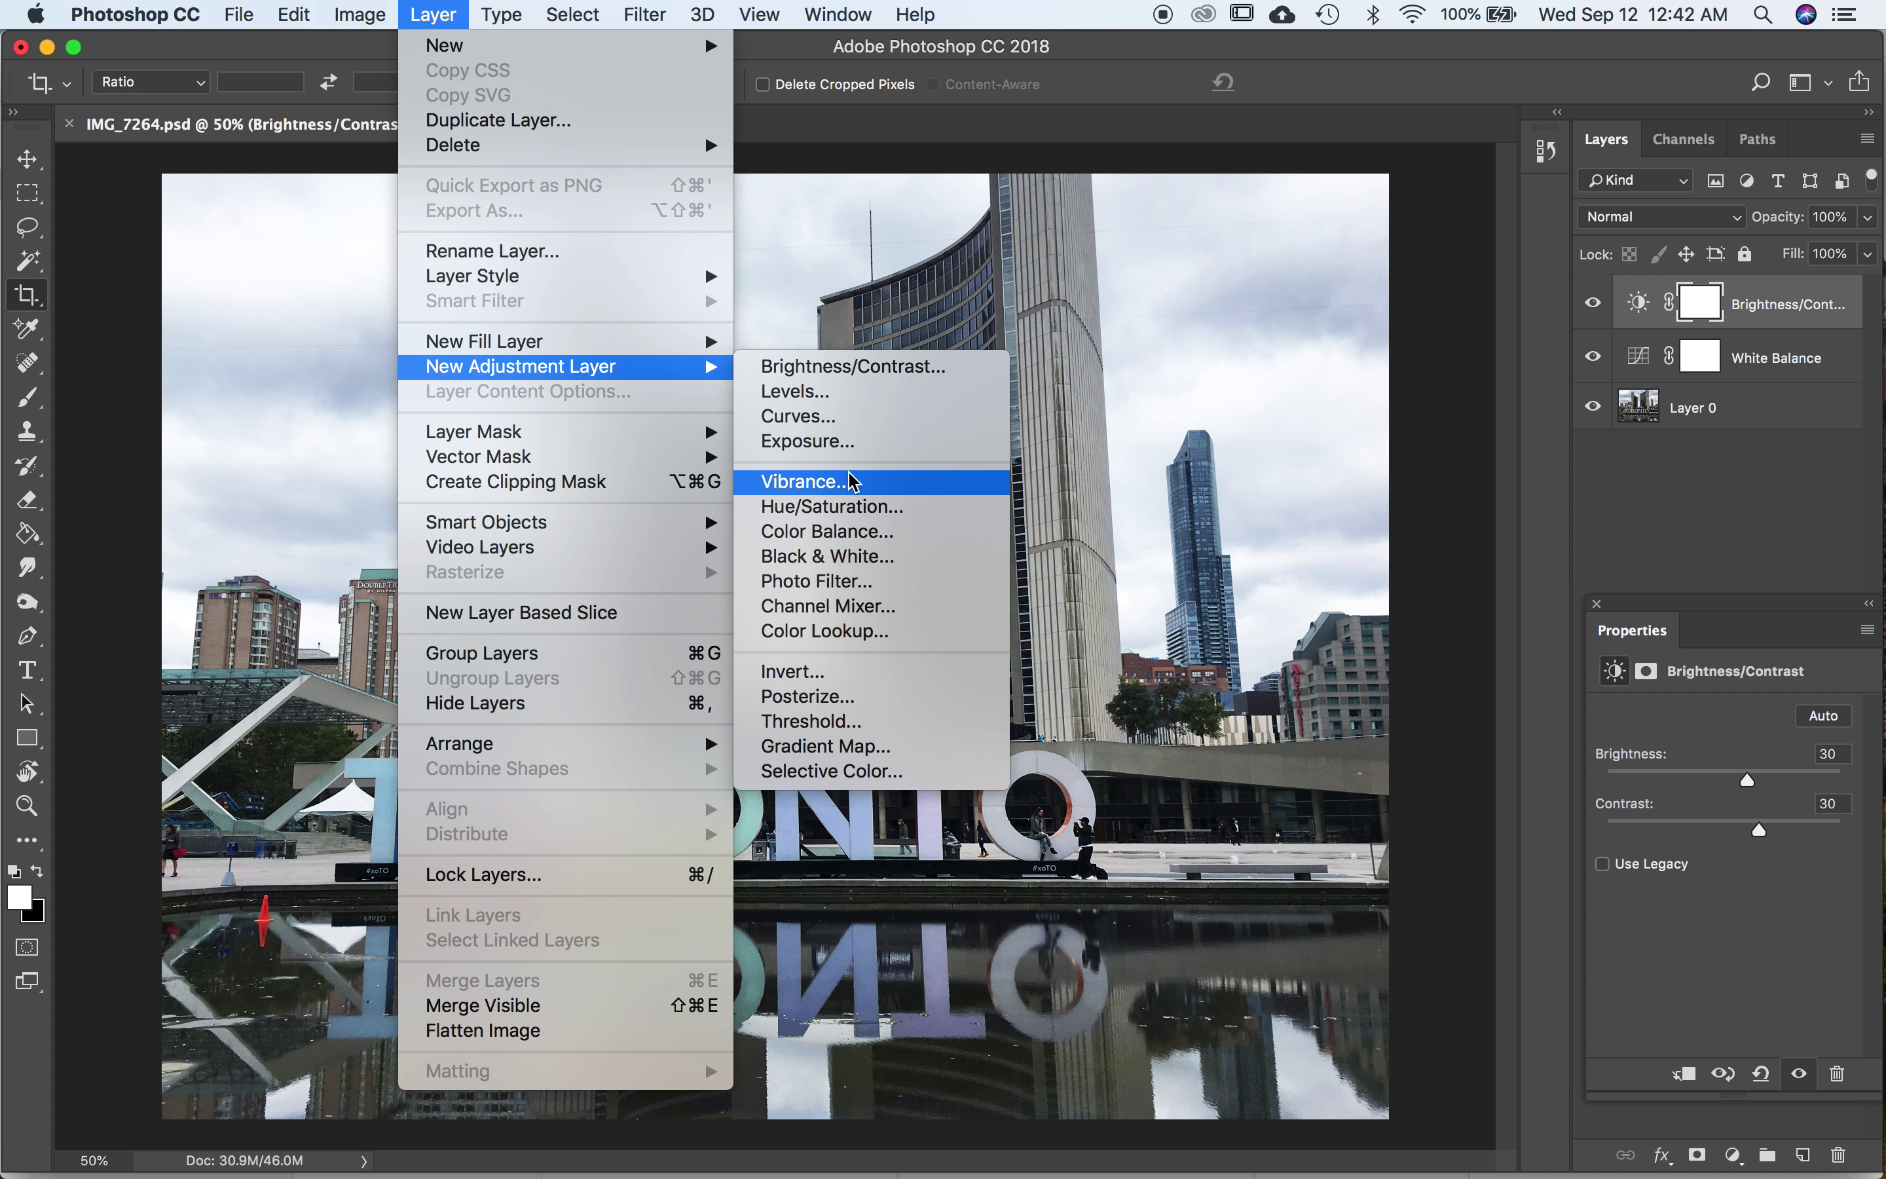
pyautogui.click(889, 494)
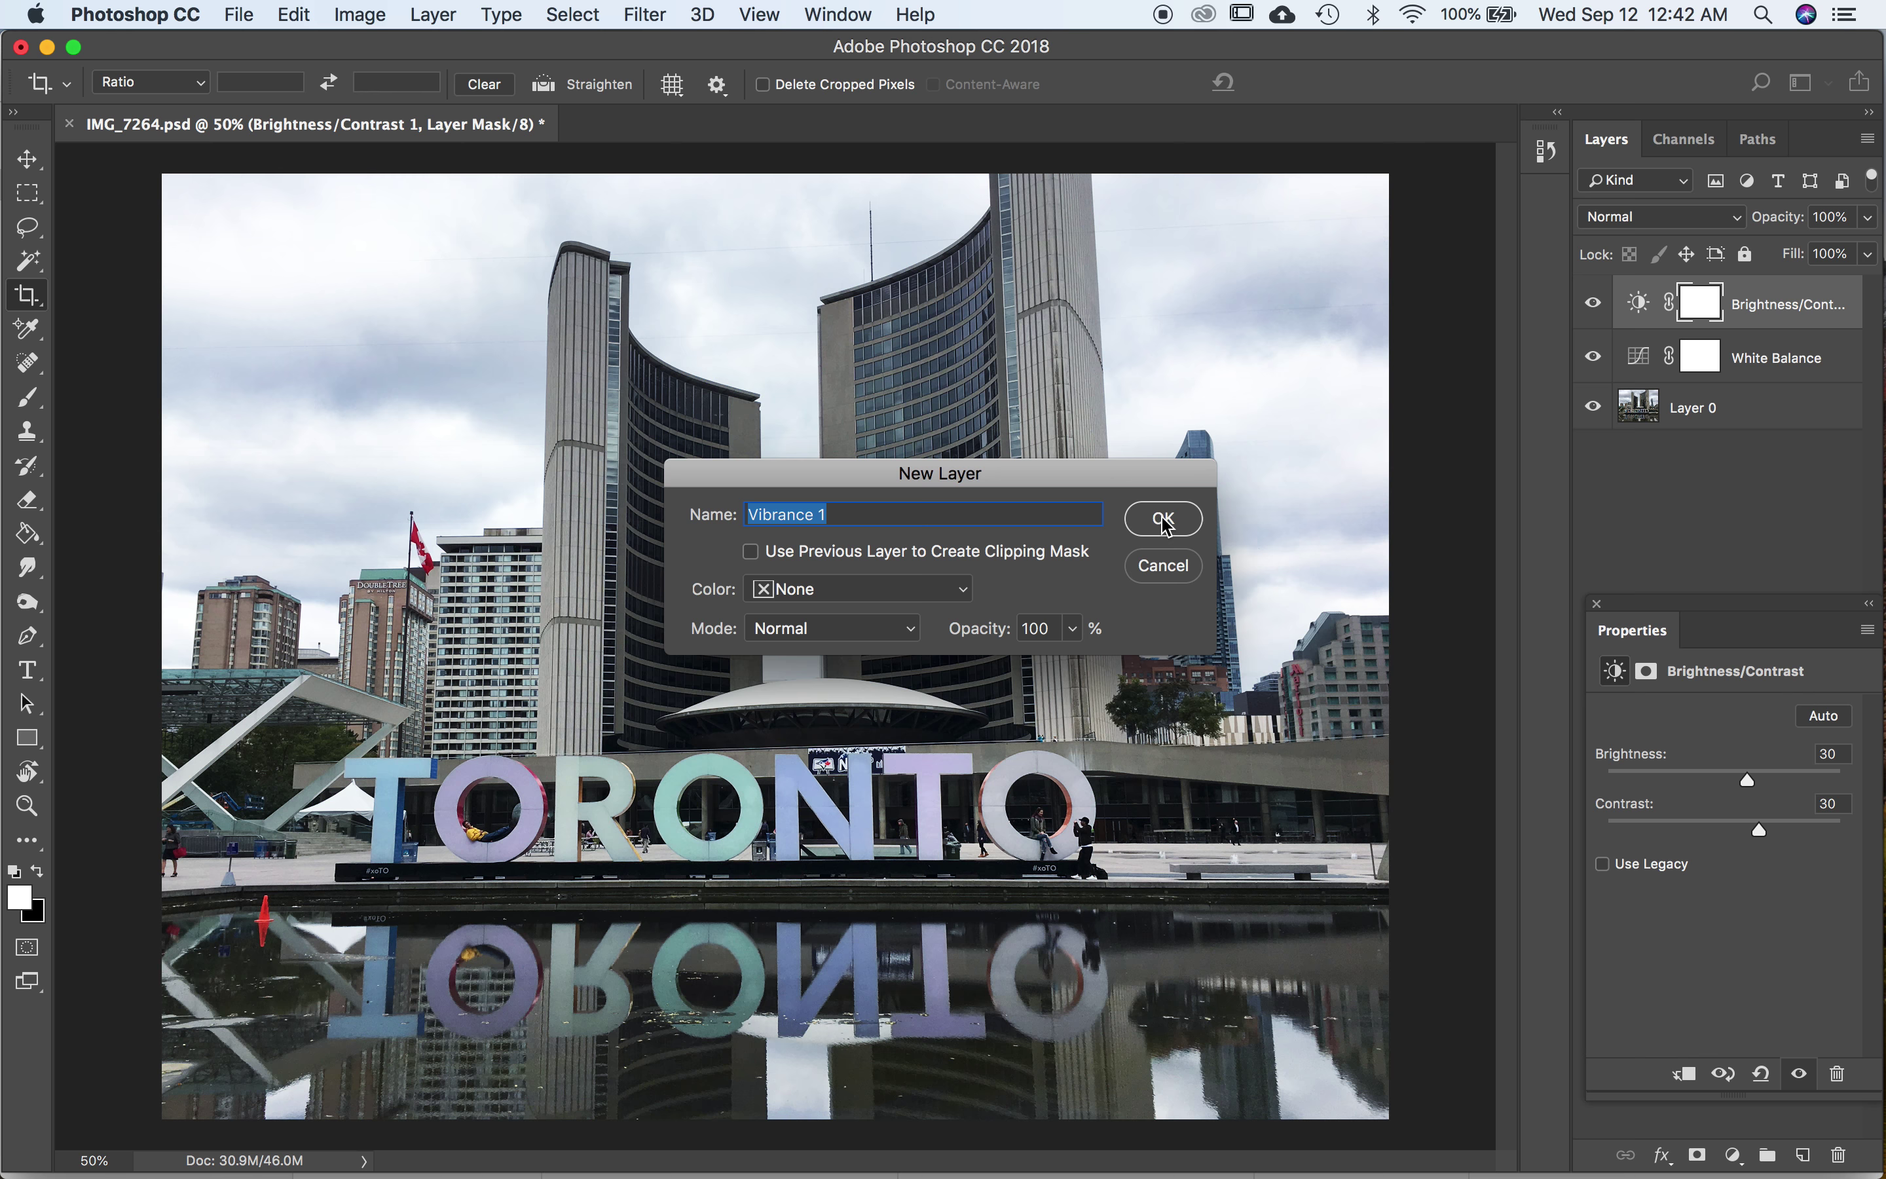
pyautogui.click(1164, 520)
pyautogui.moveTo(1731, 739); pyautogui.dragTo(1769, 738)
# Compare the photo with and without the vibrance boost by repeatedly toggling the Vibrance layer's visibility, ending with it shown
pyautogui.click(1593, 304)
pyautogui.click(1594, 305)
pyautogui.click(1594, 306)
pyautogui.click(1593, 306)
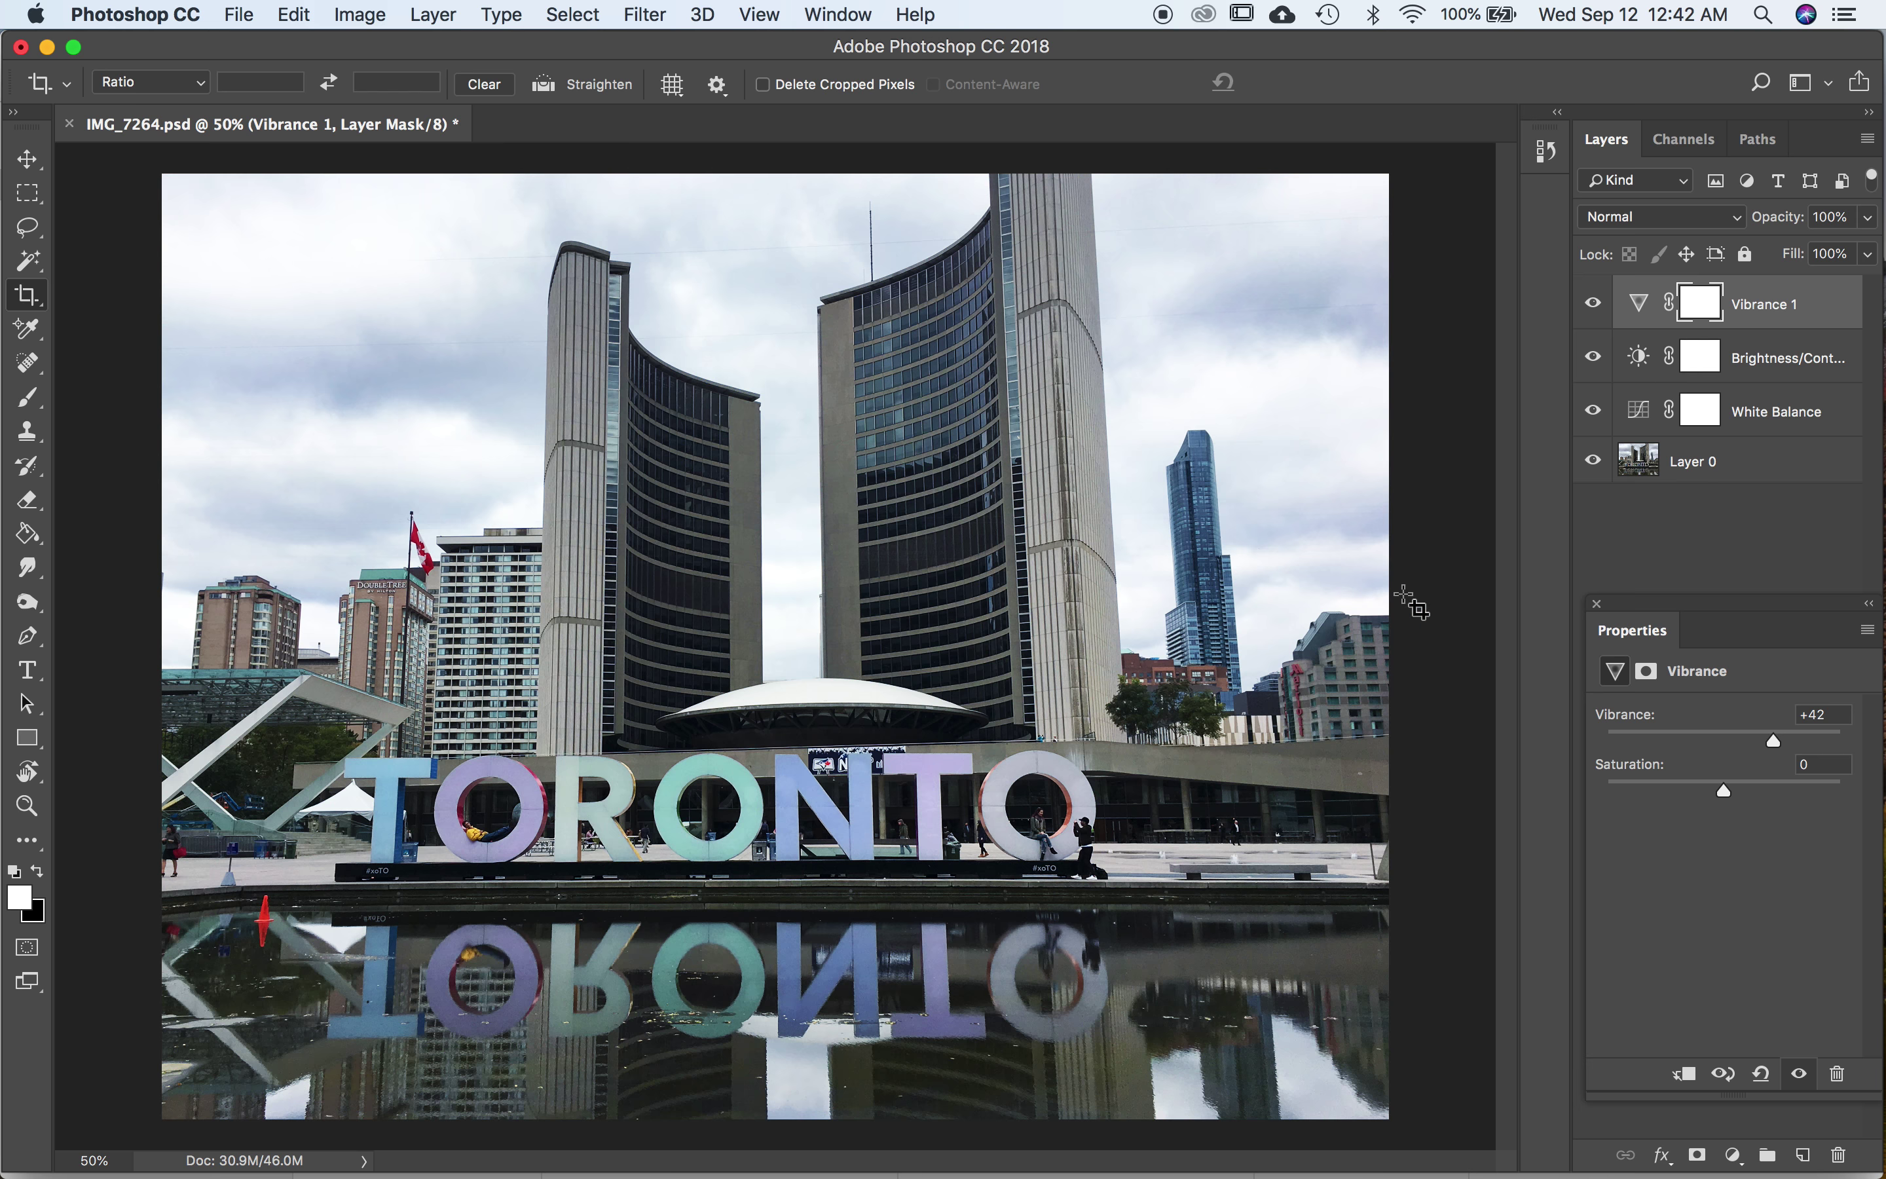
pyautogui.click(1593, 307)
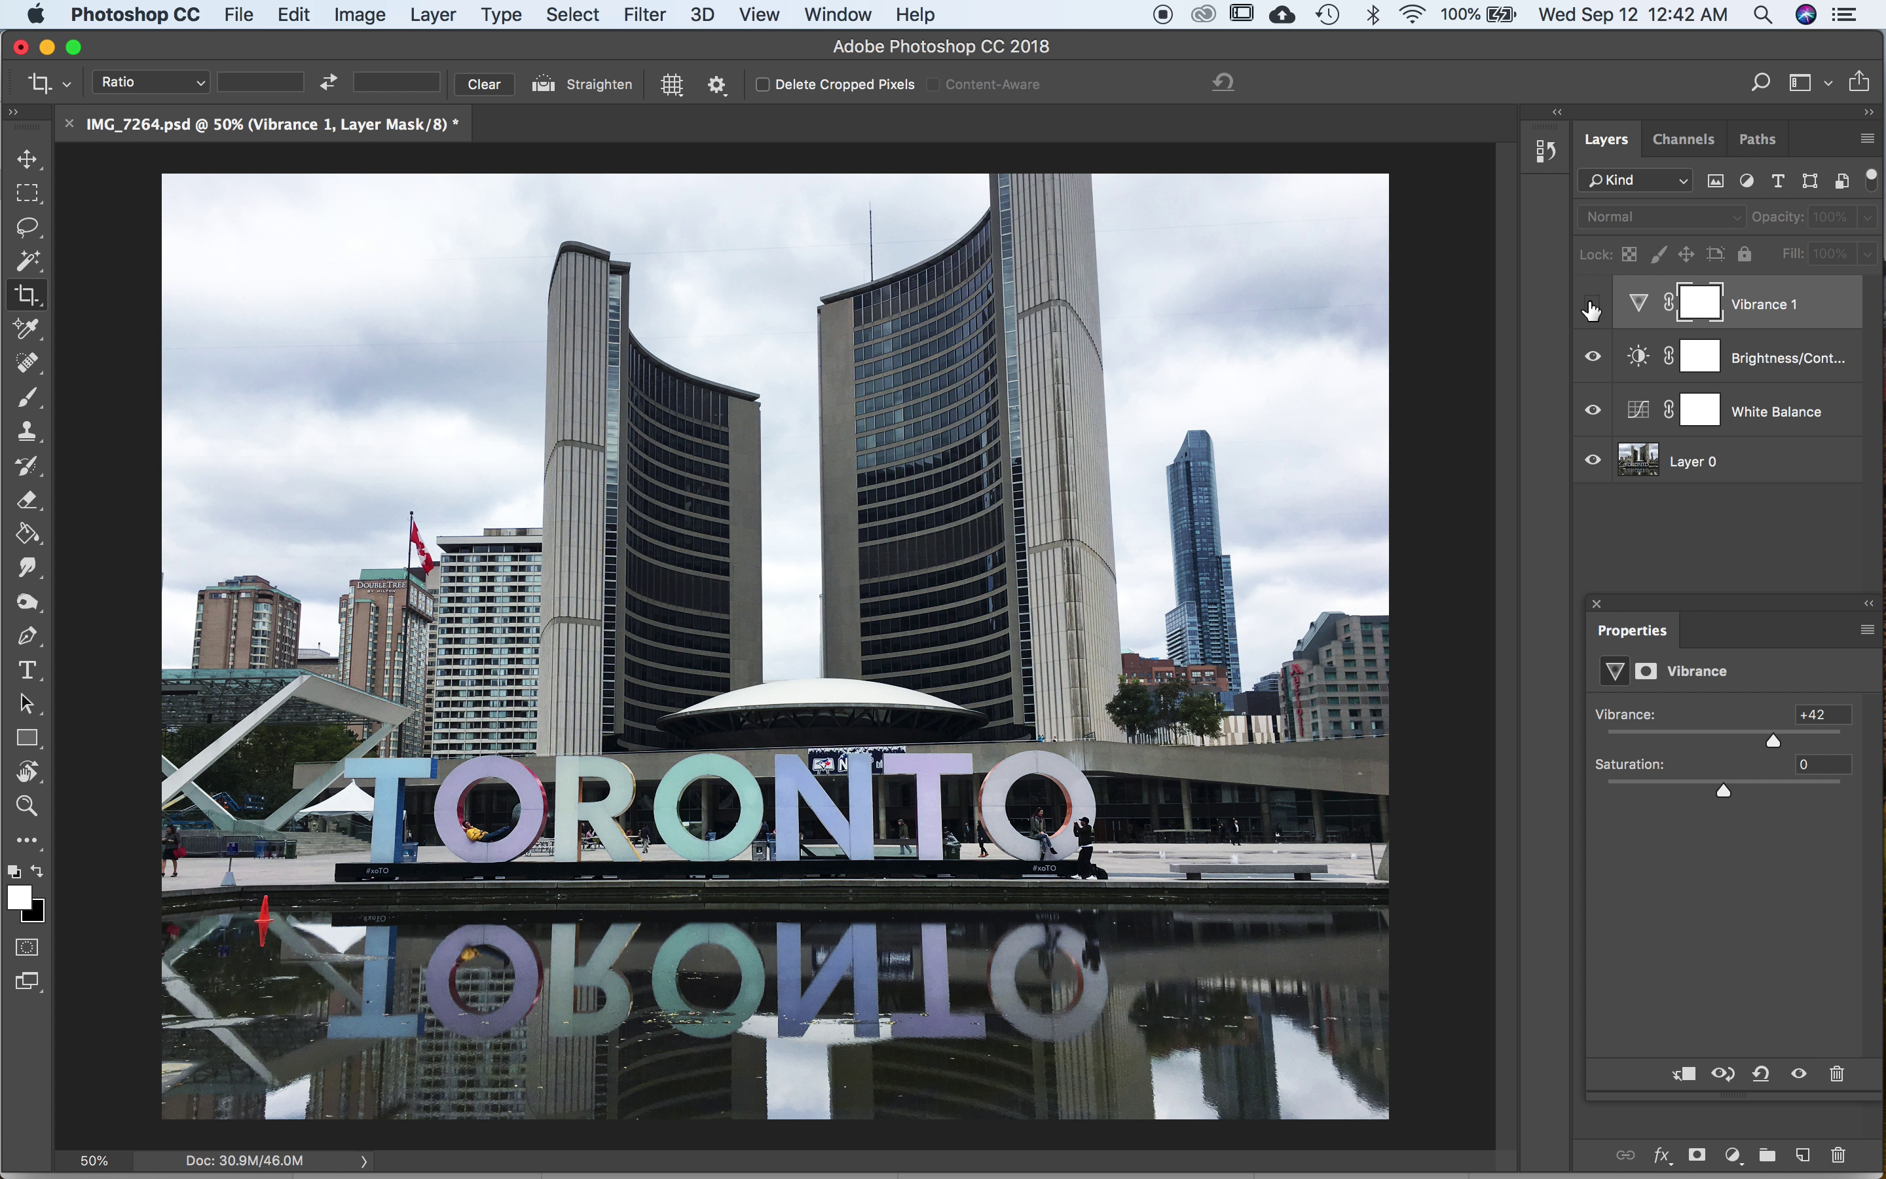
pyautogui.click(1593, 308)
pyautogui.click(1593, 310)
pyautogui.click(1593, 310)
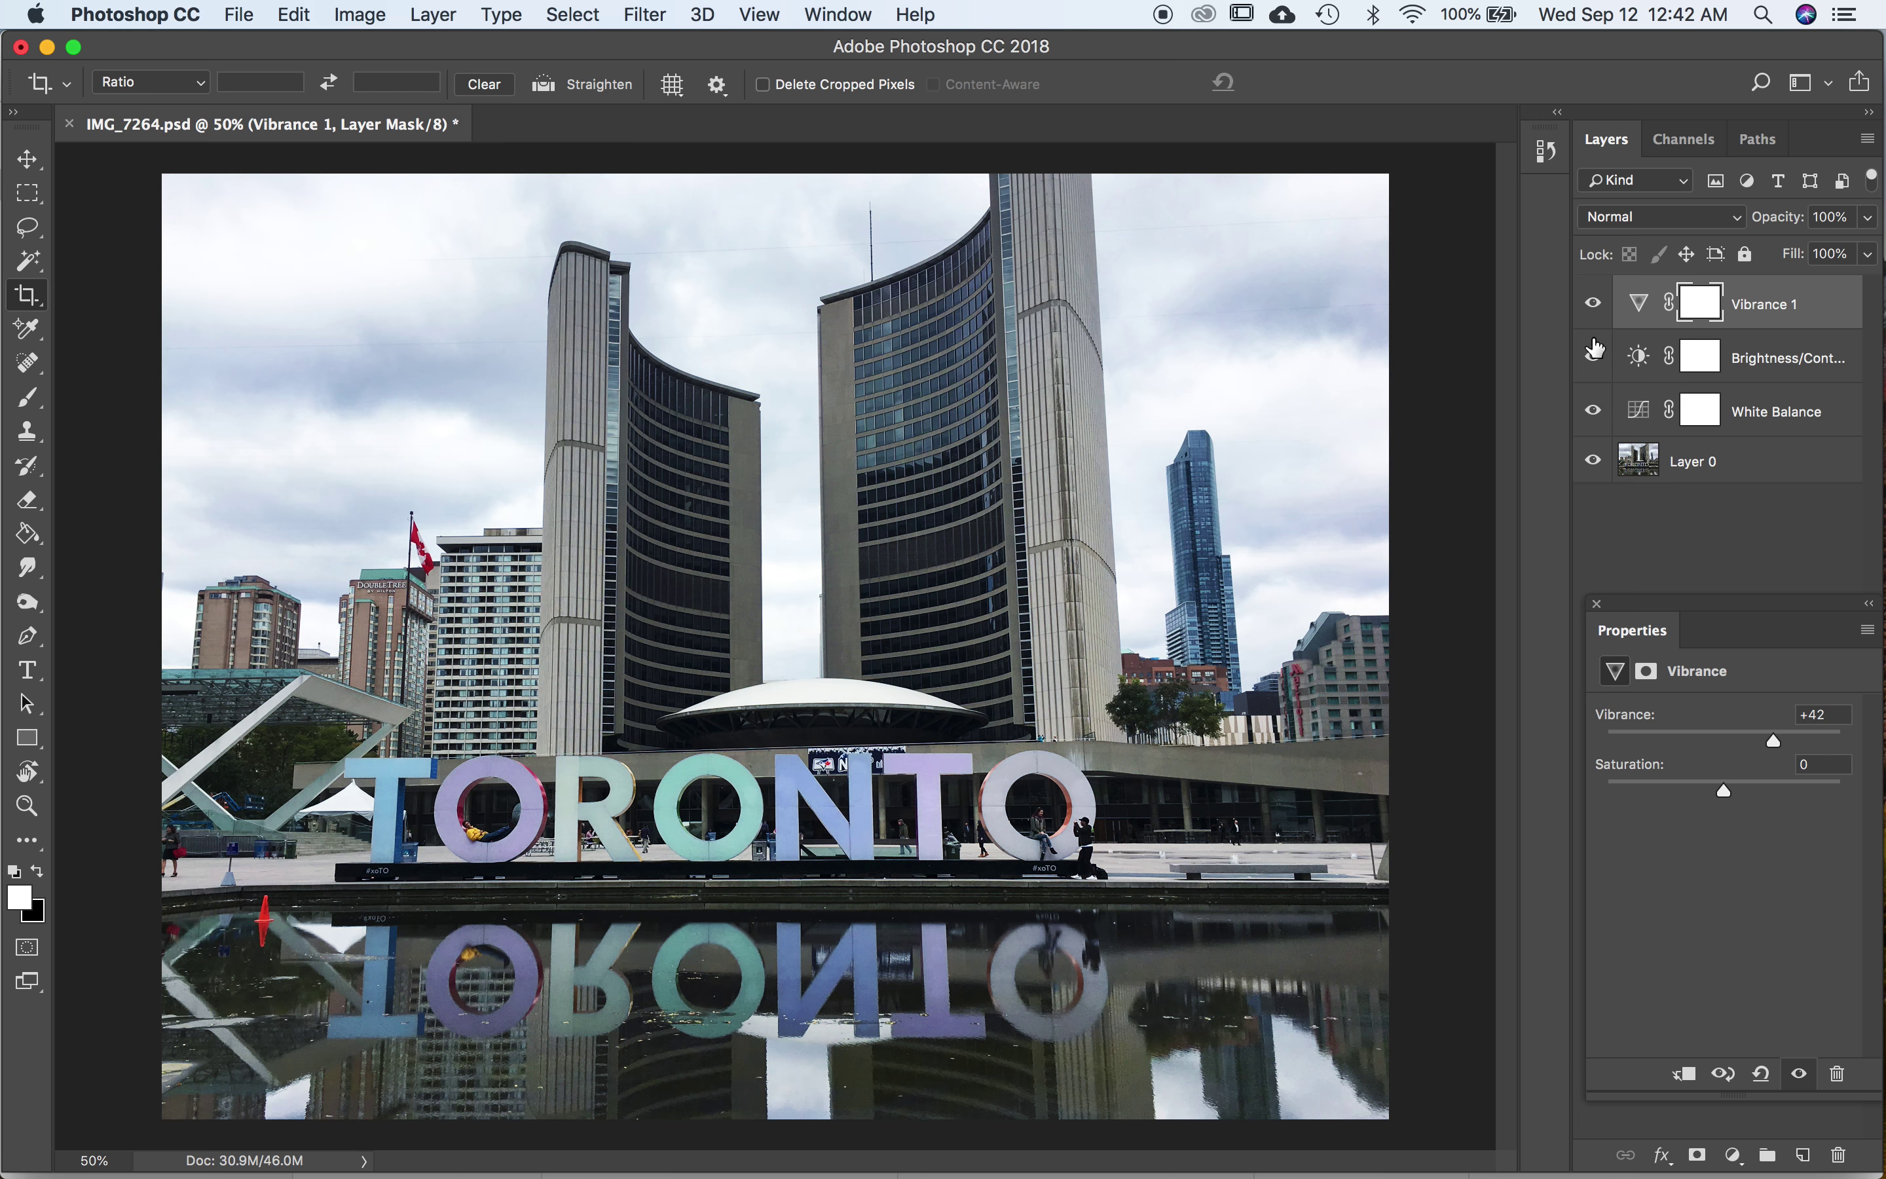
pyautogui.click(1595, 306)
pyautogui.click(1594, 308)
pyautogui.click(1594, 308)
pyautogui.click(1594, 308)
# Set the Vibrance layer's saturation to +14 and compare the photo with the layer hidden and shown, ending with it shown
pyautogui.moveTo(1724, 791); pyautogui.dragTo(1743, 794)
pyautogui.click(1593, 306)
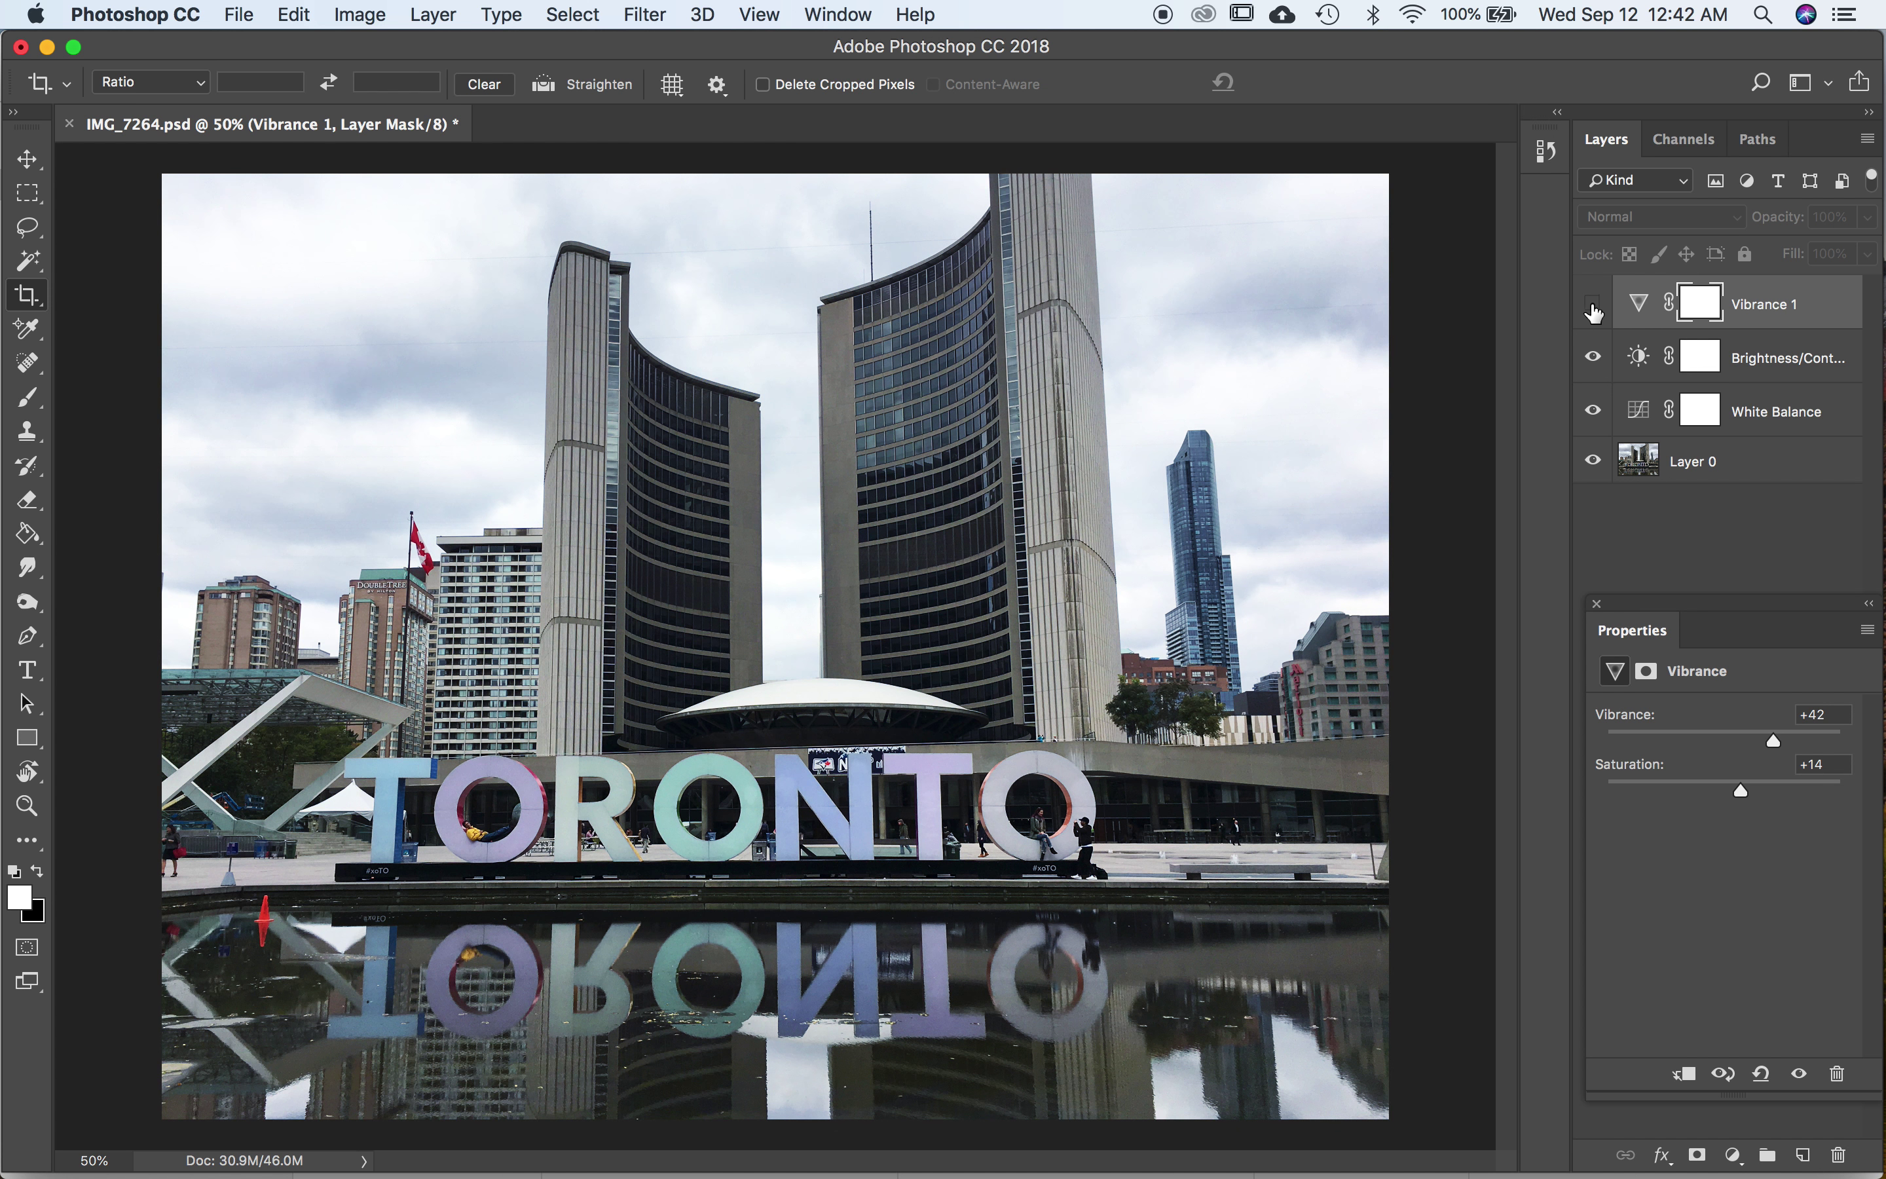
pyautogui.click(1594, 306)
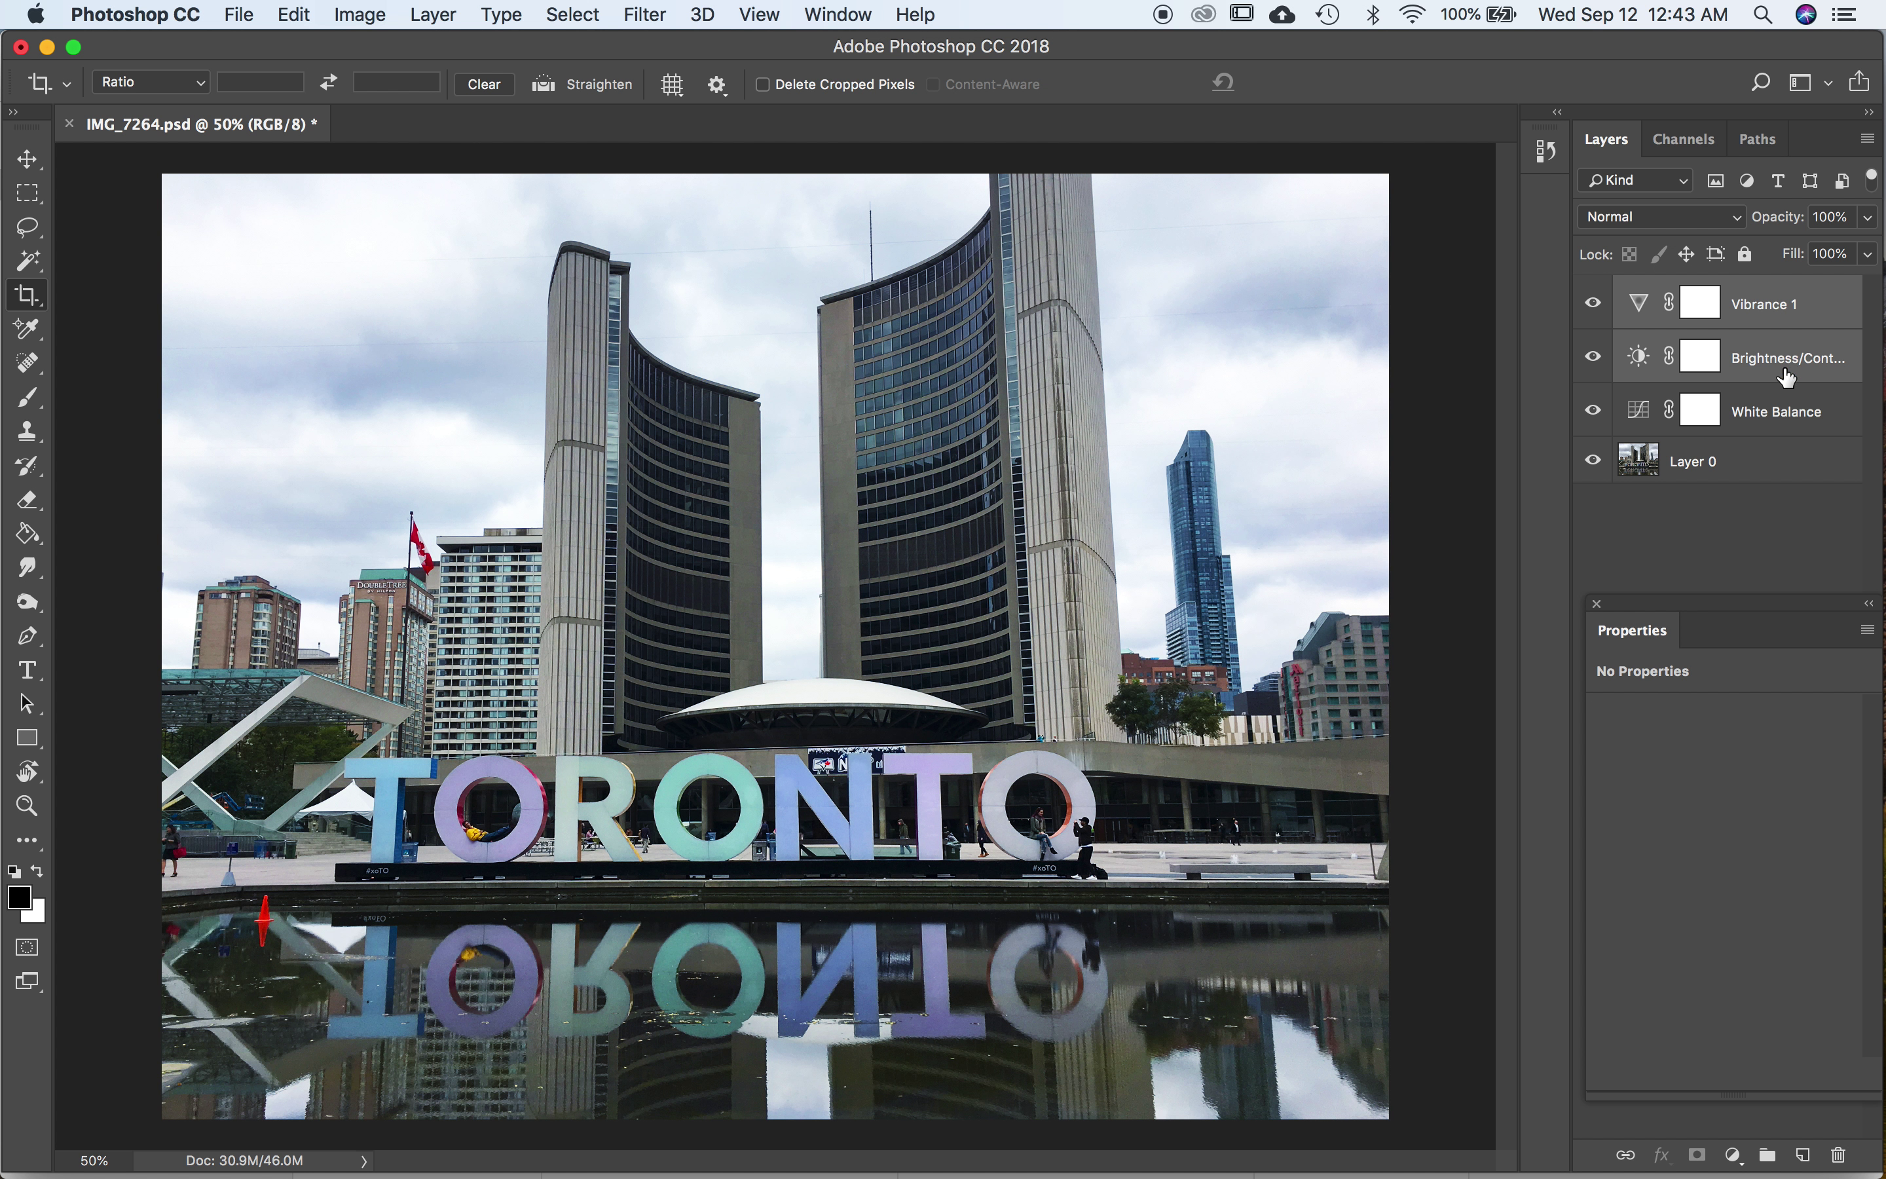
# Group the Vibrance, Brightness/Contrast and White Balance adjustment layers, check the group's contents, and leave the group collapsed
pyautogui.keyDown('shift'); pyautogui.click(1783, 412); pyautogui.keyUp('shift')
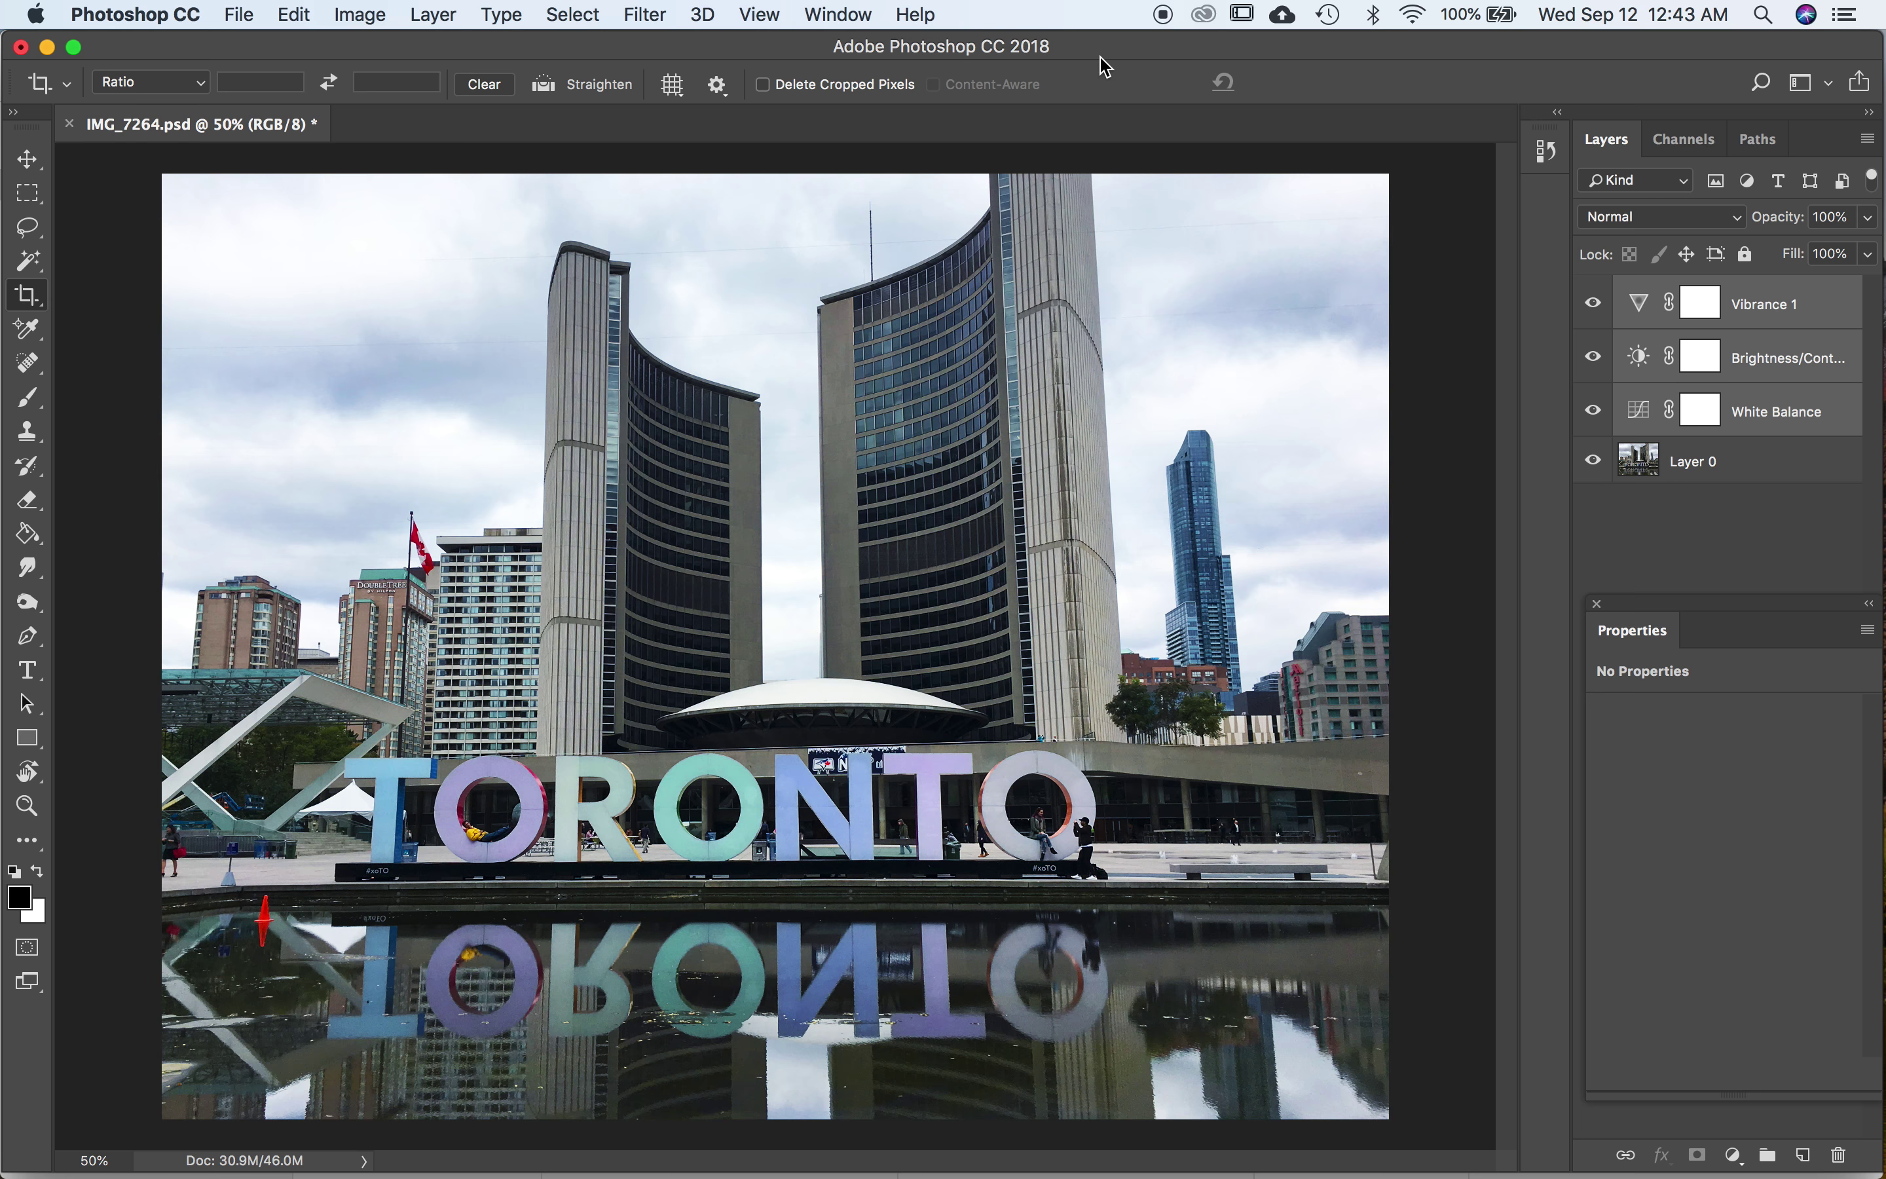
pyautogui.click(430, 16)
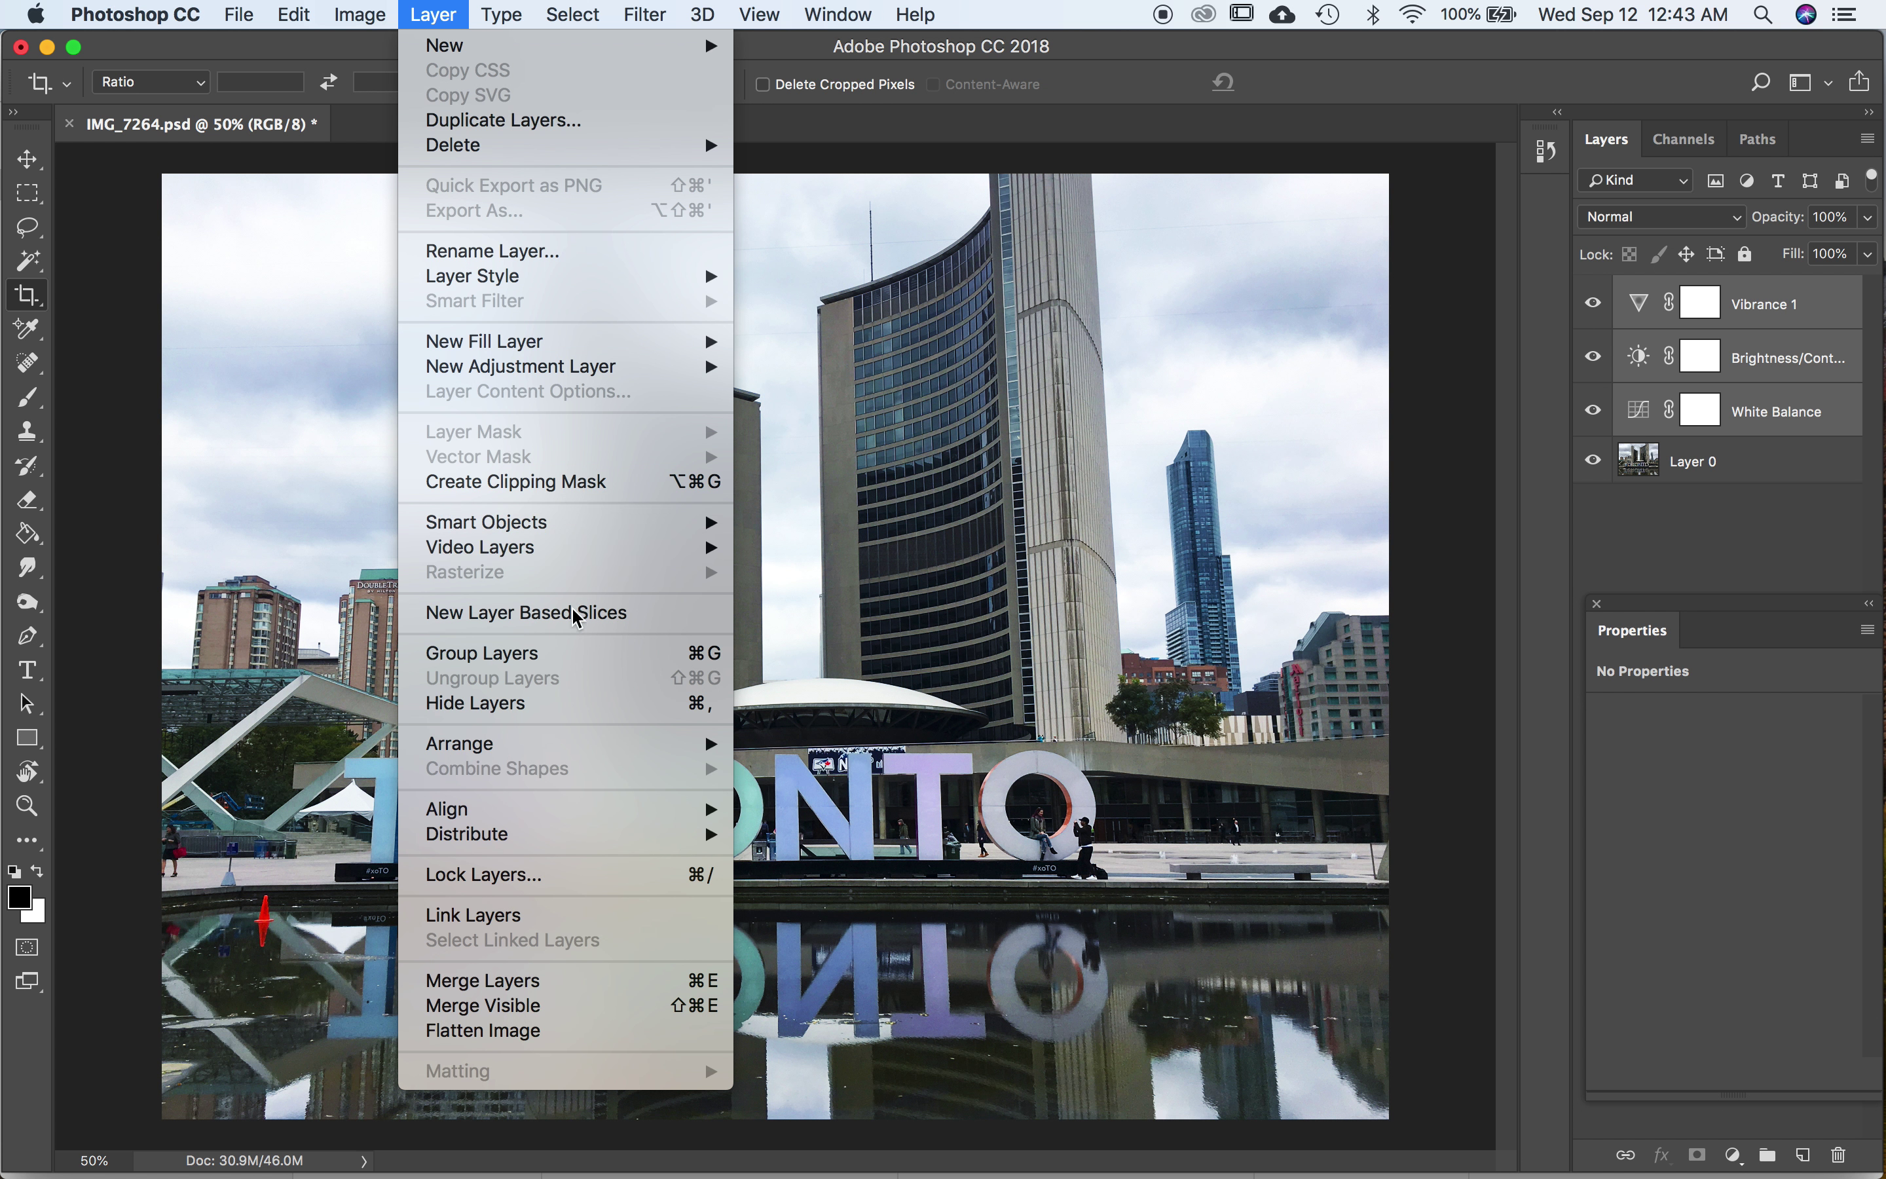
pyautogui.click(587, 655)
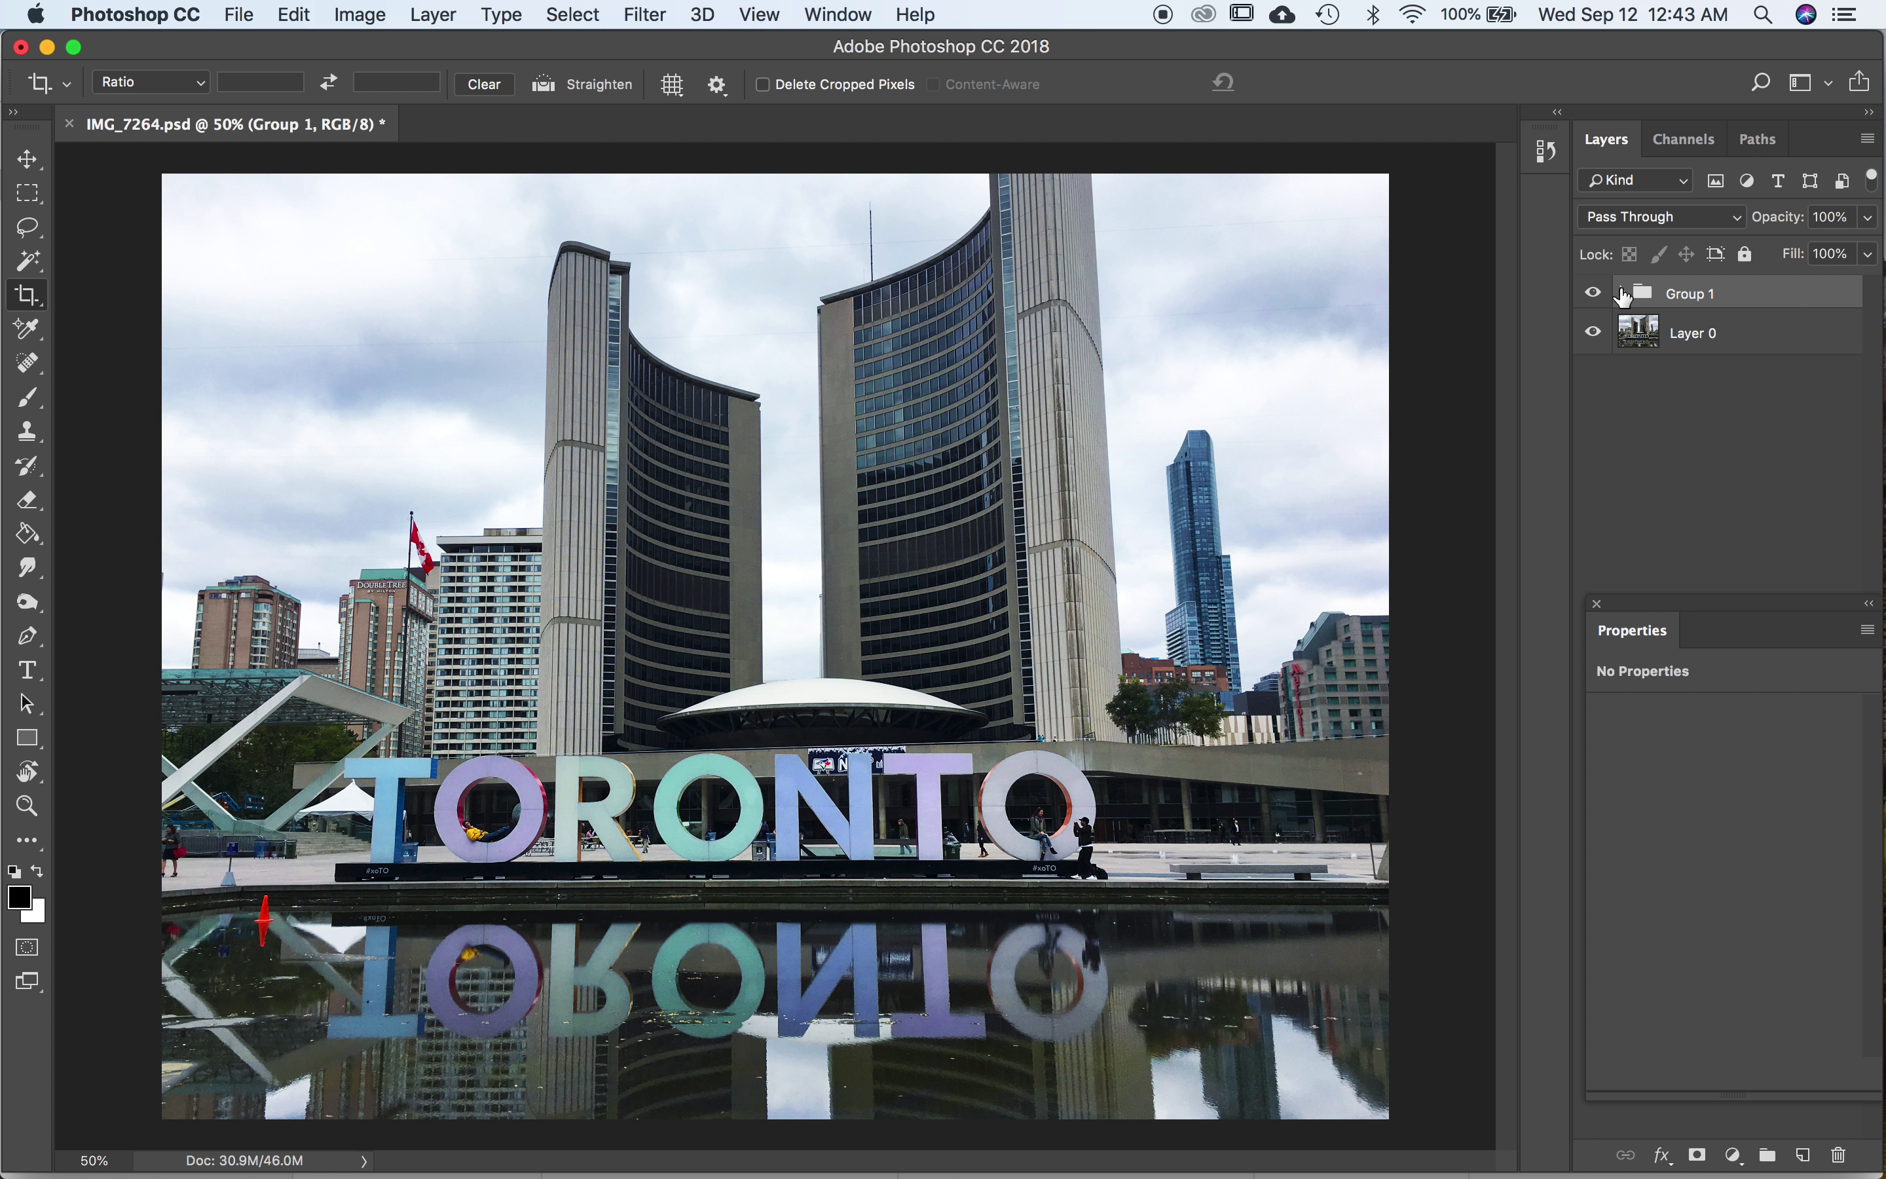
pyautogui.click(1624, 294)
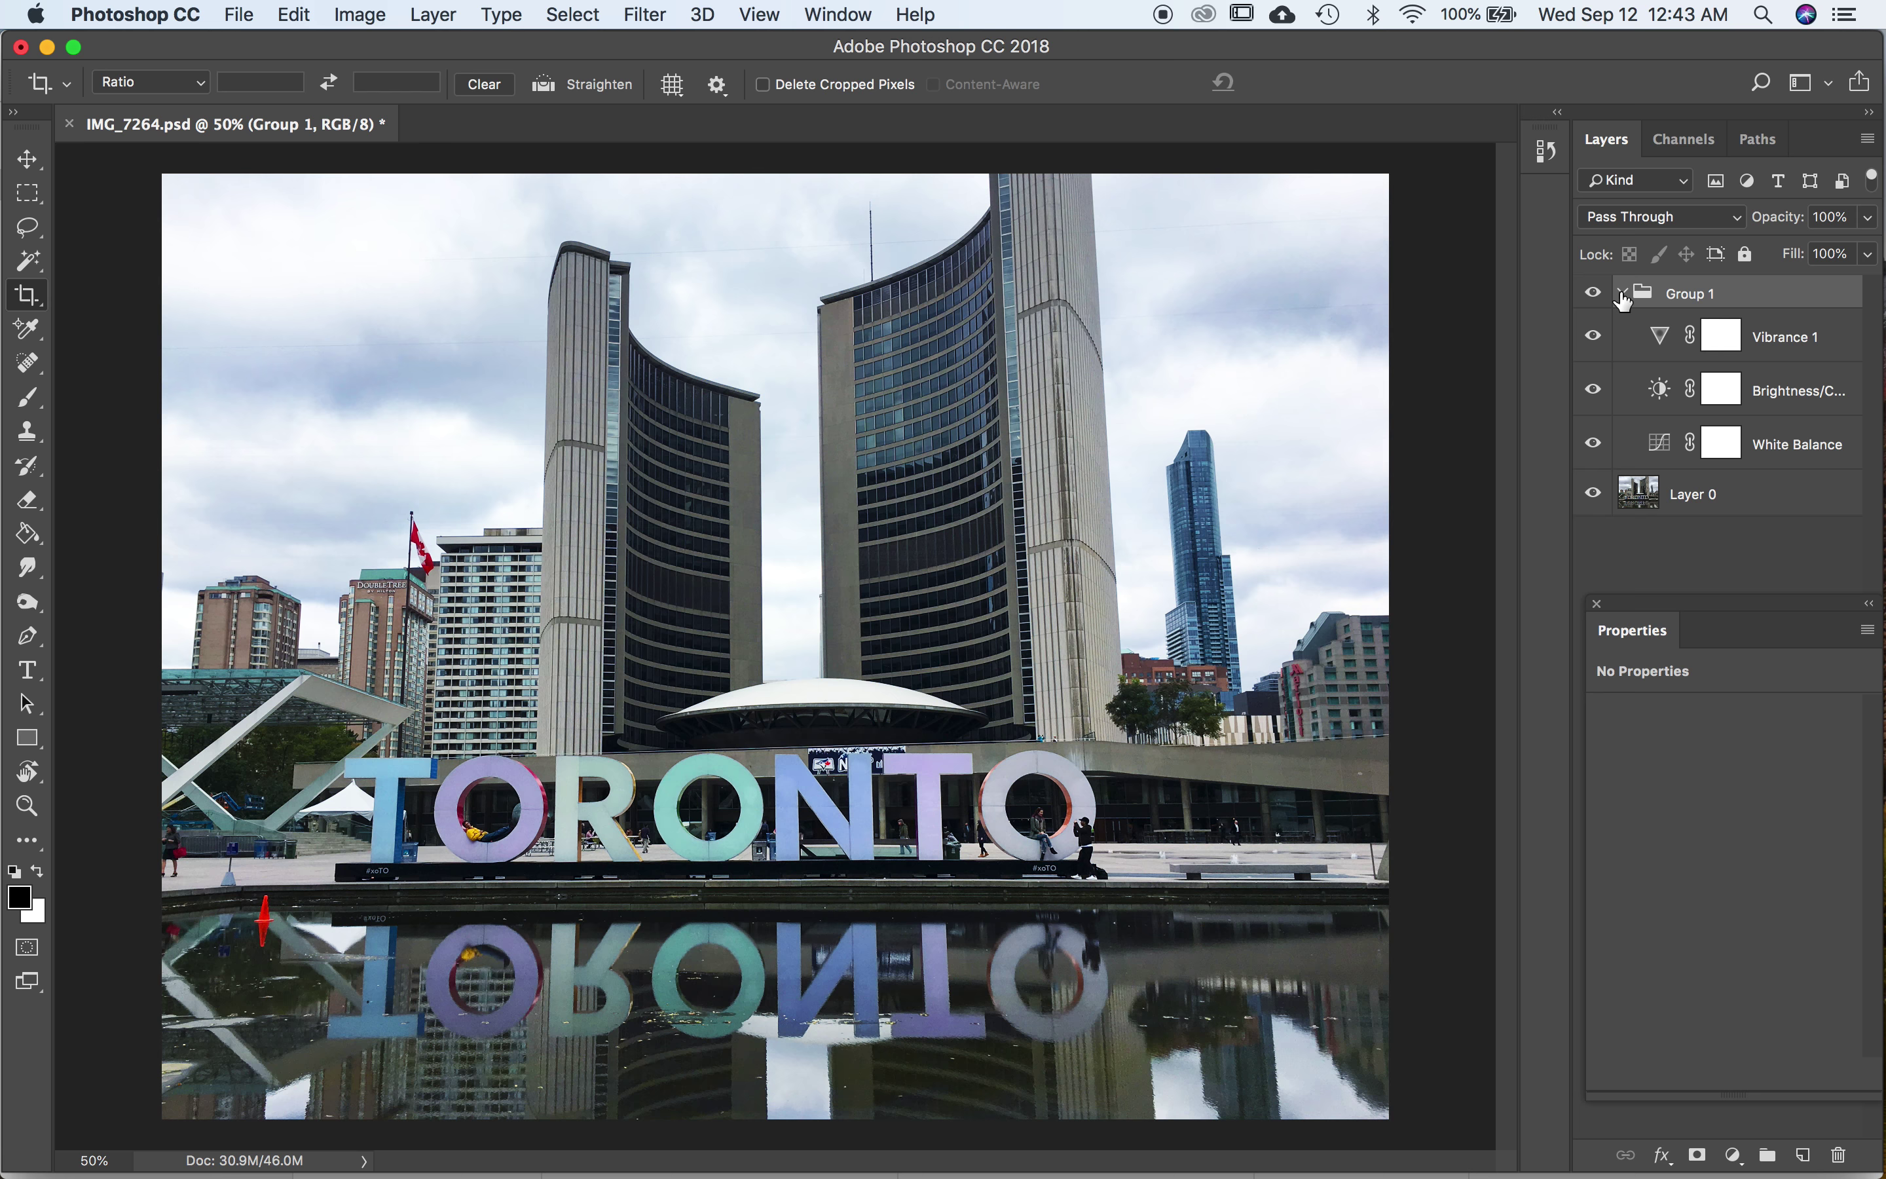
pyautogui.click(1621, 294)
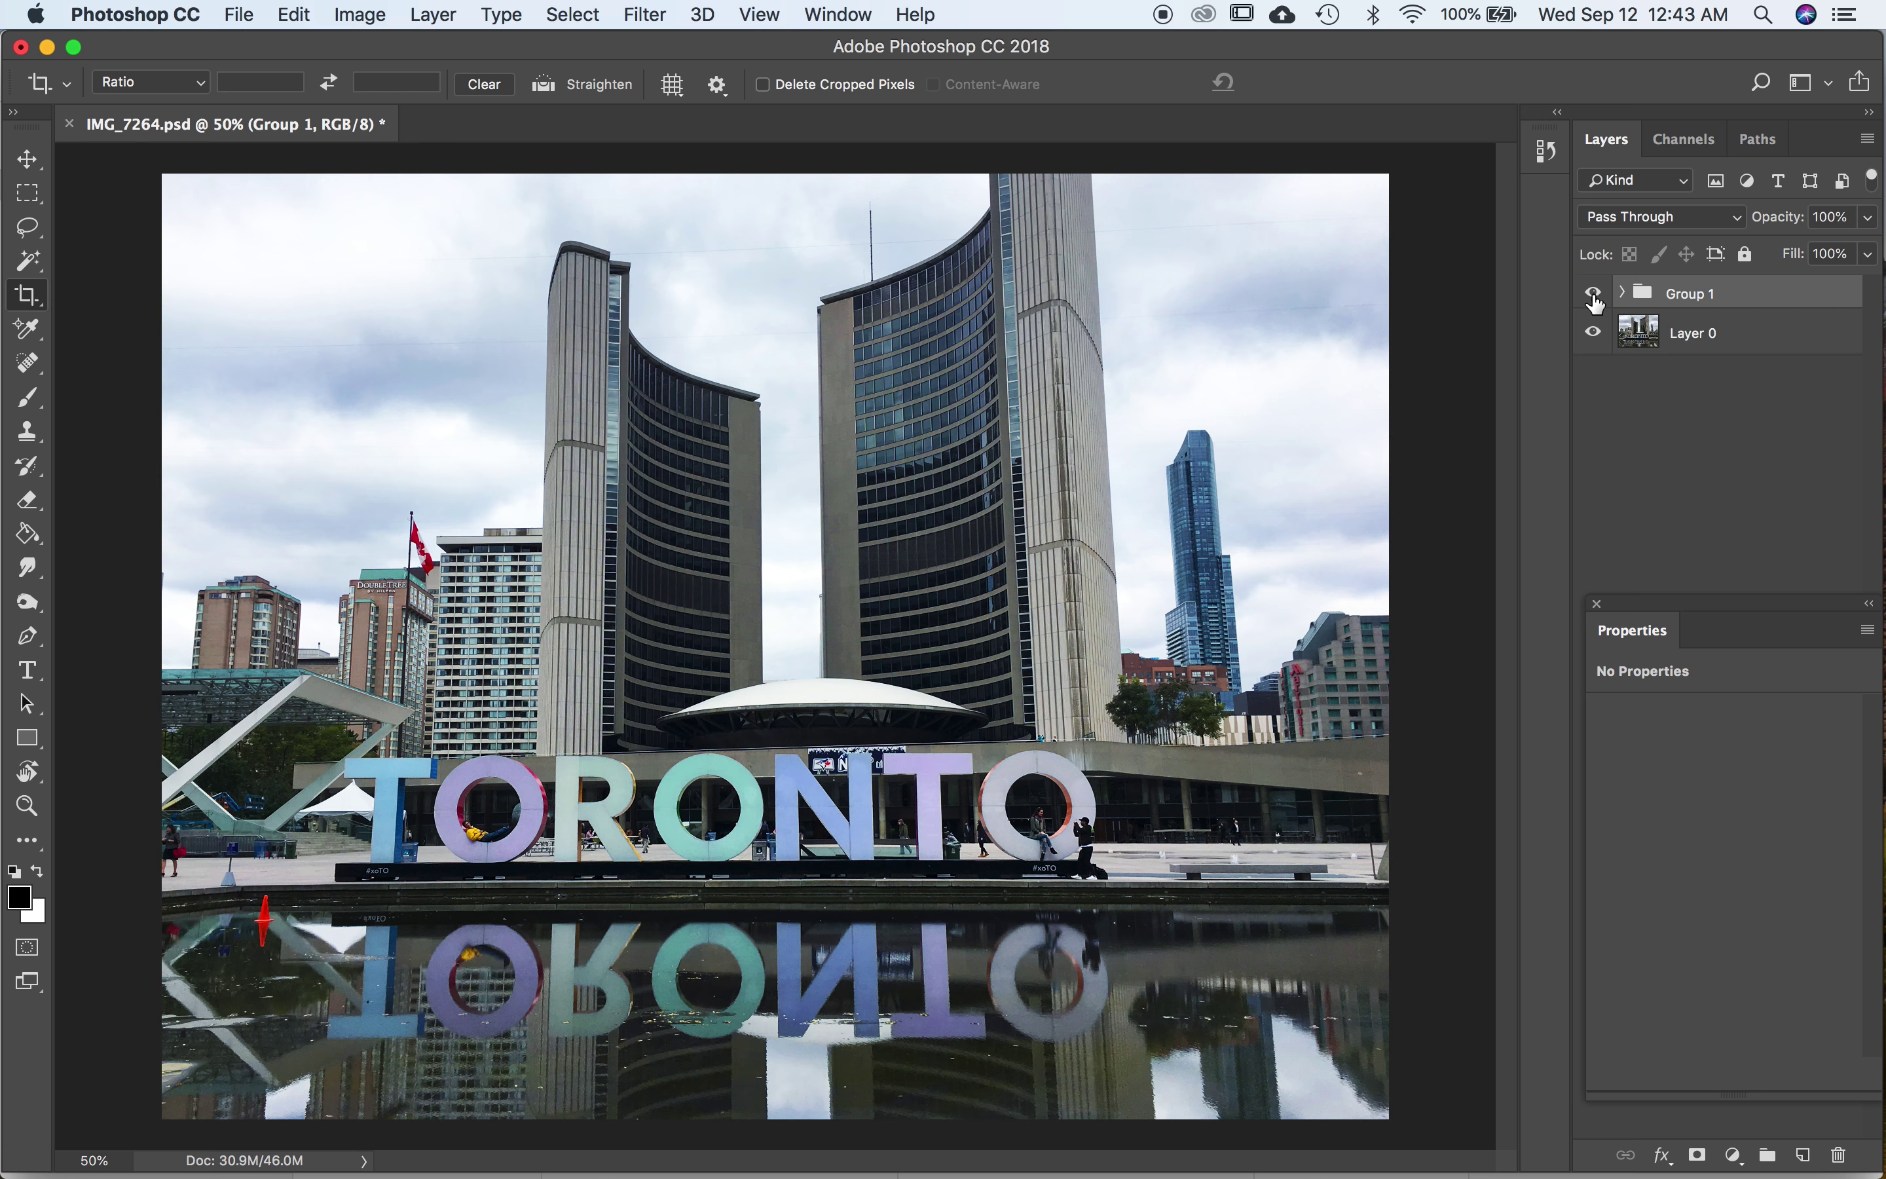
# Compare the original and edited photo by toggling the adjustment group's visibility twice, ending with it shown
pyautogui.click(1594, 296)
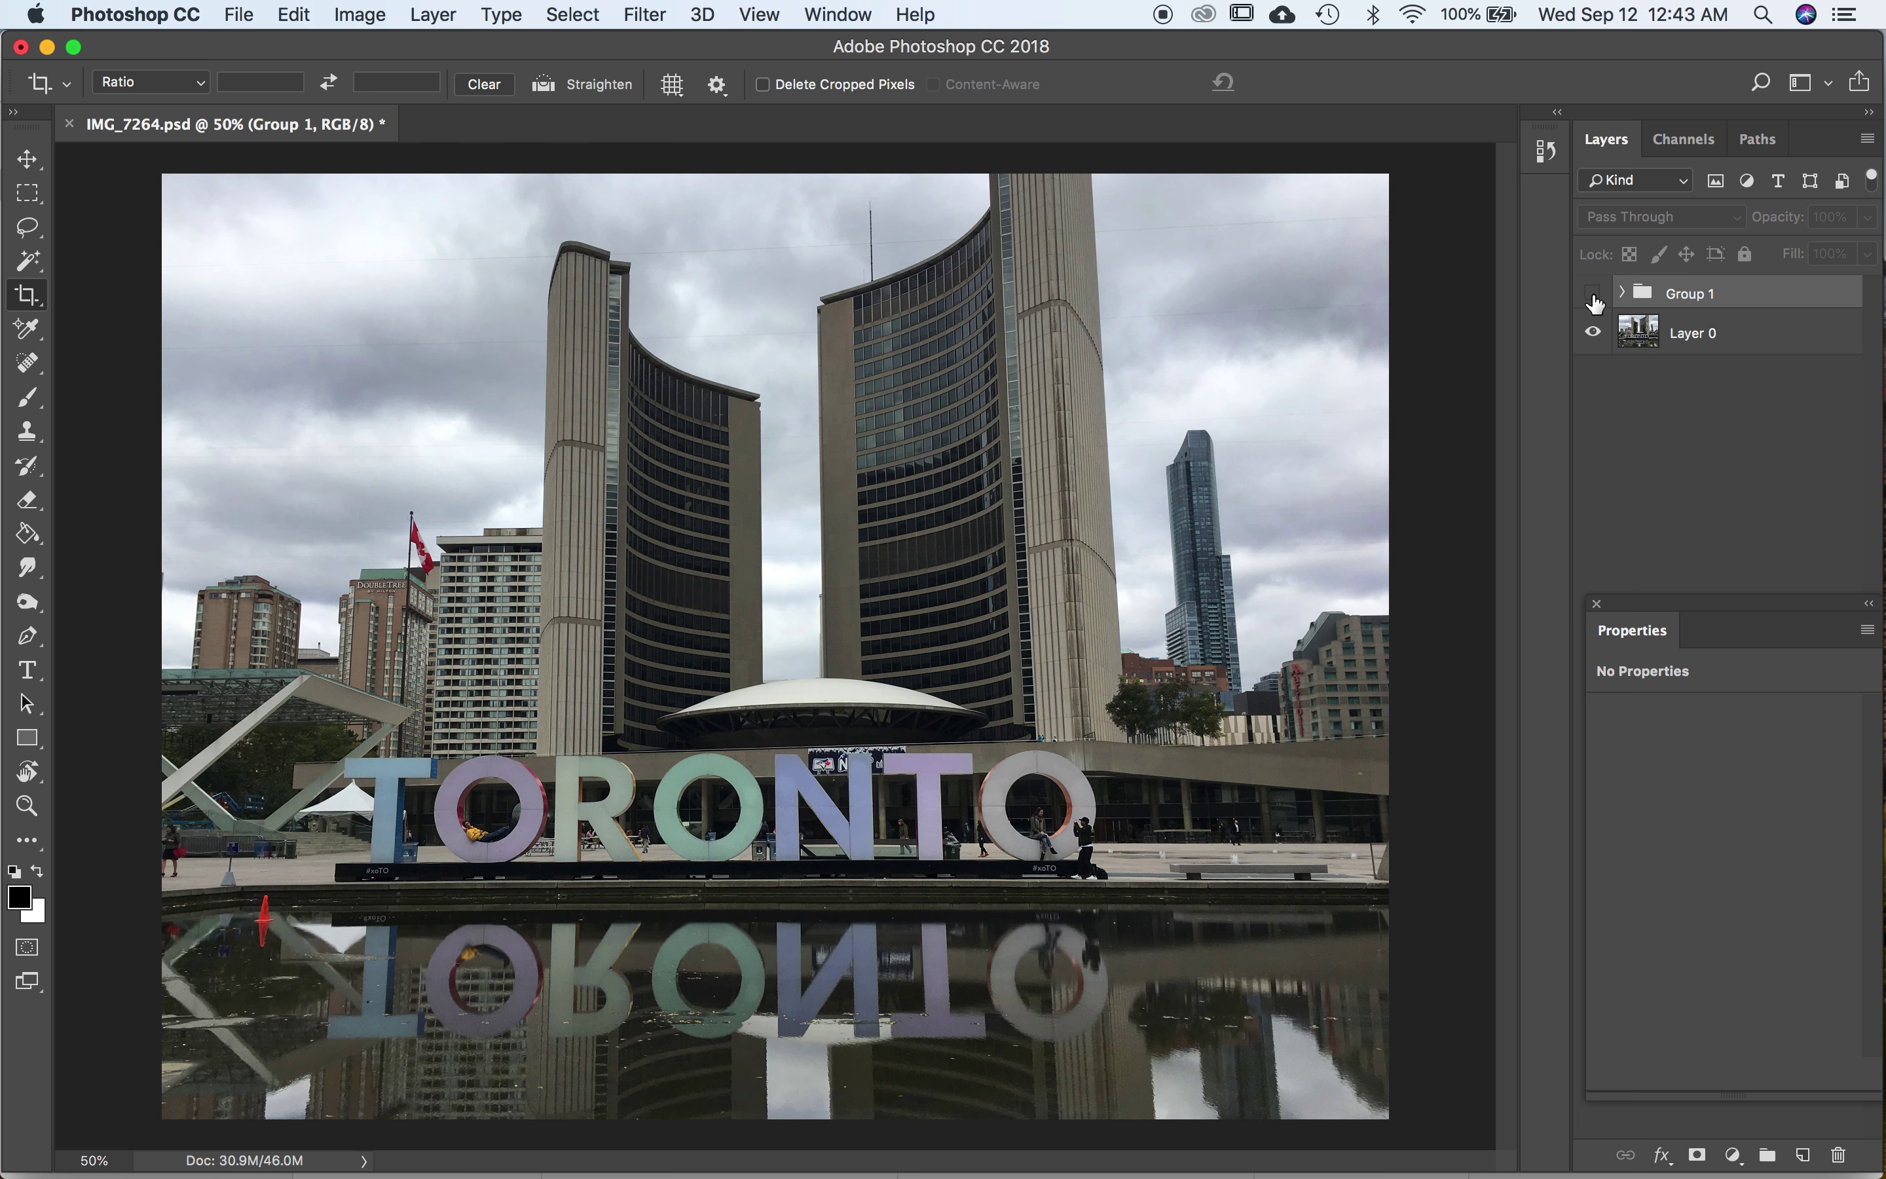
pyautogui.click(1594, 296)
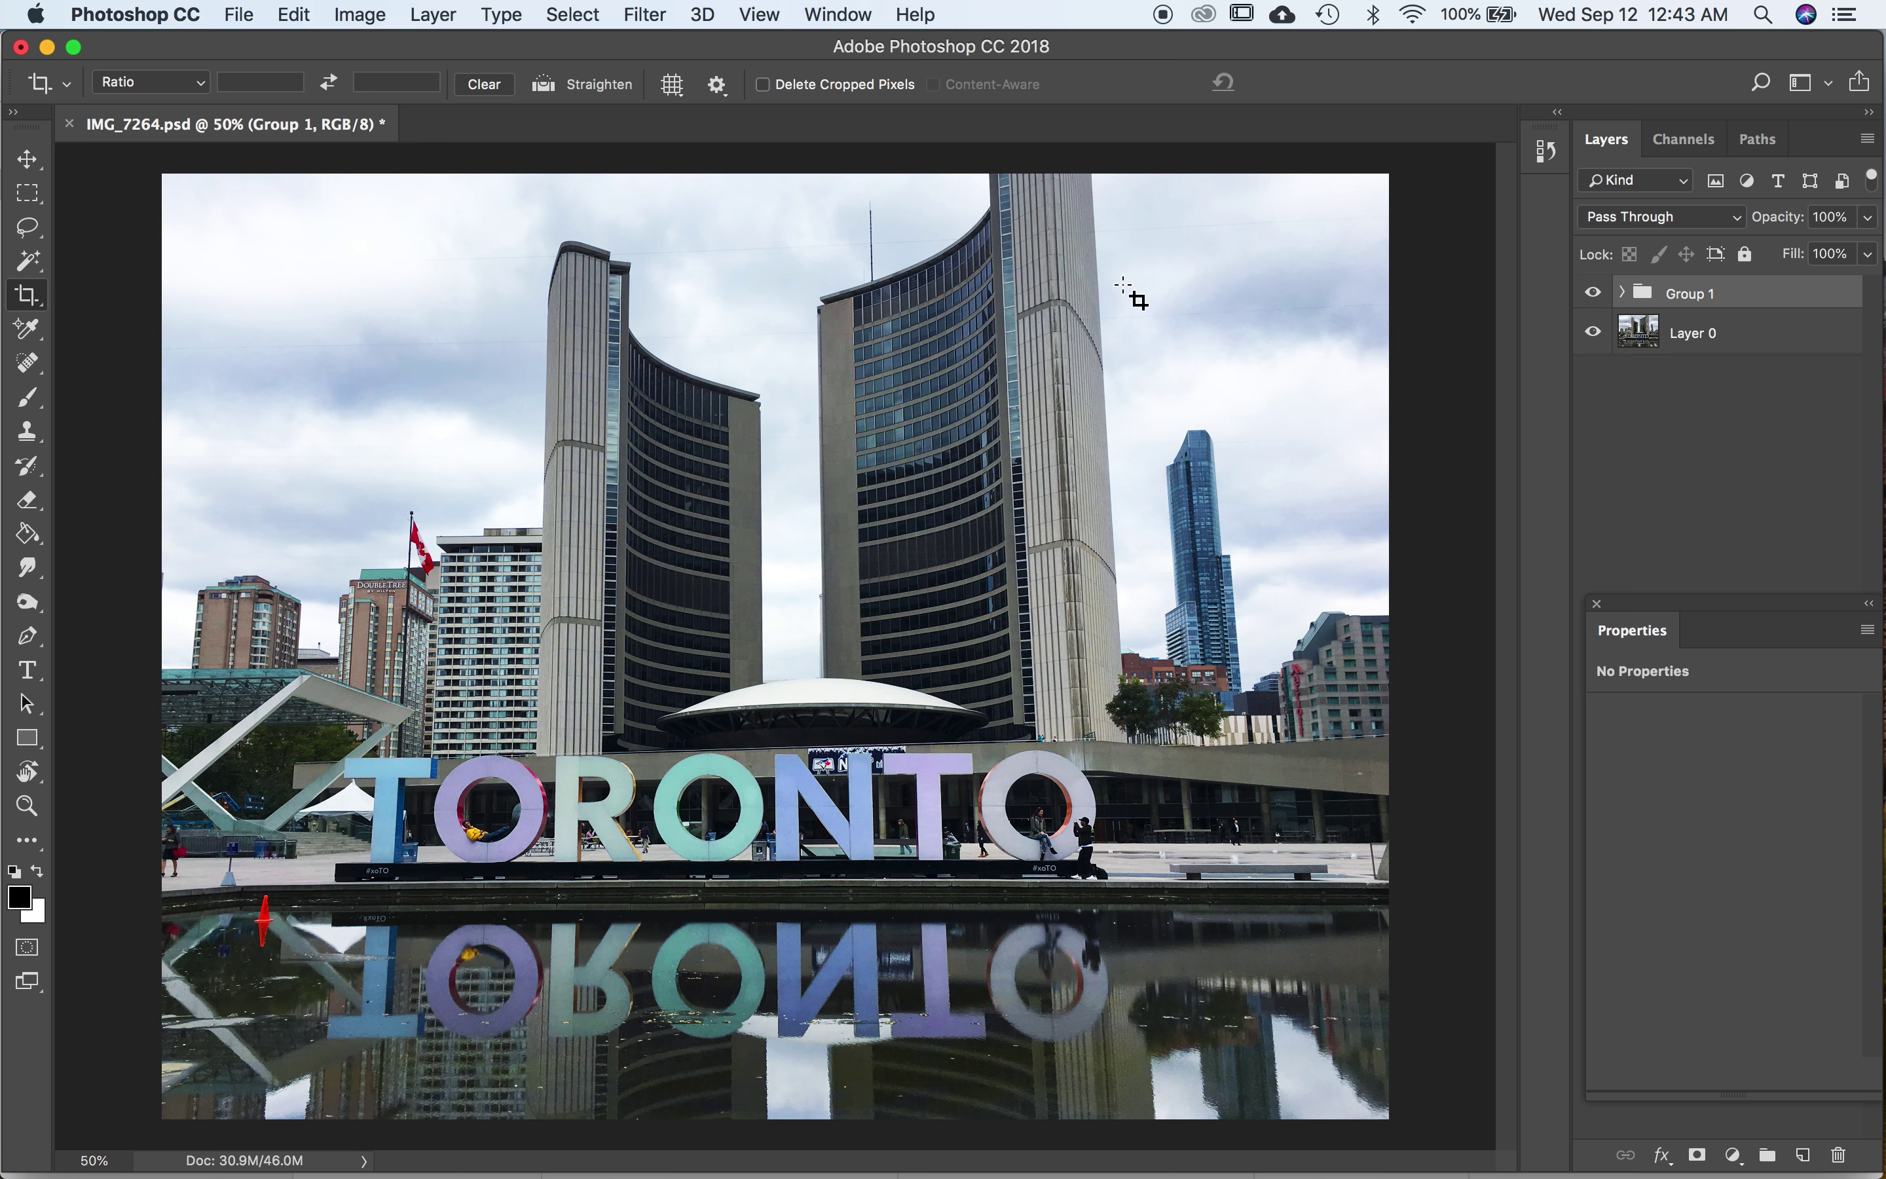
pyautogui.click(1594, 296)
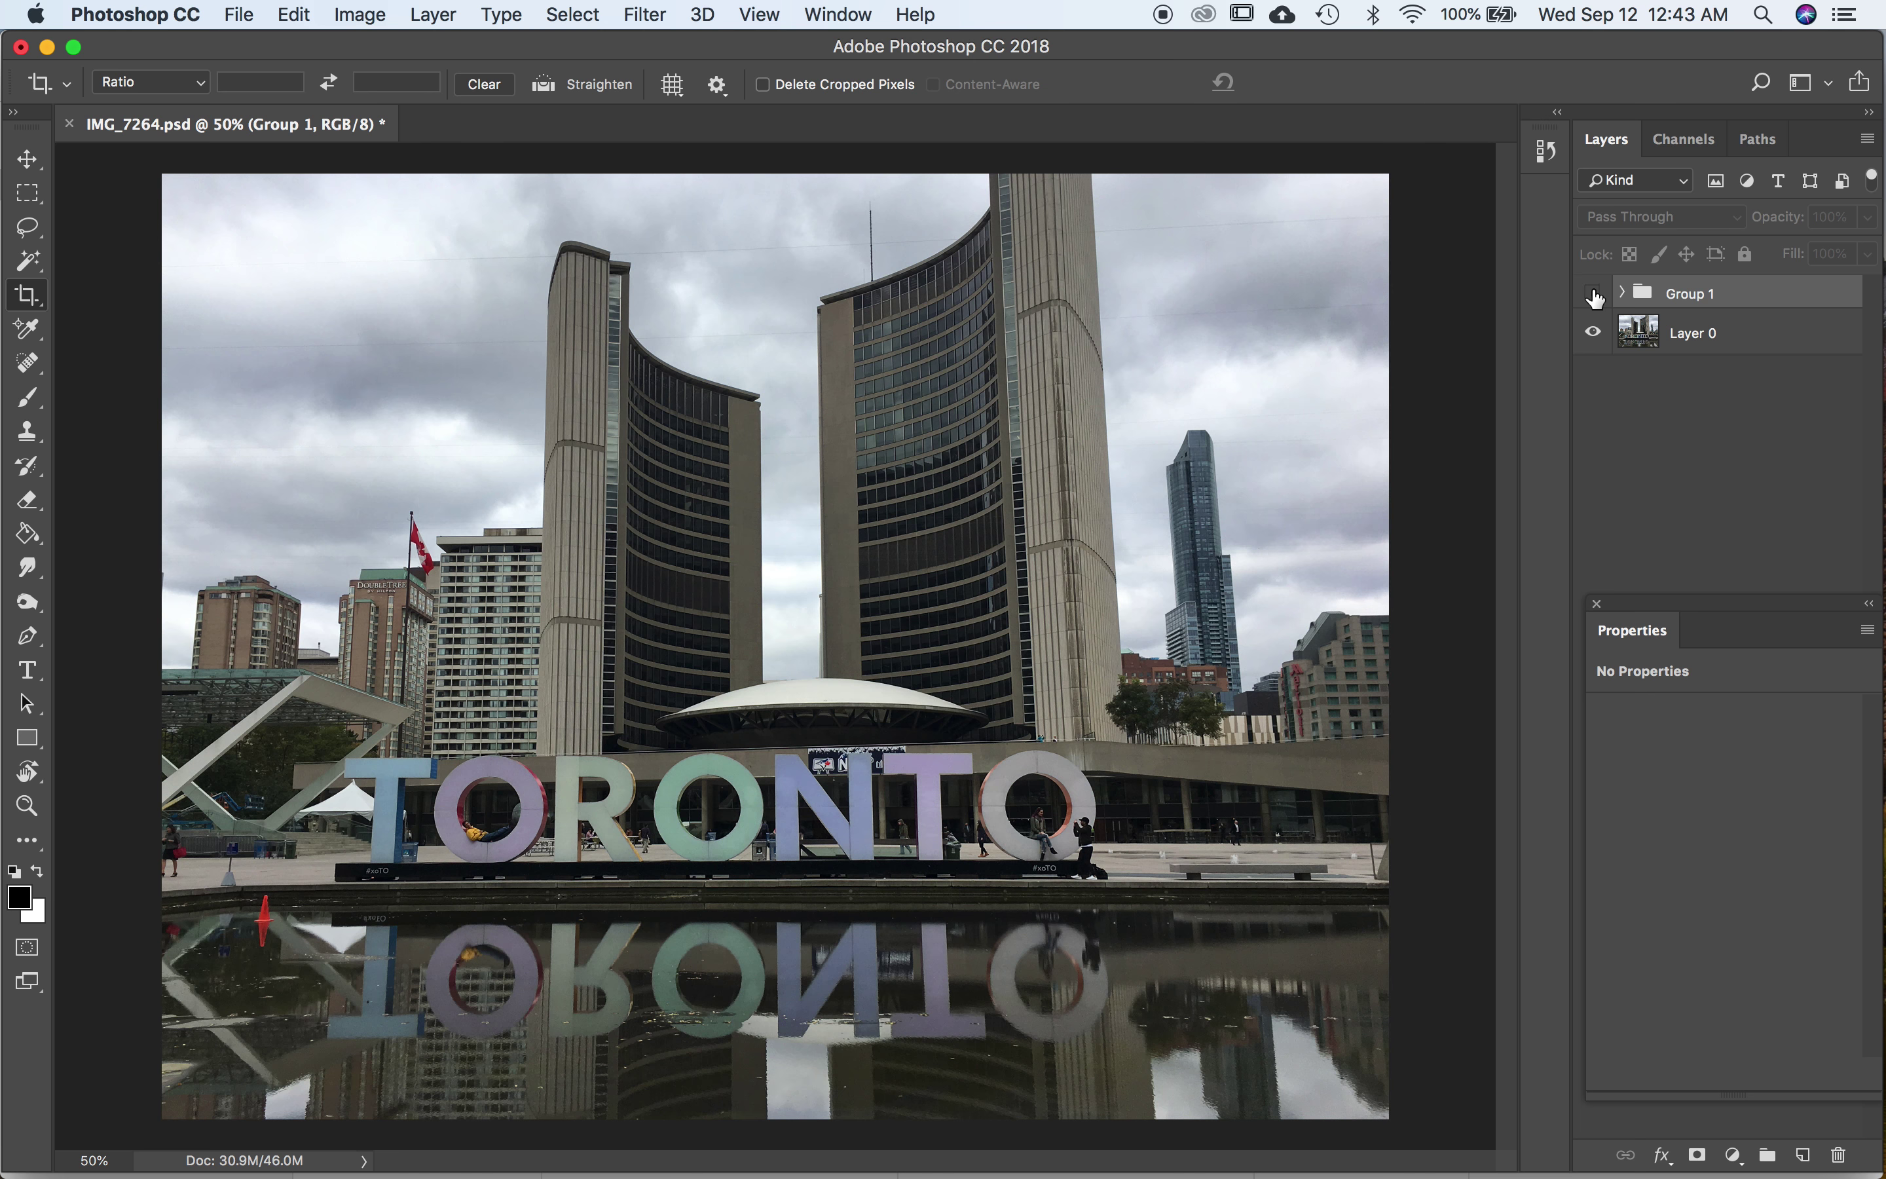
pyautogui.click(1594, 296)
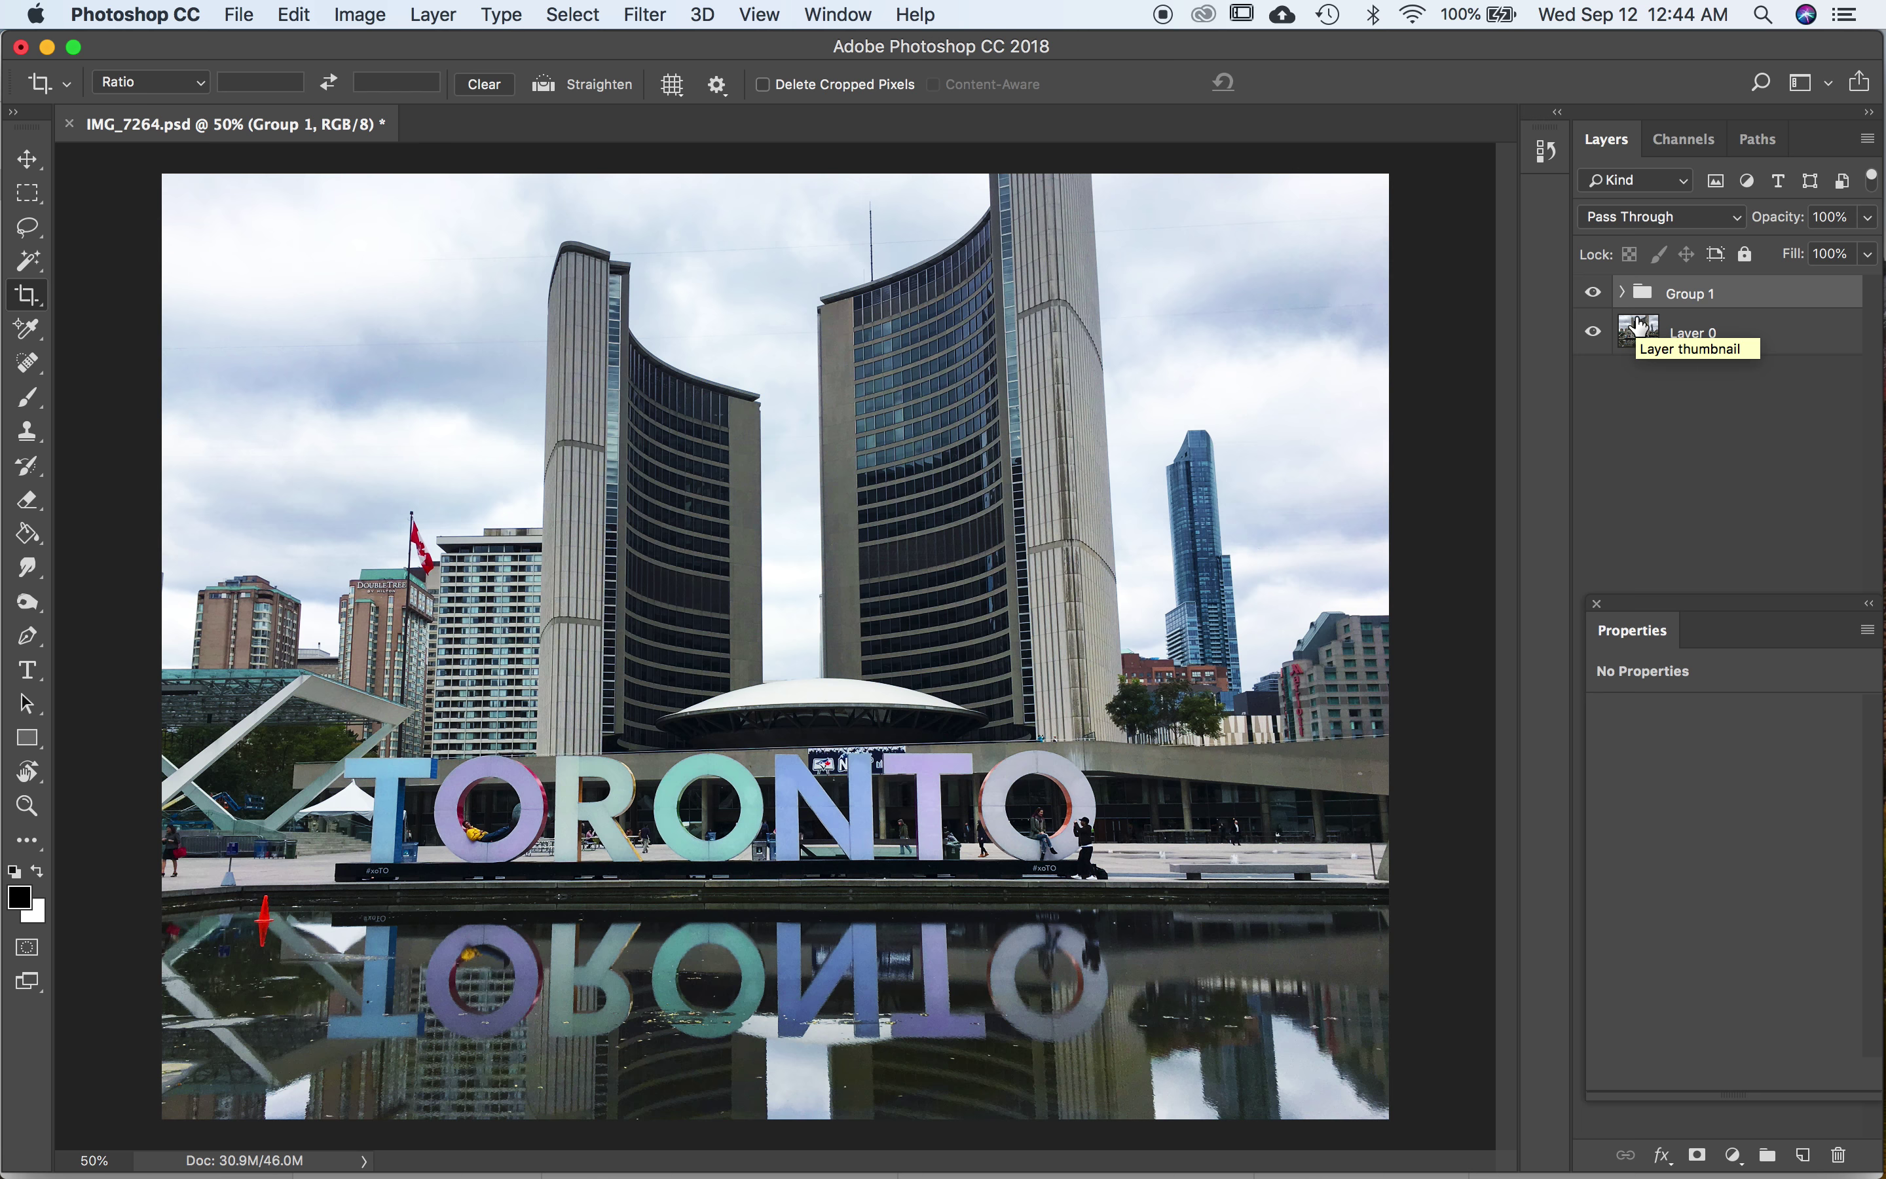
# Save the layered IMG_7264.psd file with Maximize Compatibility enabled
pyautogui.click(238, 15)
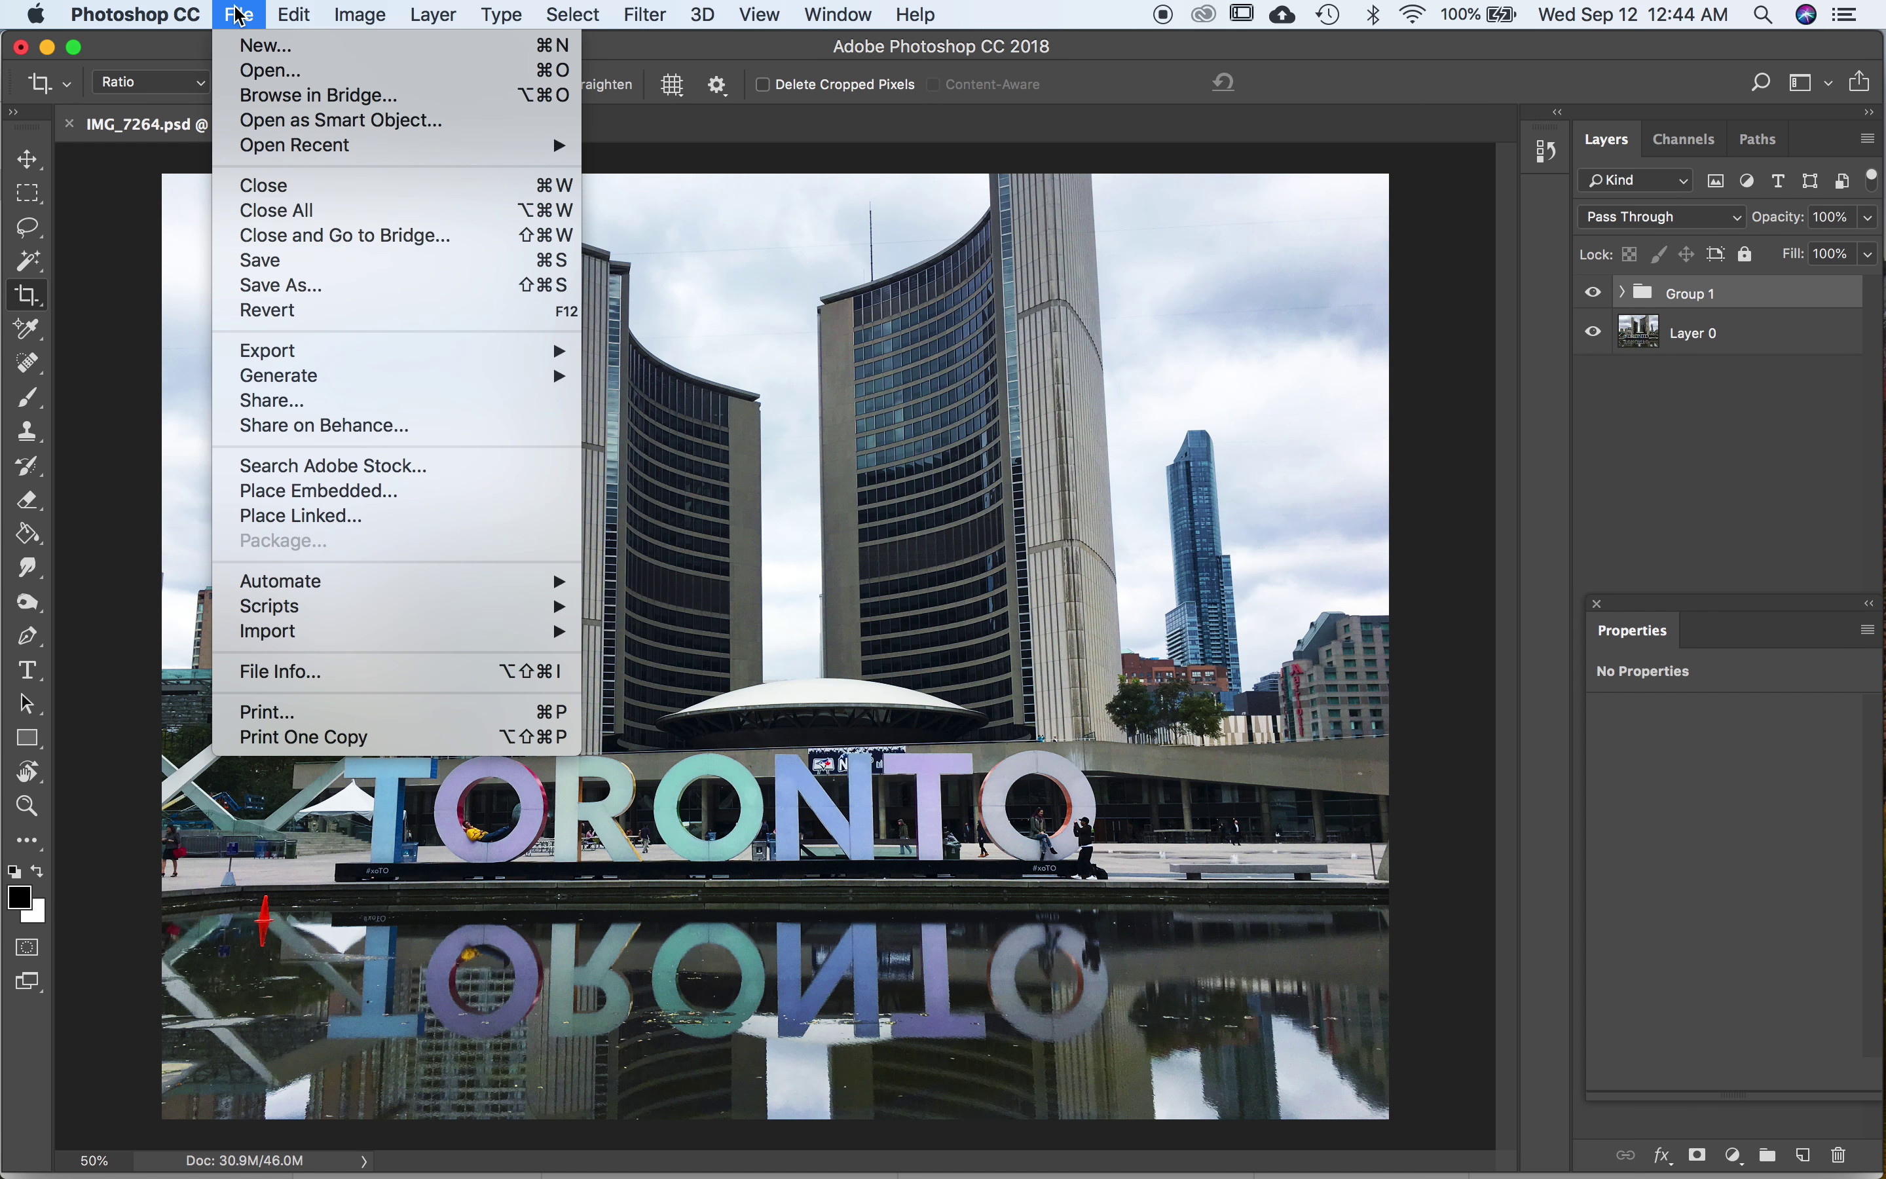
pyautogui.click(300, 262)
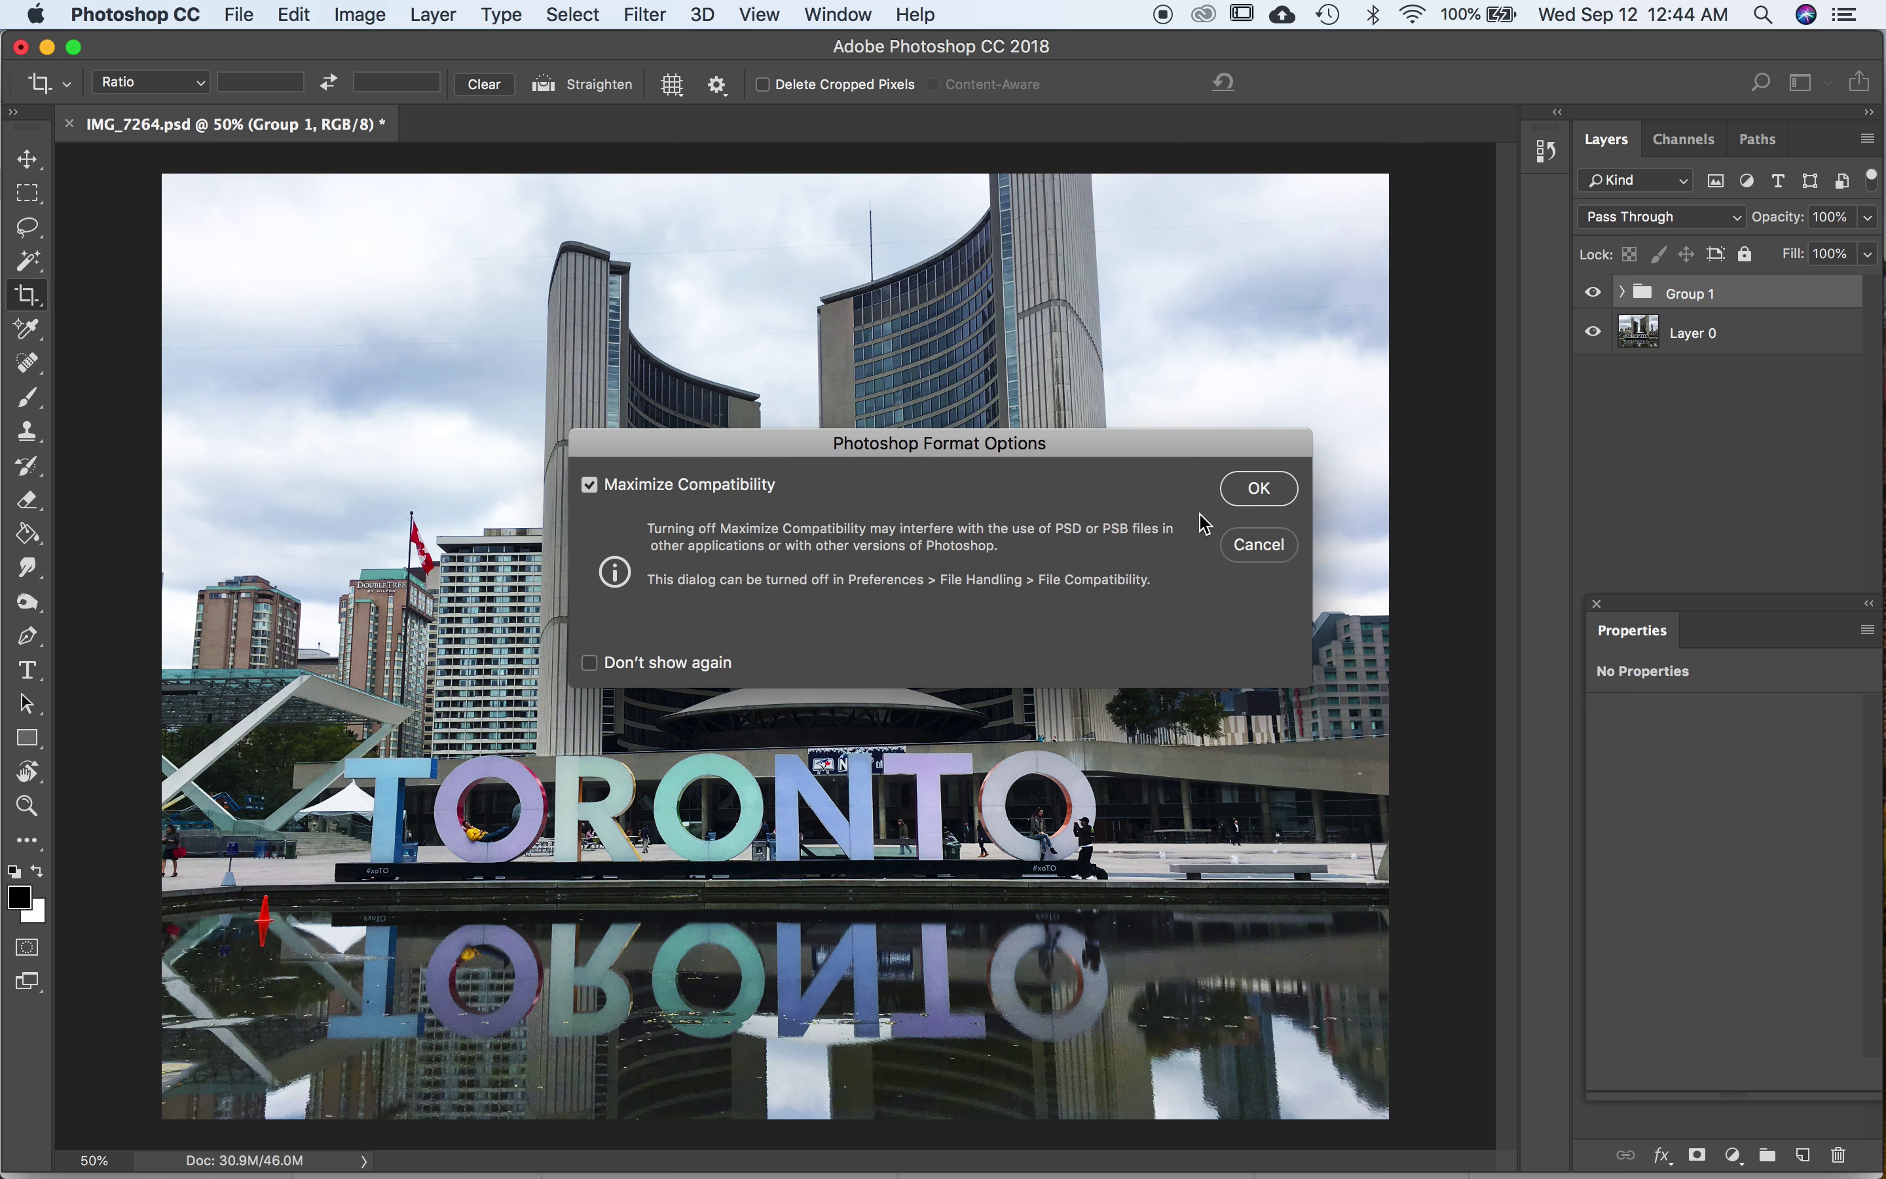
pyautogui.click(1262, 490)
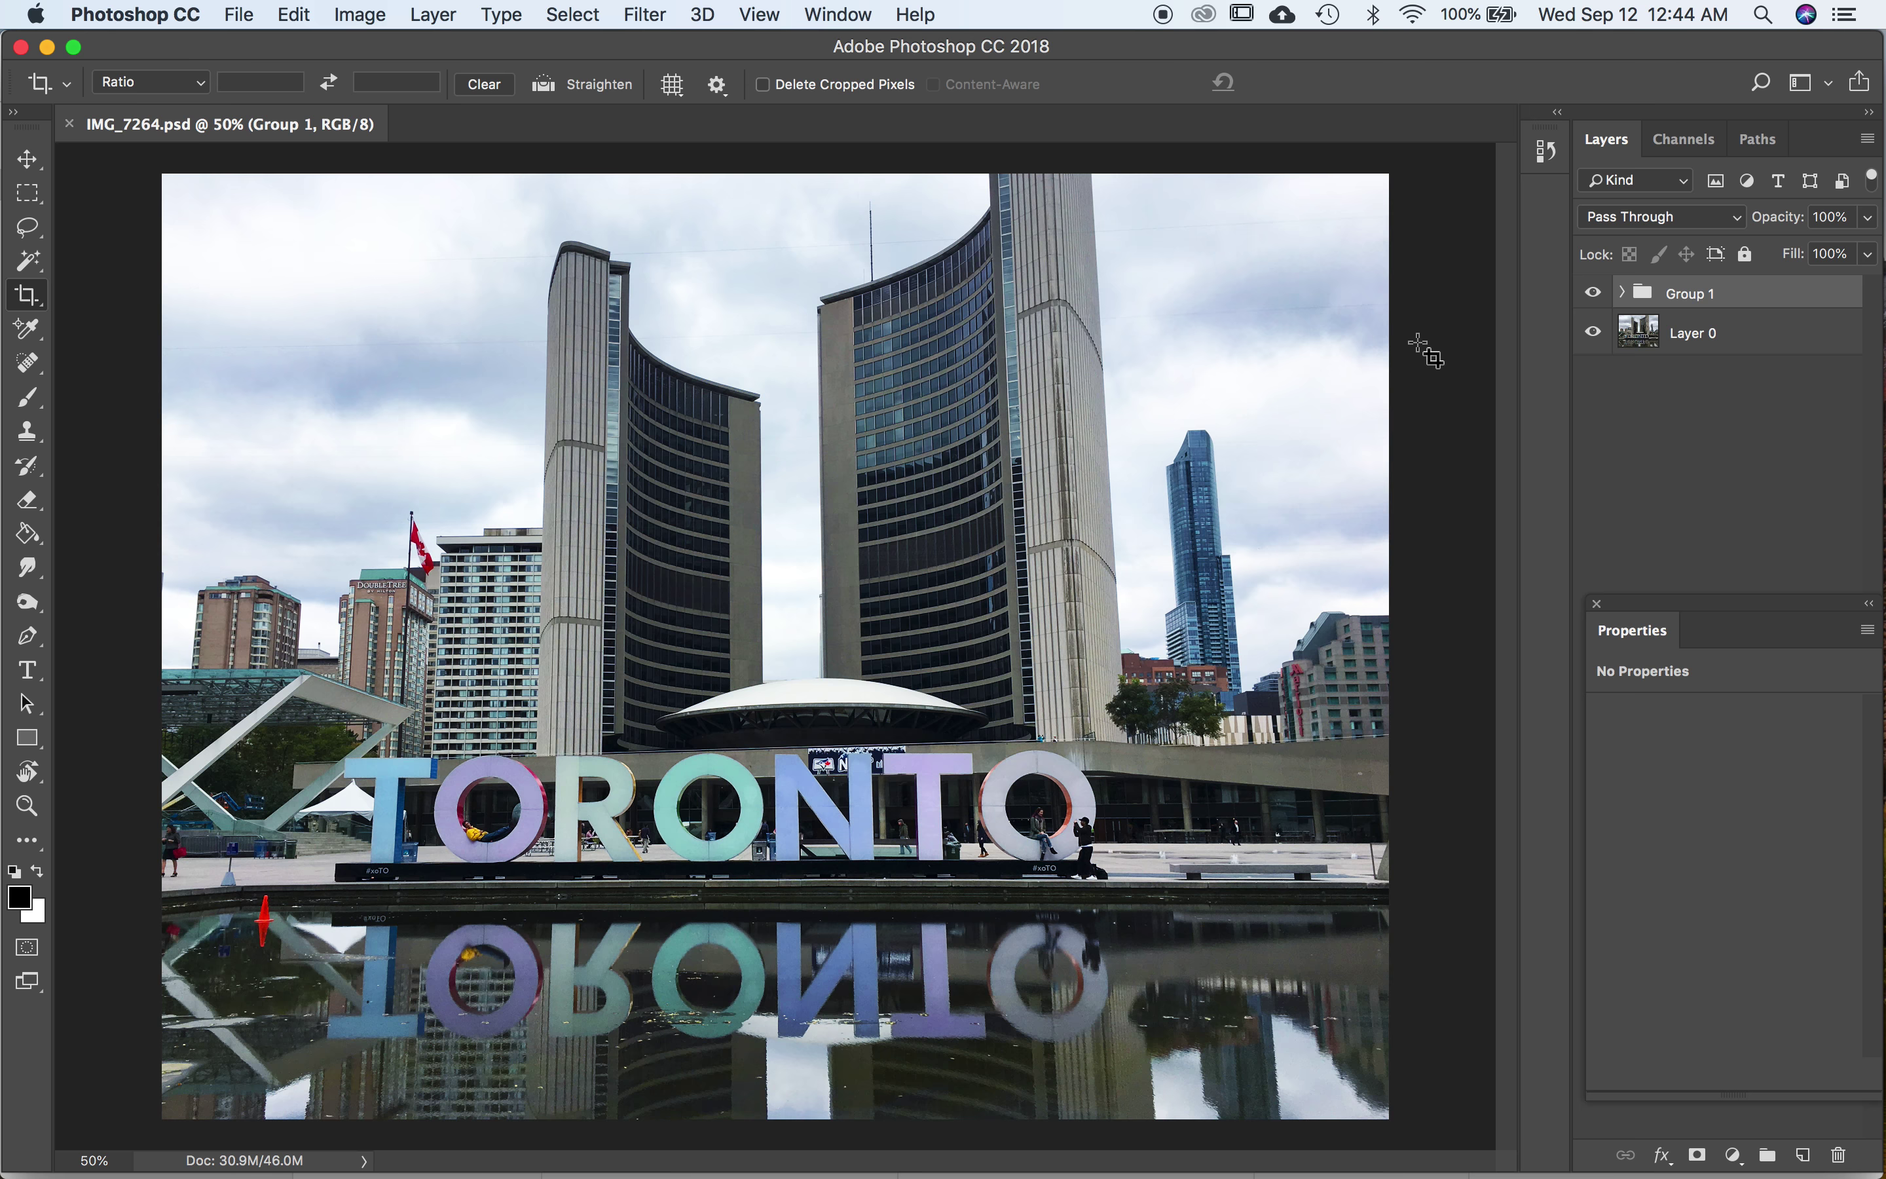
# Switch to Finder and examine the previews and file details of IMG_7264.JPG and IMG_7264.psd
pyautogui.press('super+Tab')
pyautogui.press('super+Tab')
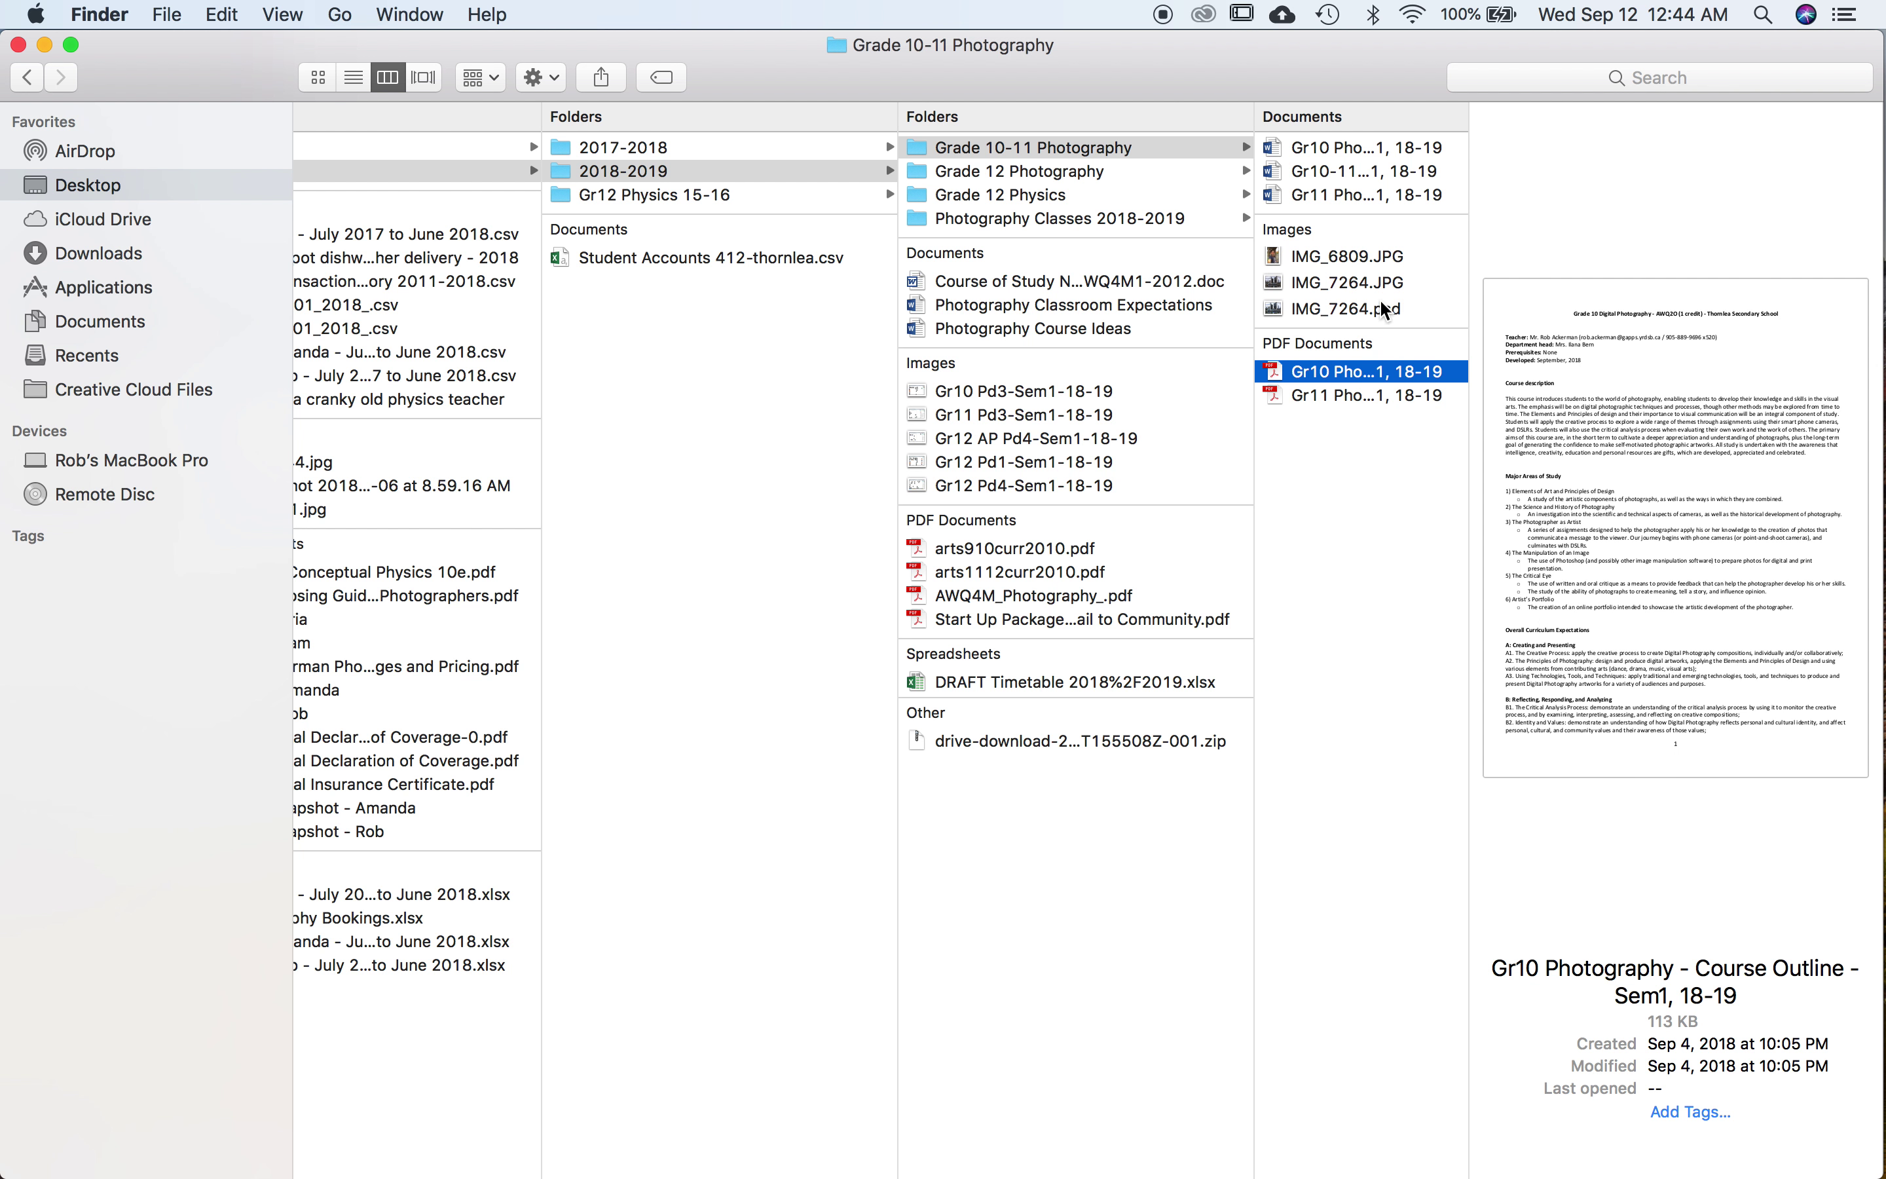
pyautogui.click(1384, 290)
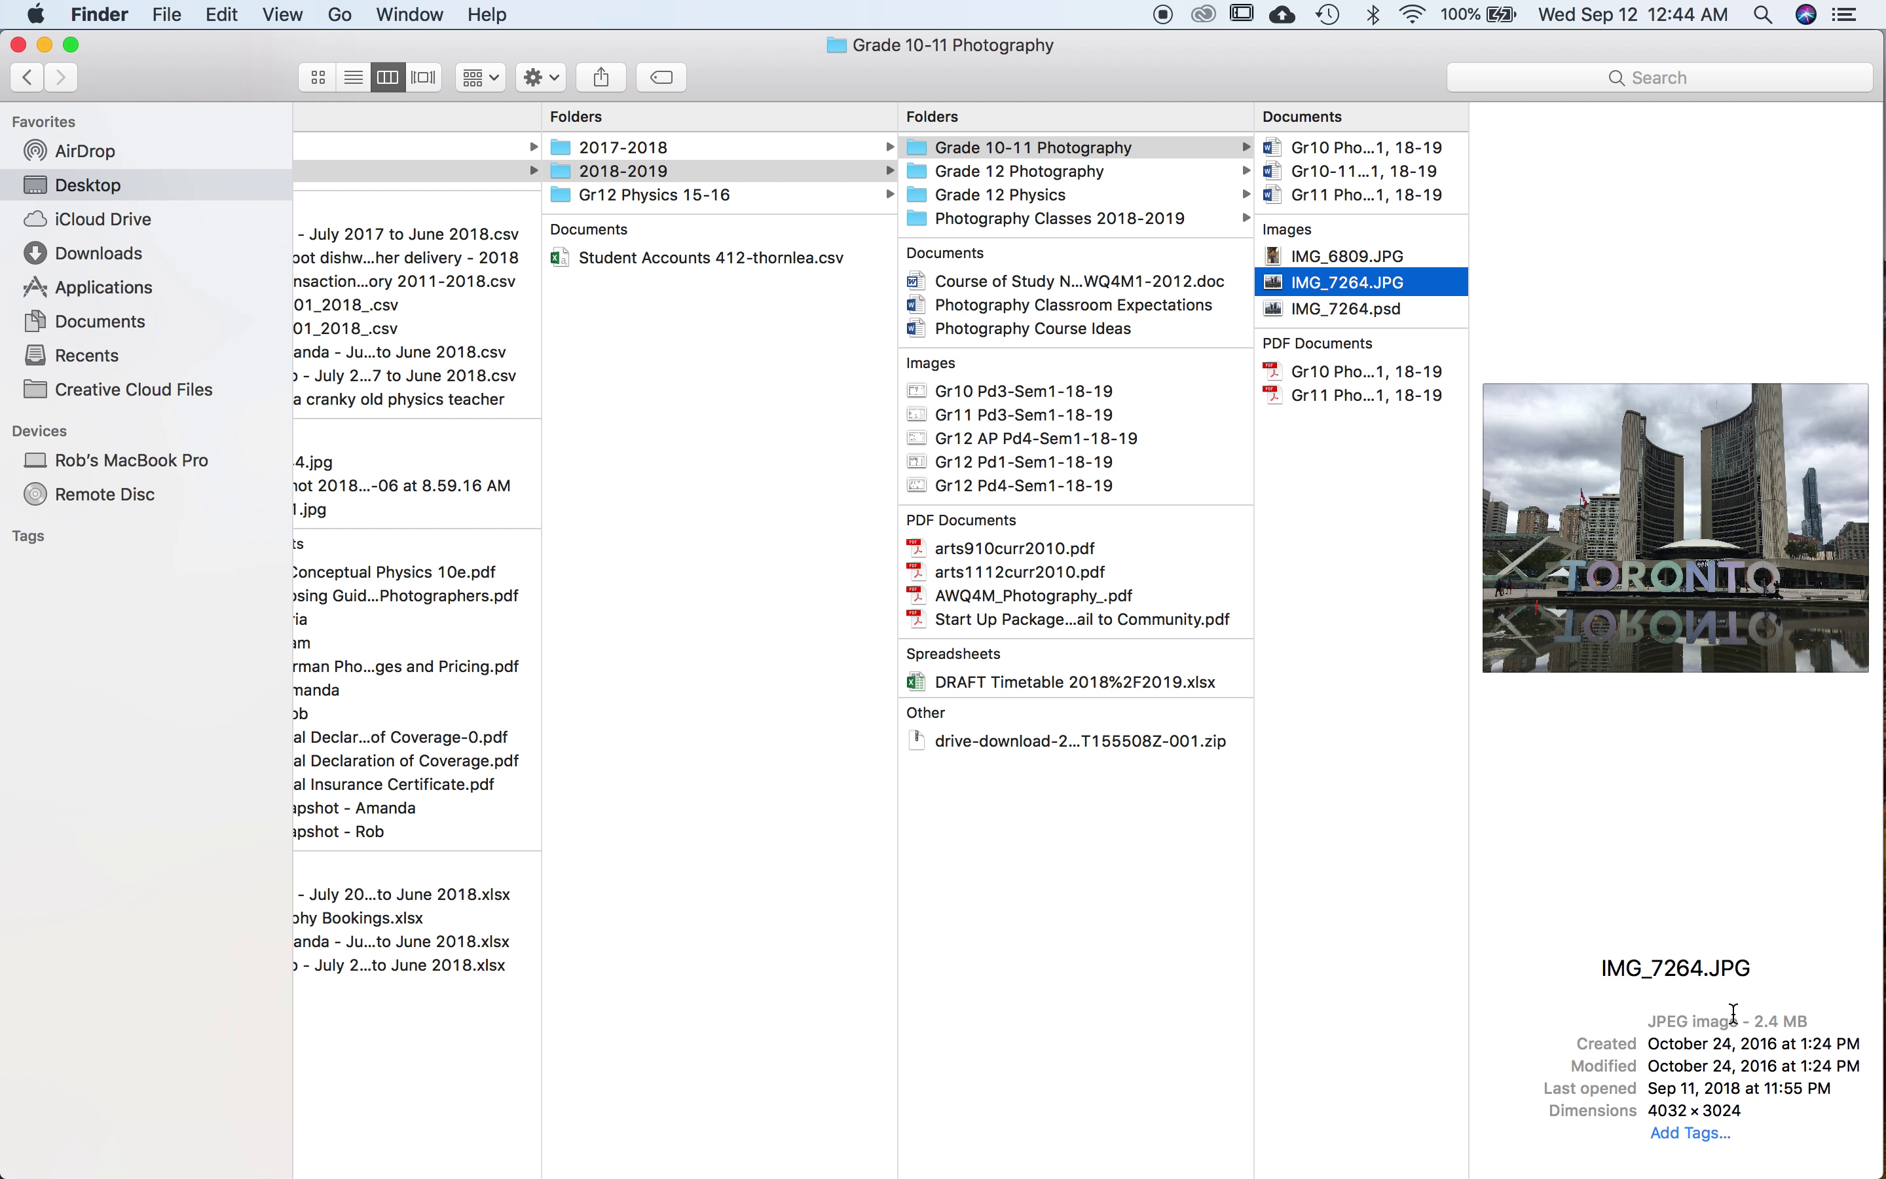
pyautogui.click(1386, 306)
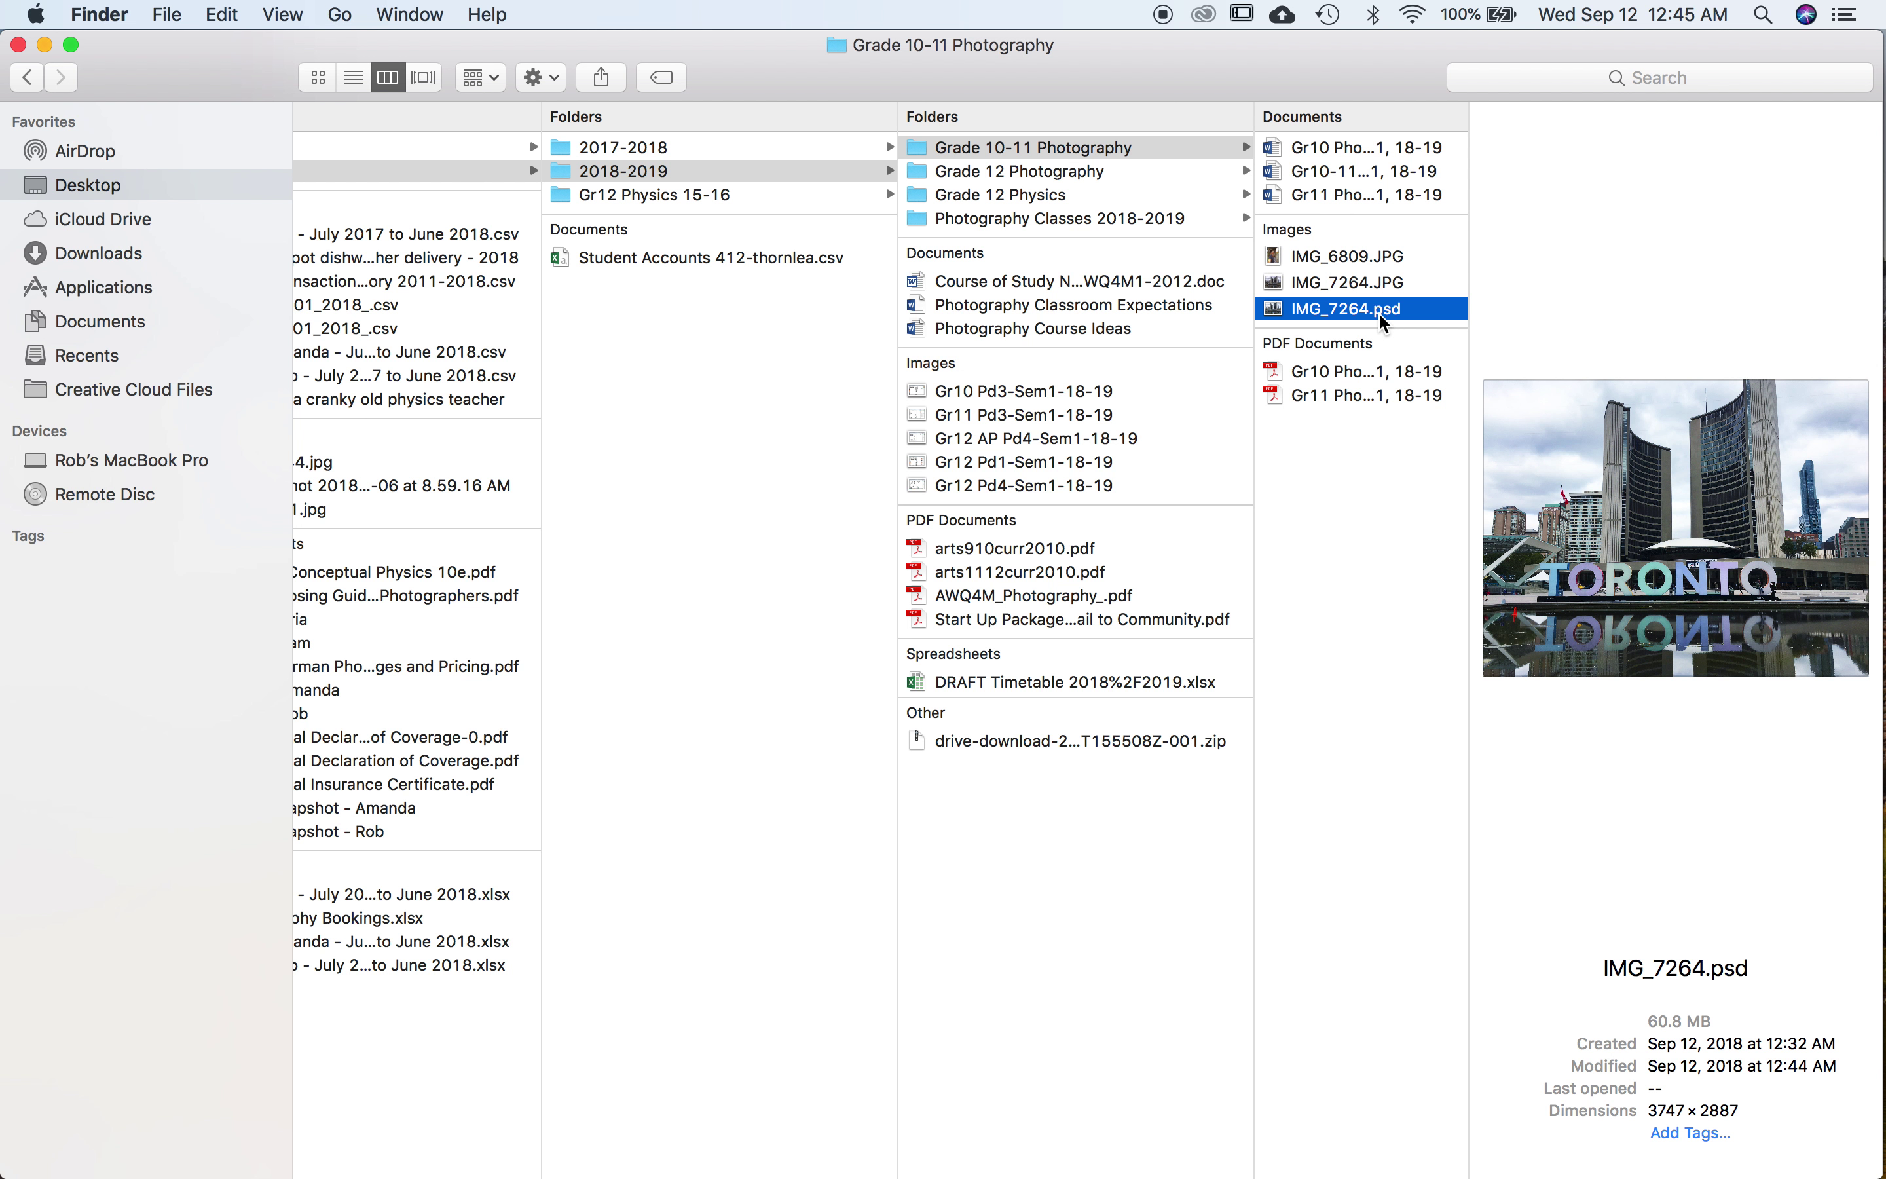
# Switch back to Photoshop and save the photo as a JPEG copy named IMG_7264 edit1.jpg in the Grade 10-11 Photography folder
pyautogui.press('super+Tab')
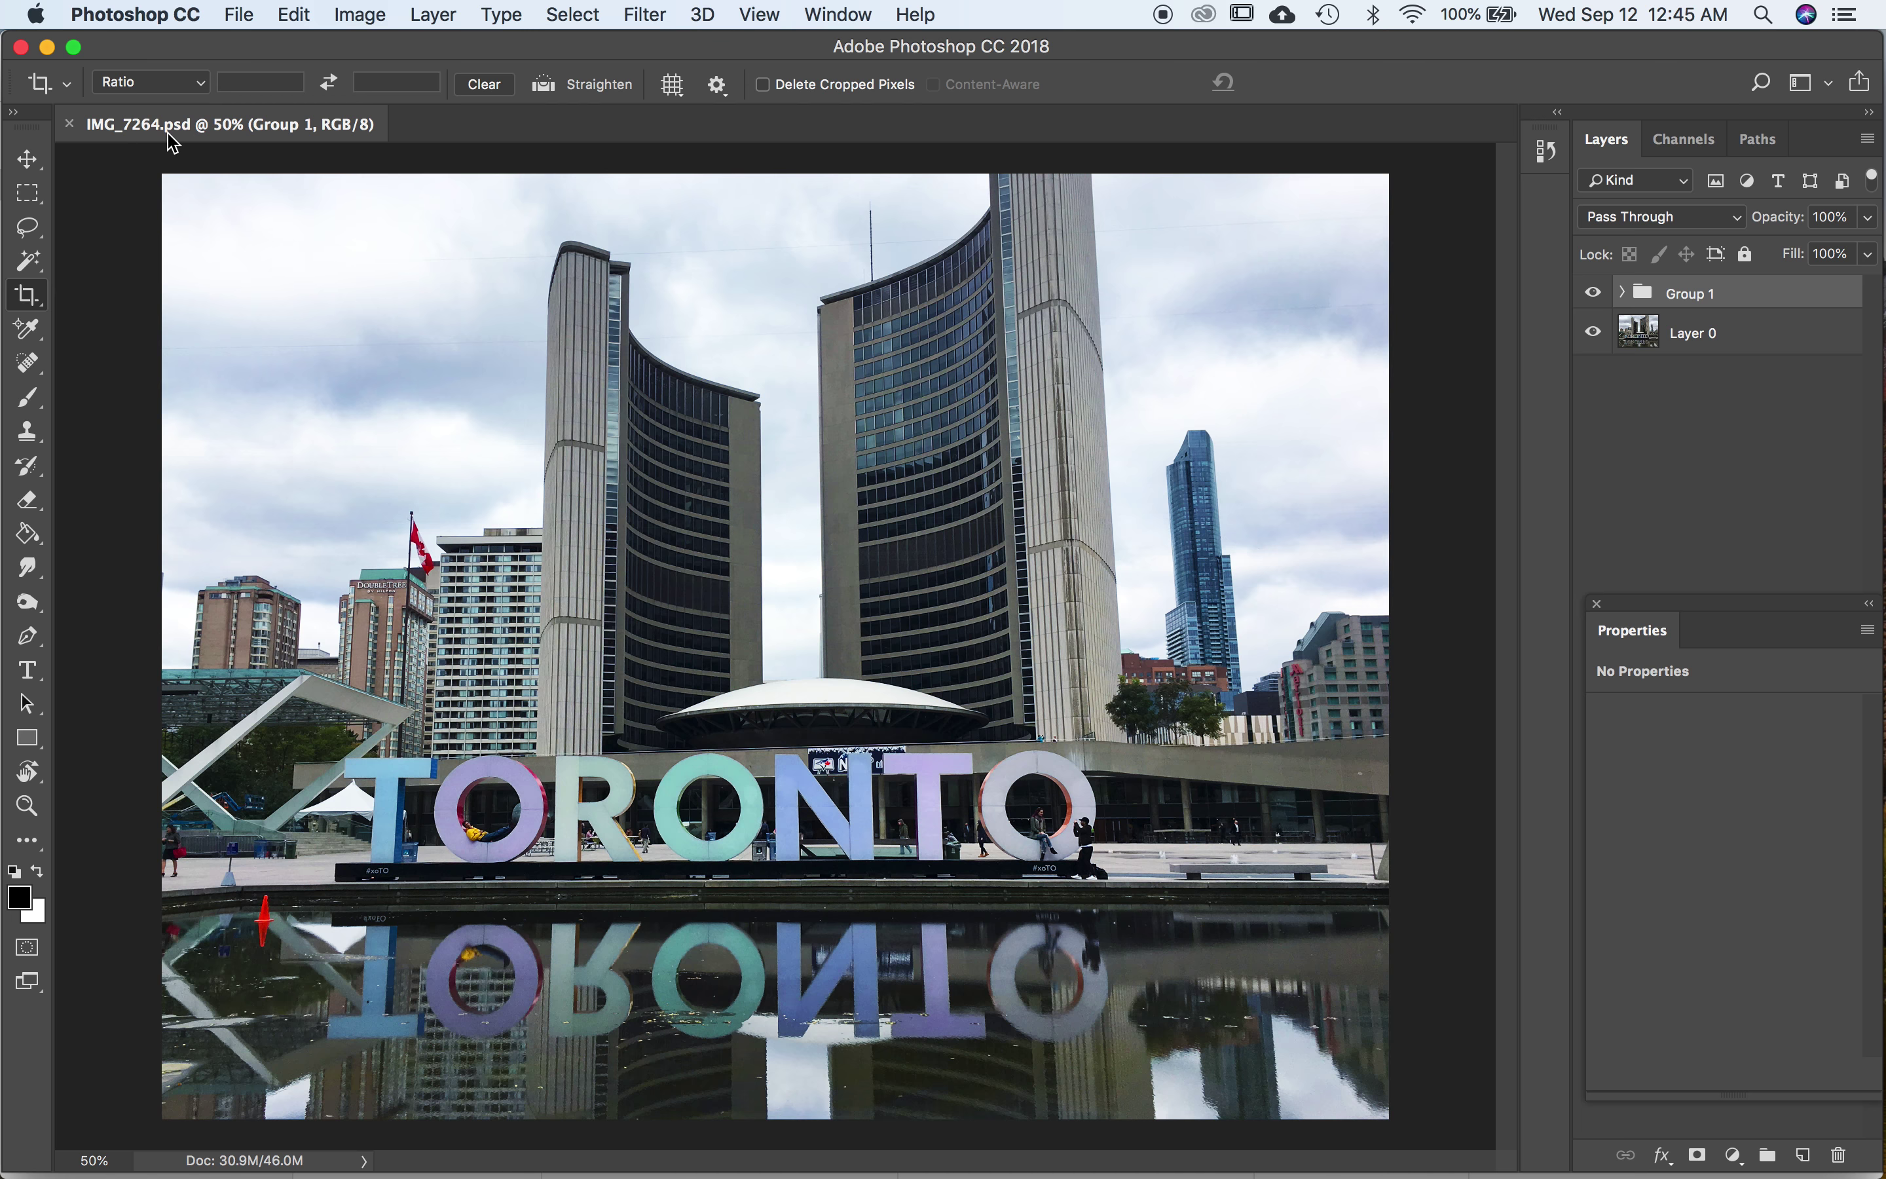
pyautogui.click(237, 17)
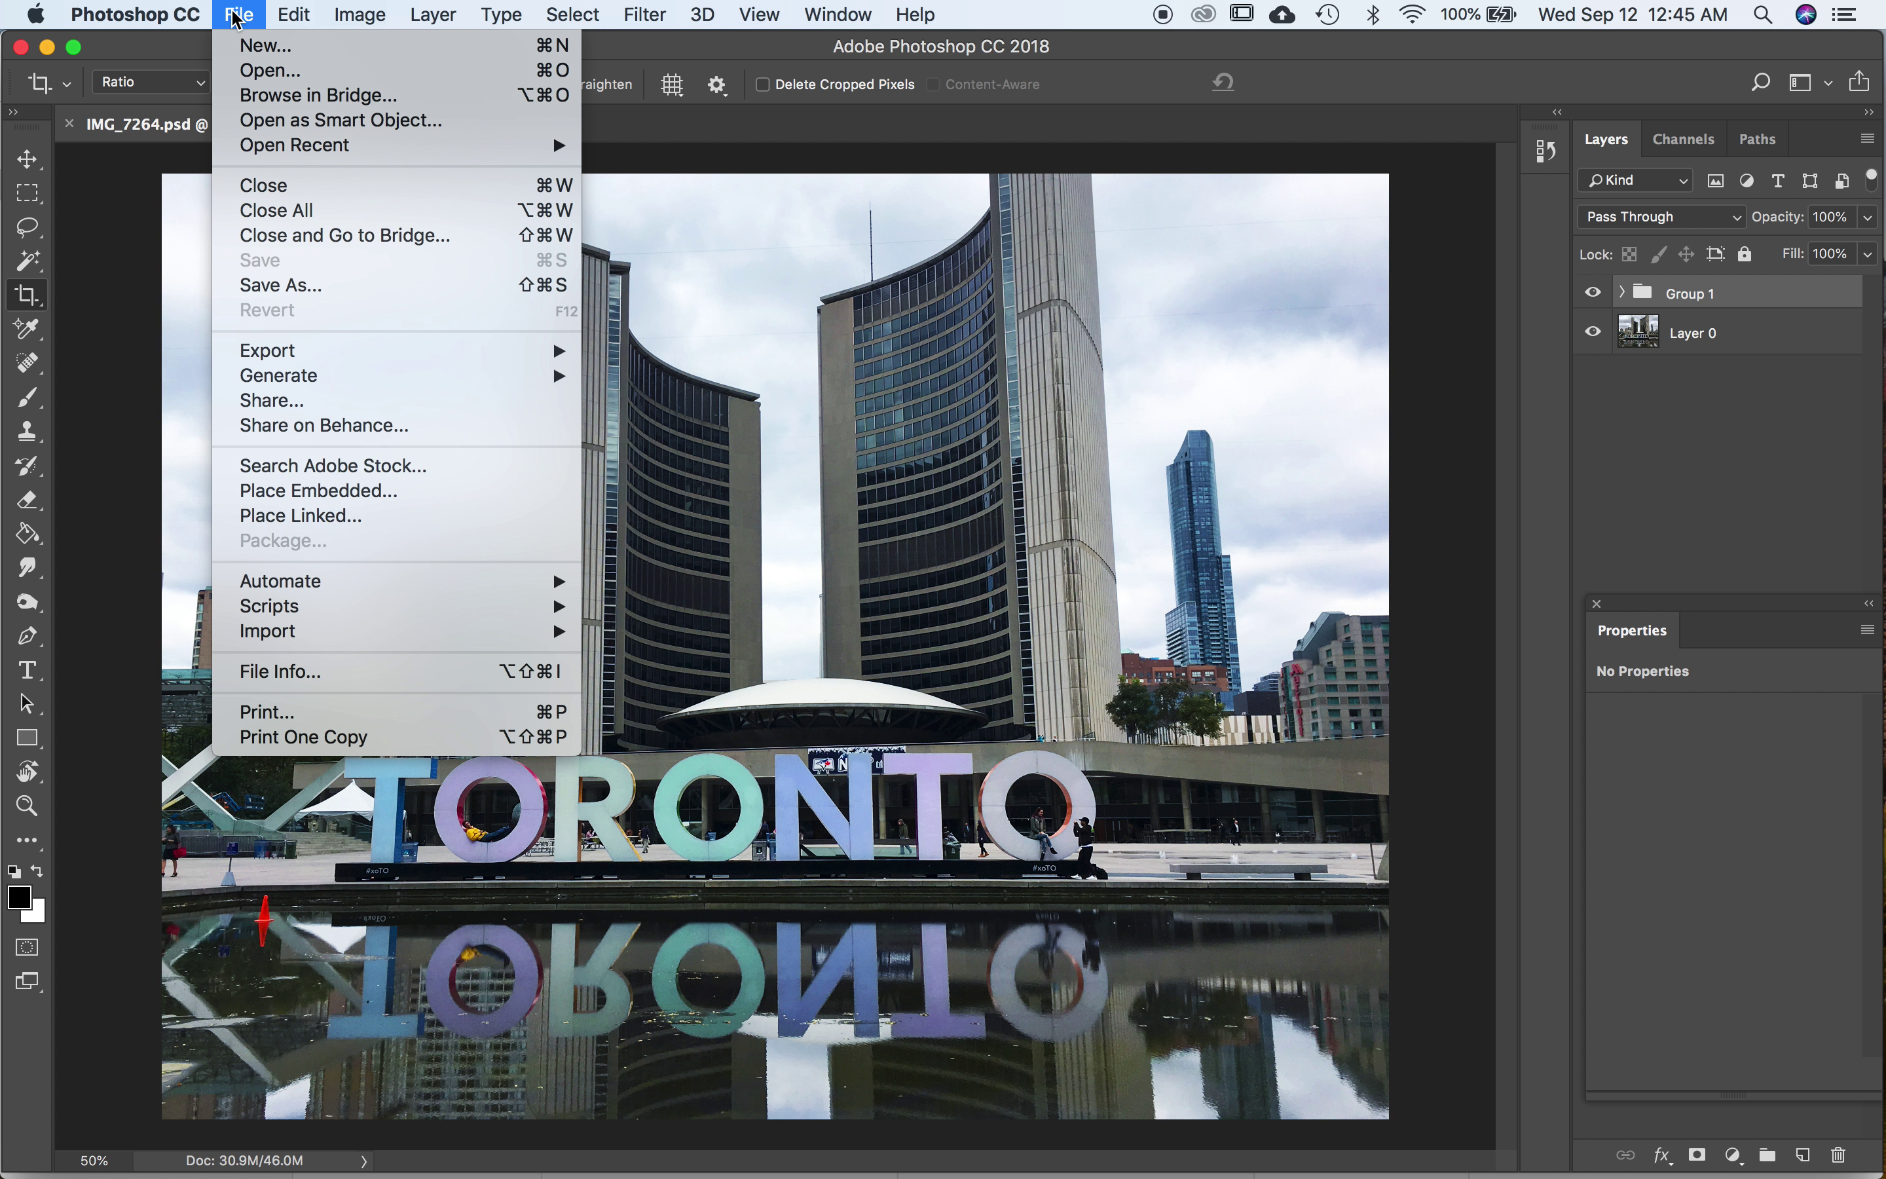
pyautogui.click(311, 286)
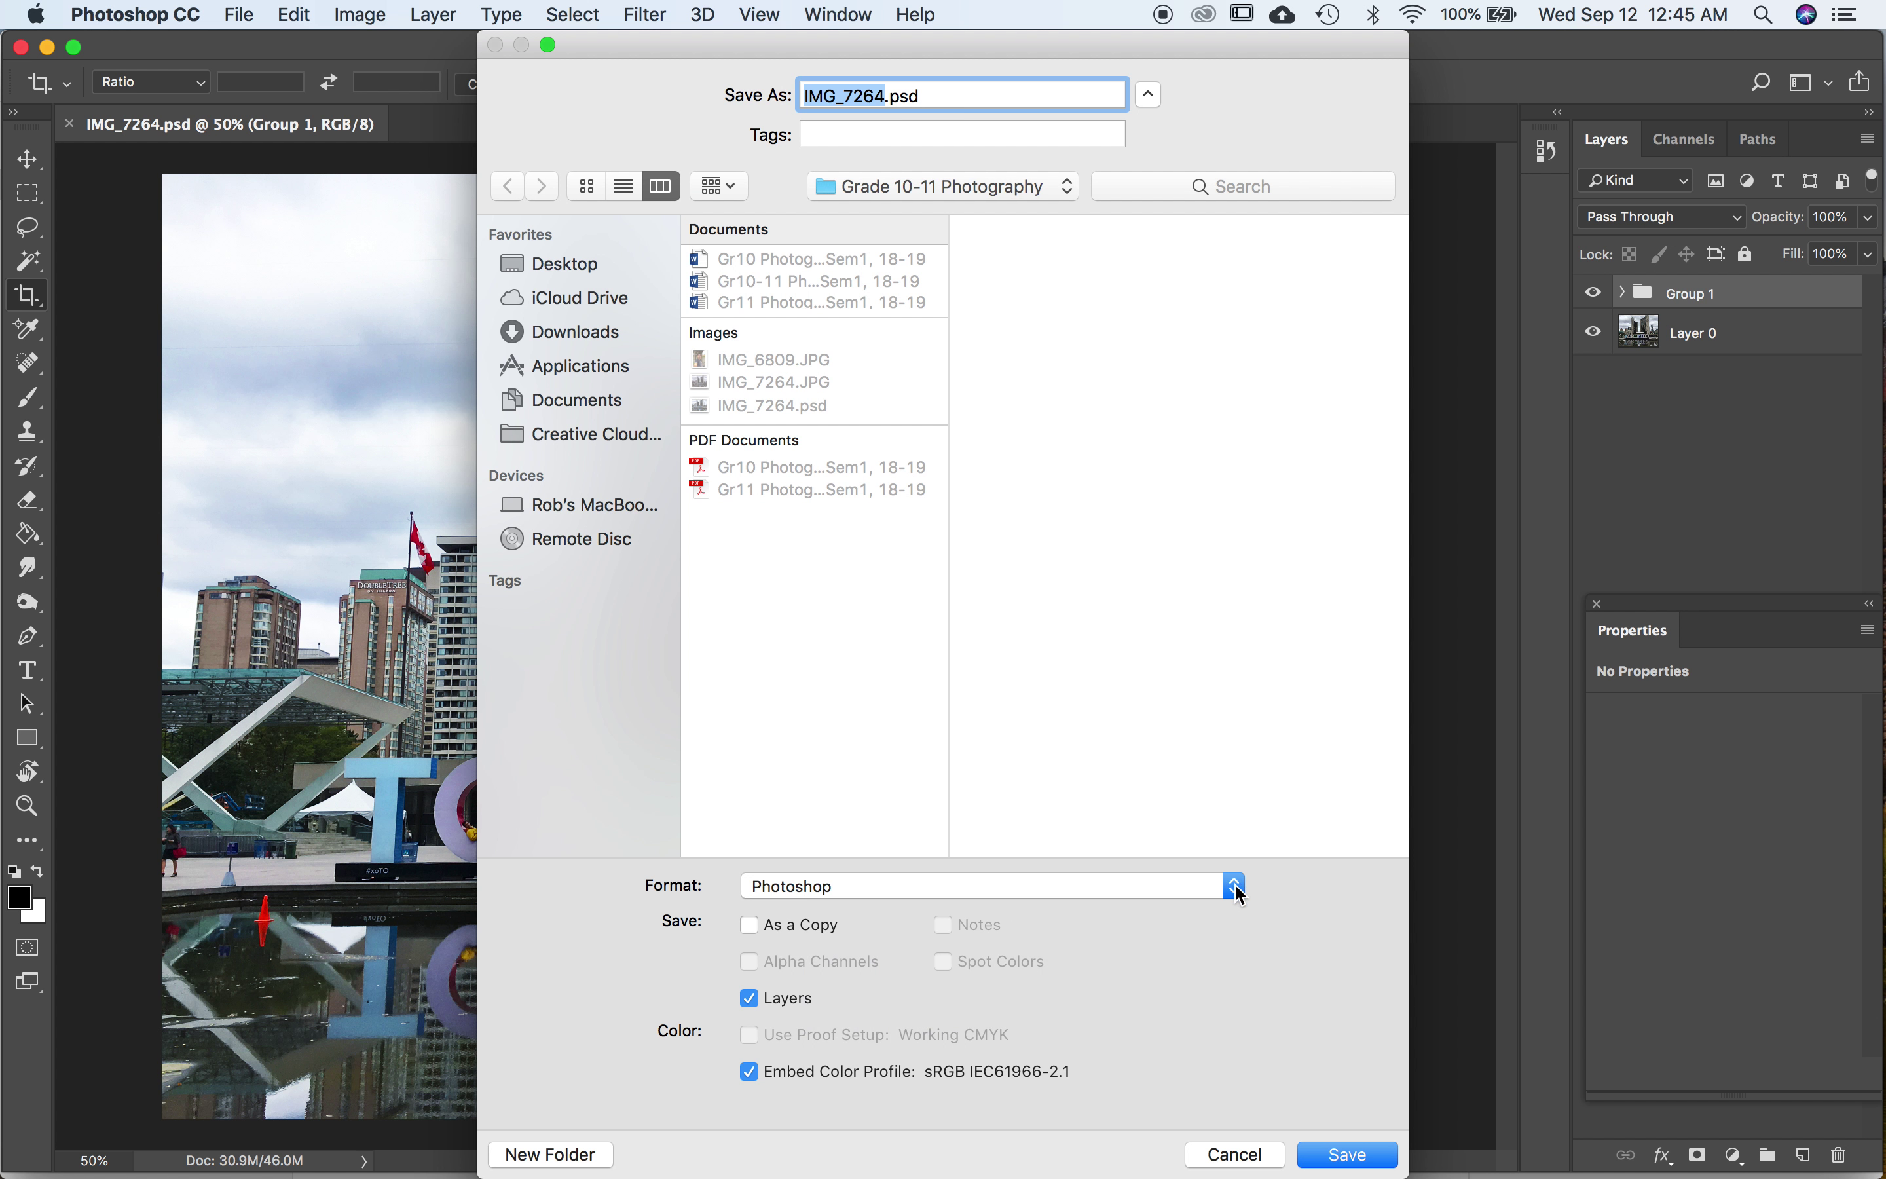
pyautogui.click(1236, 885)
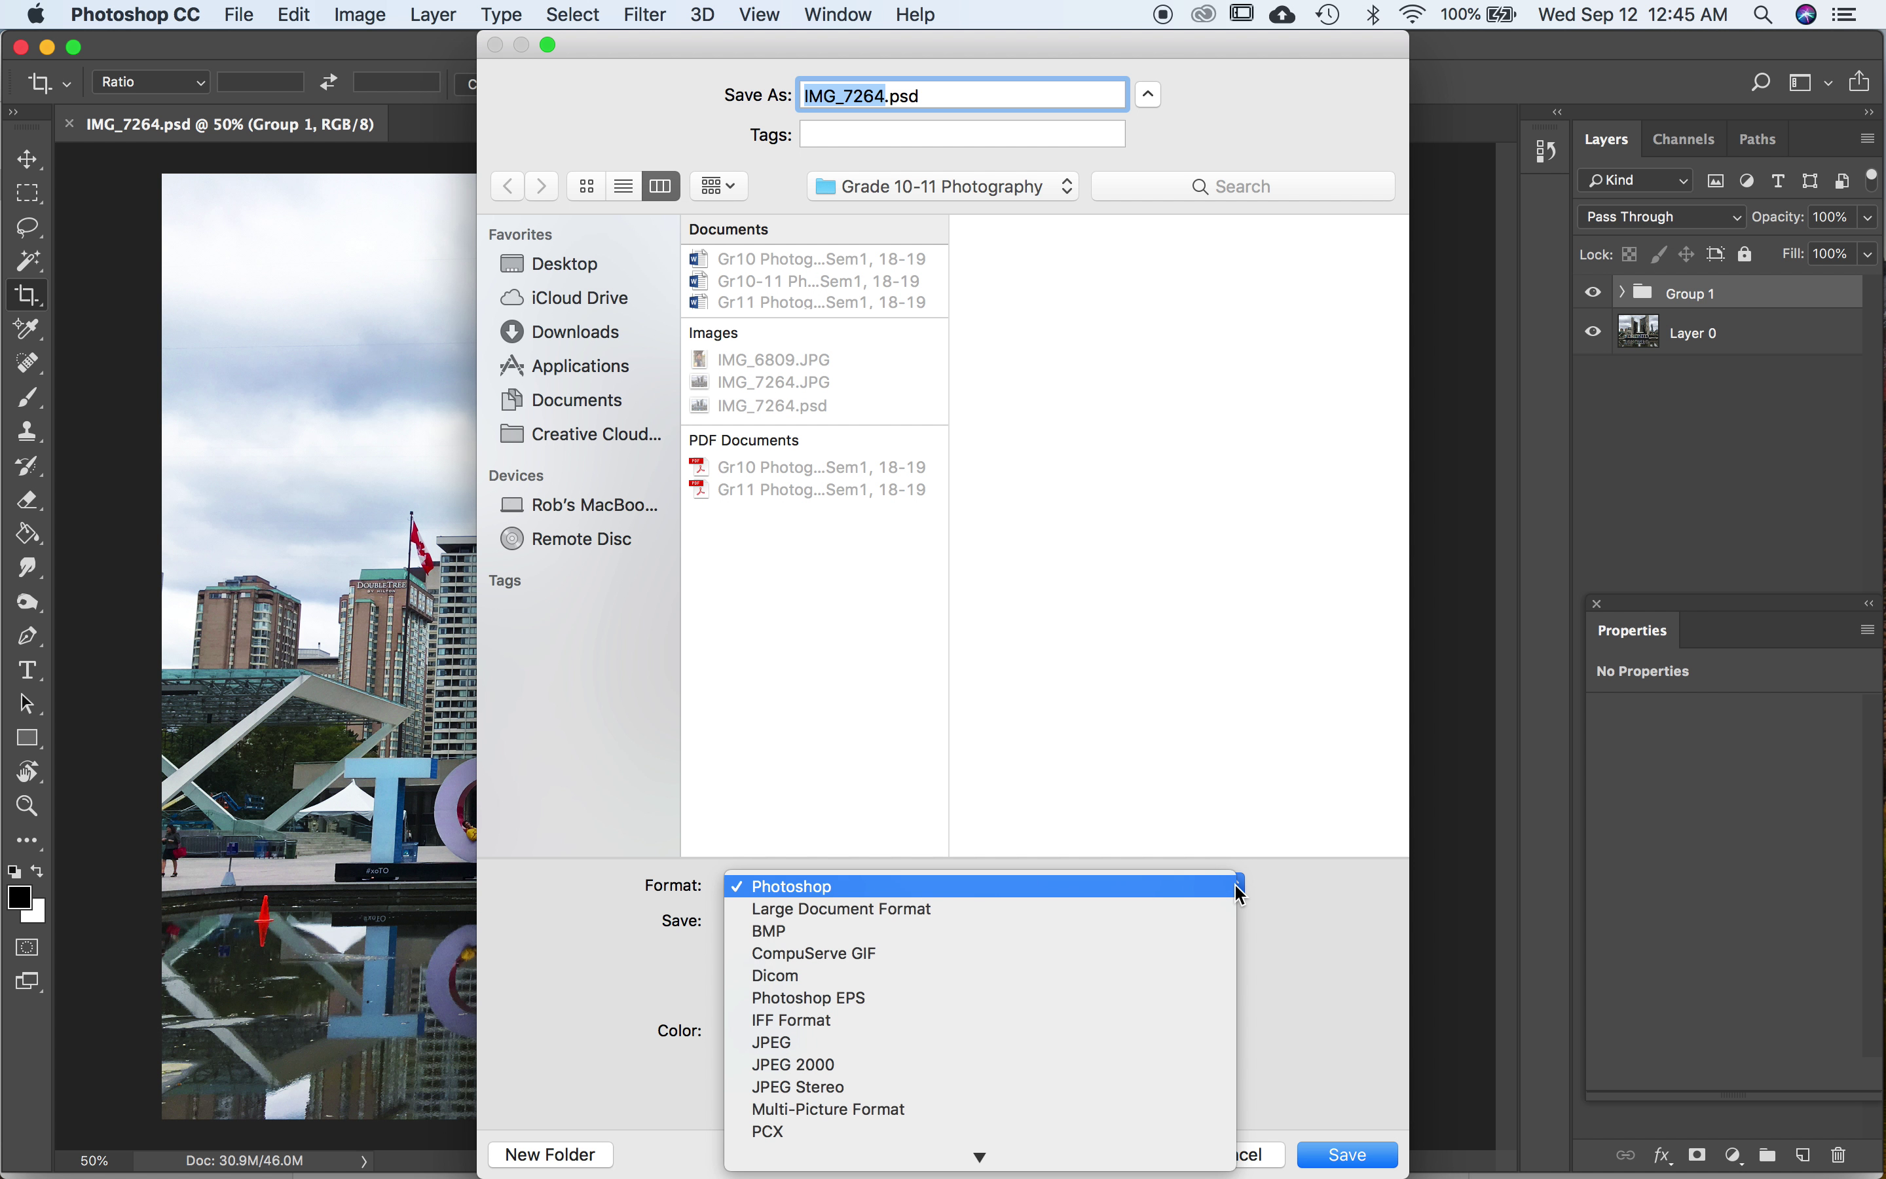
pyautogui.click(964, 1046)
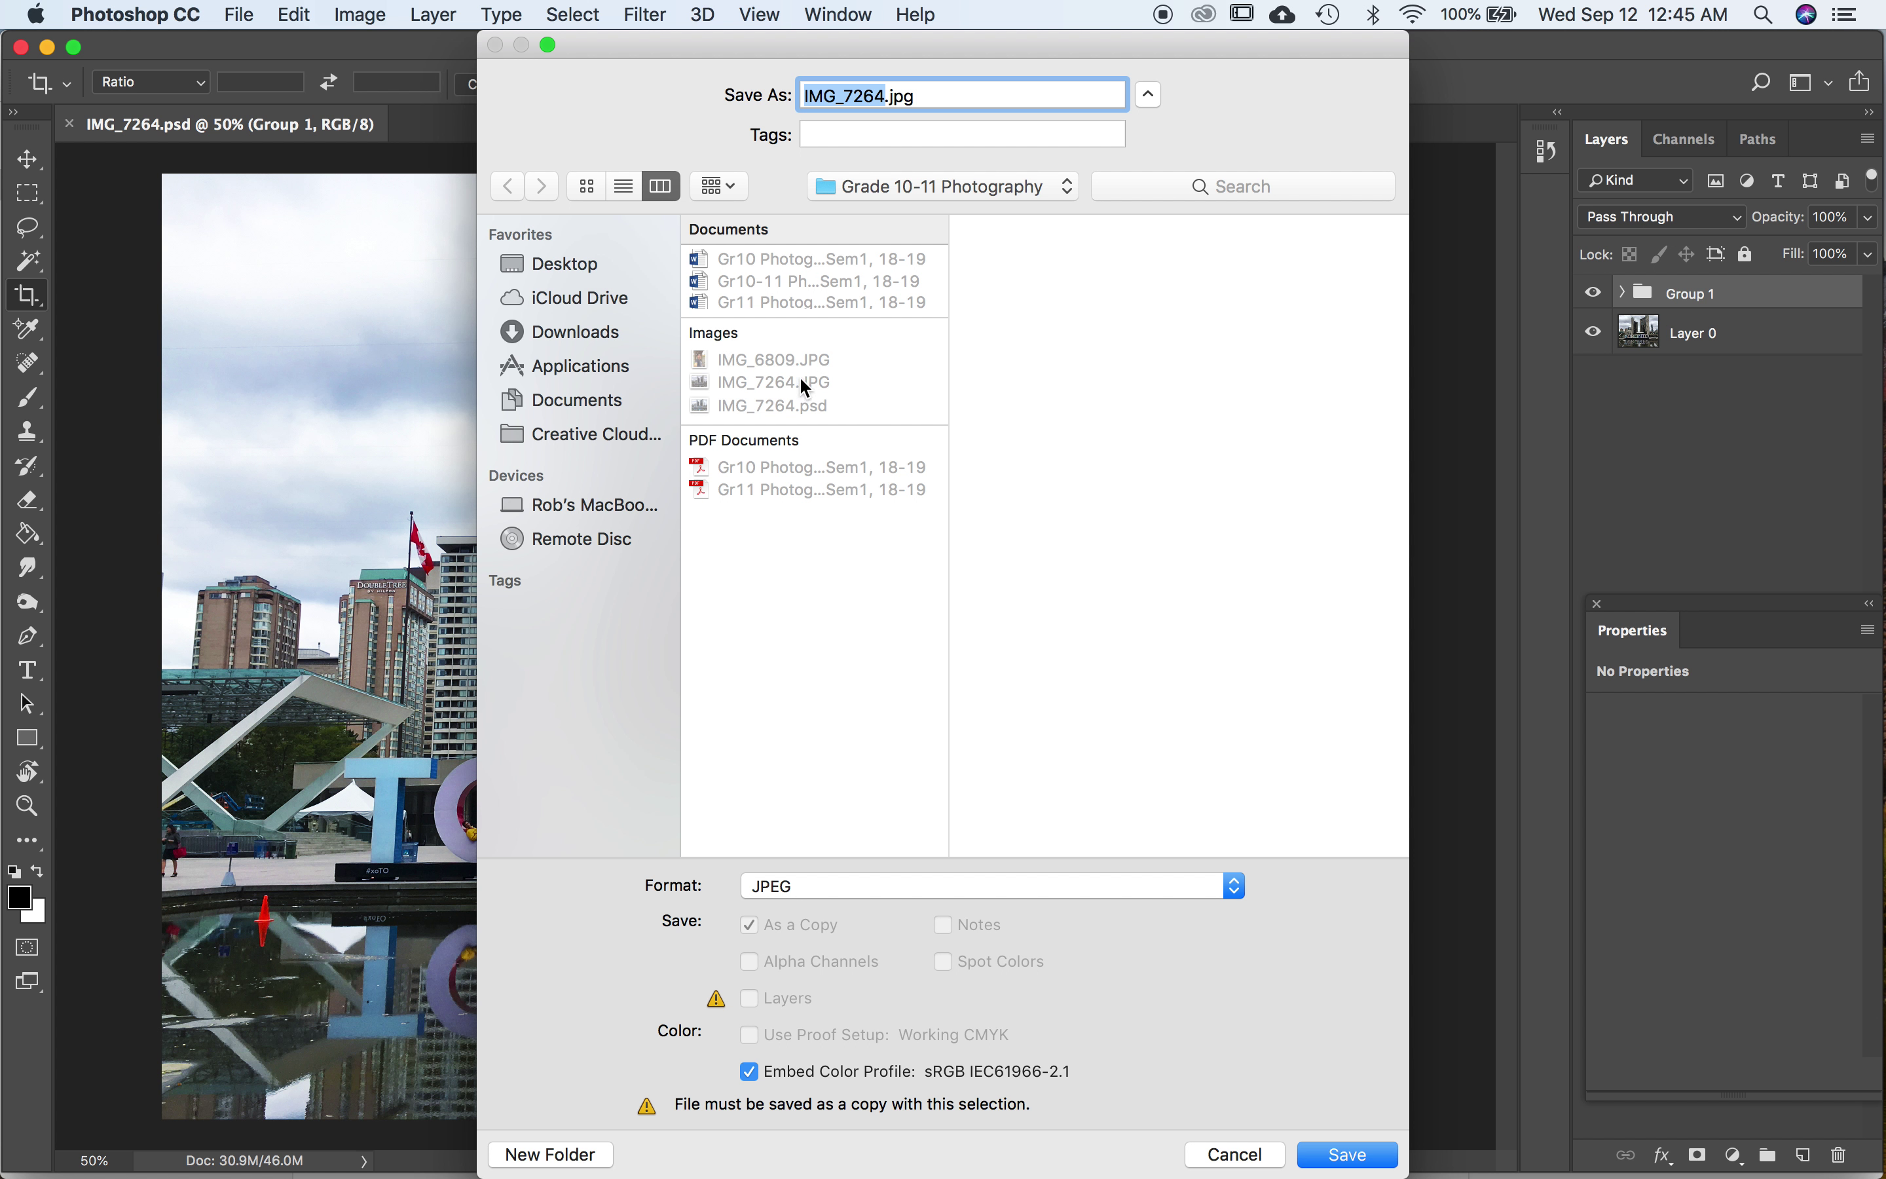
pyautogui.click(887, 95)
pyautogui.write('edit1')
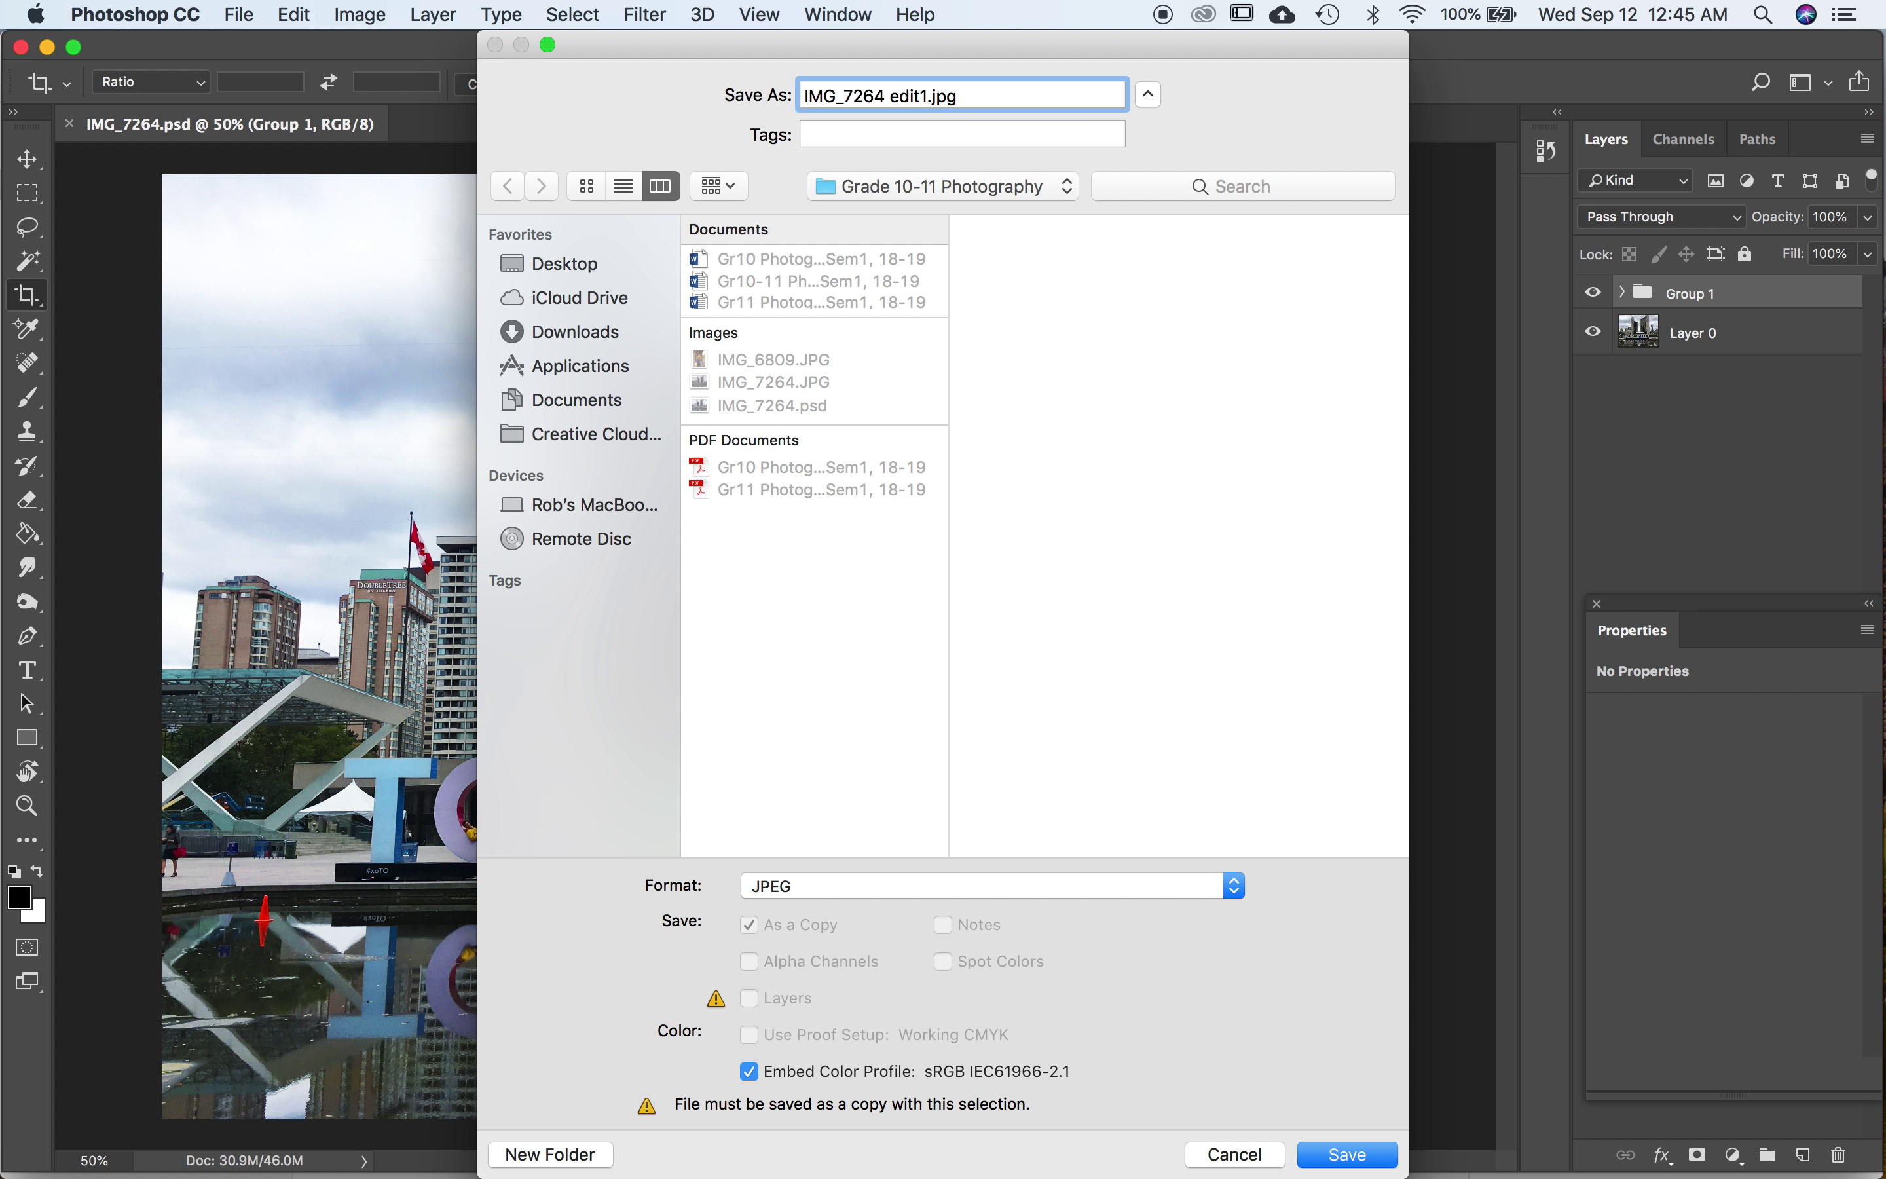
pyautogui.click(1352, 1154)
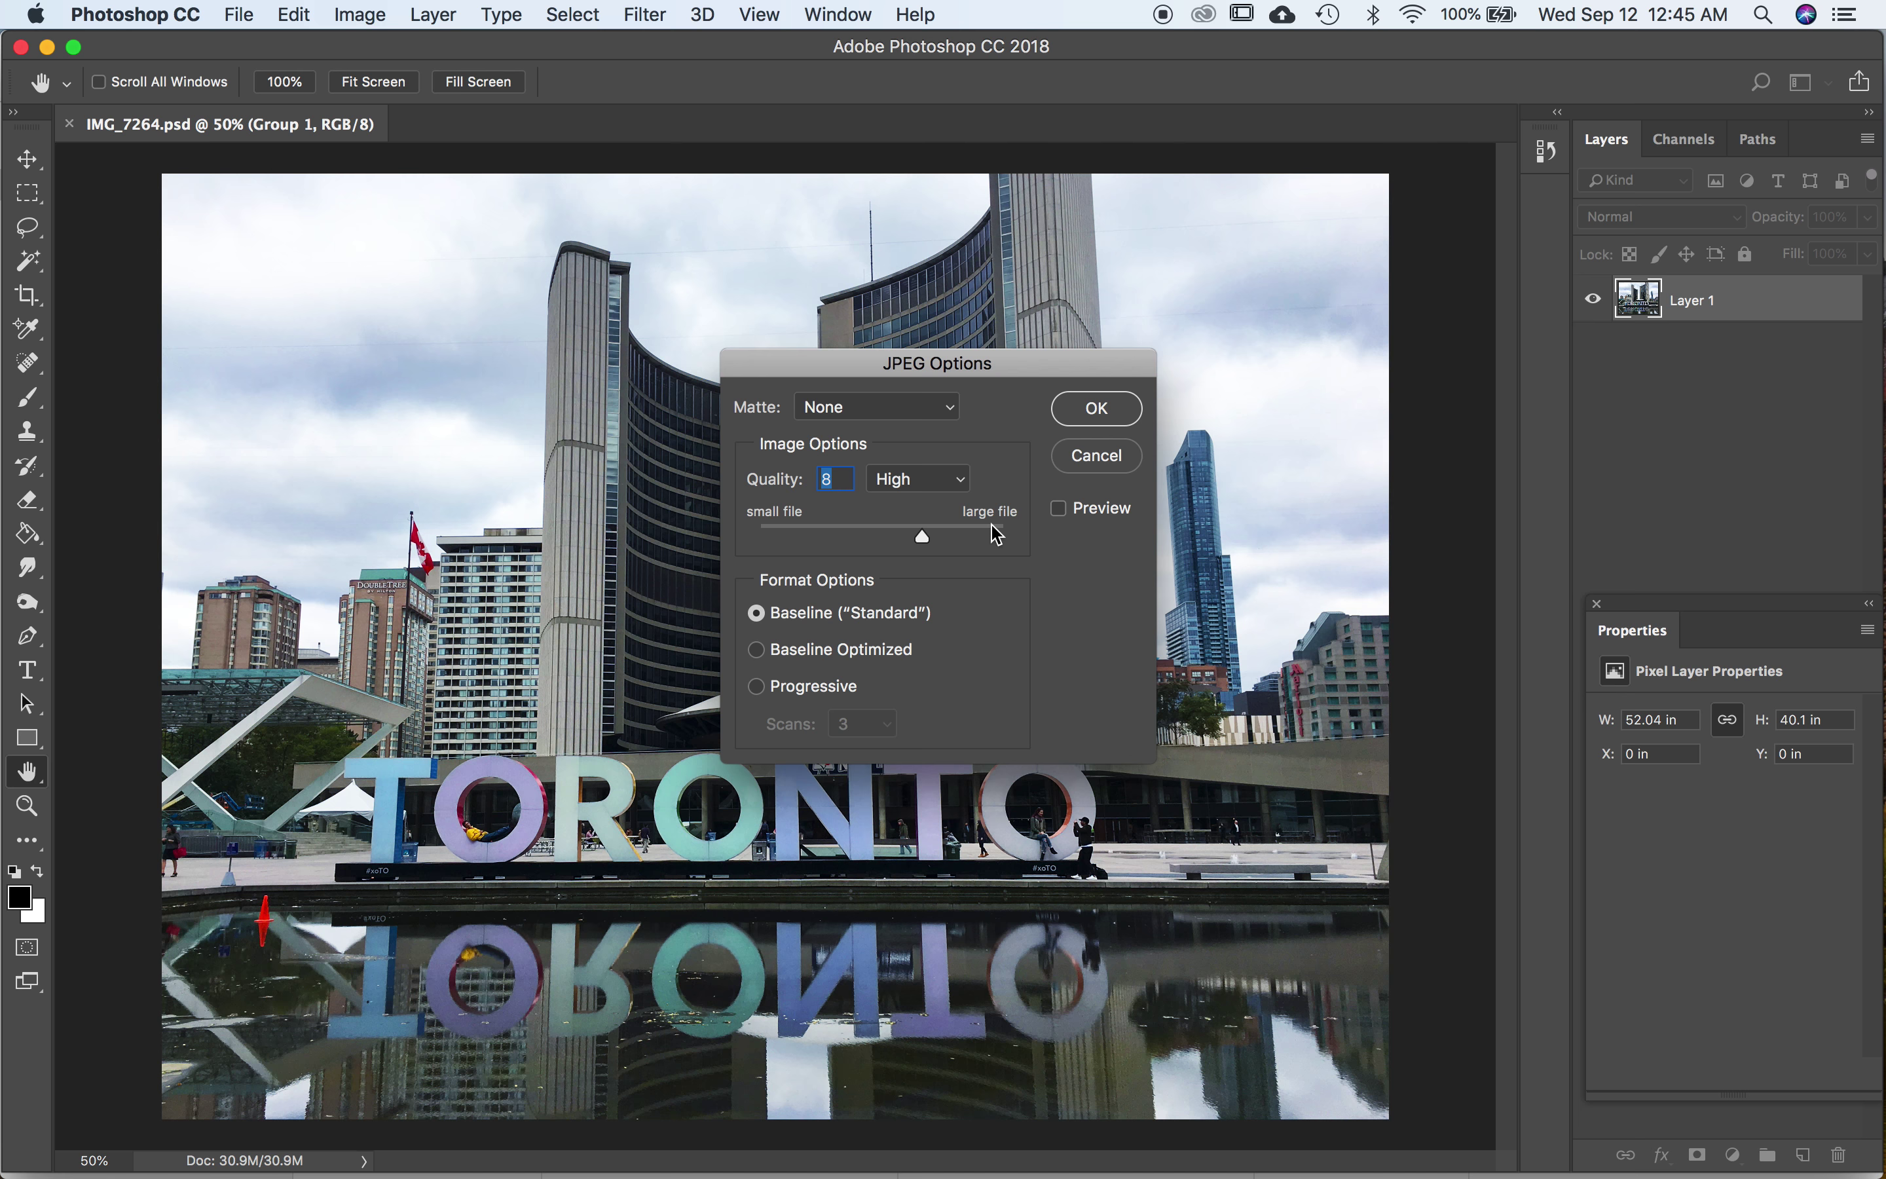
# Try the largest-file JPEG quality, set it well toward the small-file end, and confirm the JPEG options
pyautogui.moveTo(923, 537); pyautogui.dragTo(1007, 543)
pyautogui.moveTo(1007, 539); pyautogui.dragTo(830, 540)
pyautogui.click(1098, 409)
# Switch to Finder and compare the file details of the original IMG_7264.JPG and the exported IMG_7264 edit1.jpg
pyautogui.press('super')
pyautogui.press('super+Tab')
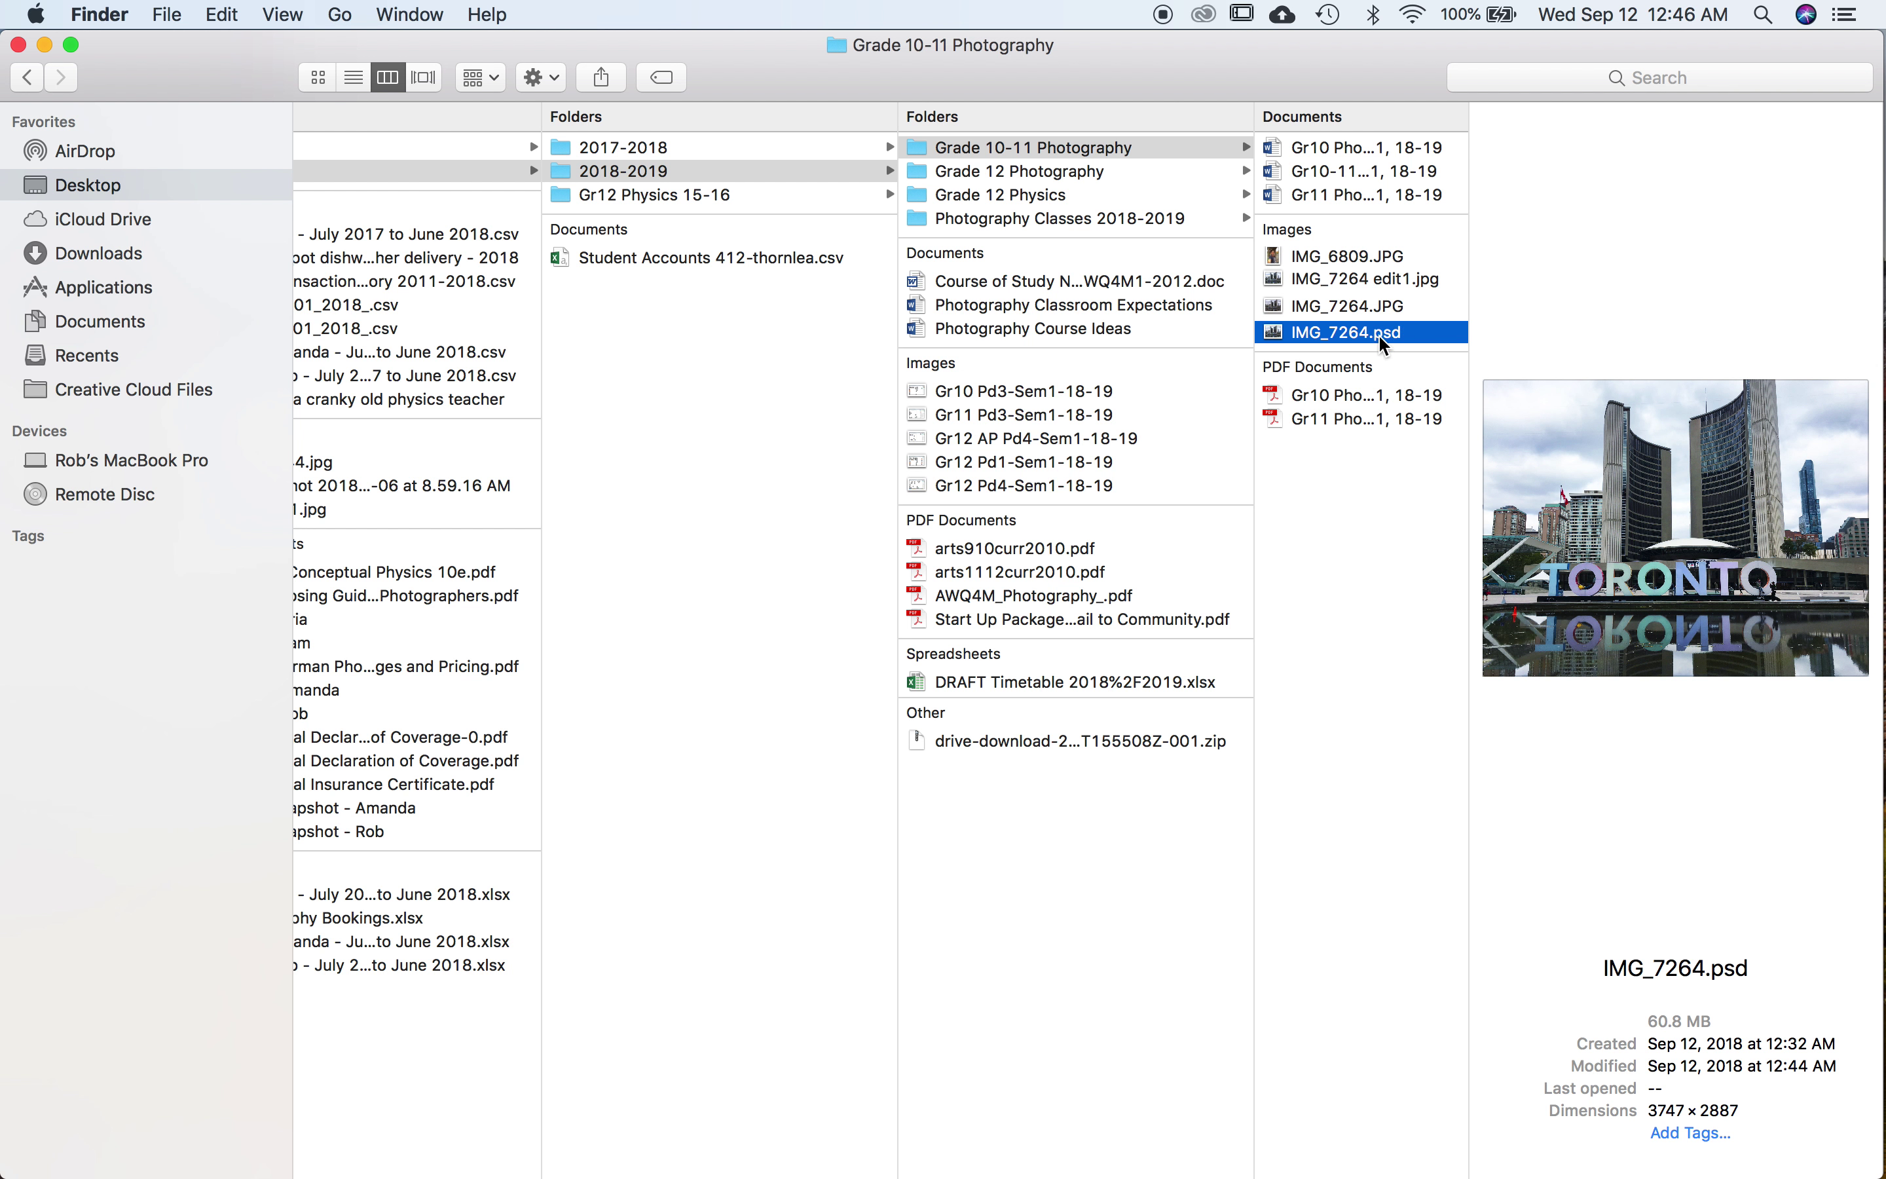
pyautogui.click(1358, 312)
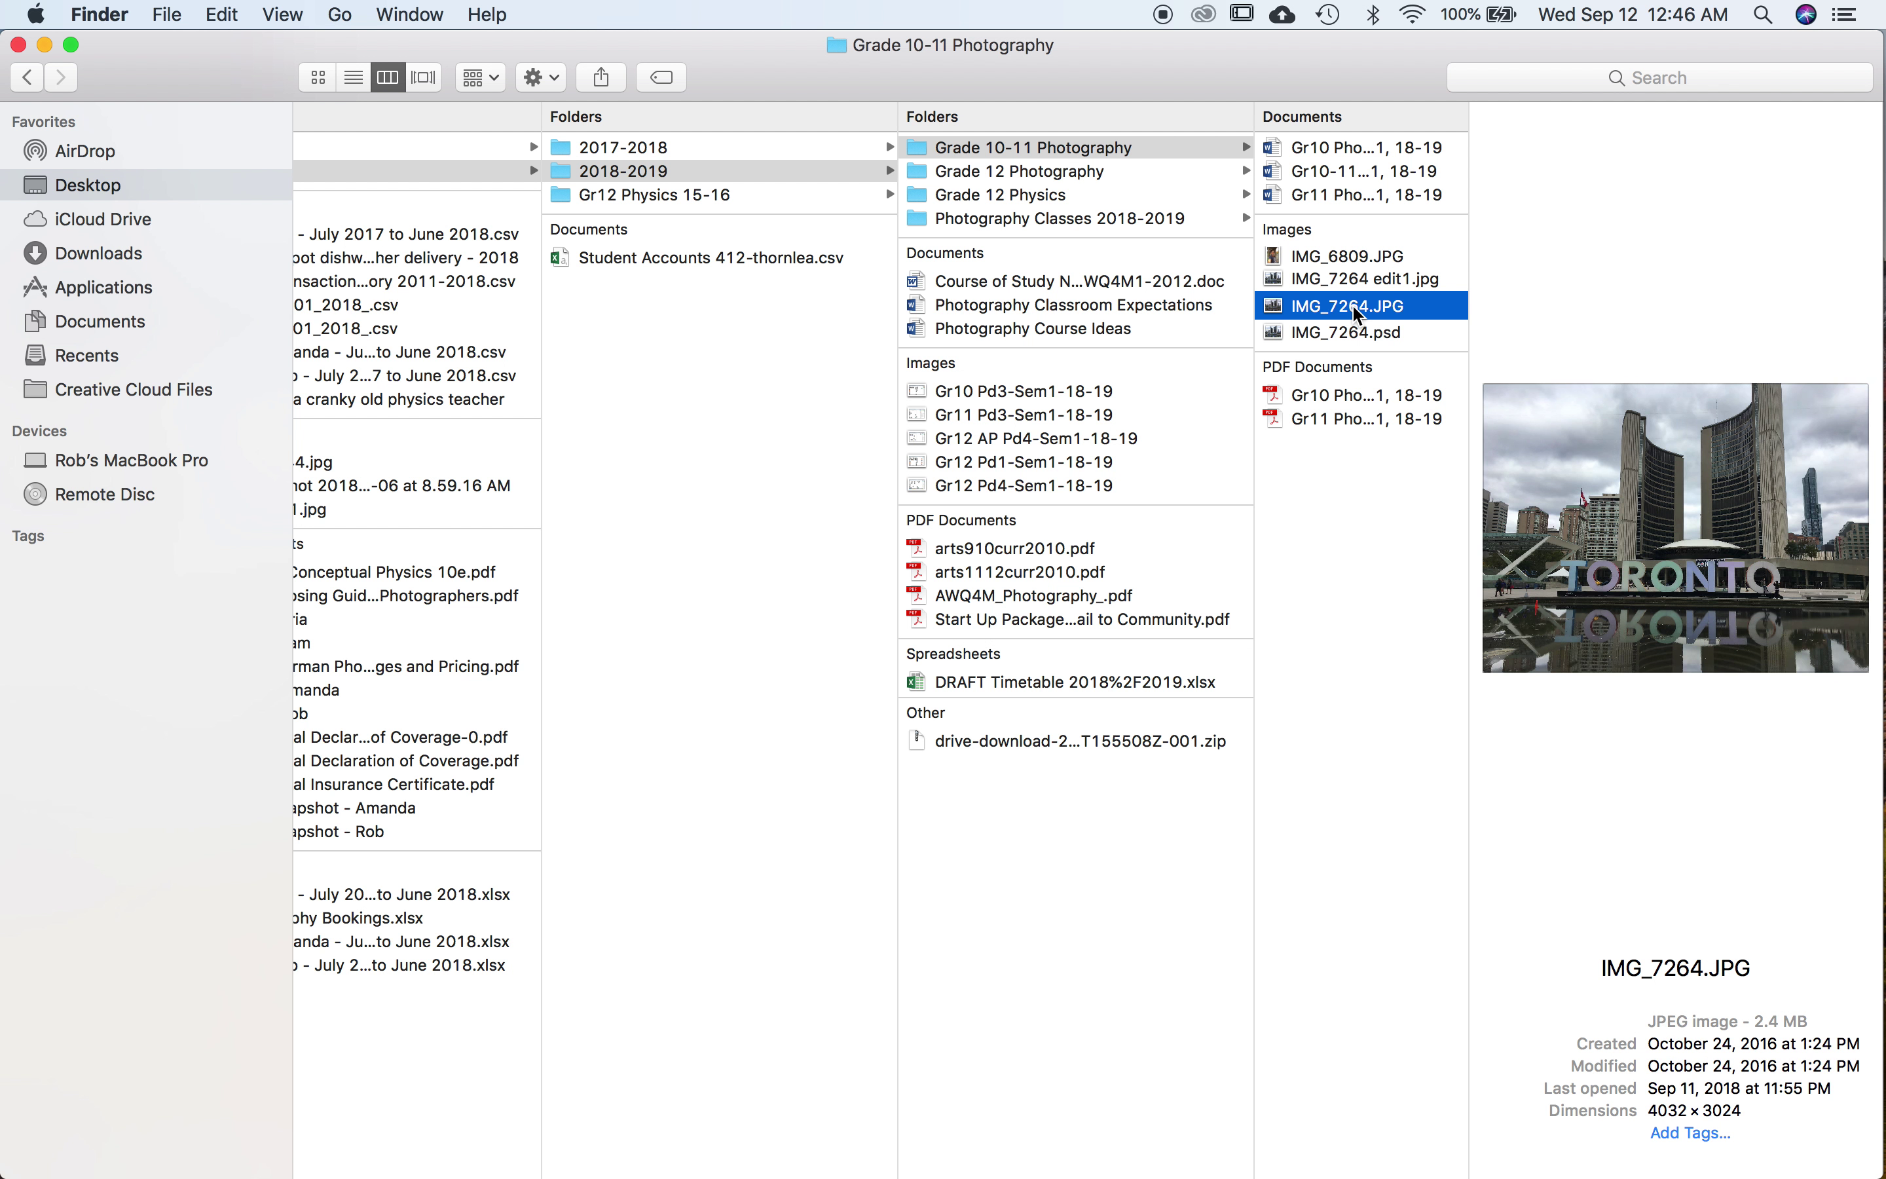
pyautogui.click(1358, 282)
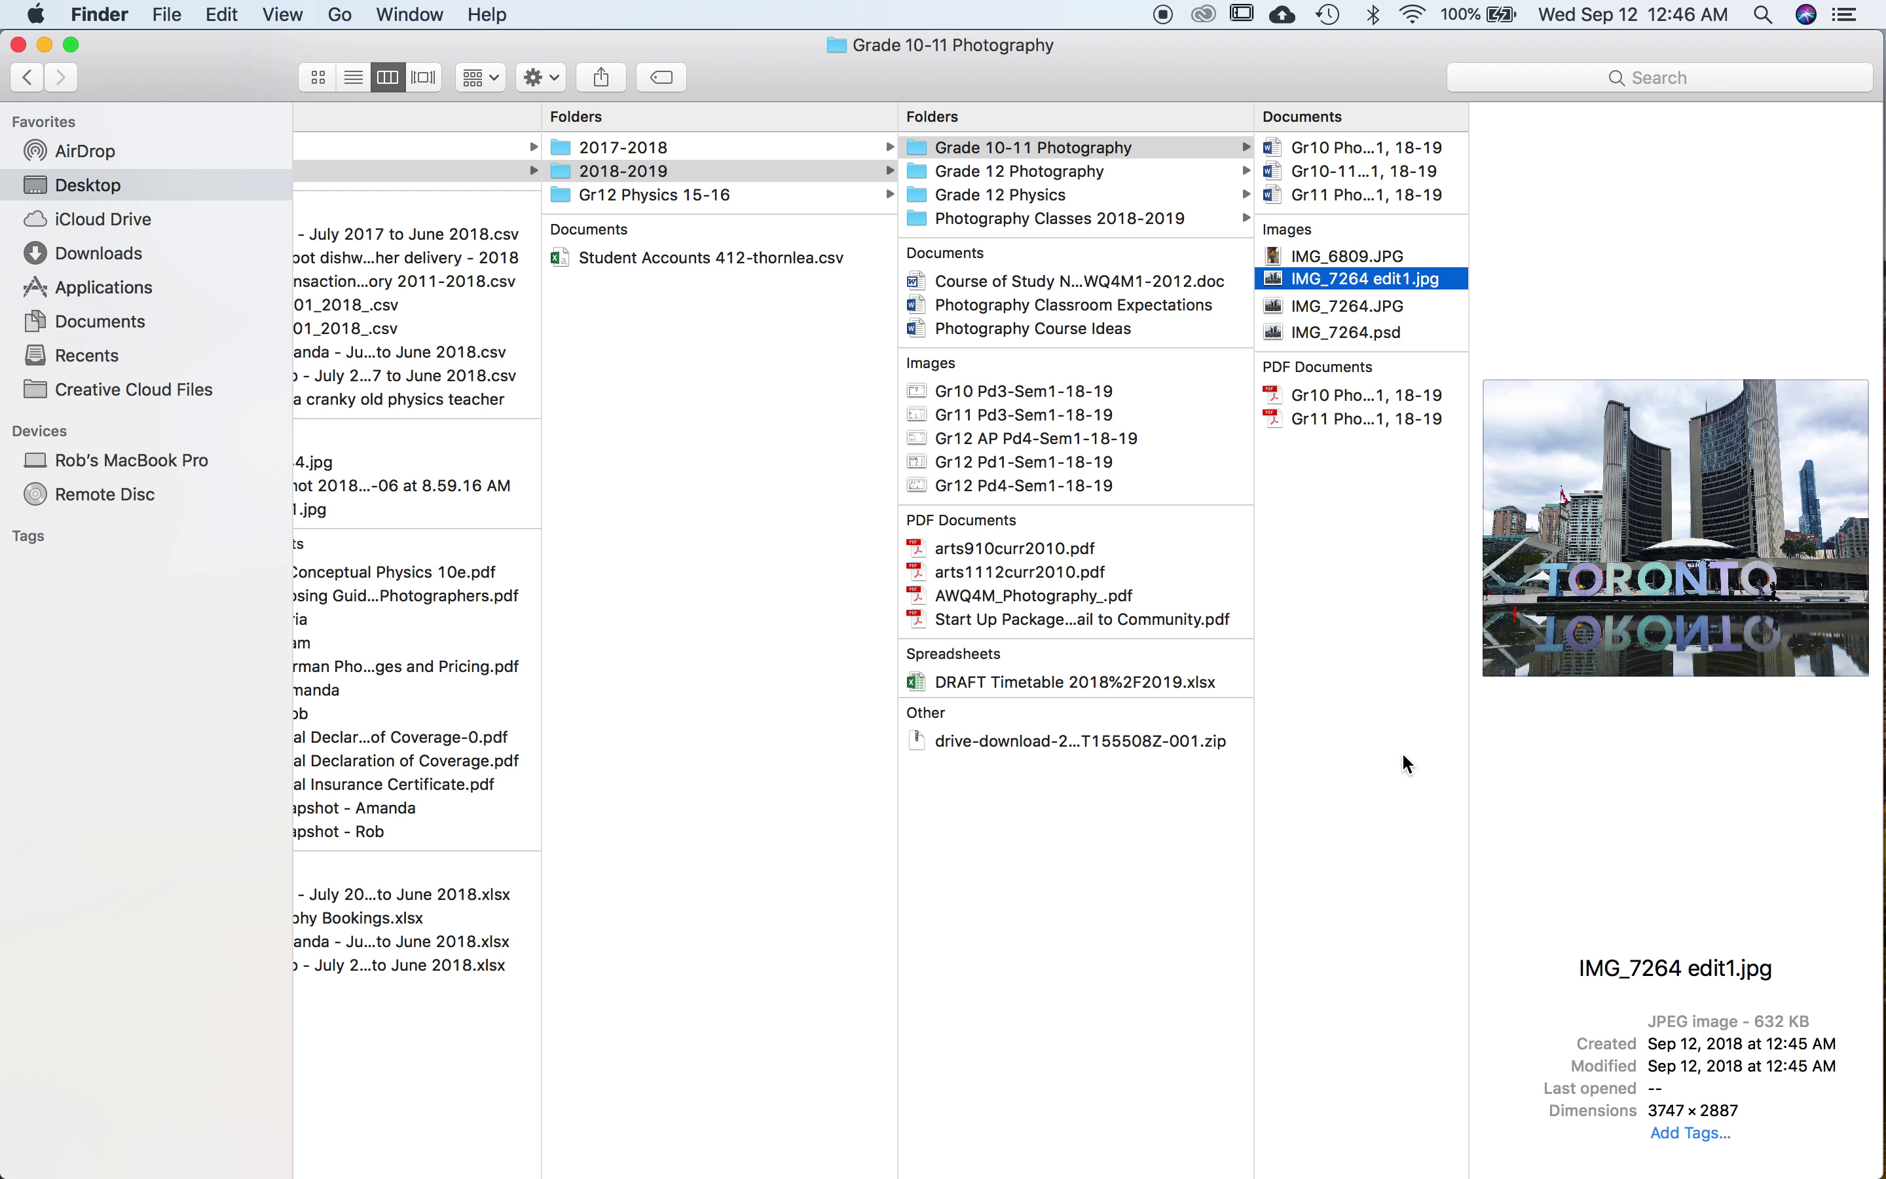
# Switch back to Photoshop and open the exported IMG_7264 edit1.jpg
pyautogui.press('super+Tab')
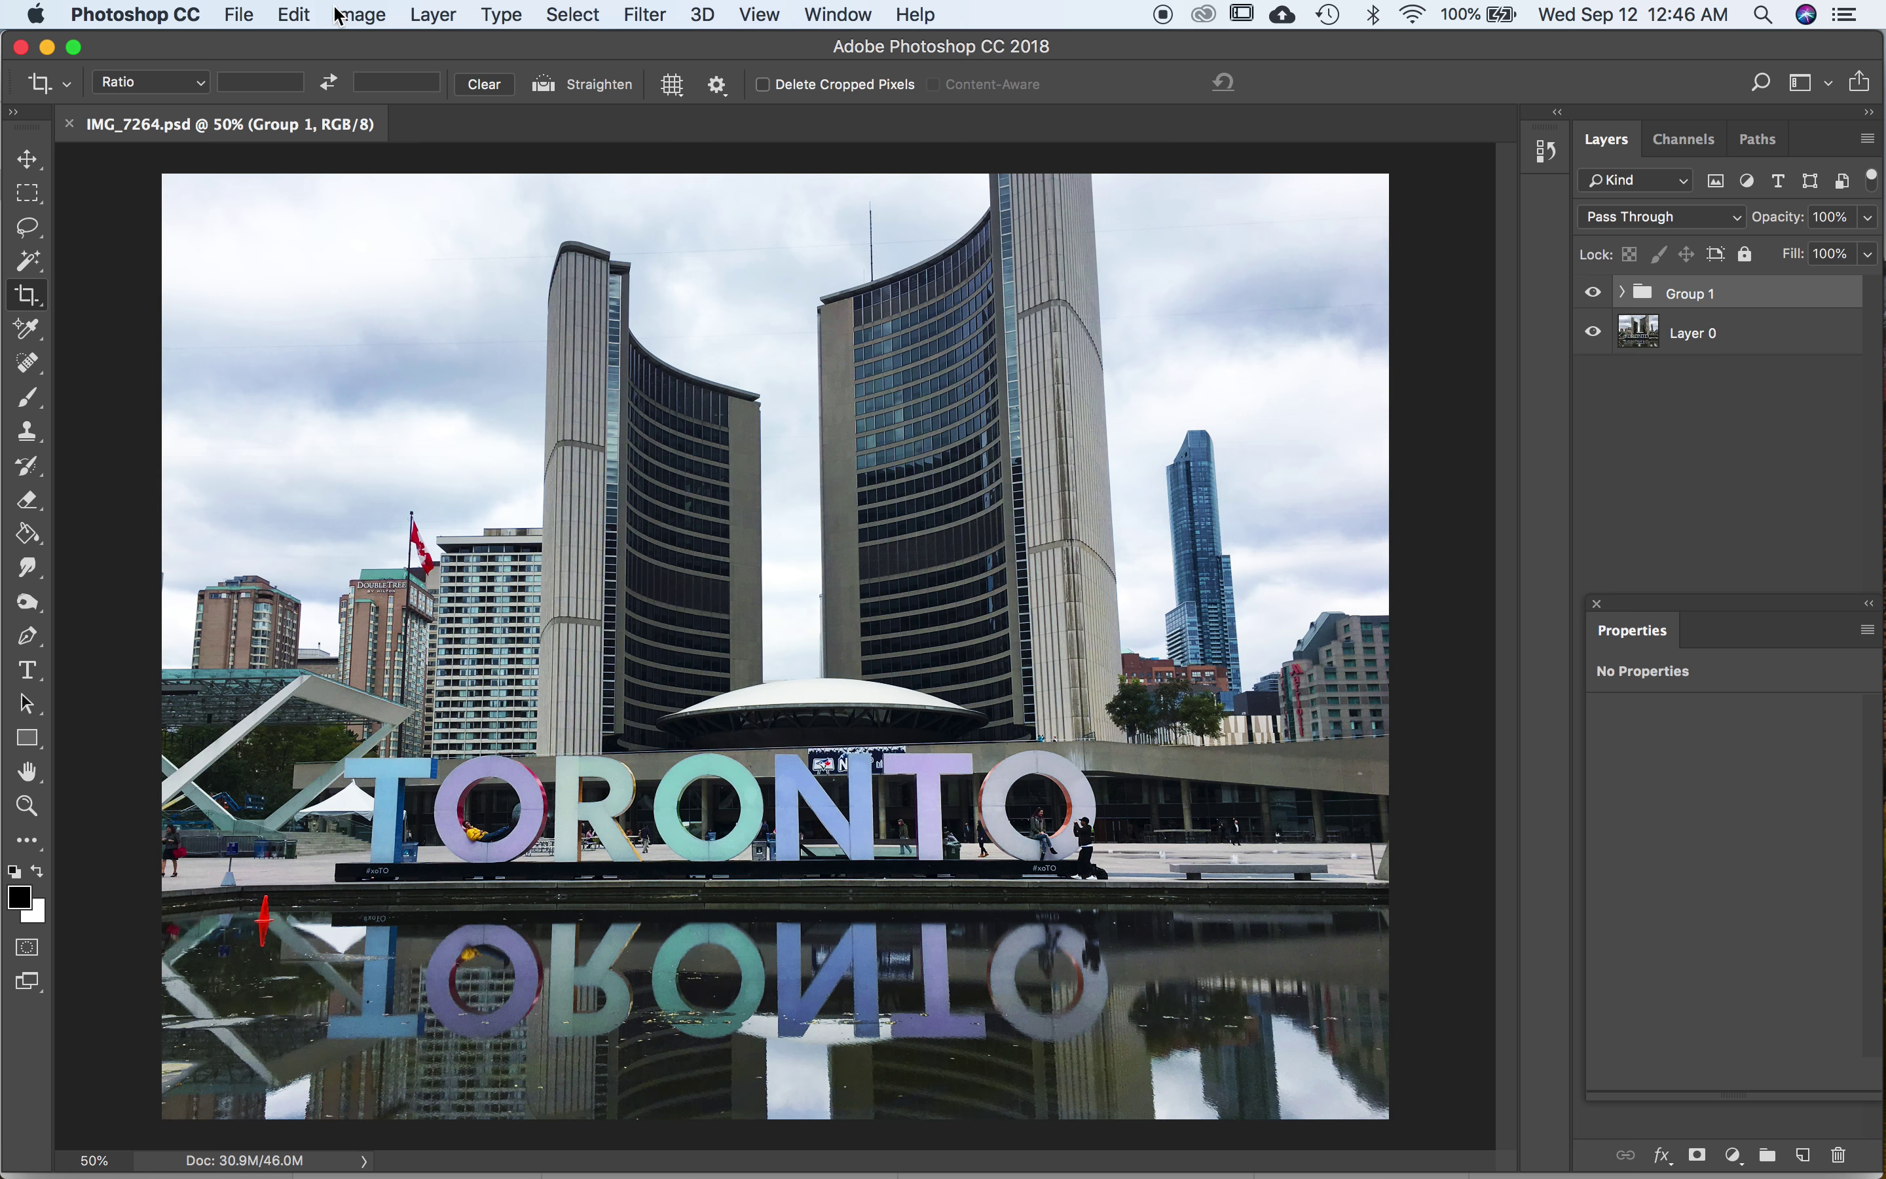
pyautogui.click(228, 16)
pyautogui.click(271, 70)
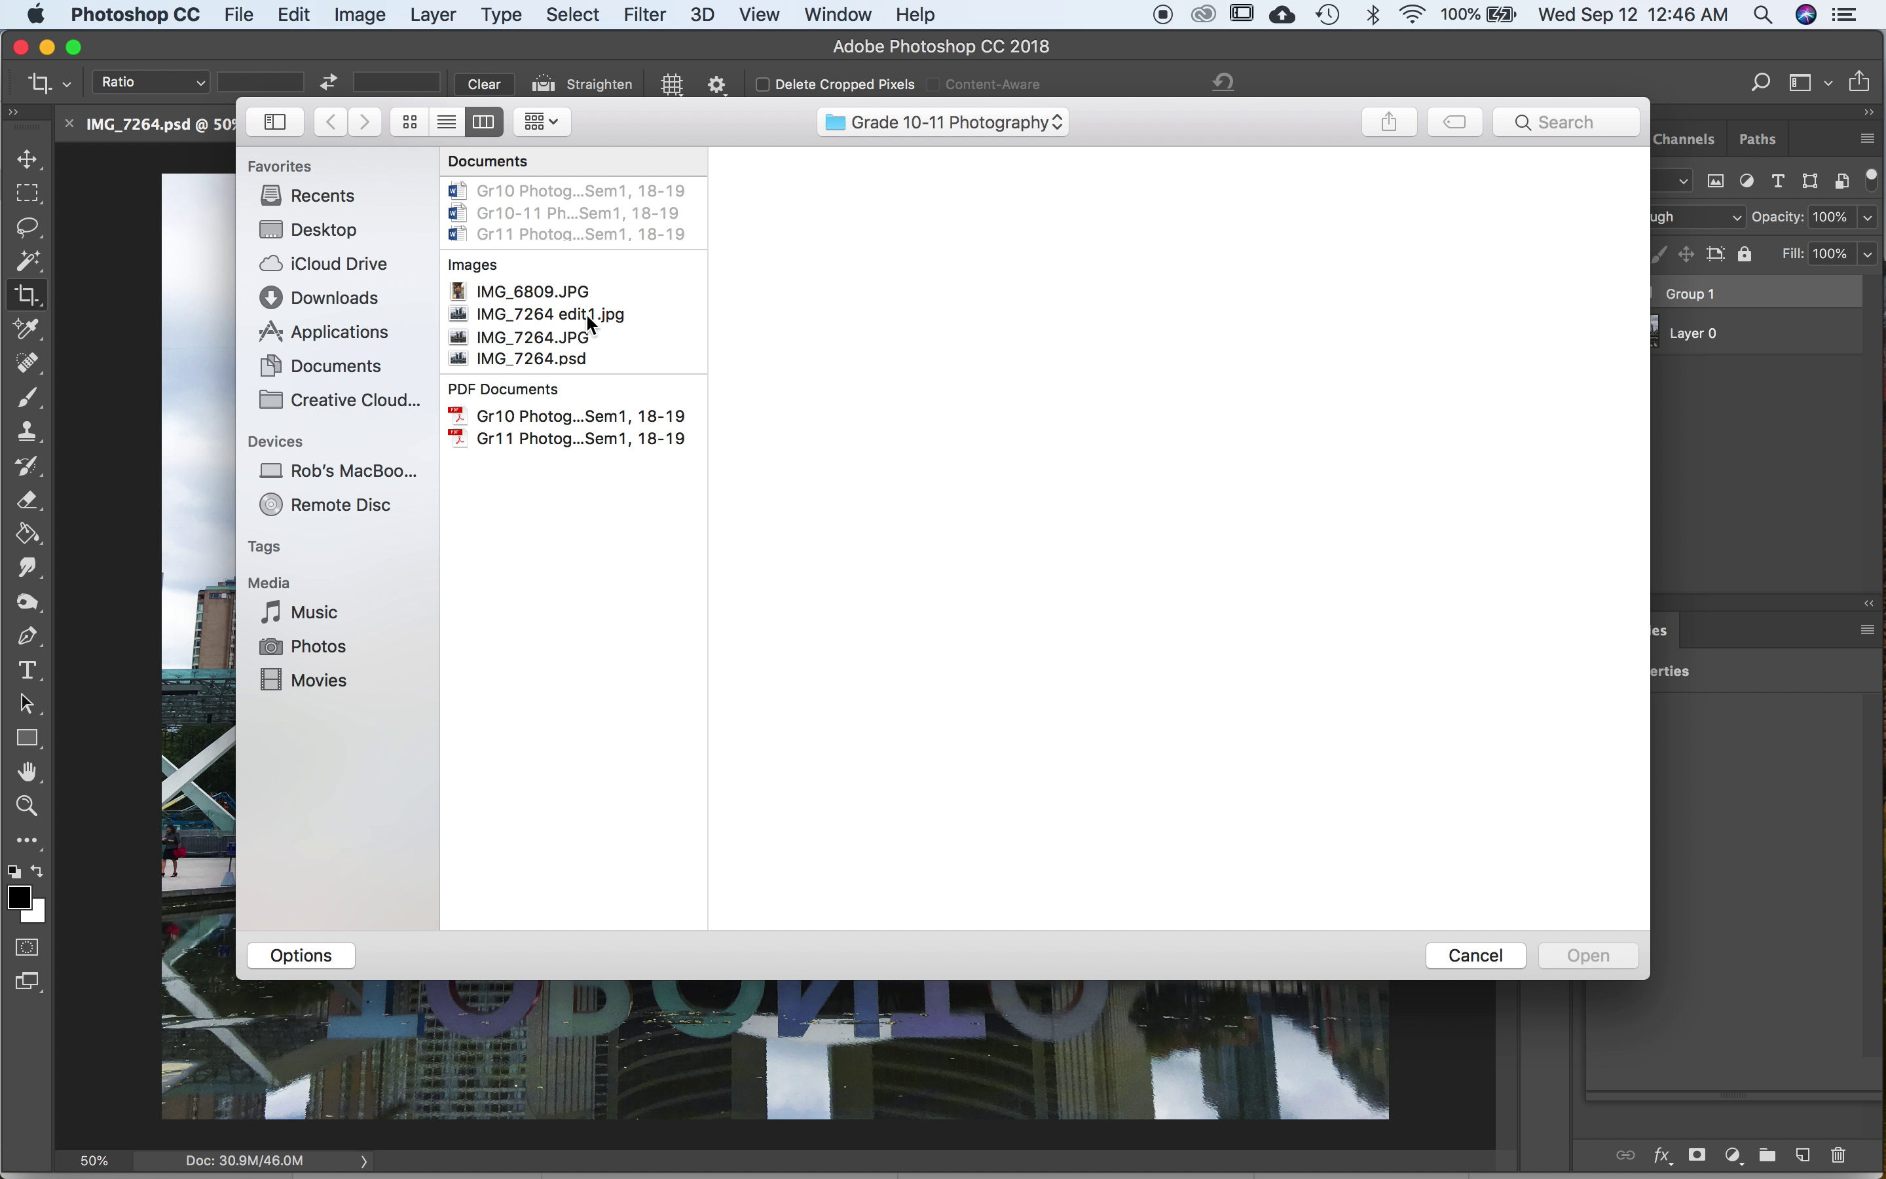
pyautogui.click(591, 315)
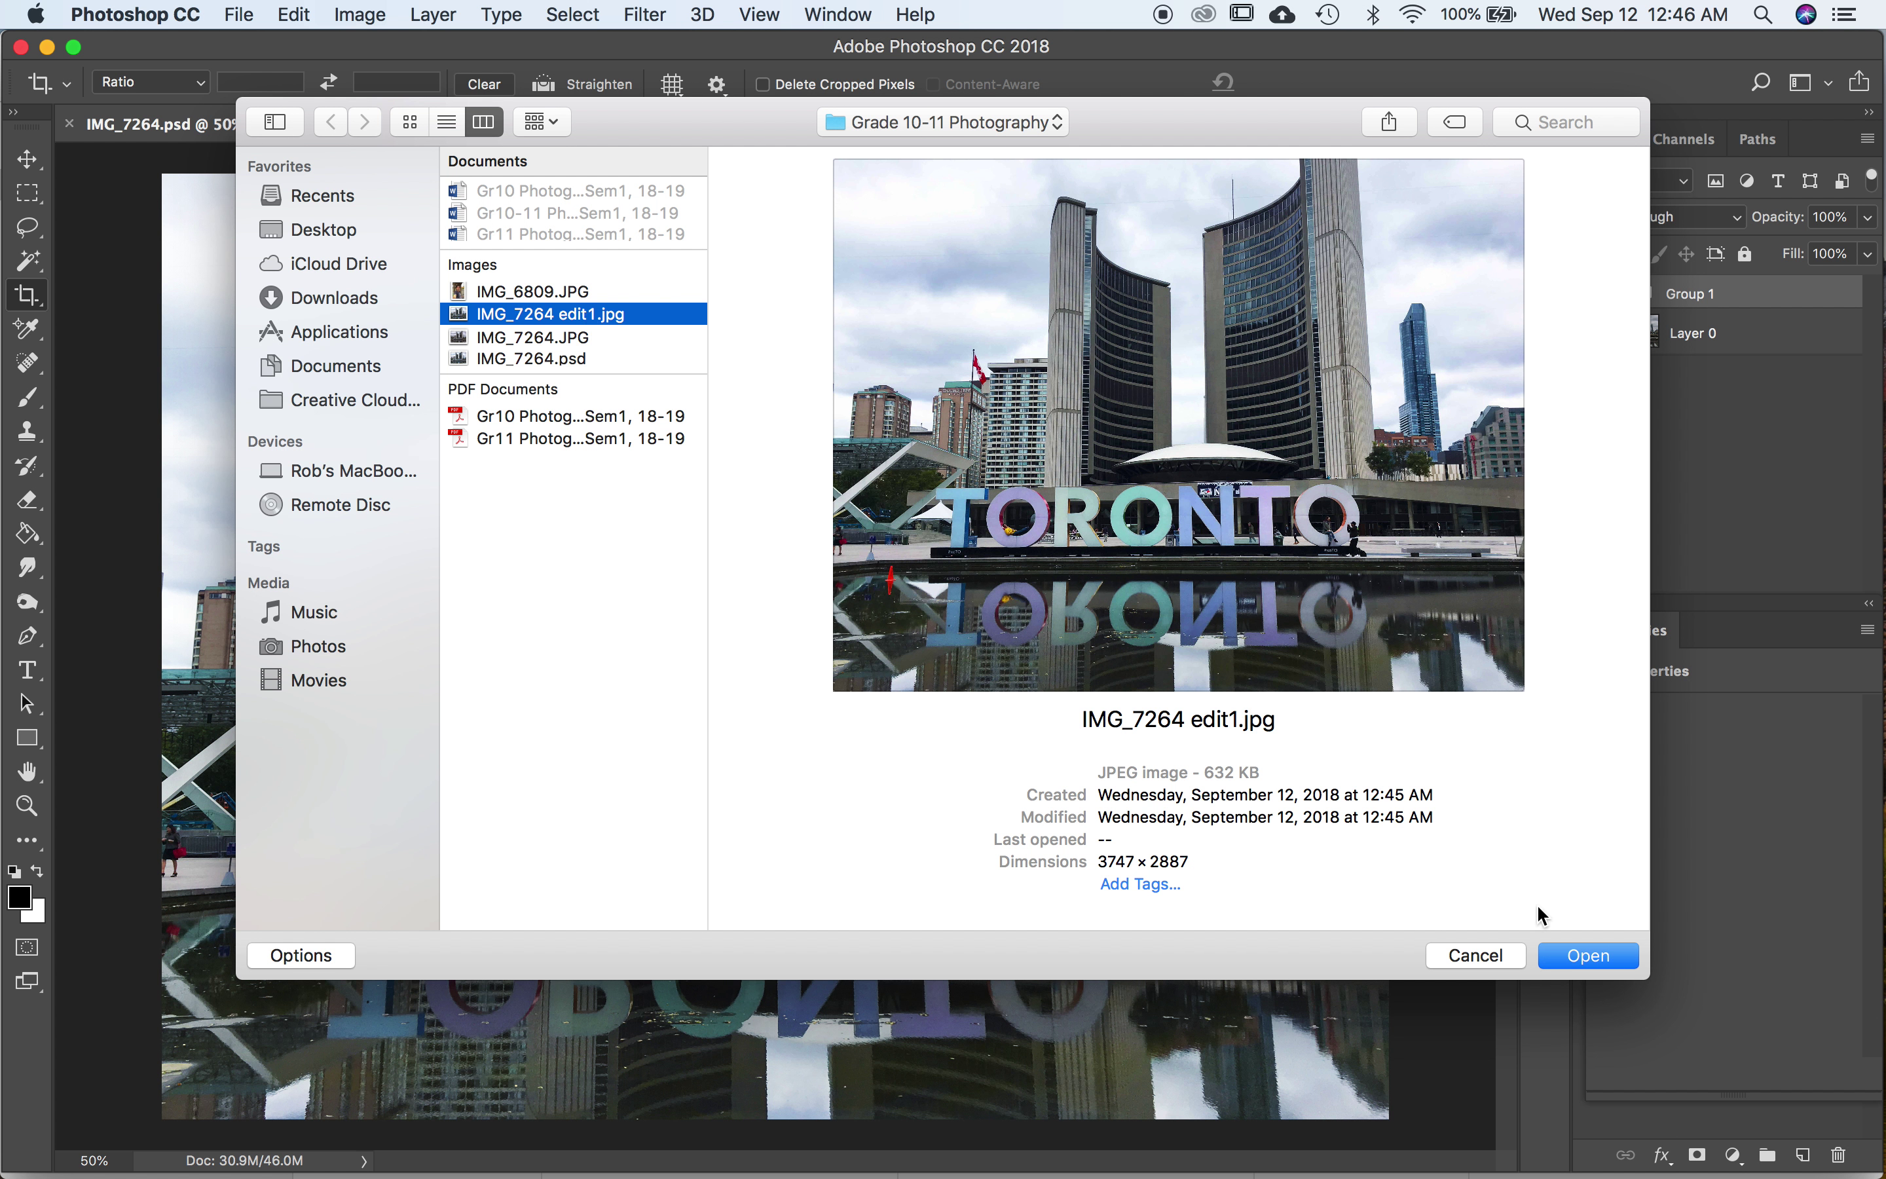
pyautogui.click(1590, 956)
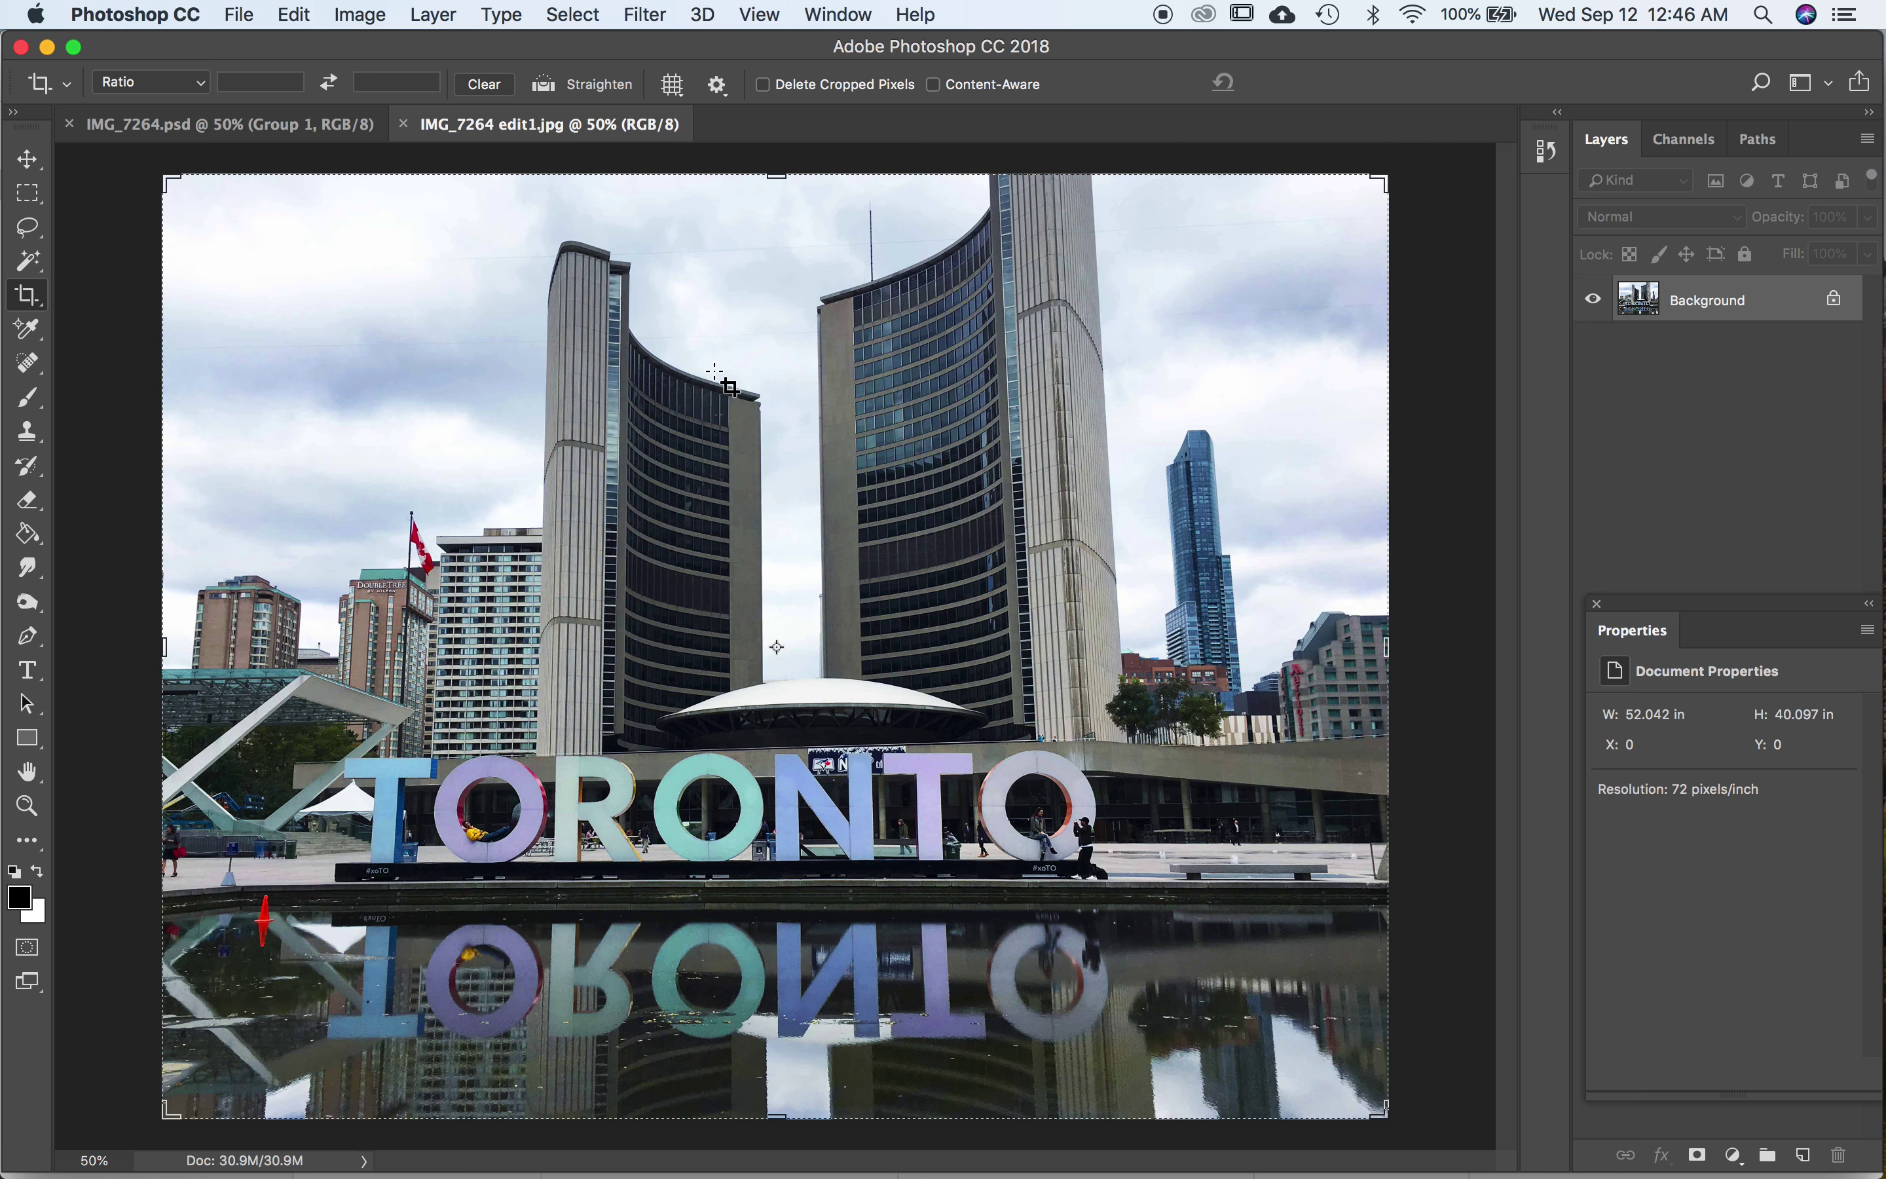
# Examine the compression quality of the exported JPEG around the dome and the R and O letters at up to 400% magnification
pyautogui.press('super')
pyautogui.press('super+equal')
pyautogui.press('super+equal')
pyautogui.press('super+equal')
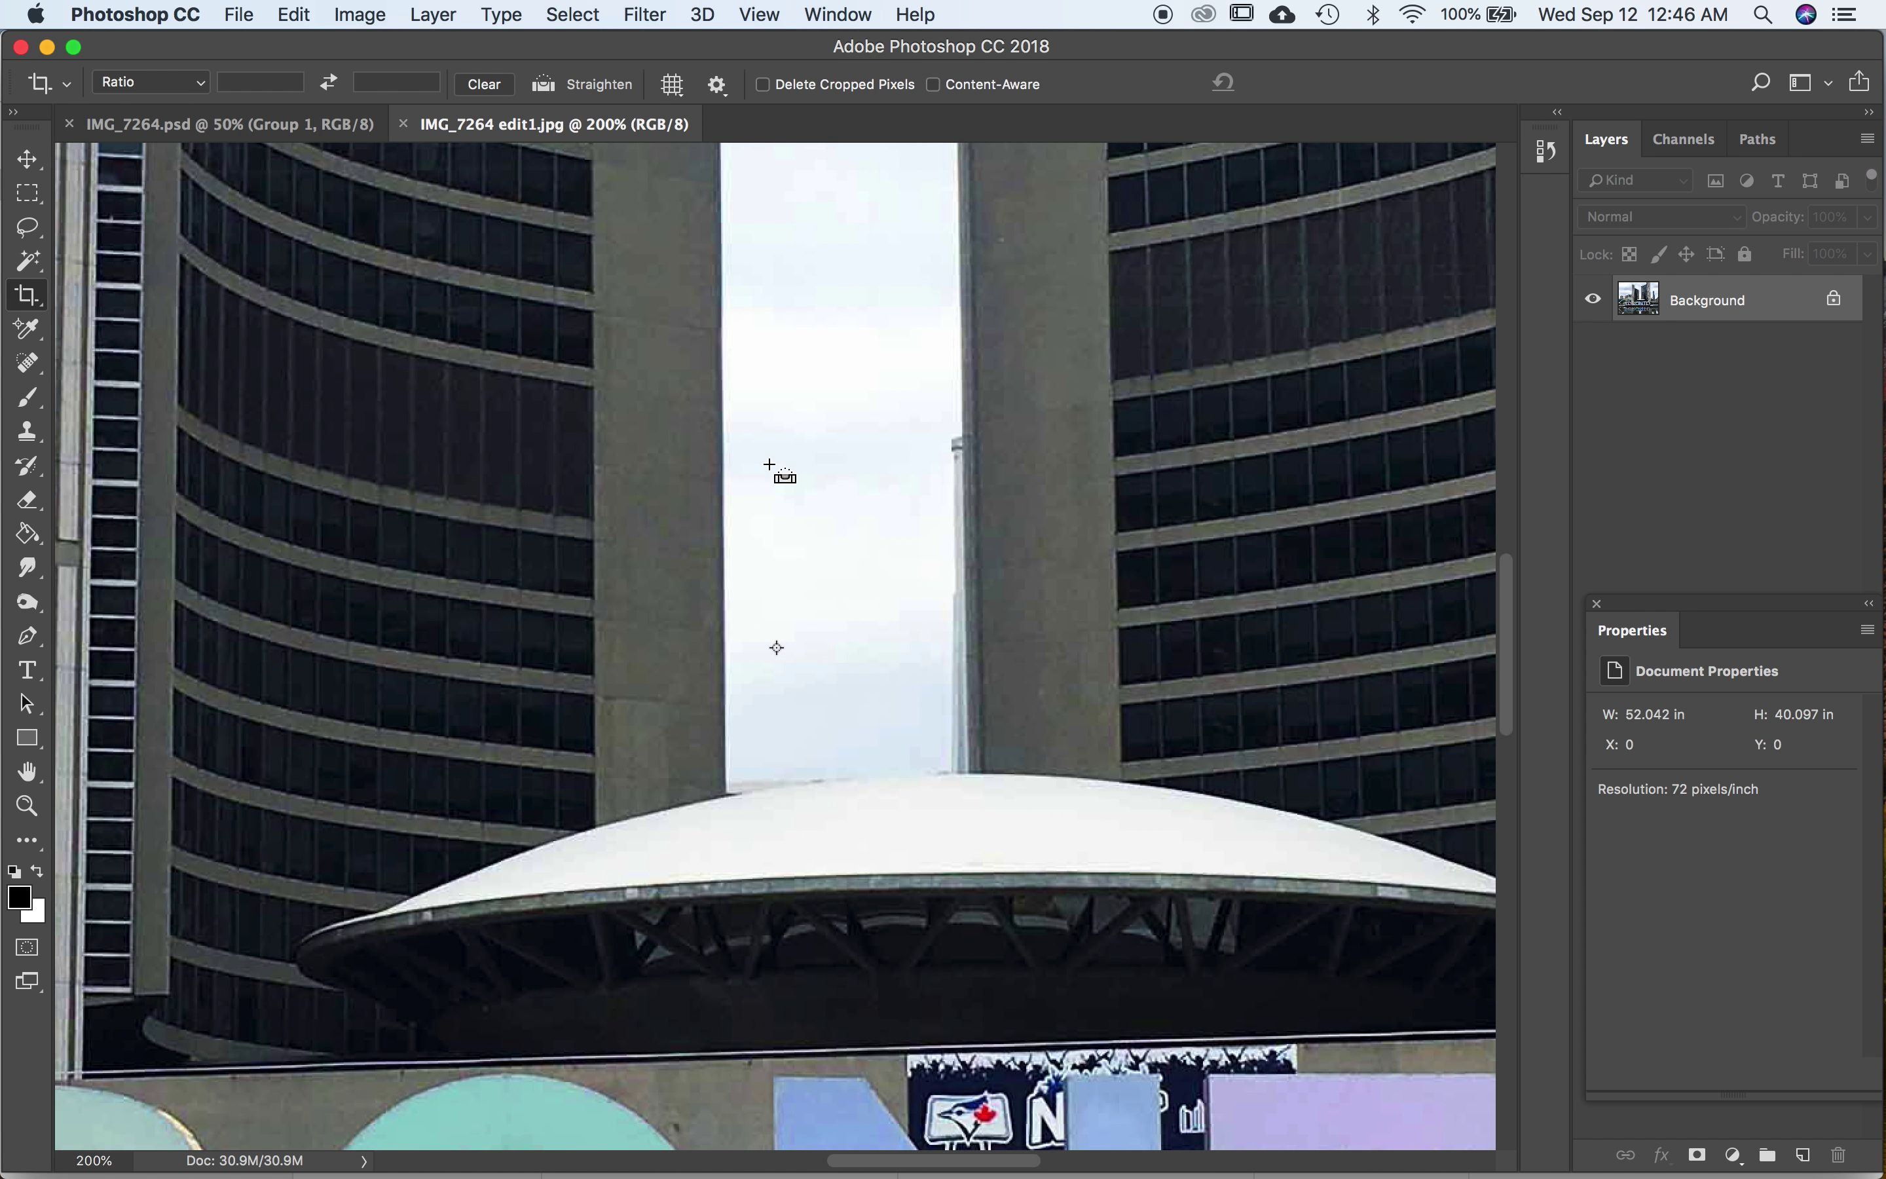
pyautogui.press('super+equal')
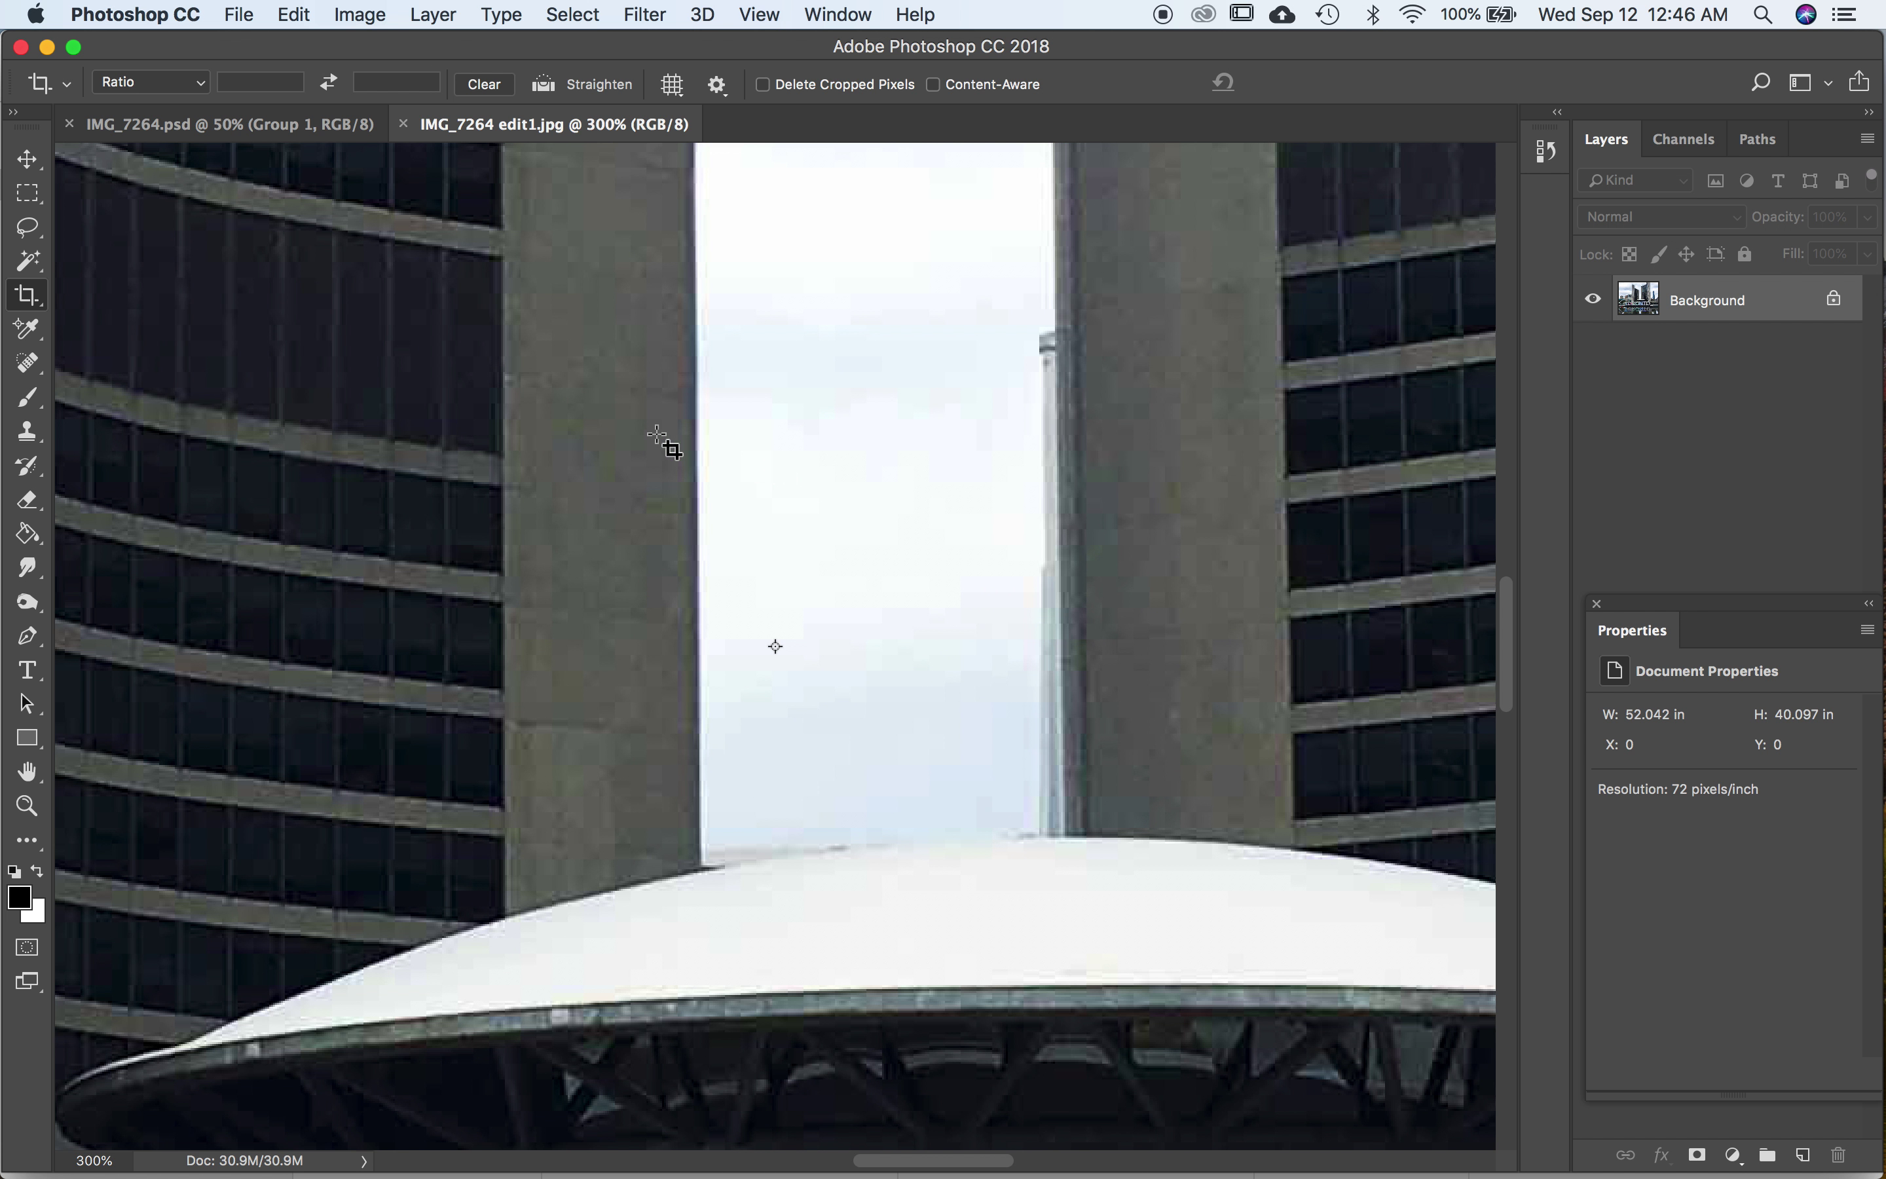
pyautogui.scroll(-15, 657, 437)
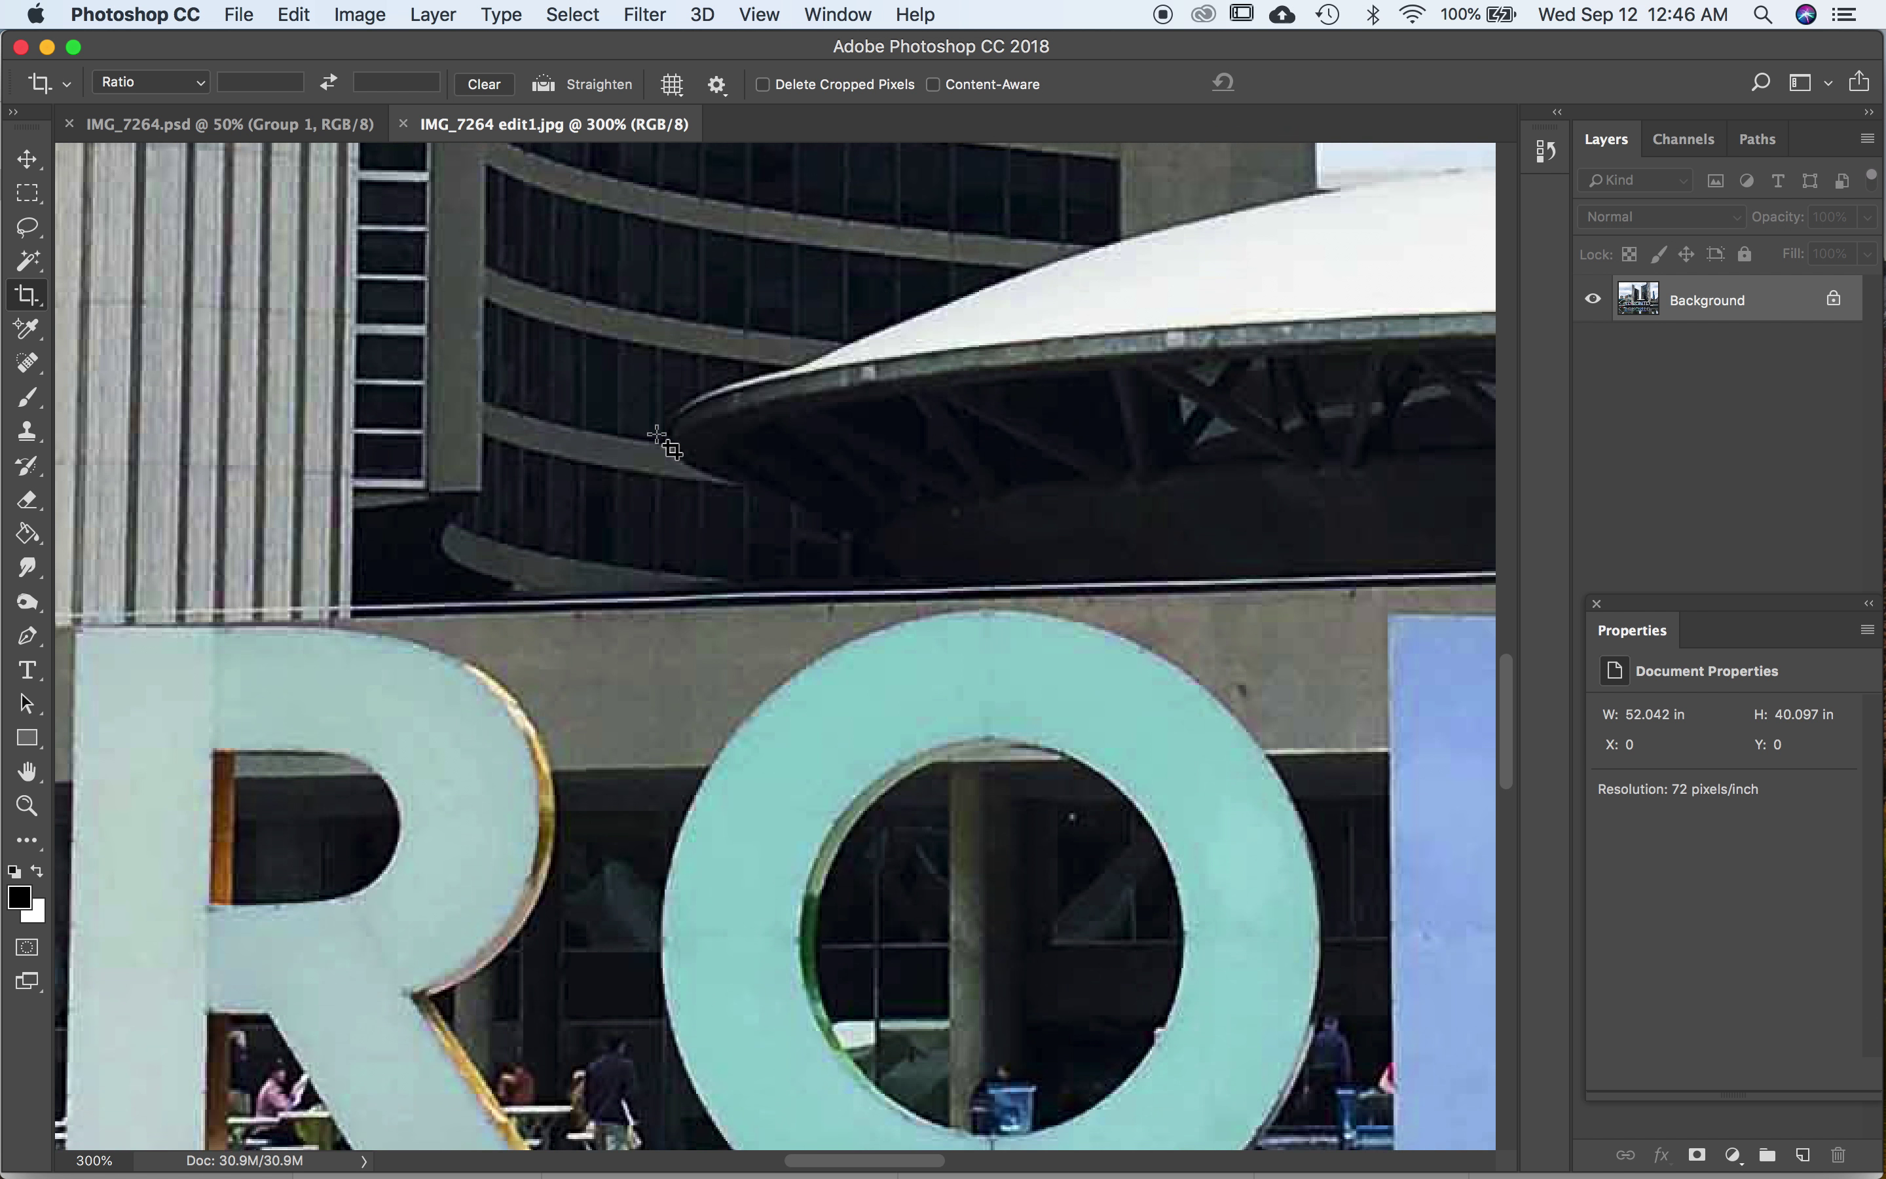
pyautogui.press('super+equal')
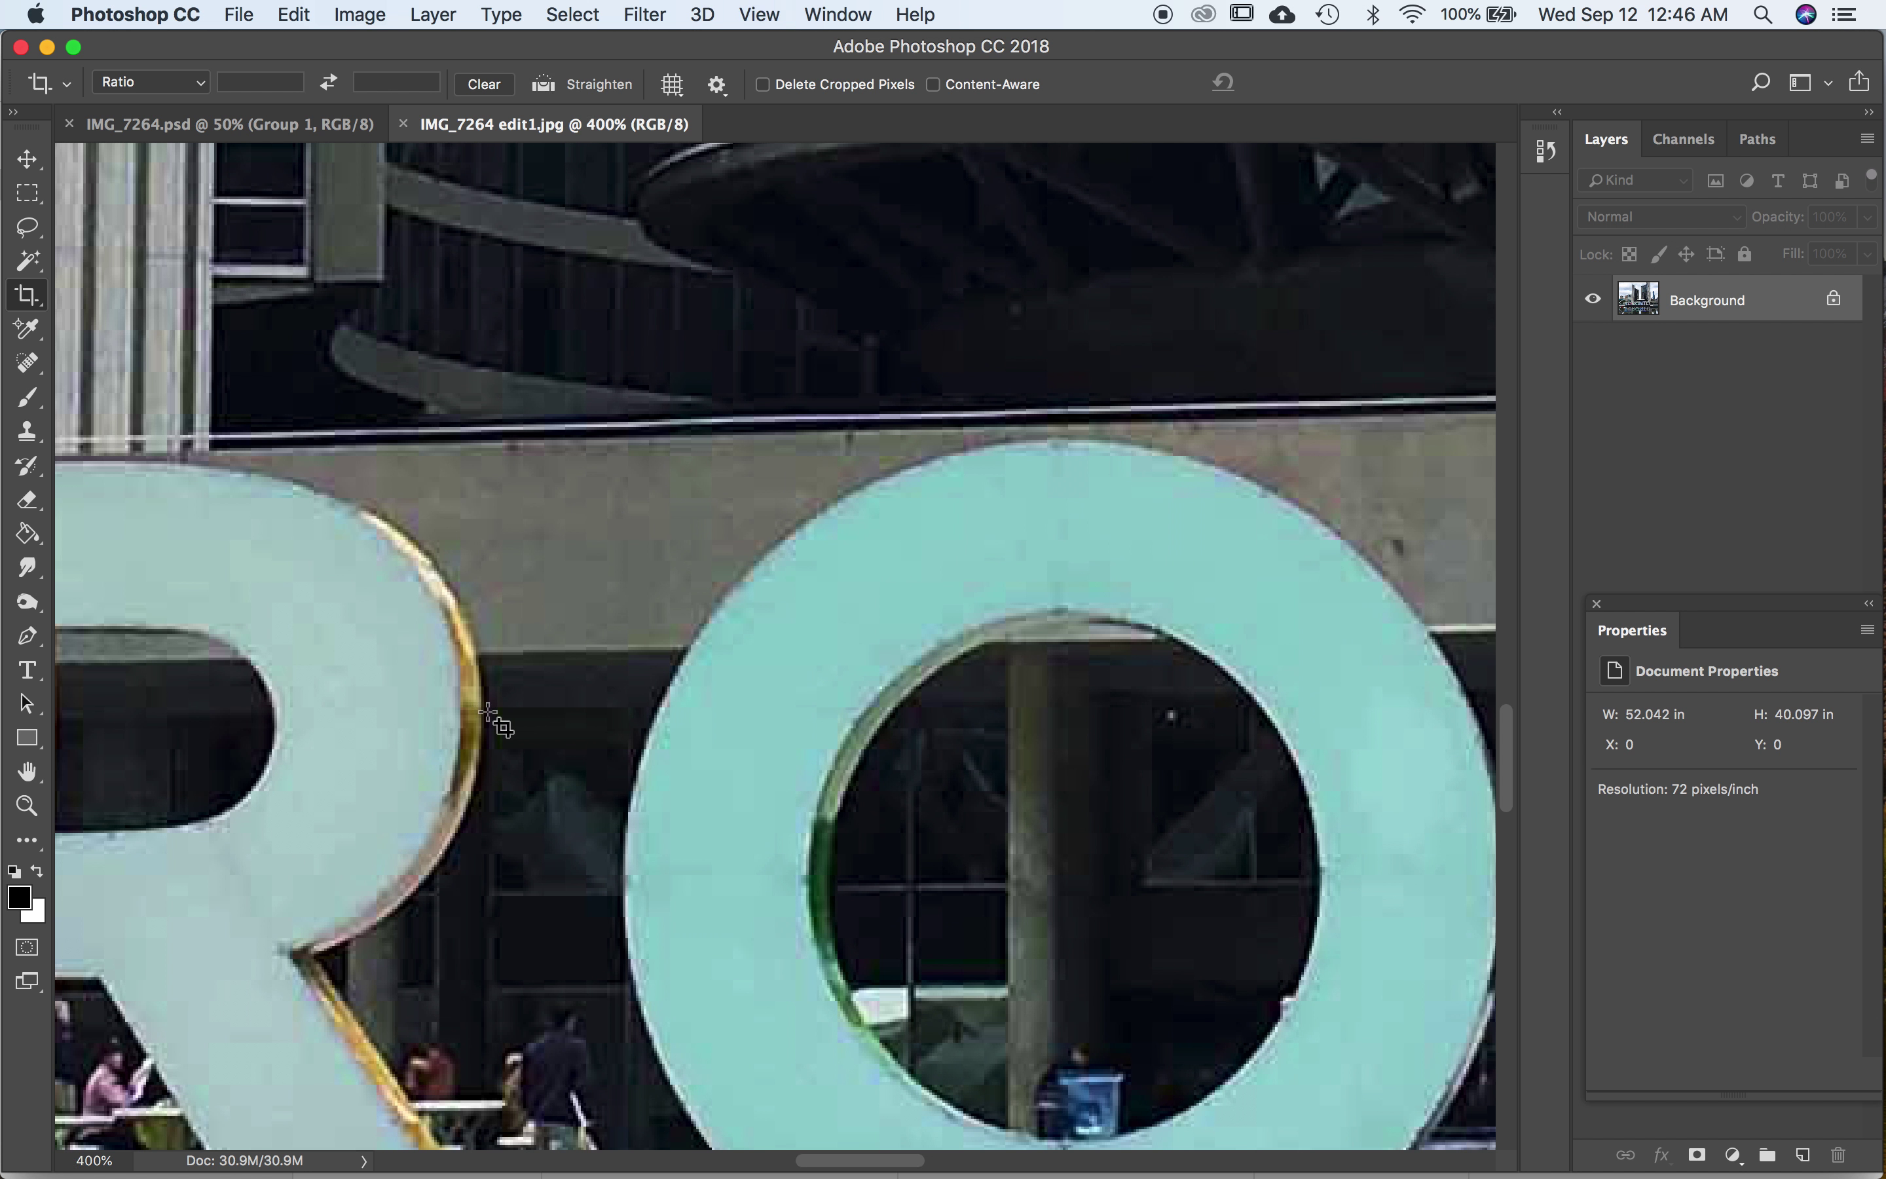
# Switch to the layered IMG_7264.psd and examine the edges of the R letter at up to 500% magnification
pyautogui.hscroll(-5, 442, 623)
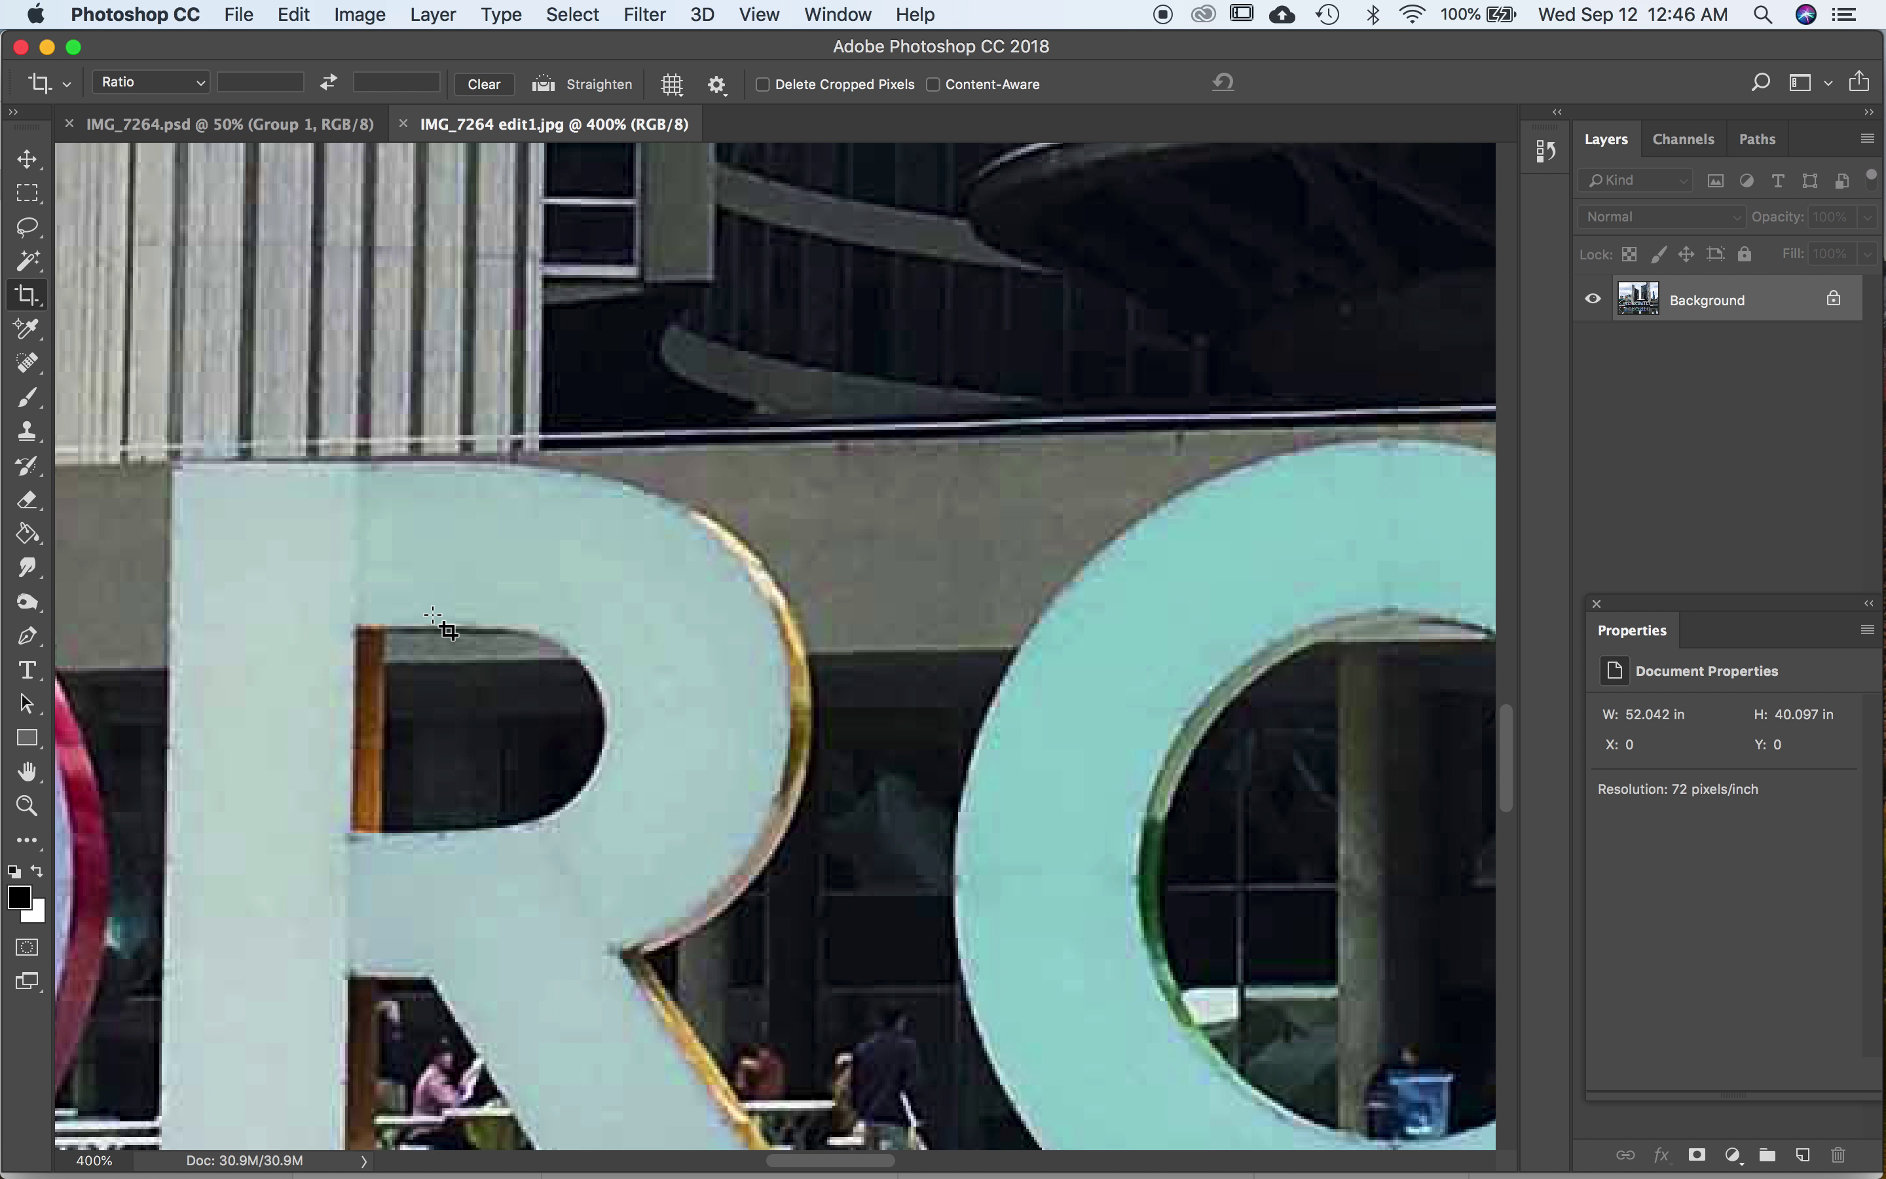
pyautogui.click(216, 124)
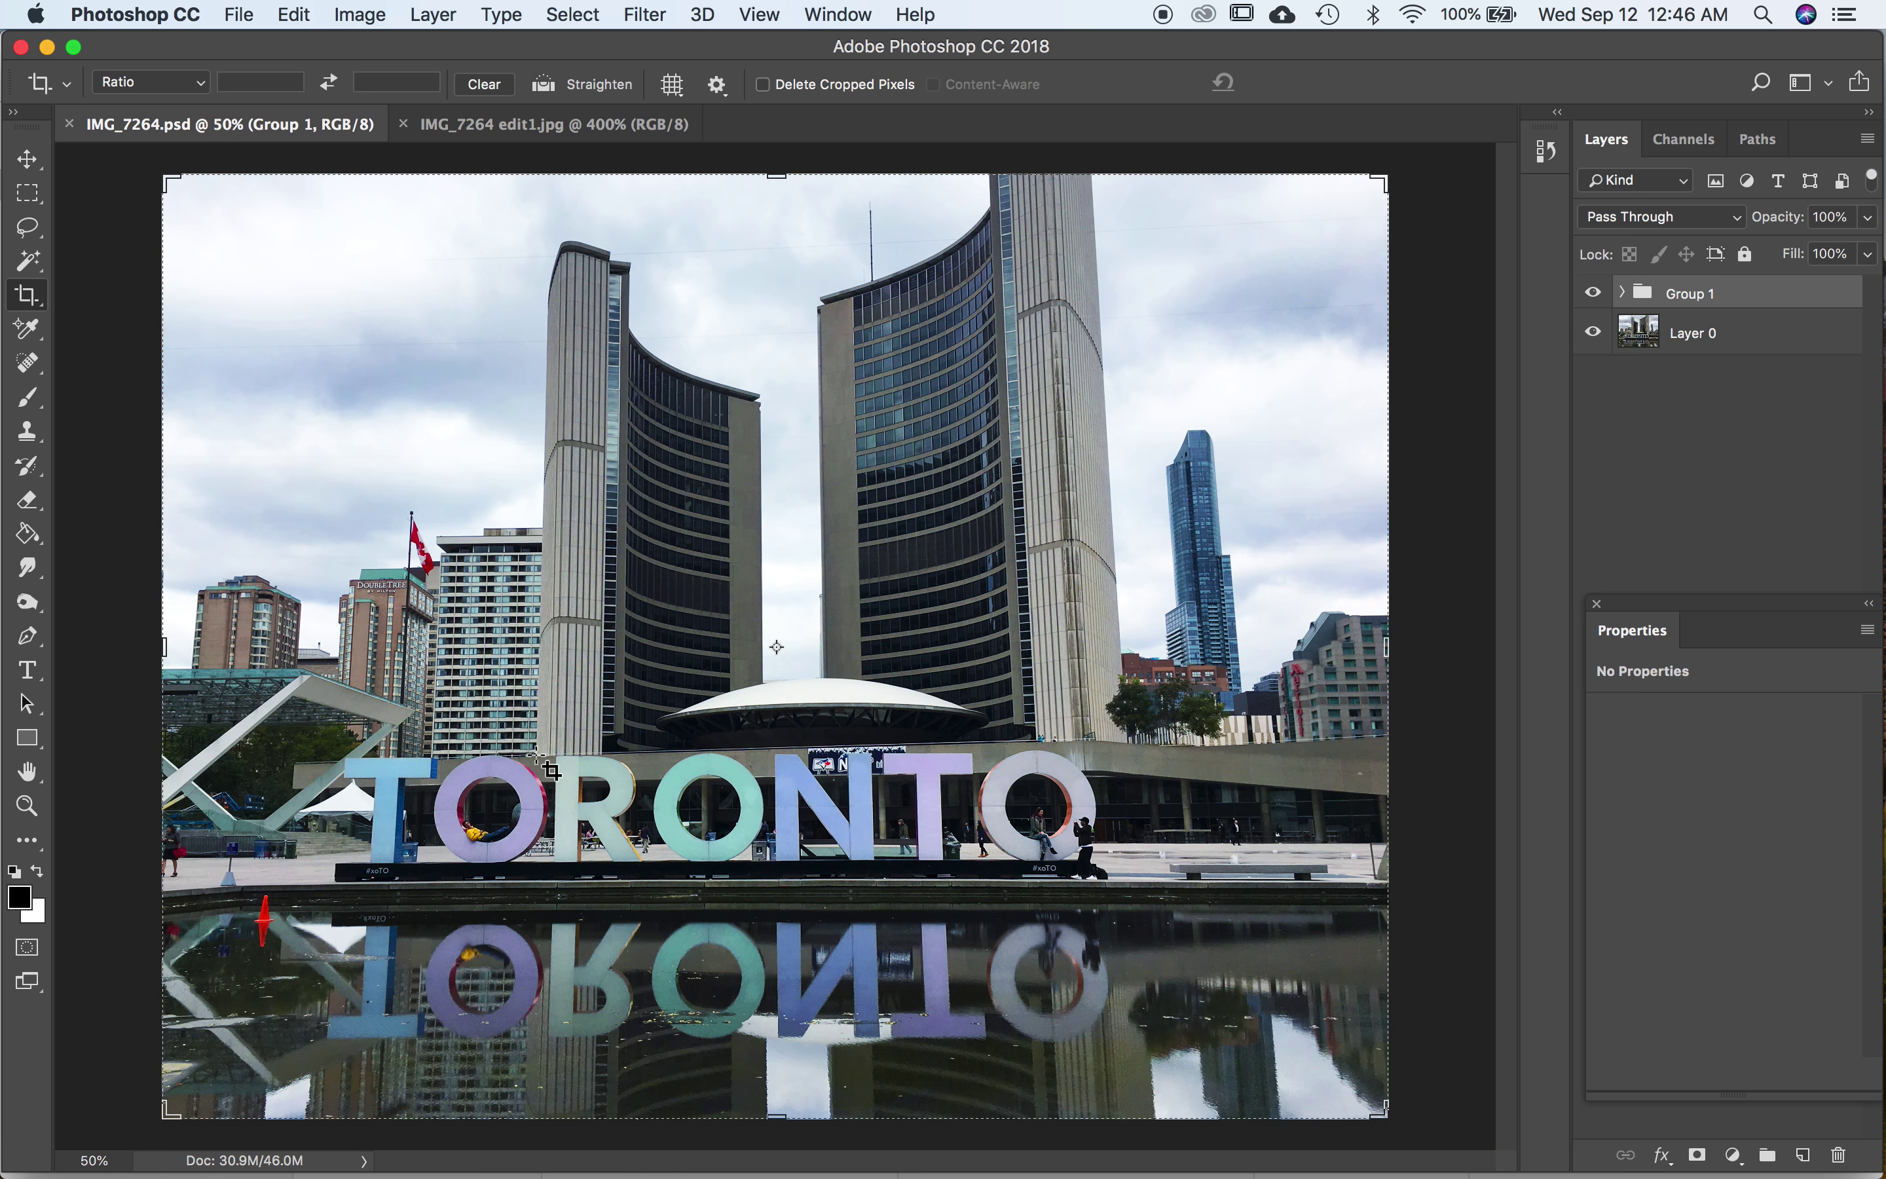
pyautogui.press('super+equal')
pyautogui.press('super+equal')
pyautogui.press('super+equal')
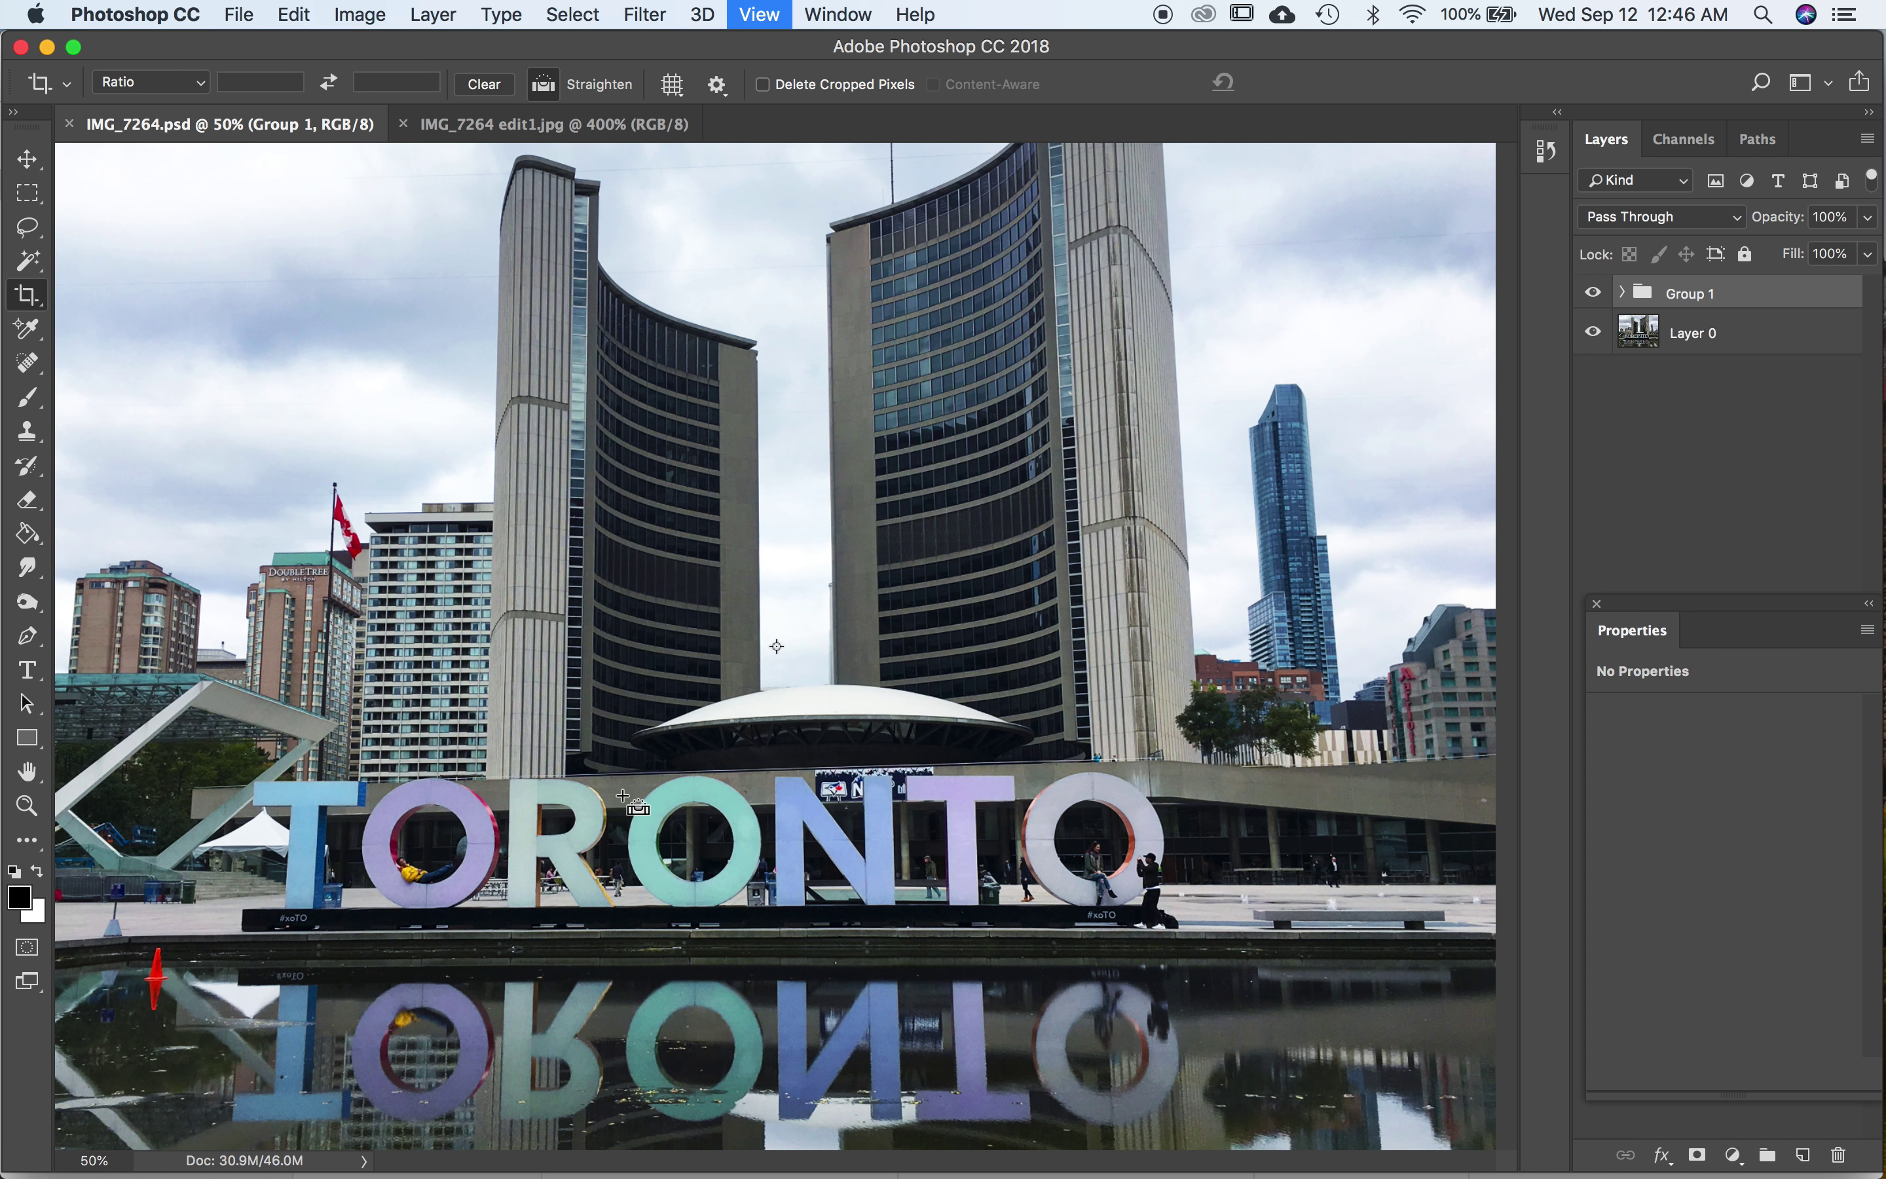
pyautogui.scroll(-10, 615, 819)
pyautogui.hscroll(-5, 616, 819)
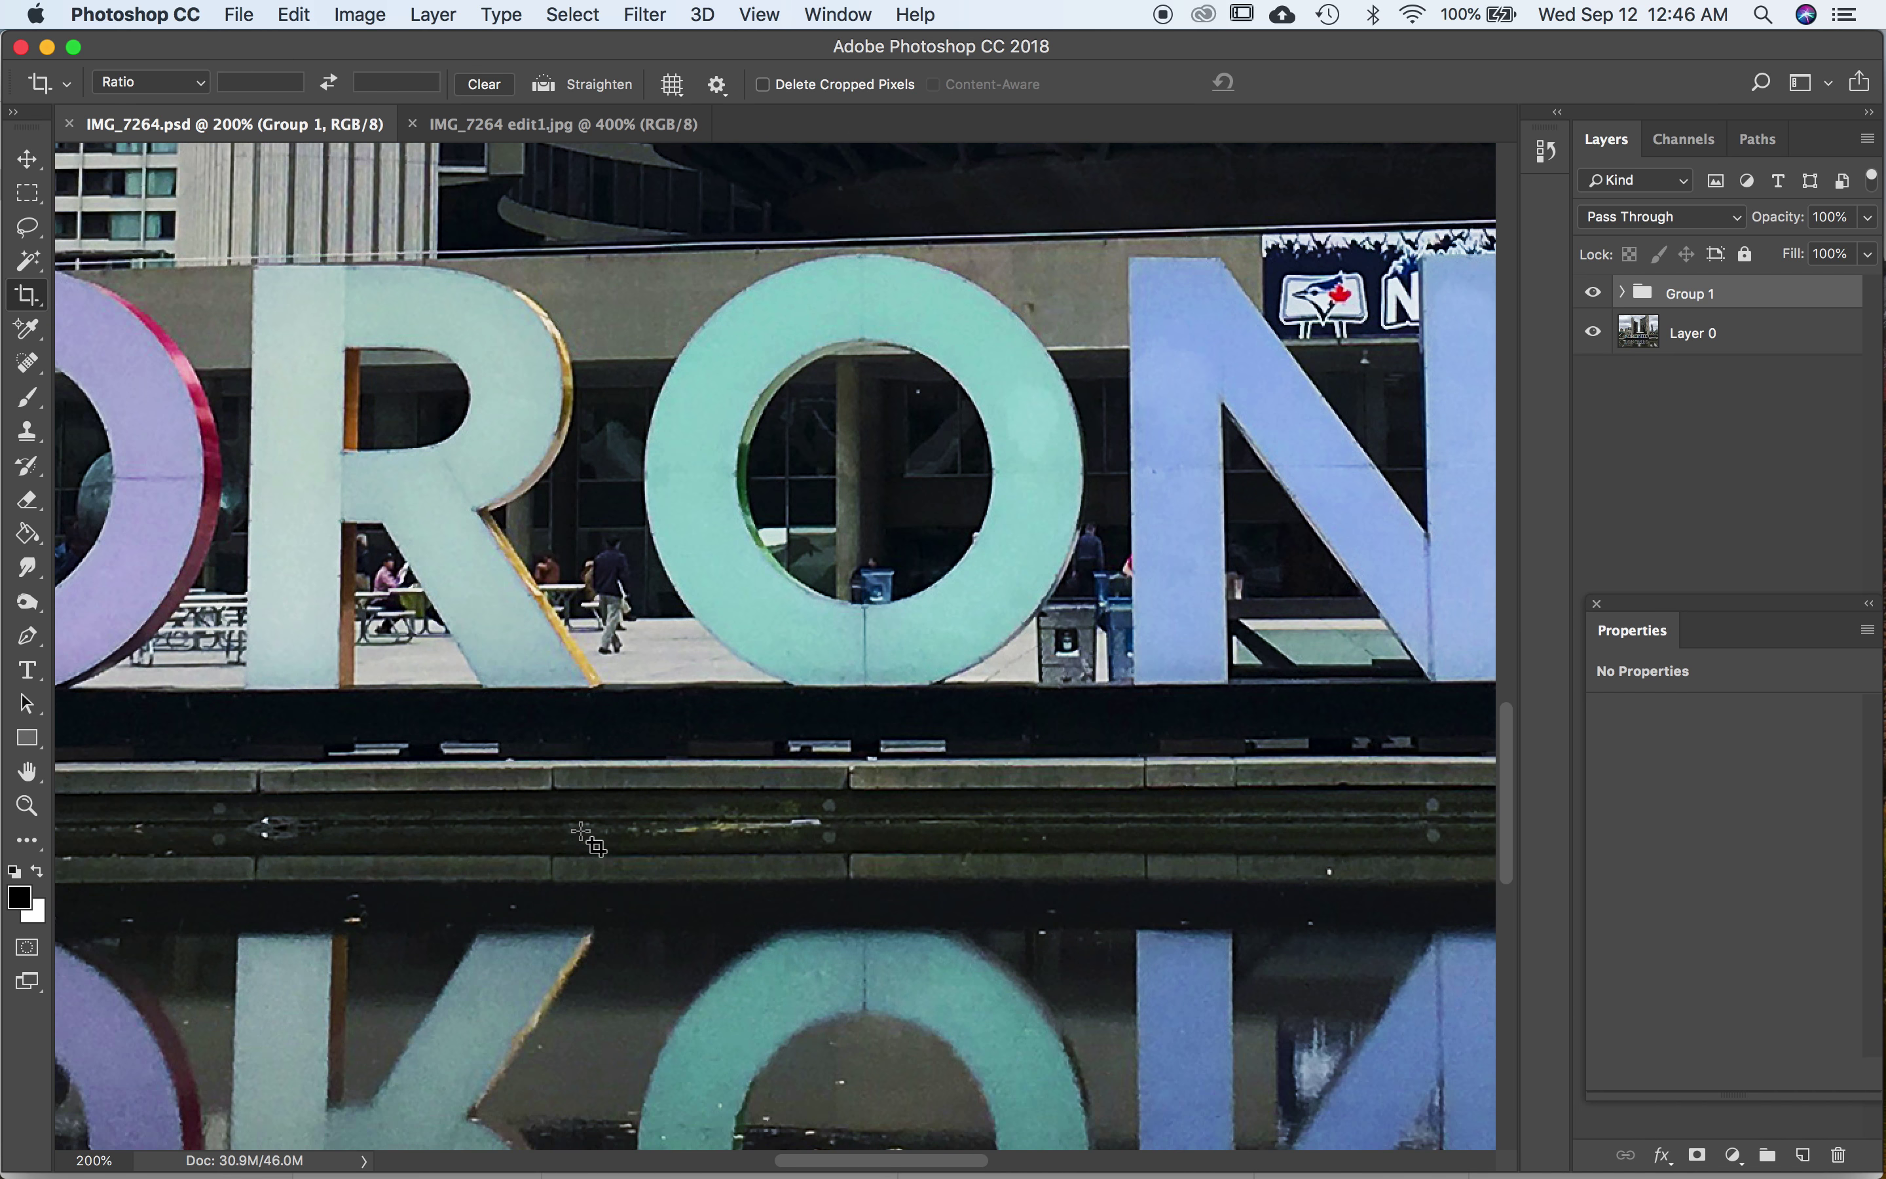
pyautogui.press('super+equal')
pyautogui.press('super+equal')
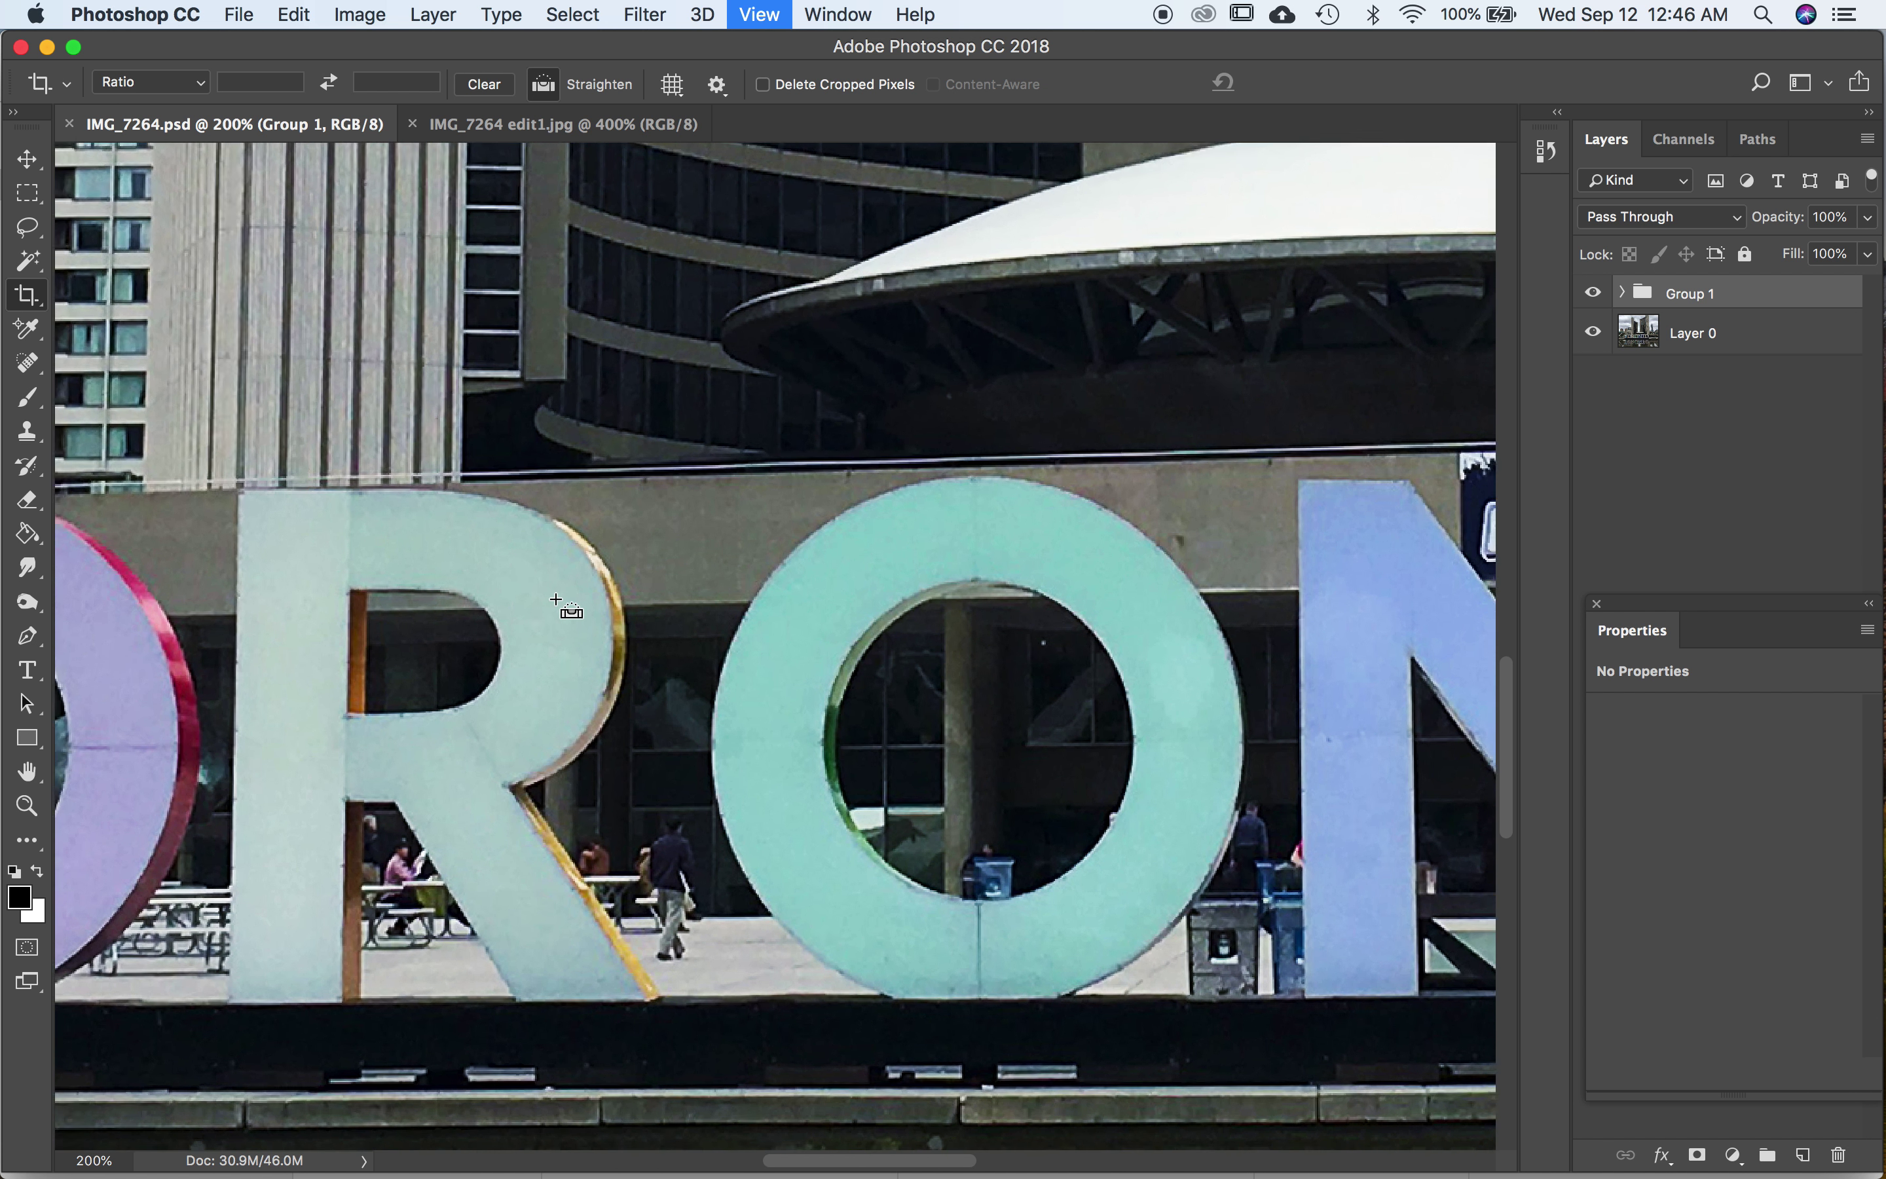
pyautogui.hscroll(-8, 558, 602)
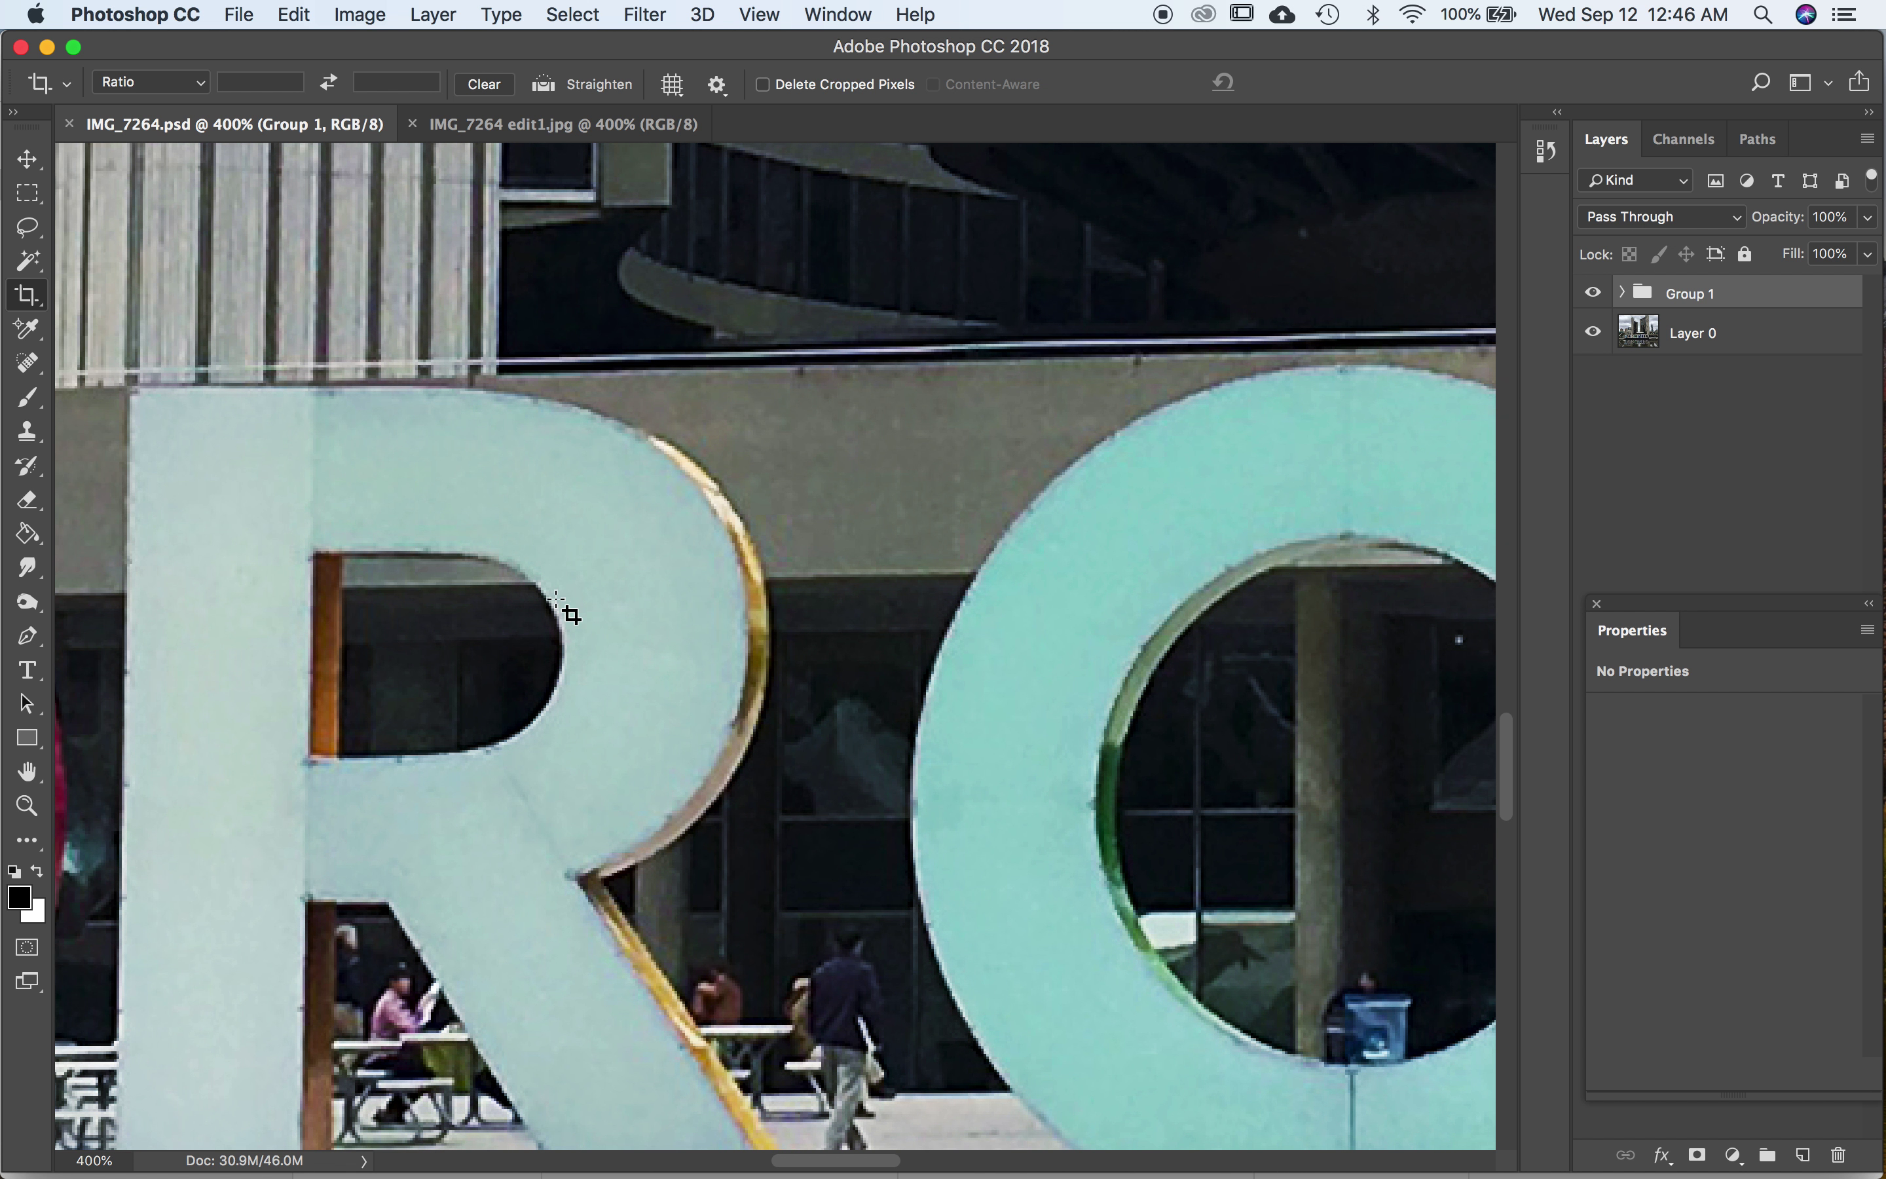
pyautogui.press('super+equal')
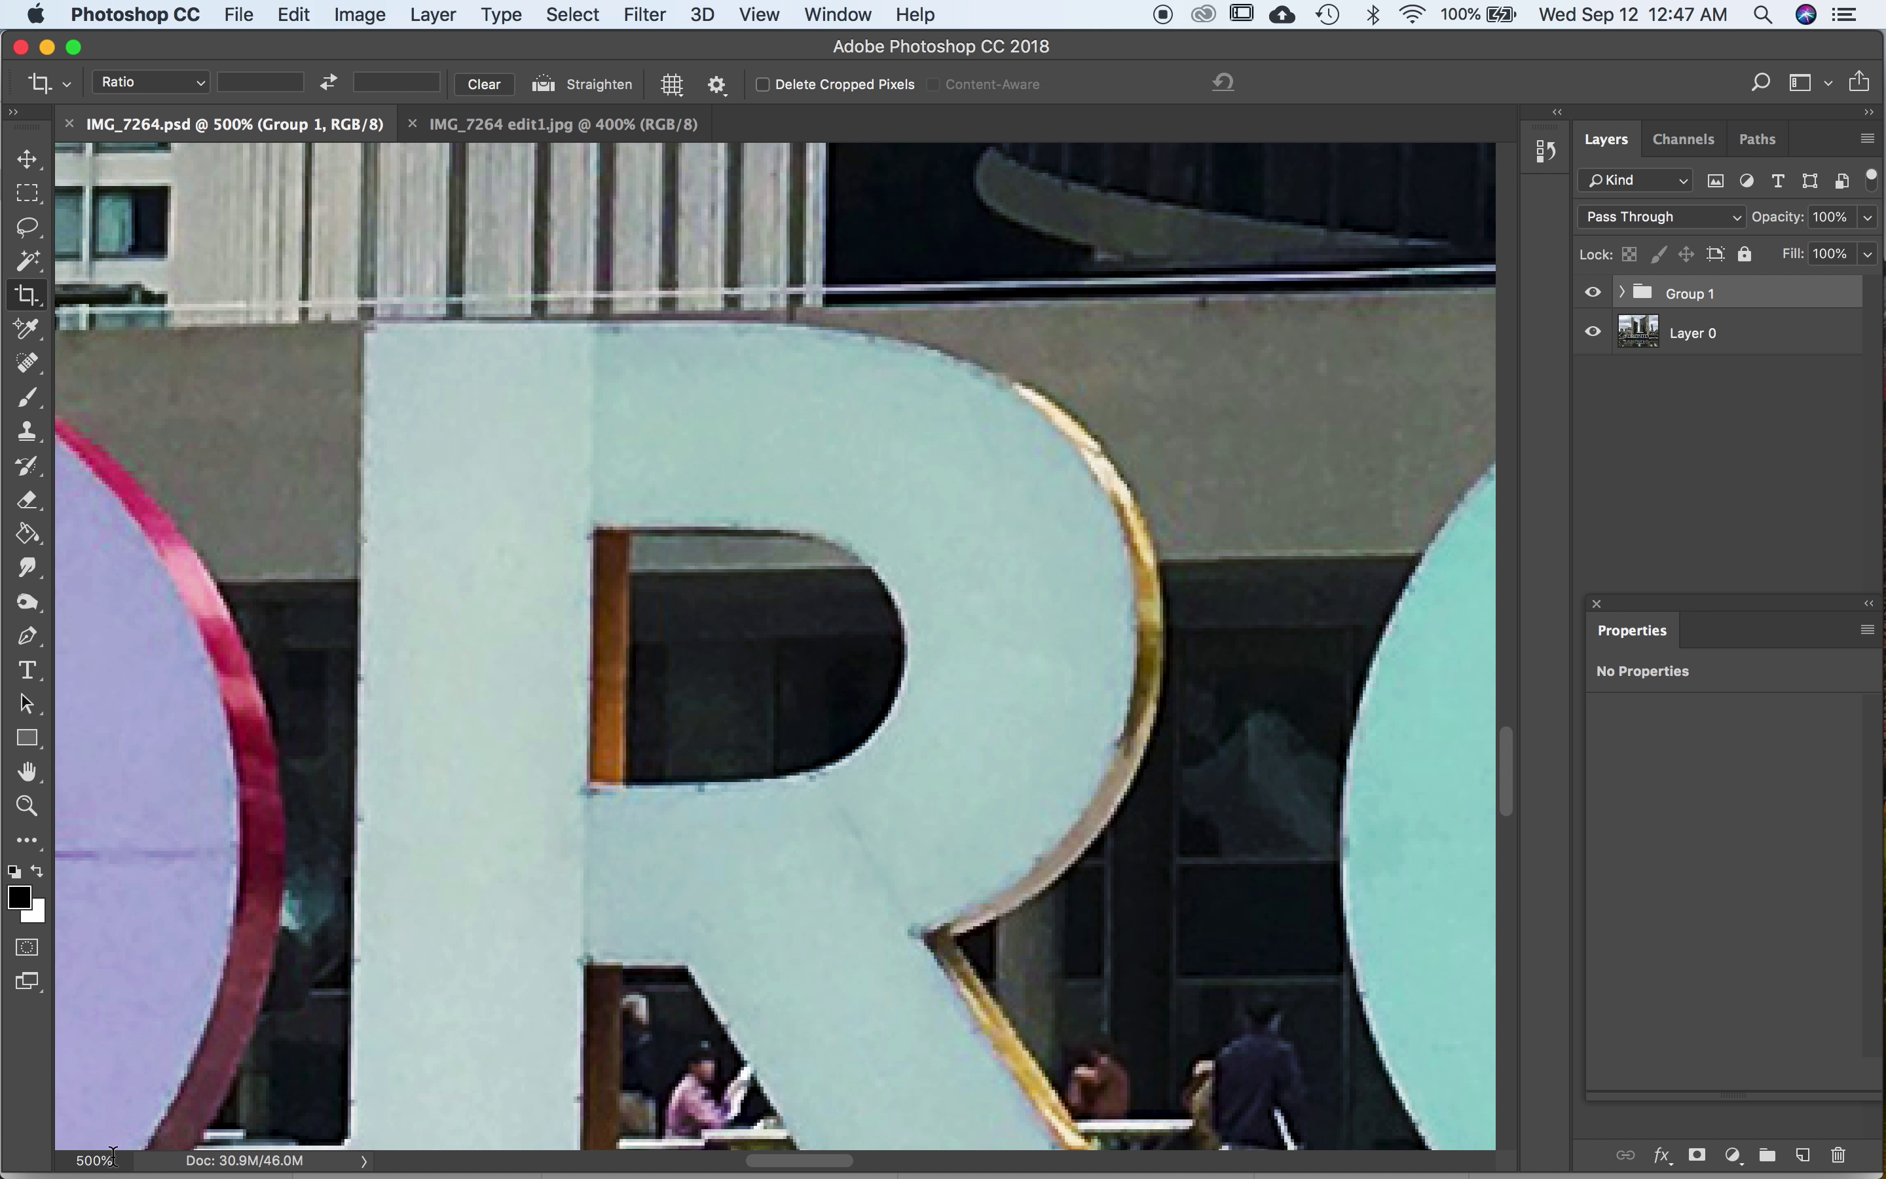
# Compare the R letter in IMG_7264 edit1.jpg with the same area of IMG_7264.psd, both at 500% magnification
pyautogui.click(574, 128)
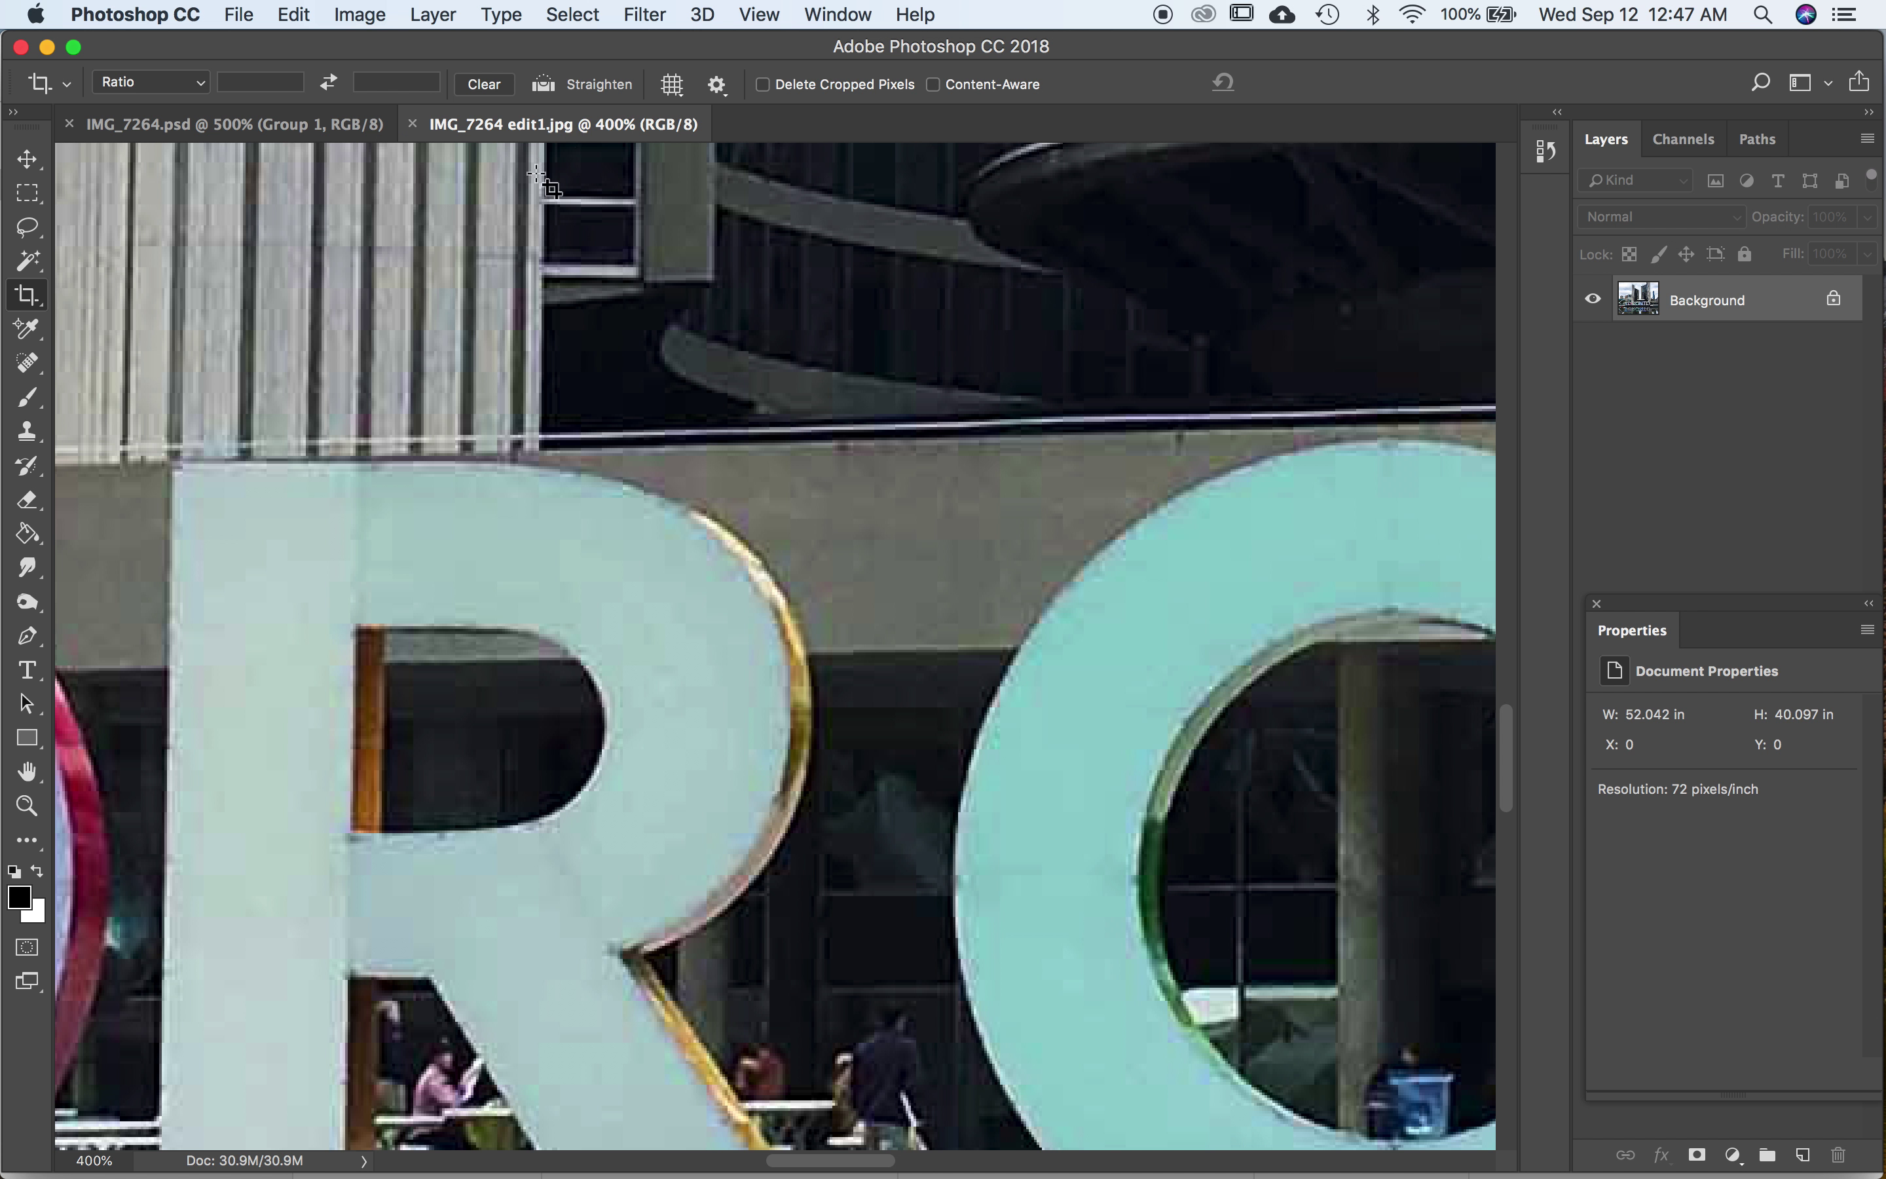
pyautogui.press('super')
pyautogui.press('super+equal')
pyautogui.hscroll(-10, 328, 791)
pyautogui.scroll(-5, 336, 778)
pyautogui.hscroll(3, 337, 777)
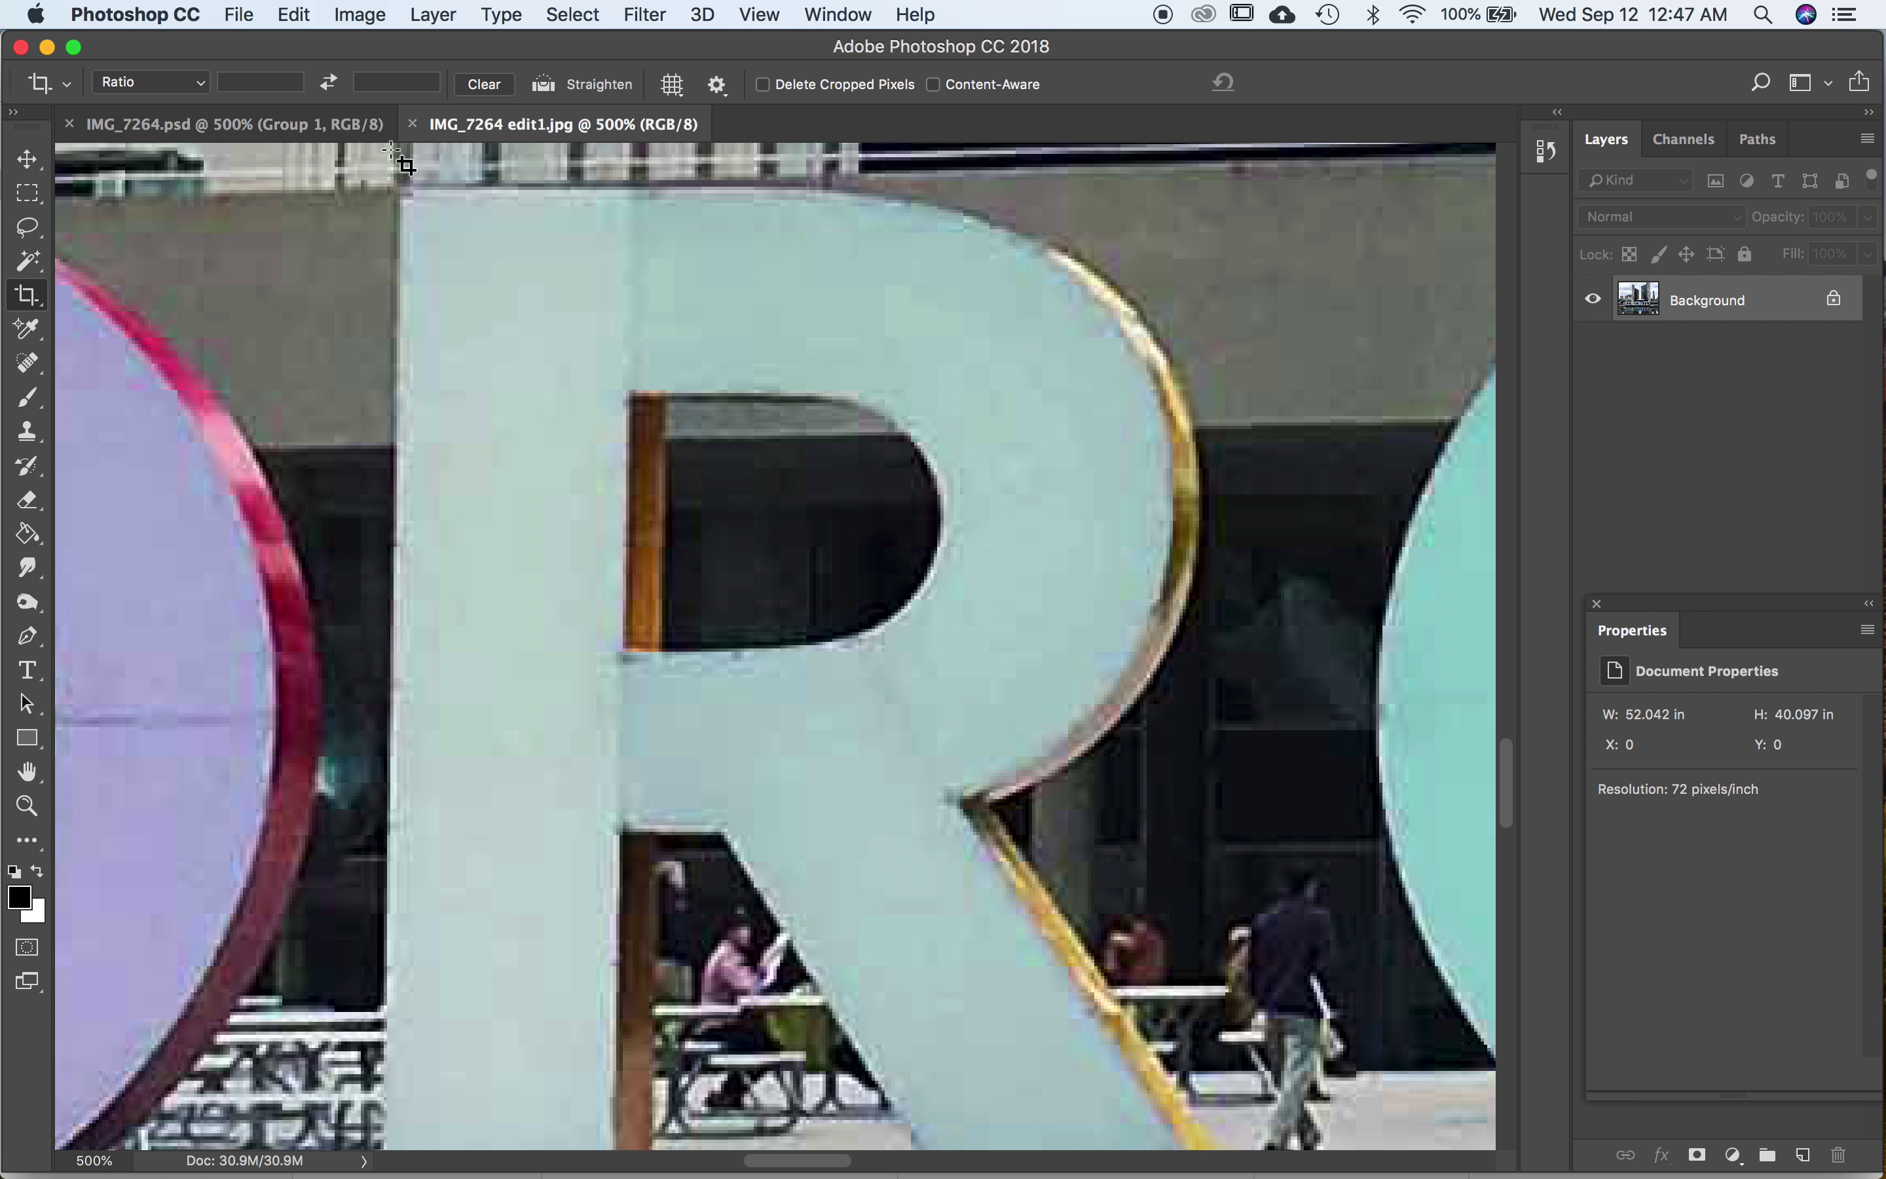
pyautogui.click(273, 128)
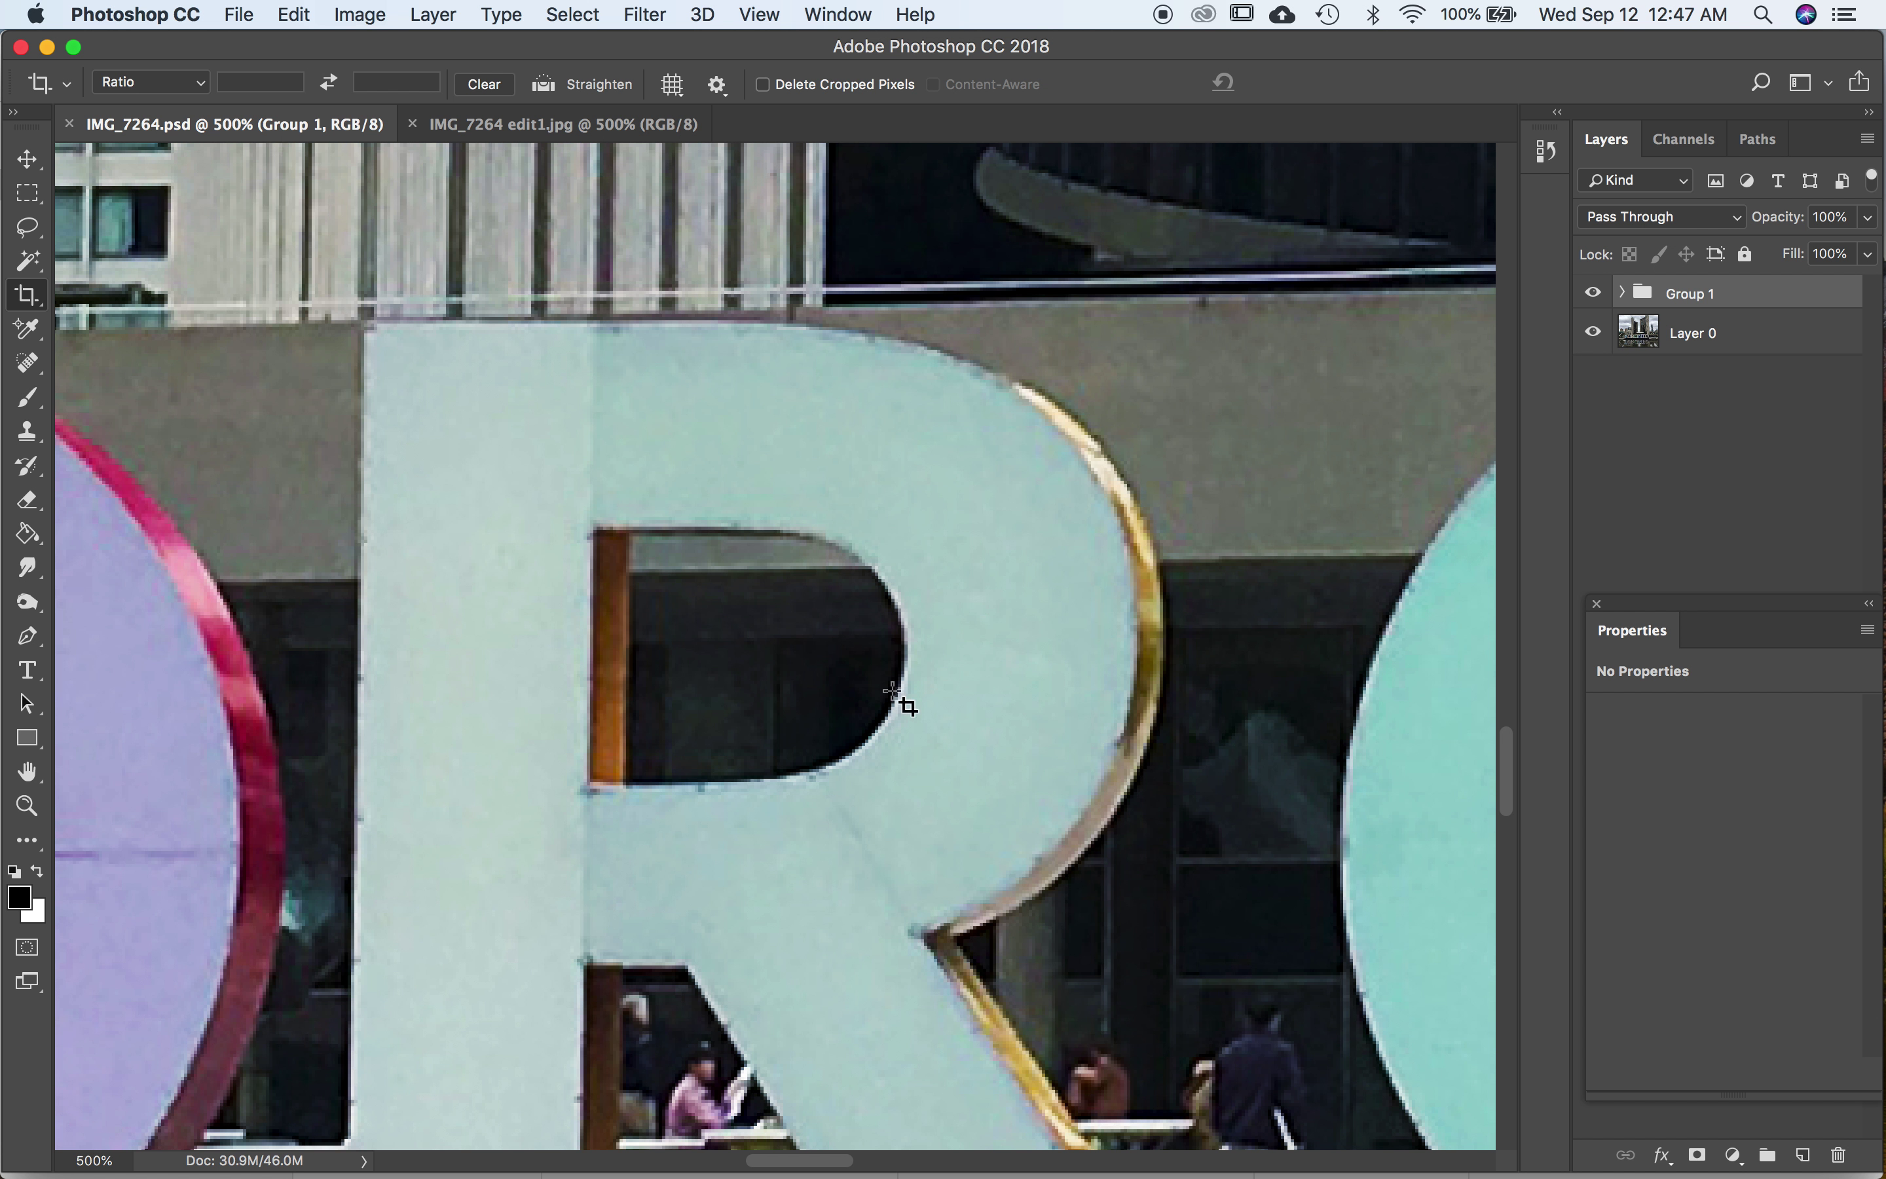
pyautogui.scroll(-5, 883, 704)
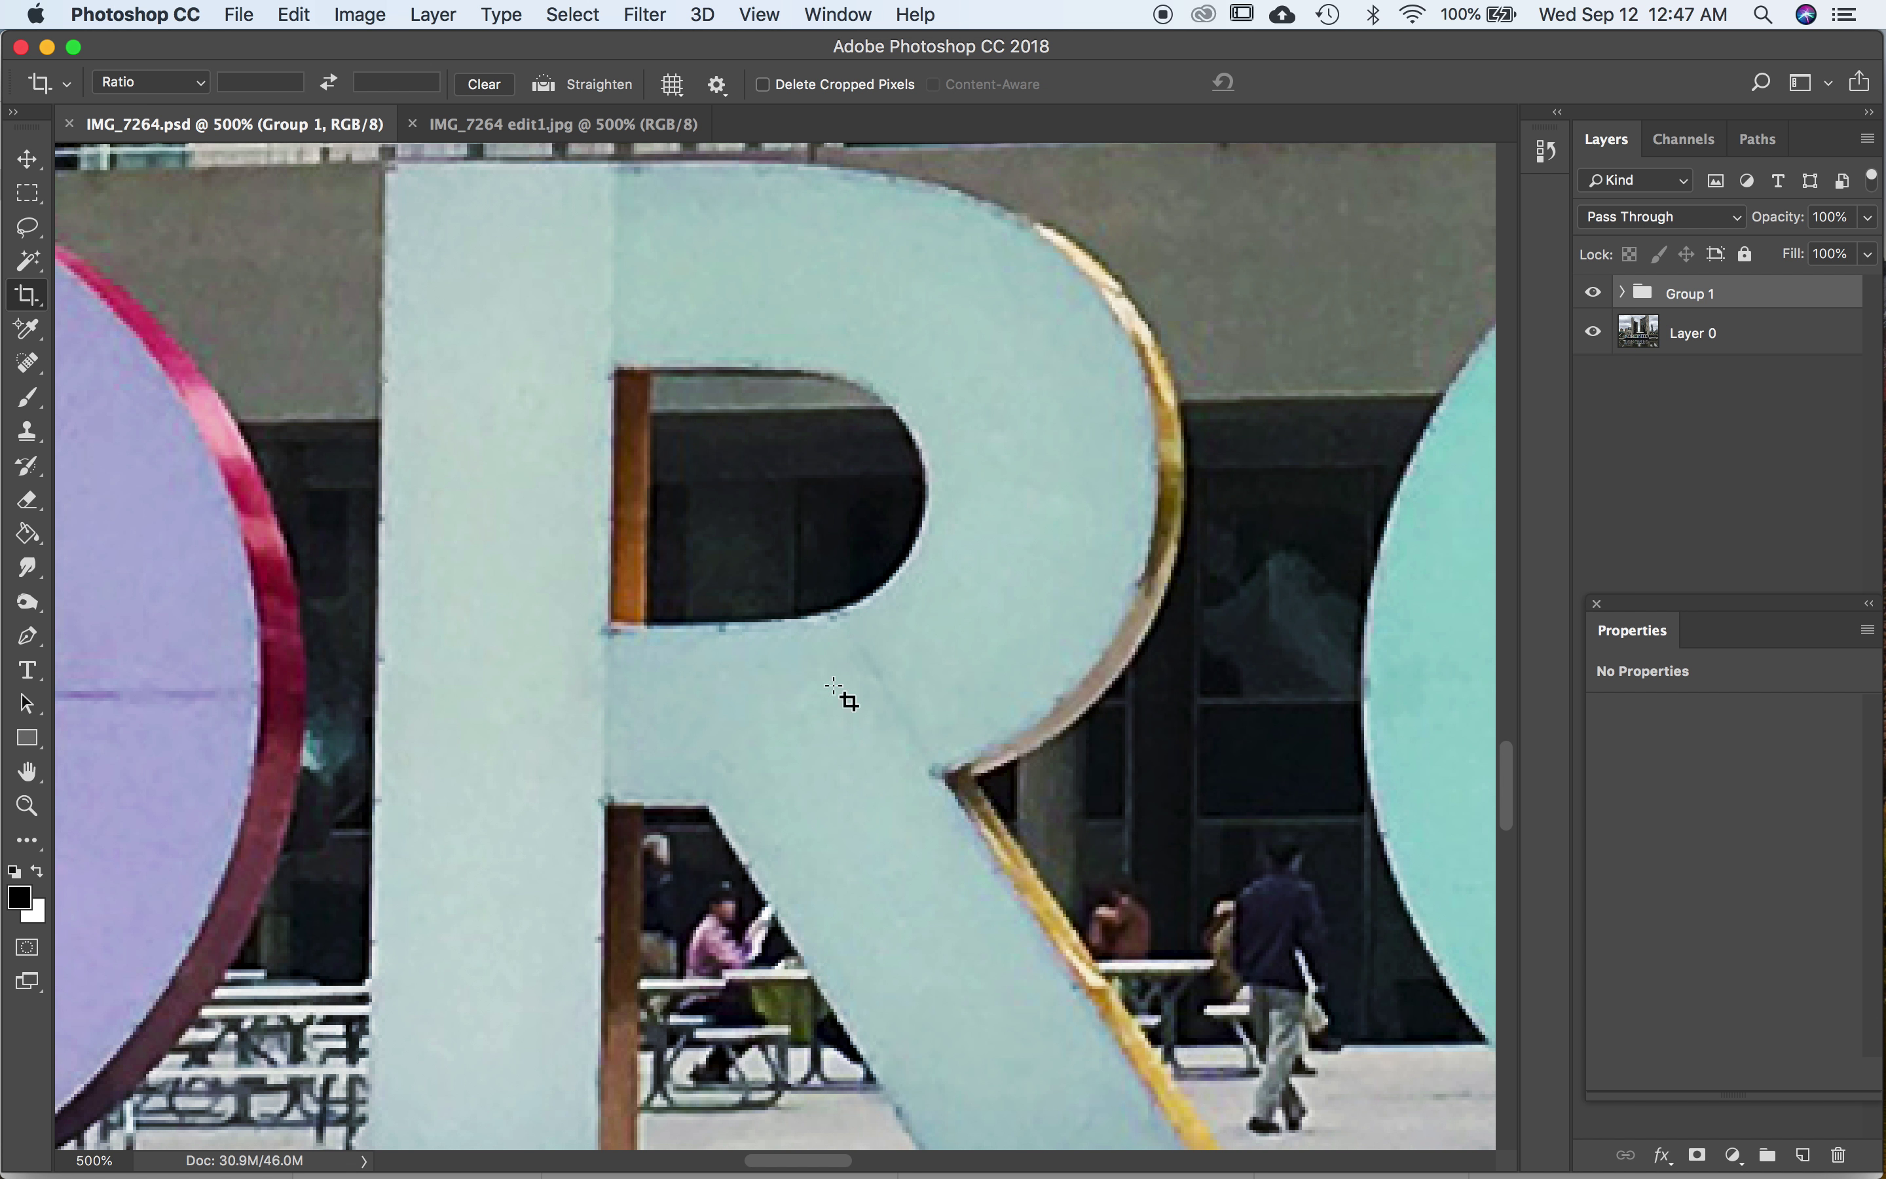
pyautogui.click(575, 129)
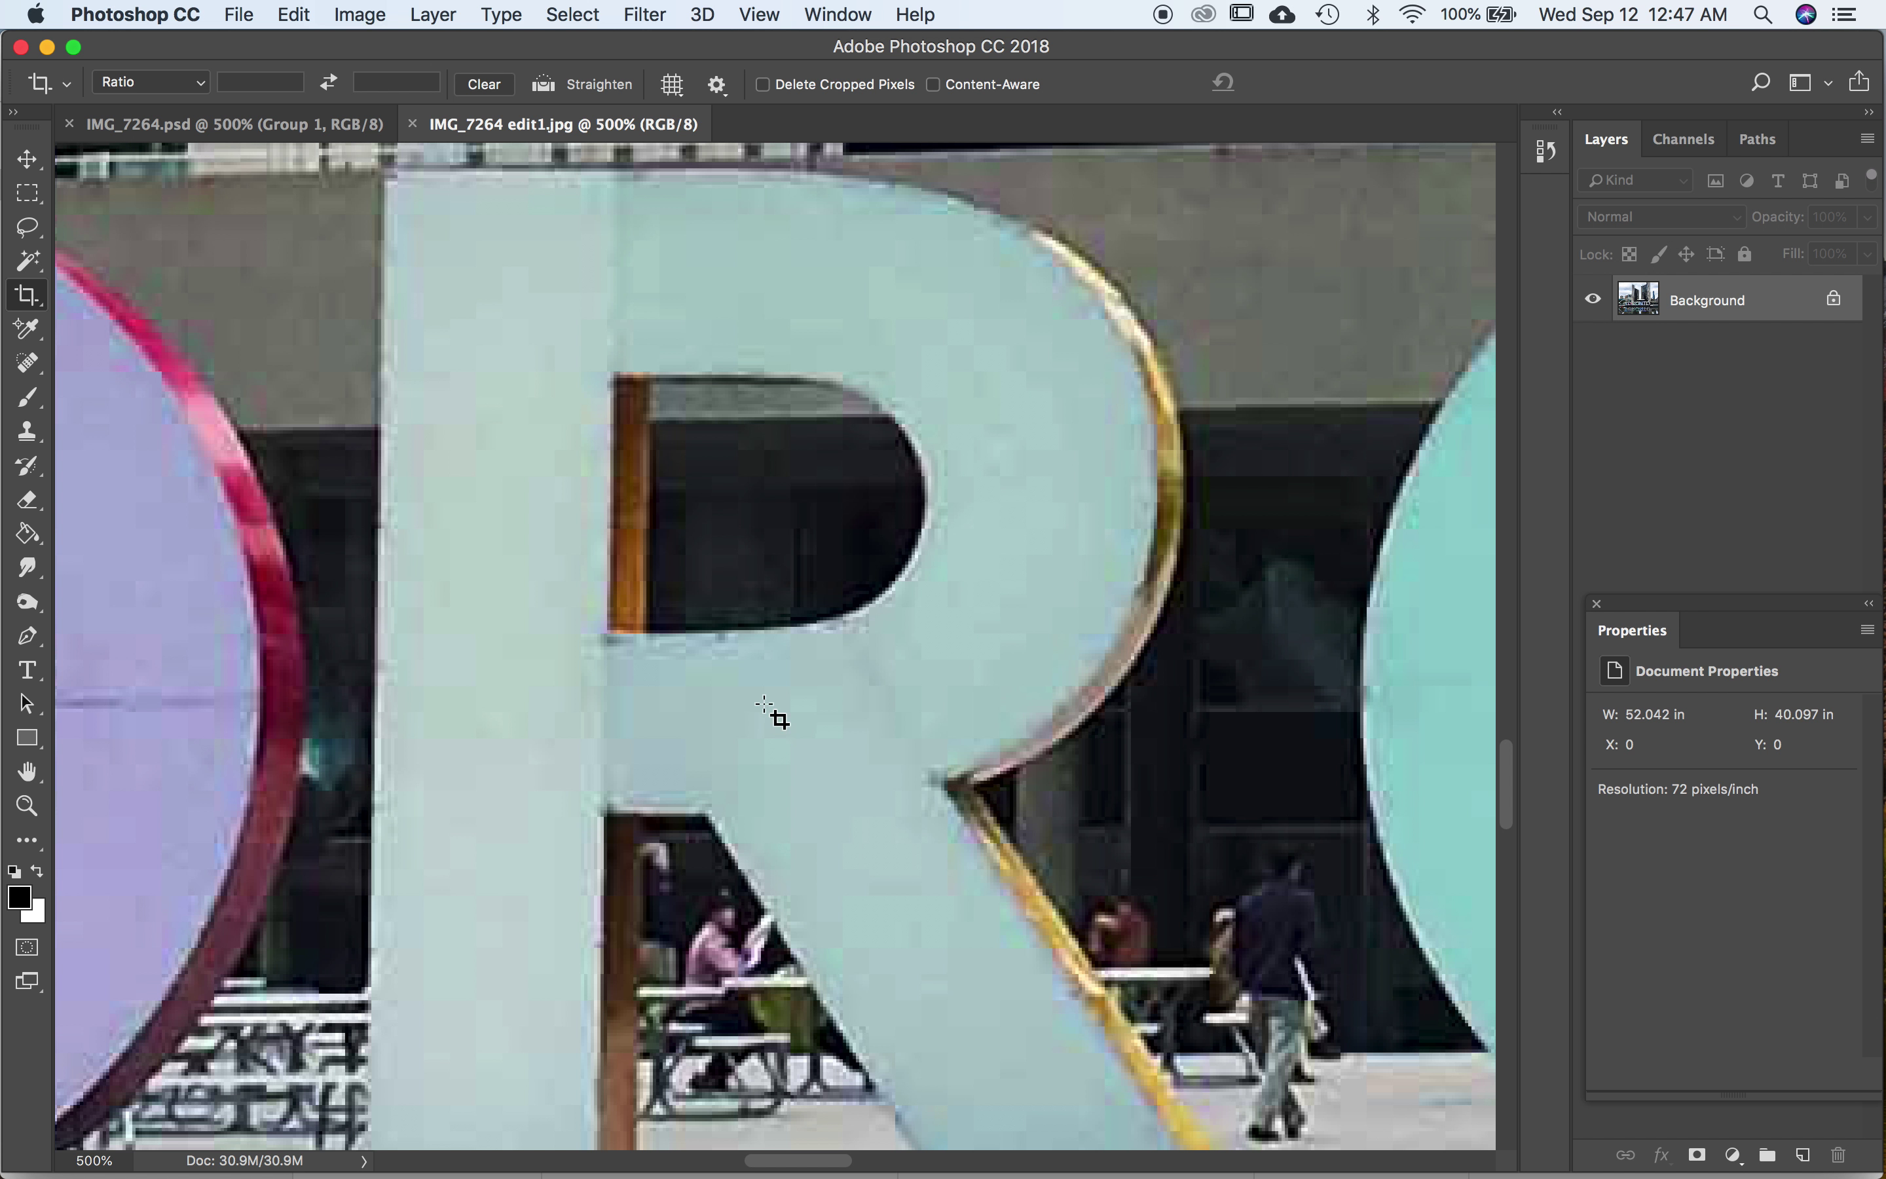
# View the exported JPEG at 100% magnification and in full at 50%
pyautogui.press('super')
pyautogui.press('super+1')
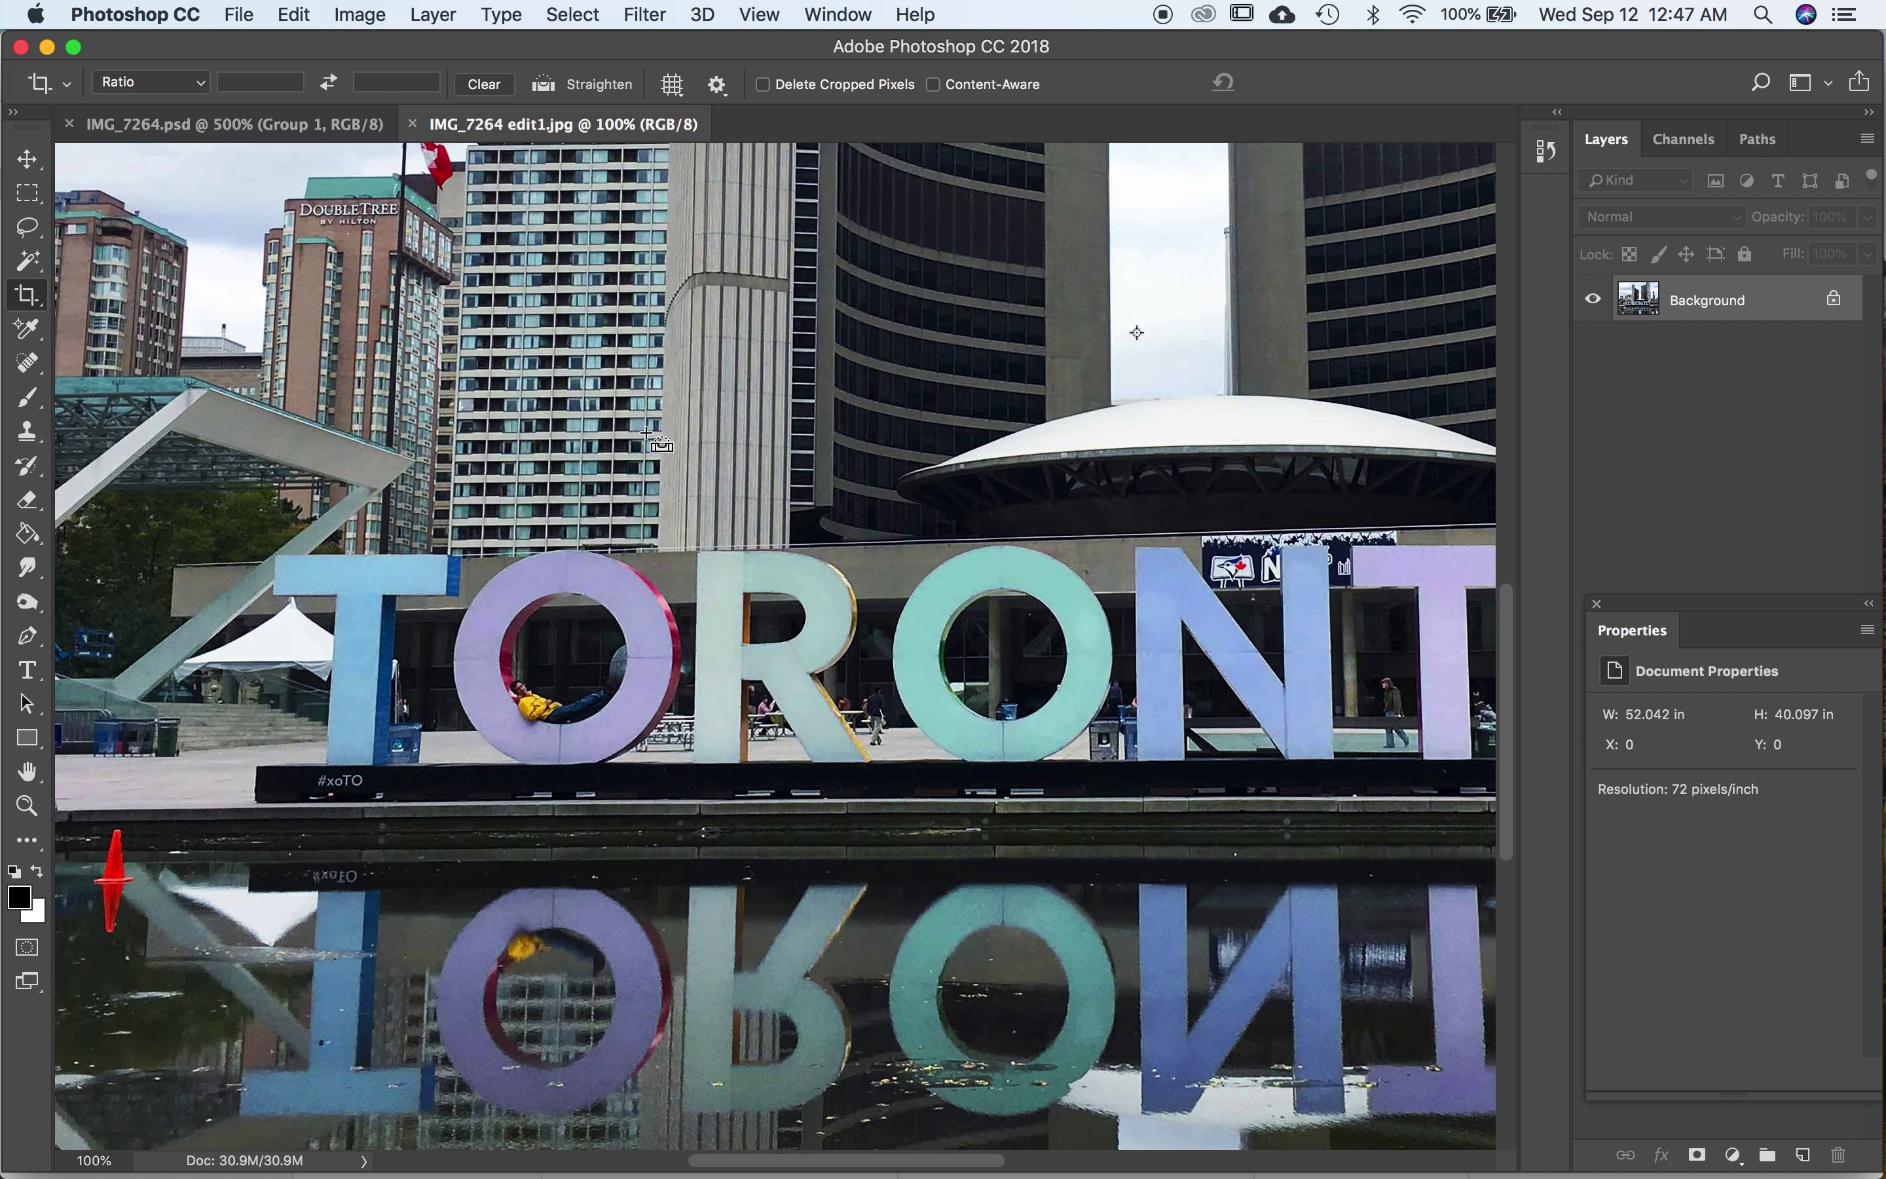
pyautogui.press('super+minus')
pyautogui.press('super+minus')
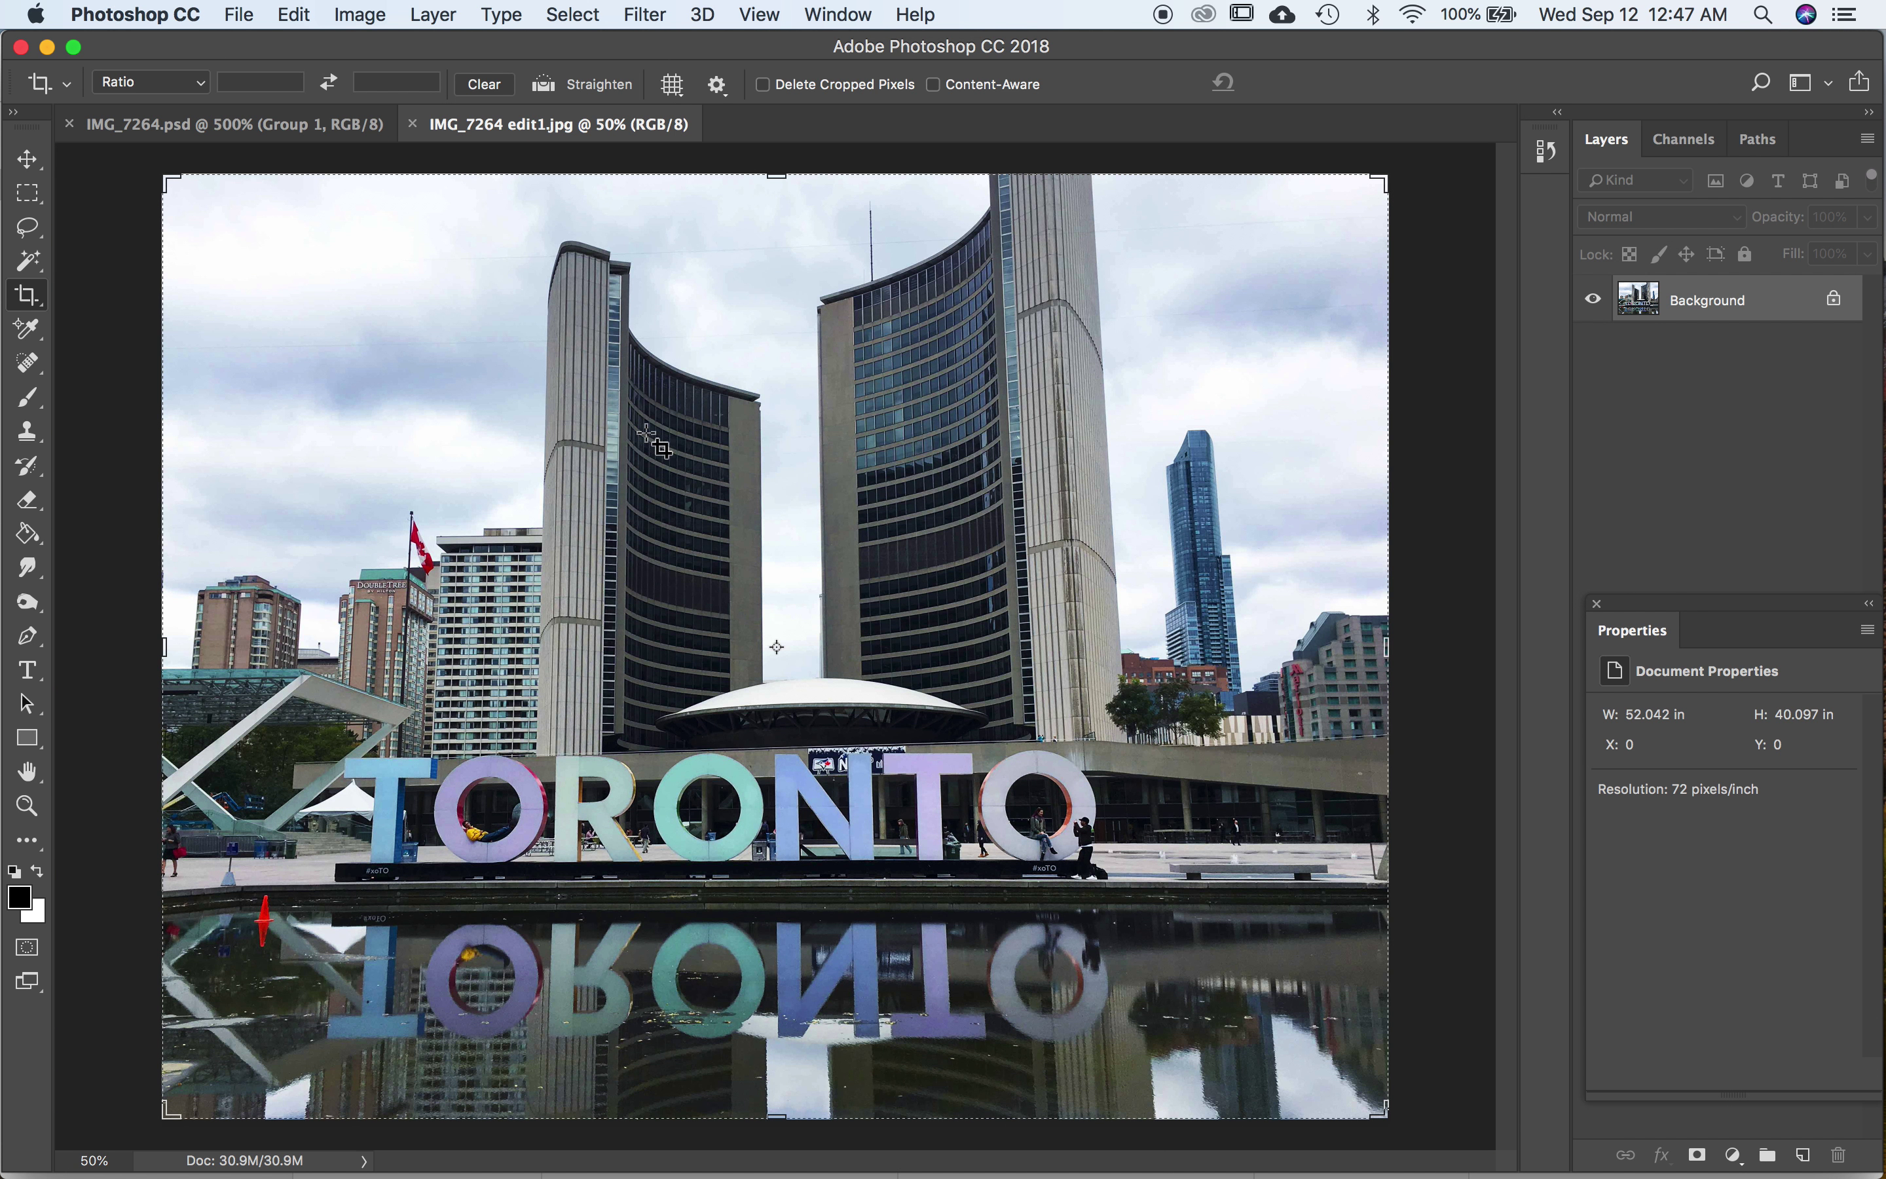